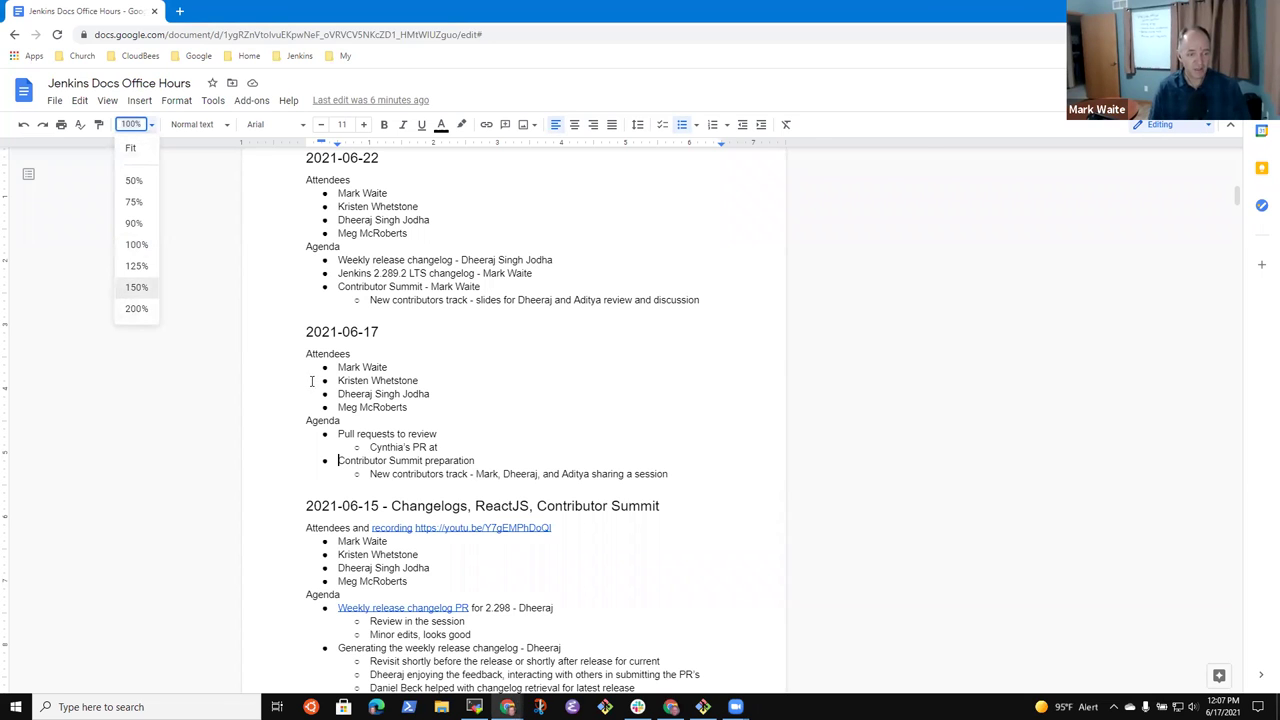
- Scroll the enlarged meeting notes to bring the 2021-06-17 agenda section into view
scroll(331, 362, "up", 1)
scroll(330, 474, "down", 5)
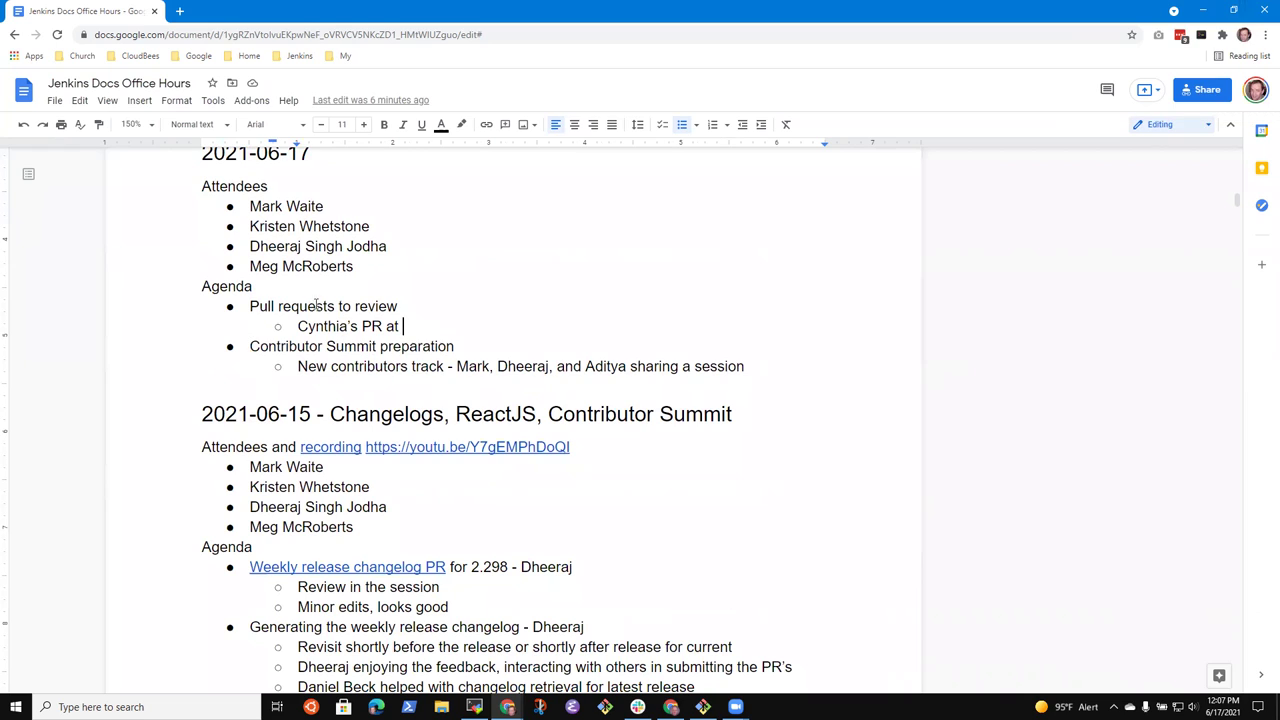
- Complete the pull-request sub-item so it ends with 'jenkins.io'
key("shift+End")
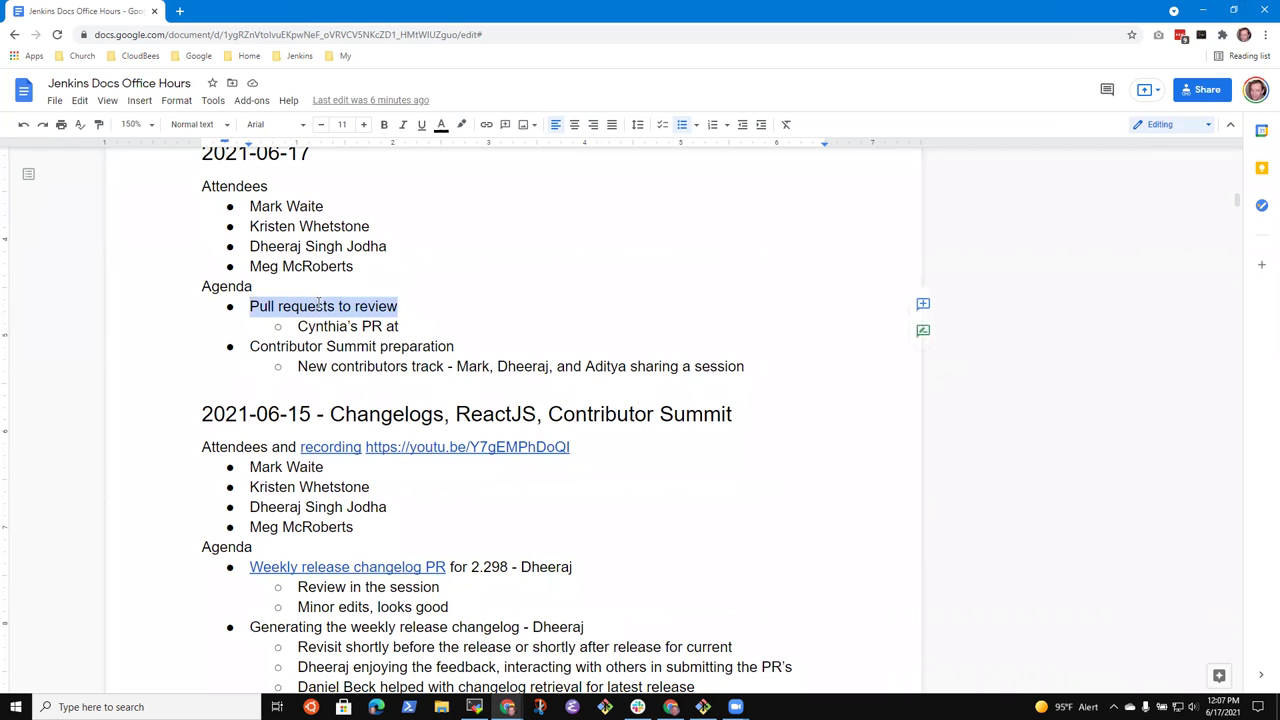
key("Down")
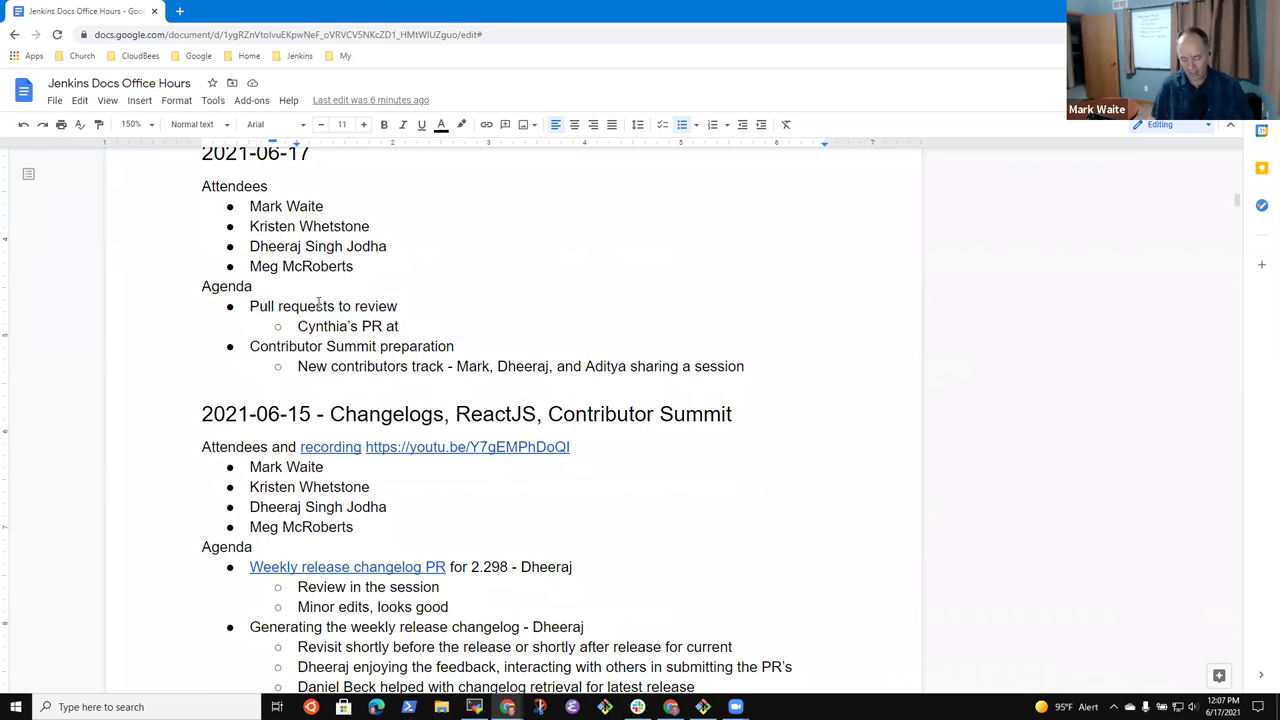
type("jenkins.io")
key("shift+Home")
key("End")
key("Down")
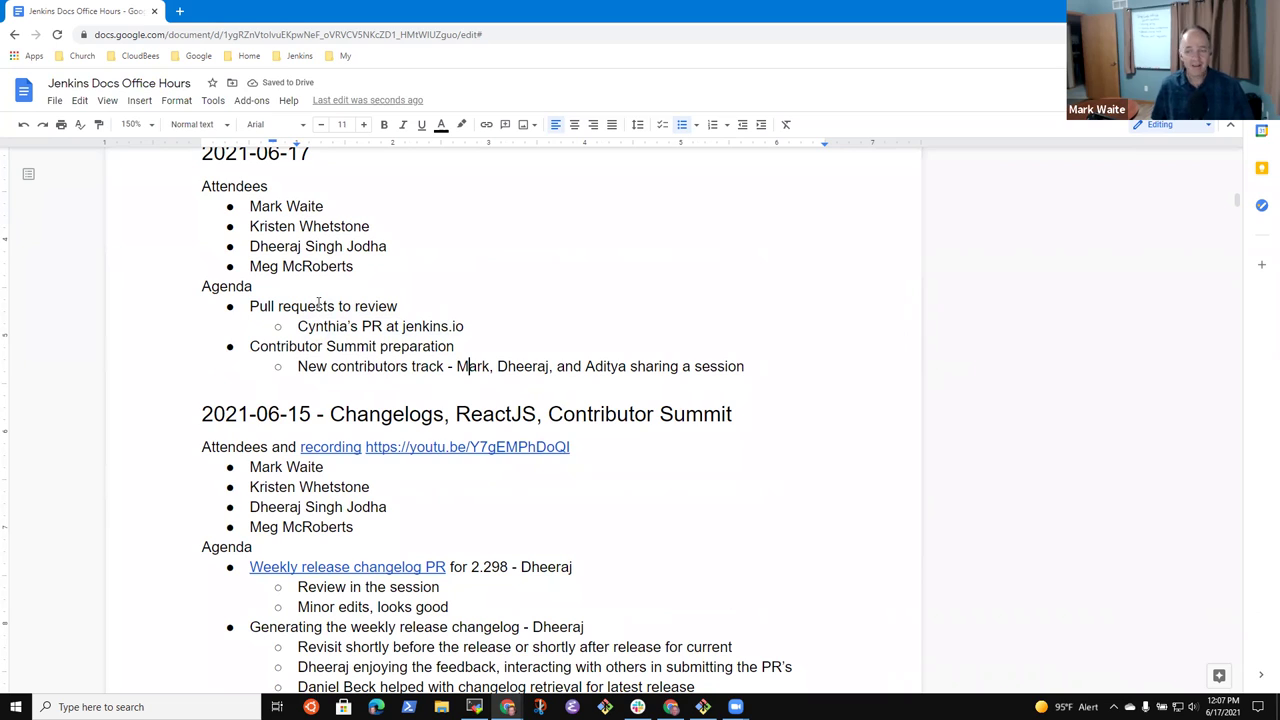
- Select the Contributor Summit preparation agenda line
left_click(455, 346)
key("Home")
key("shift+End")
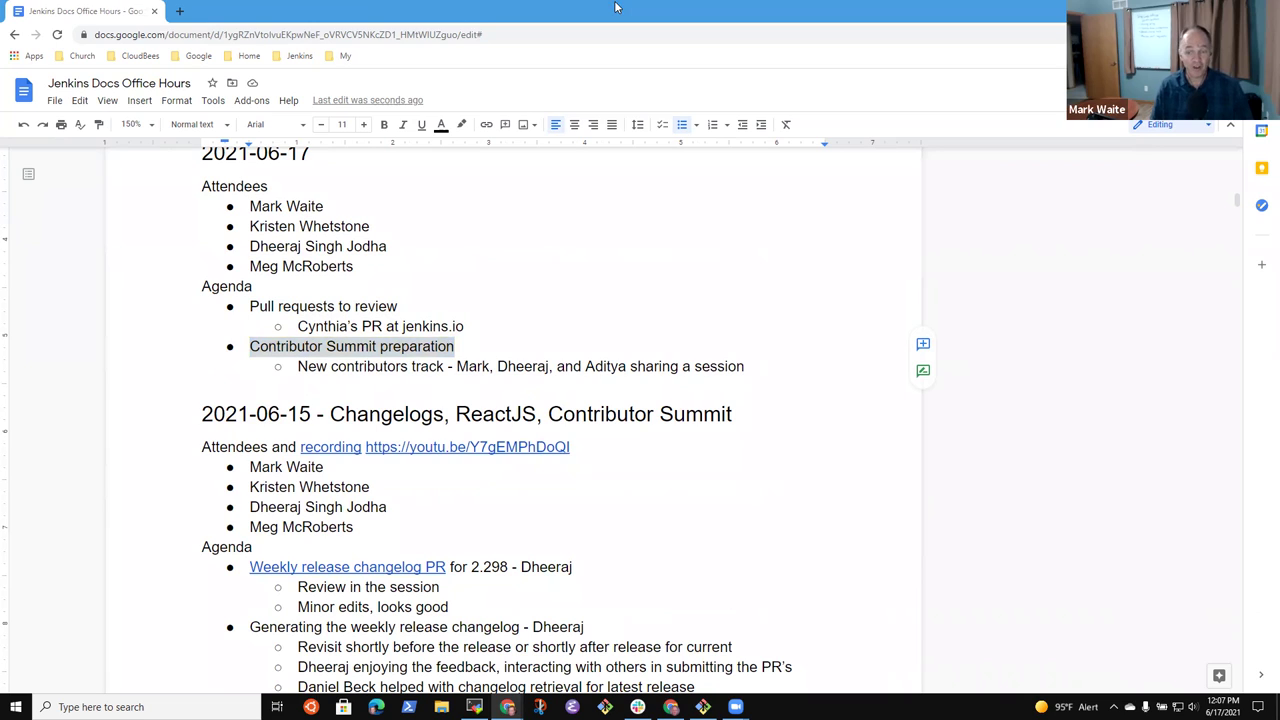
left_click(604, 364)
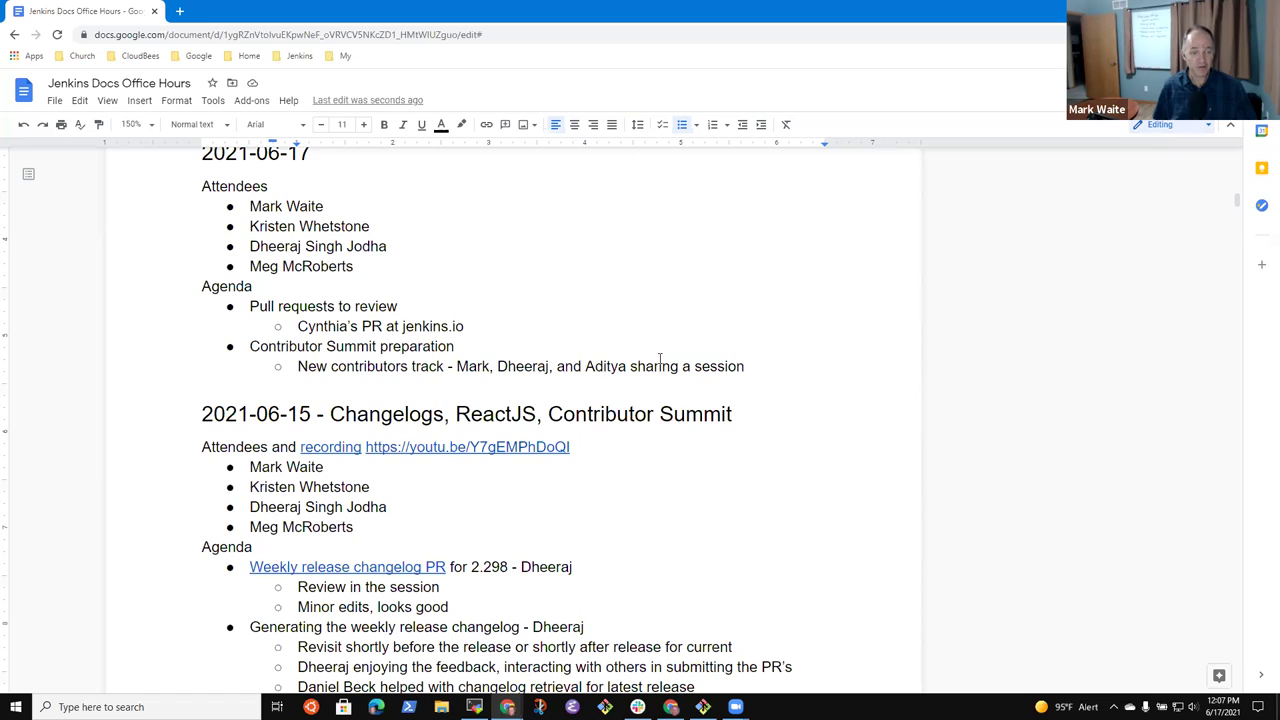
key("Up")
key("Home")
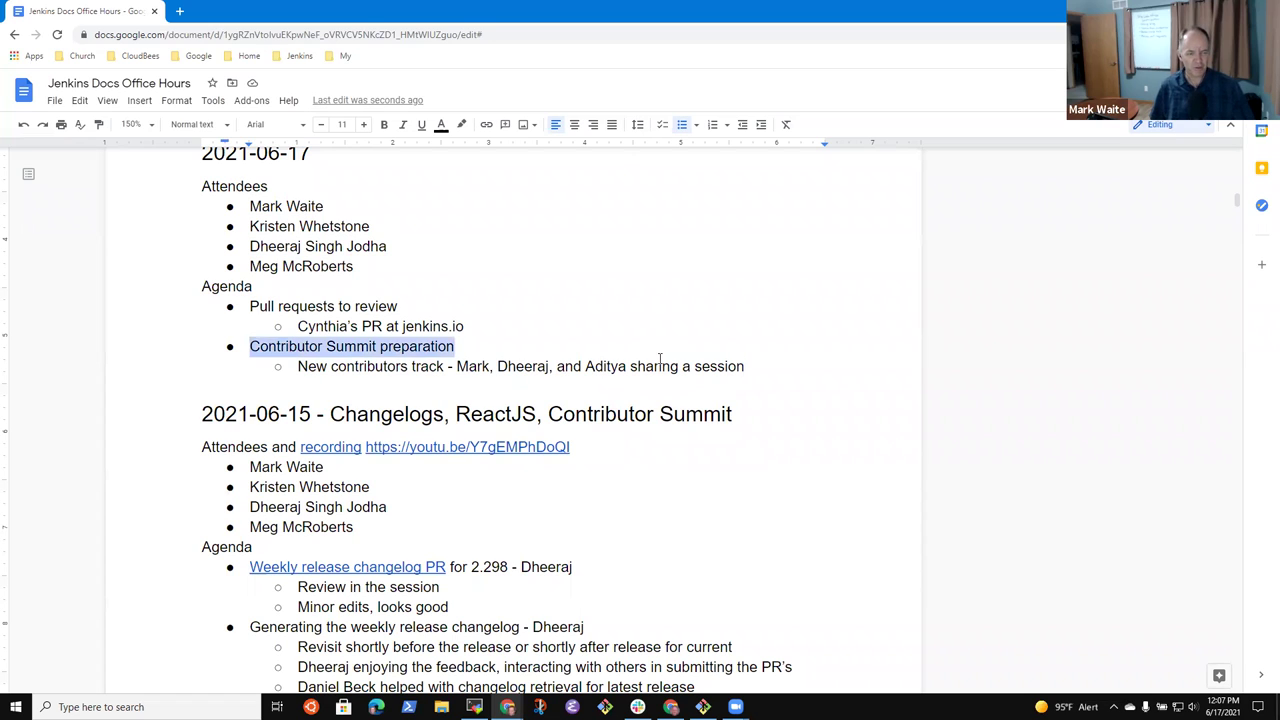
key("shift+End")
- Start an empty top-level bullet below the new contributors track line
key("Down")
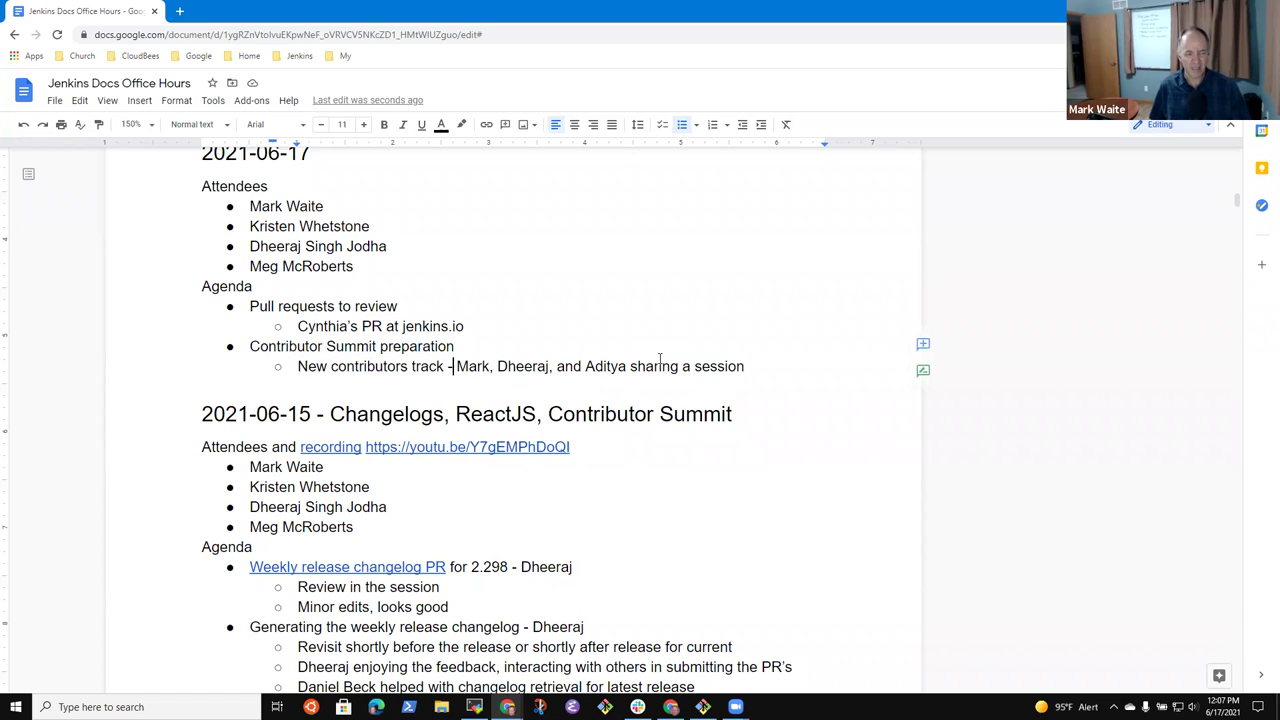
key("End")
key("Return")
key("shift+Tab")
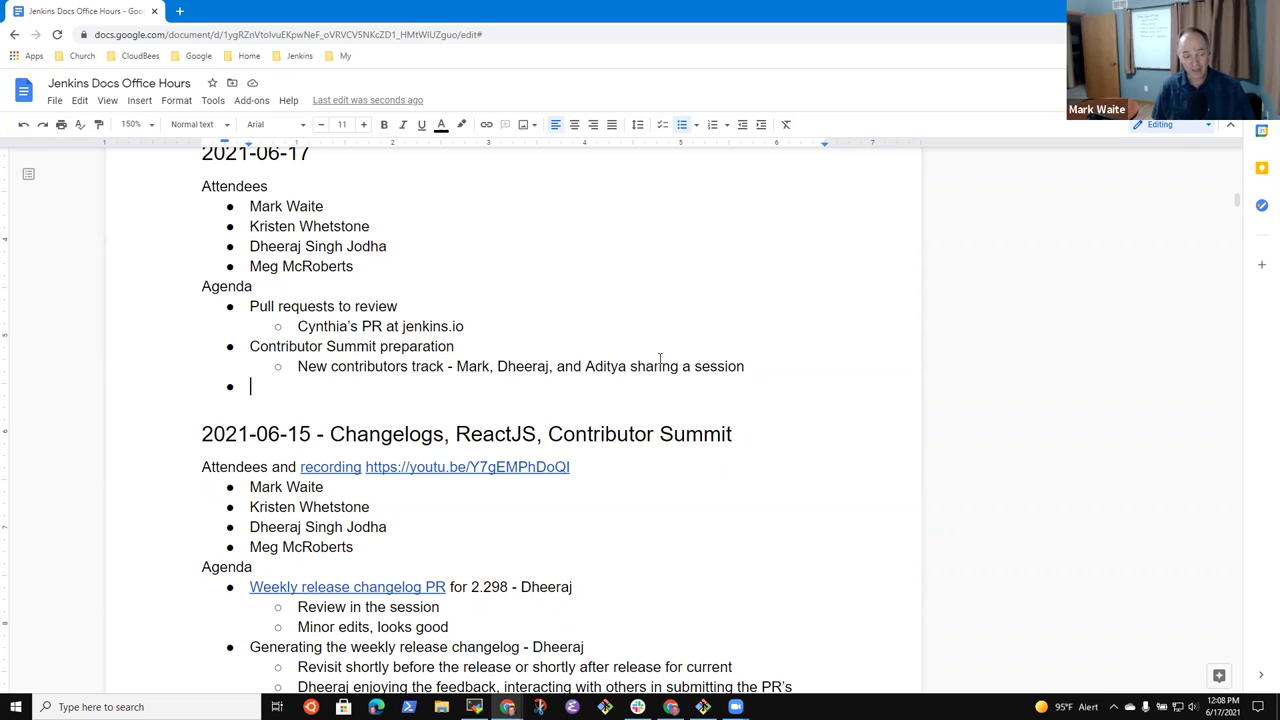
- Add the bullet 'No docs track at the contributor summit' and indent a new line beneath it
type("No docs track ")
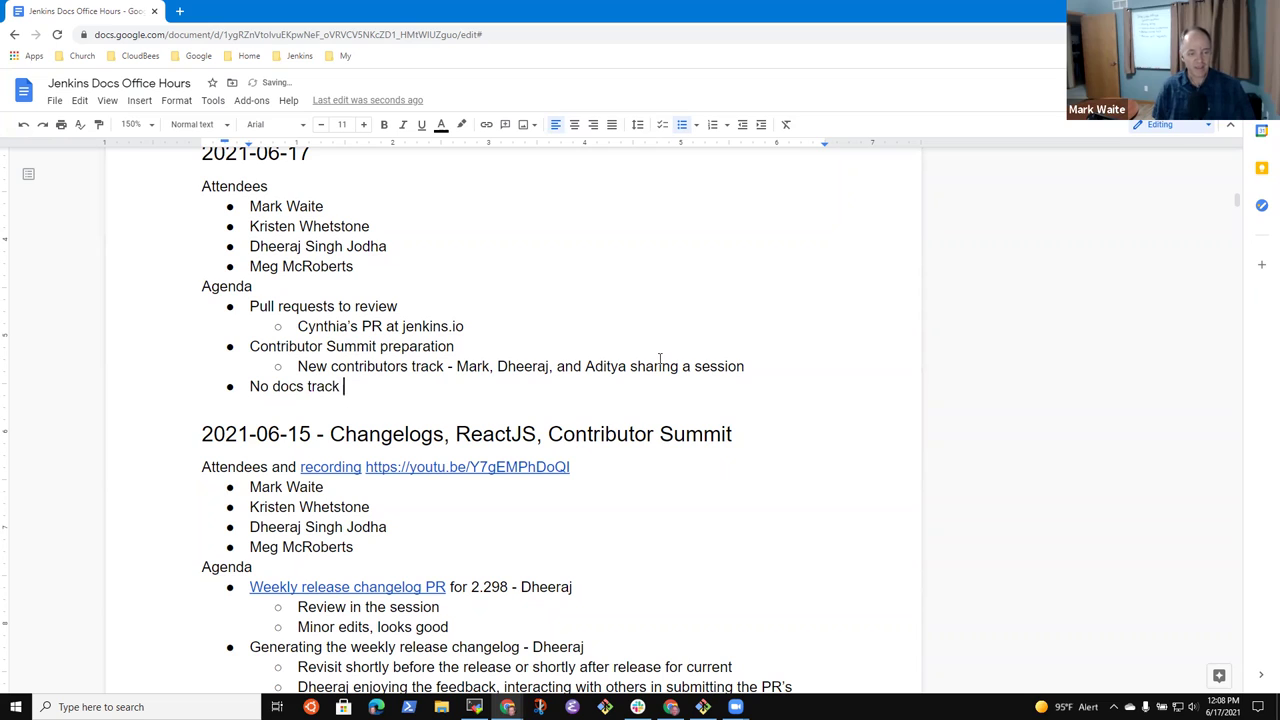
type("at the contributor summit")
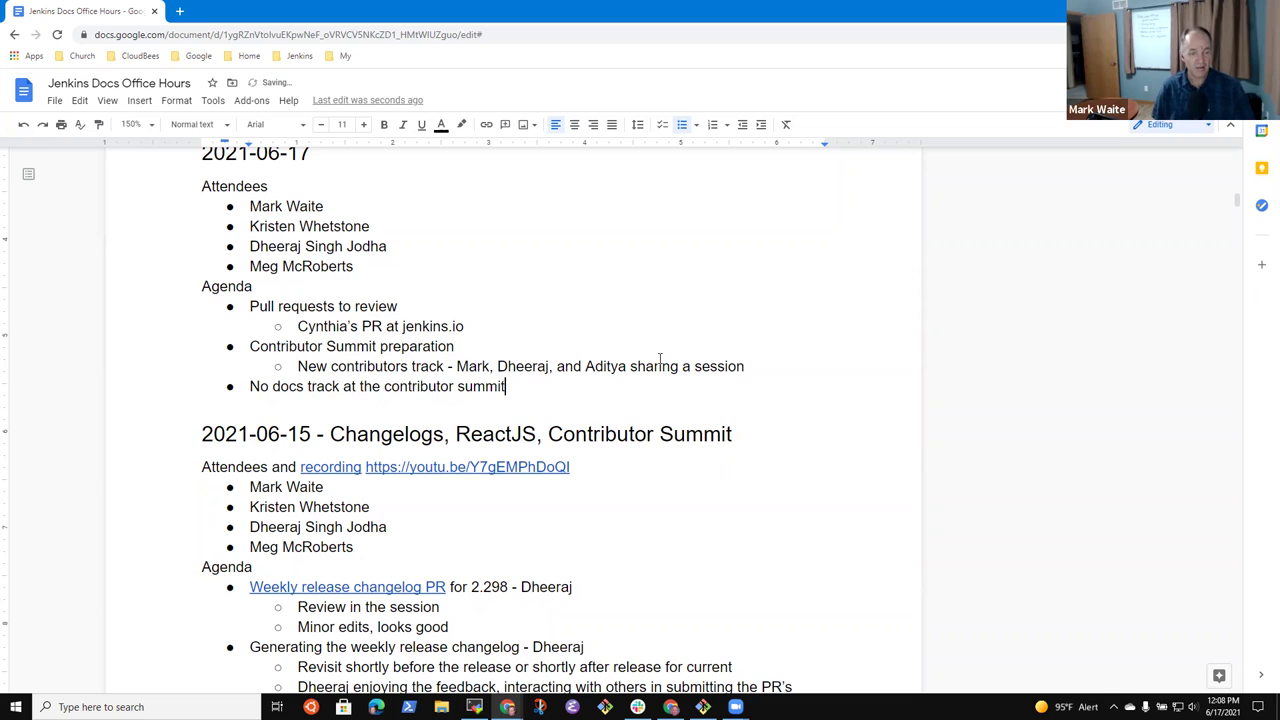
key("Return")
key("Tab")
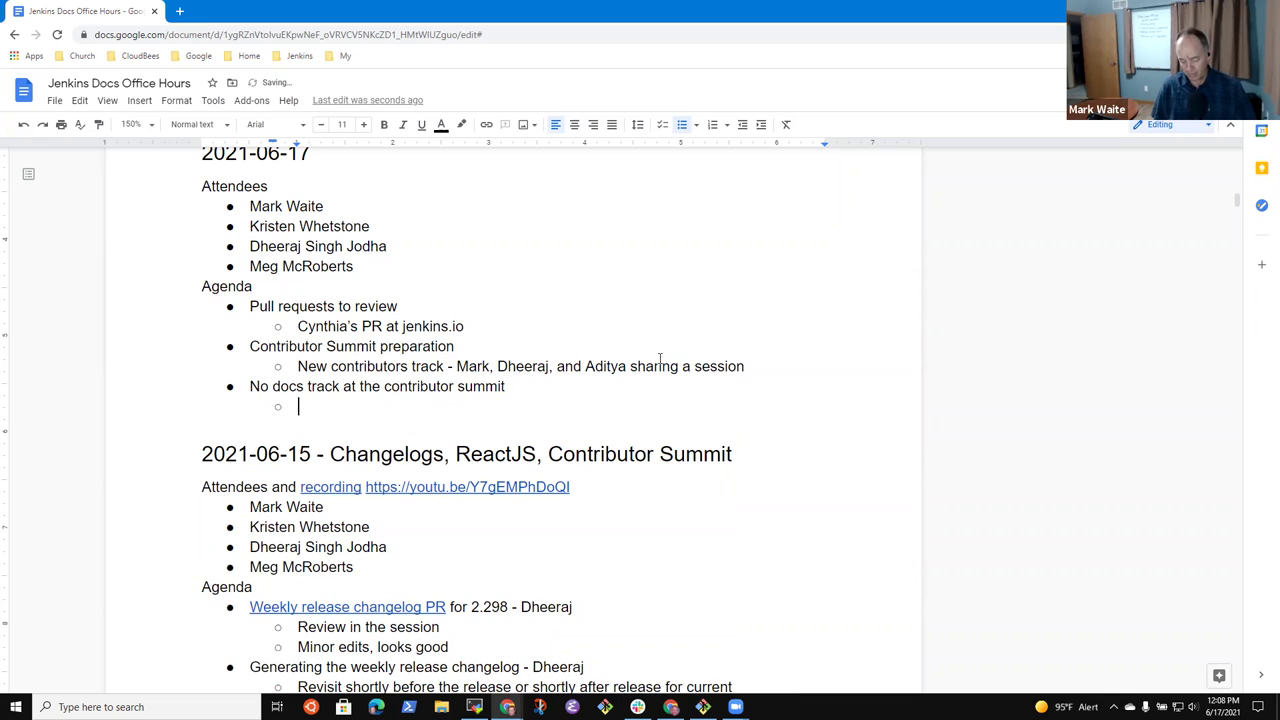
- Add the sub-note that a contributor will give a status report, but no dedicated track
type("Mark will give a status report")
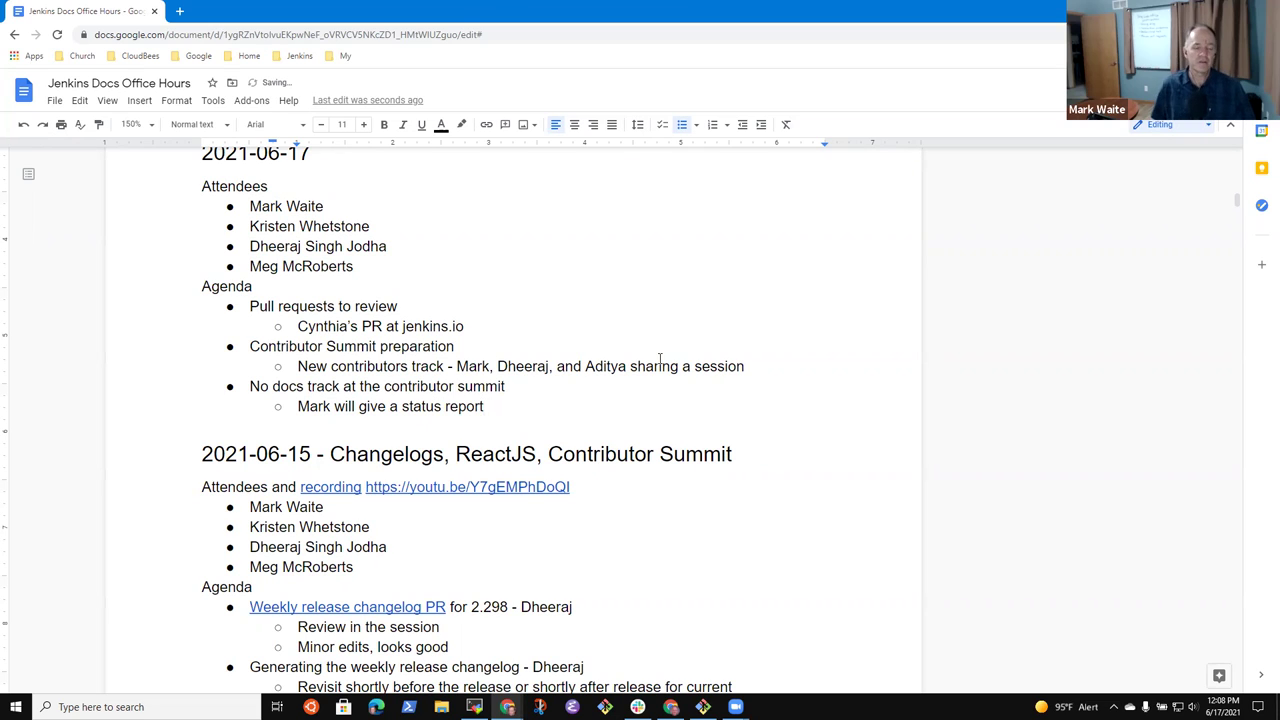
type(", but no ")
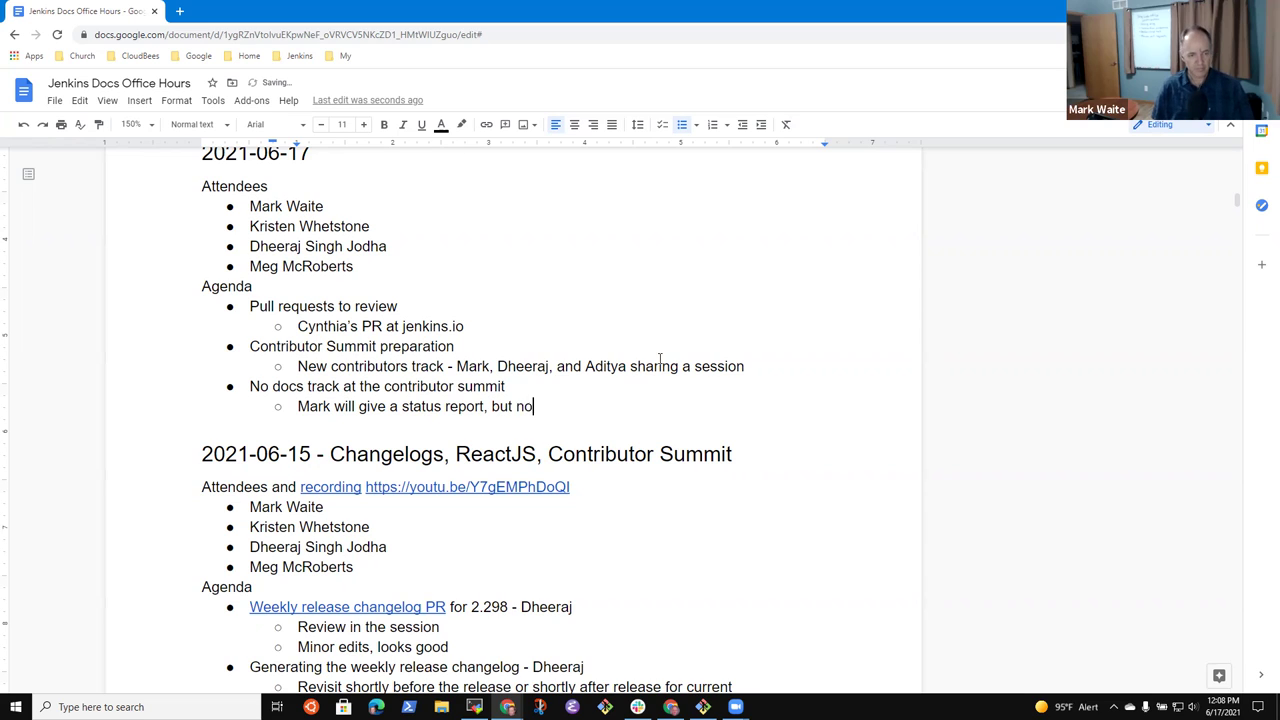
type("dedicated track")
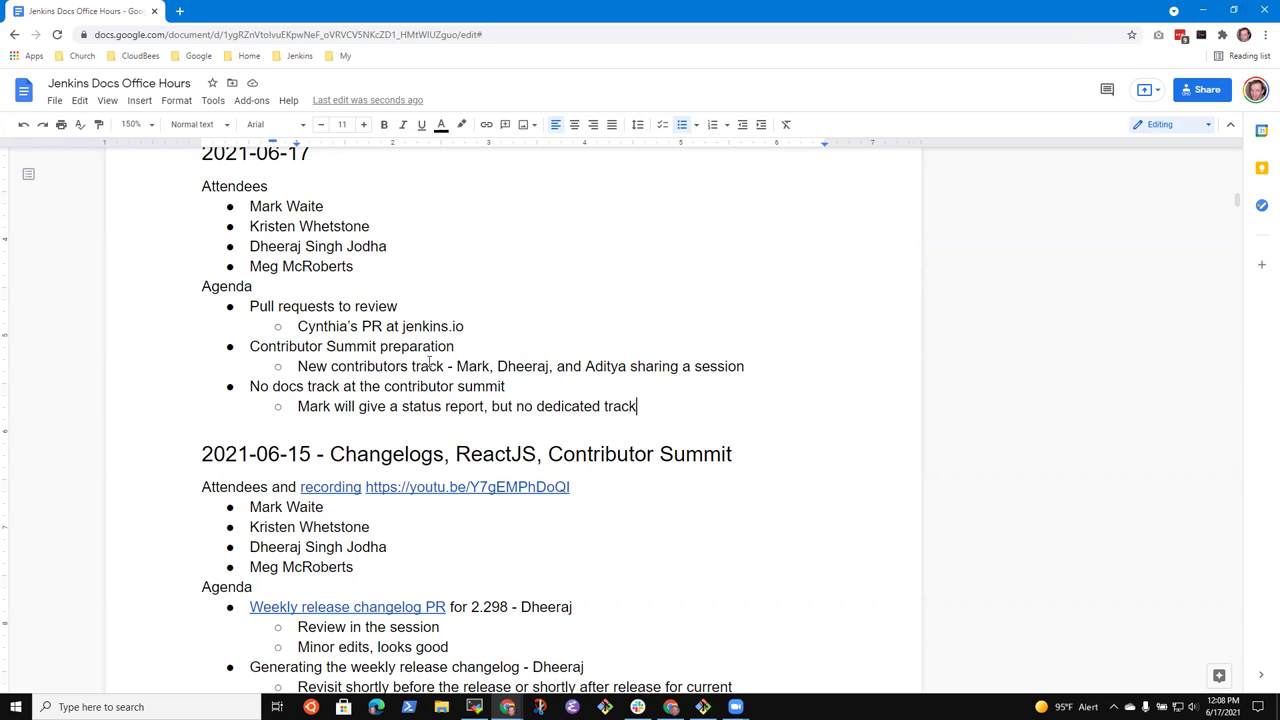
- Move the Pull requests to review item and its sub-item to the end of the agenda
left_click(429, 345)
left_click(408, 308)
key("Home")
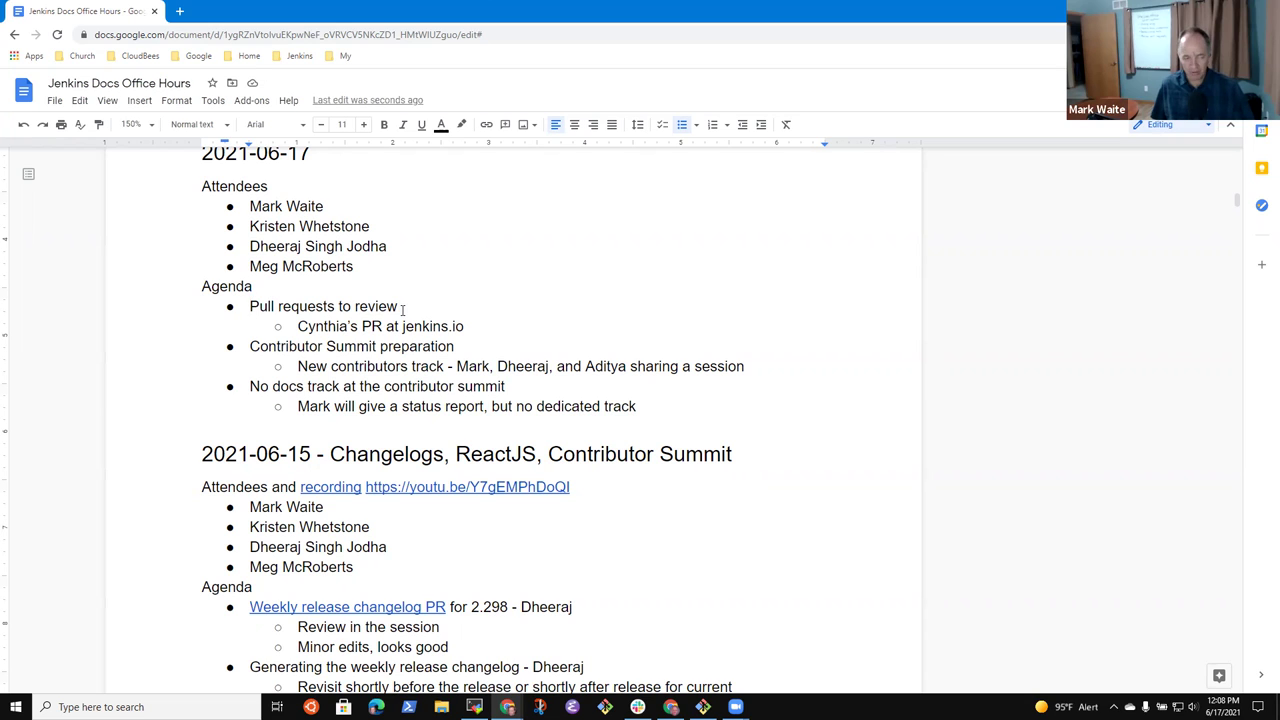
key("shift+Down")
key("shift+Down")
key("ctrl+c")
key("Delete")
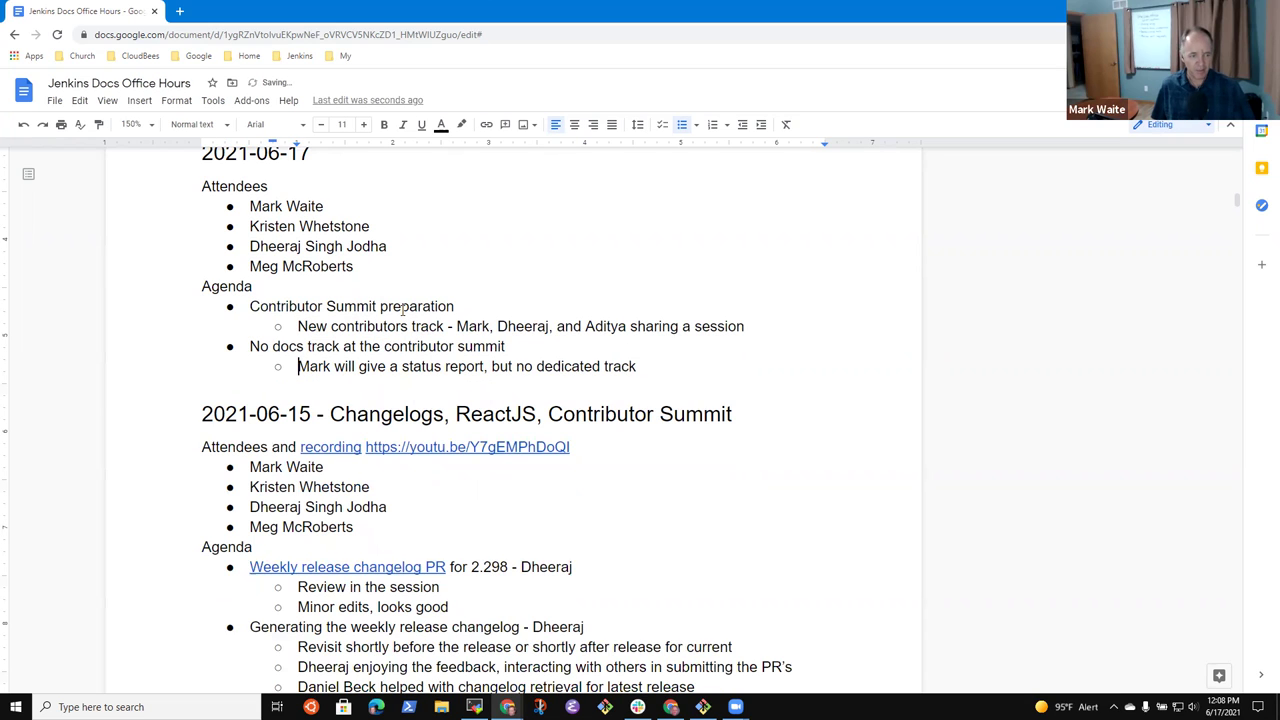
key("End")
key("Return")
key("shift+Tab")
key("ctrl+v")
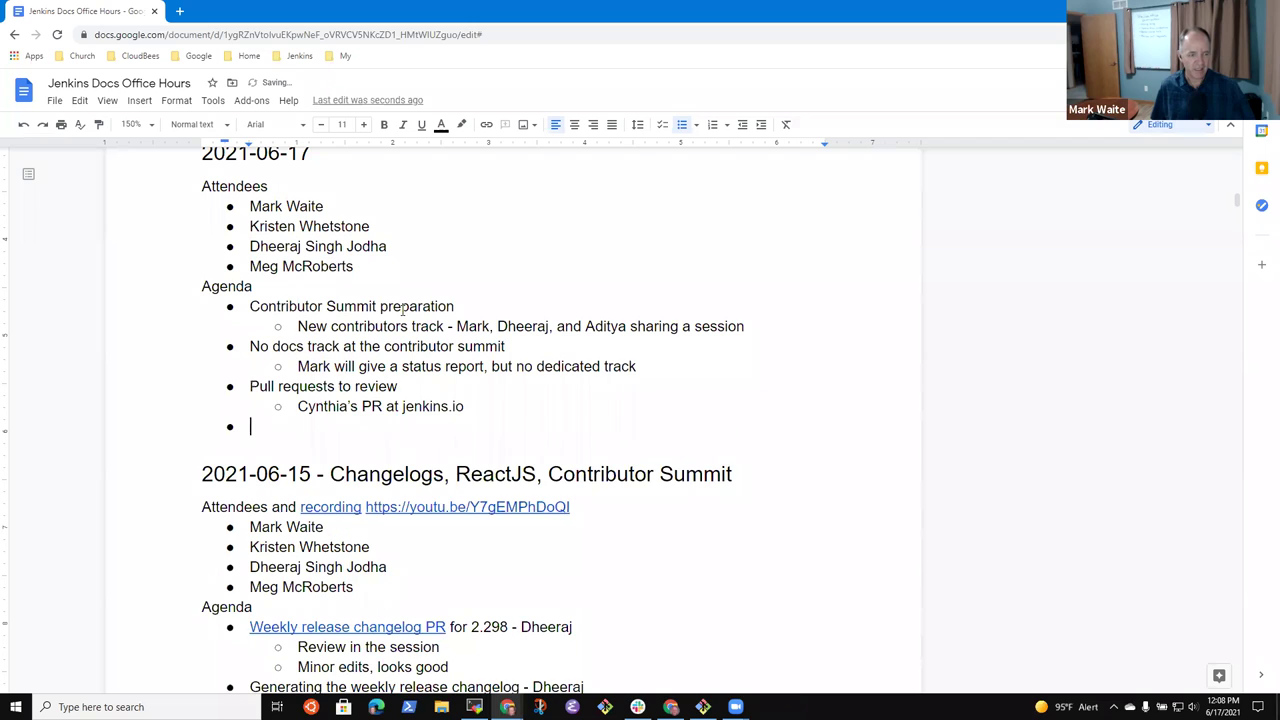
key("Up")
key("Up")
key("Up")
key("Up")
key("Up")
key("Up")
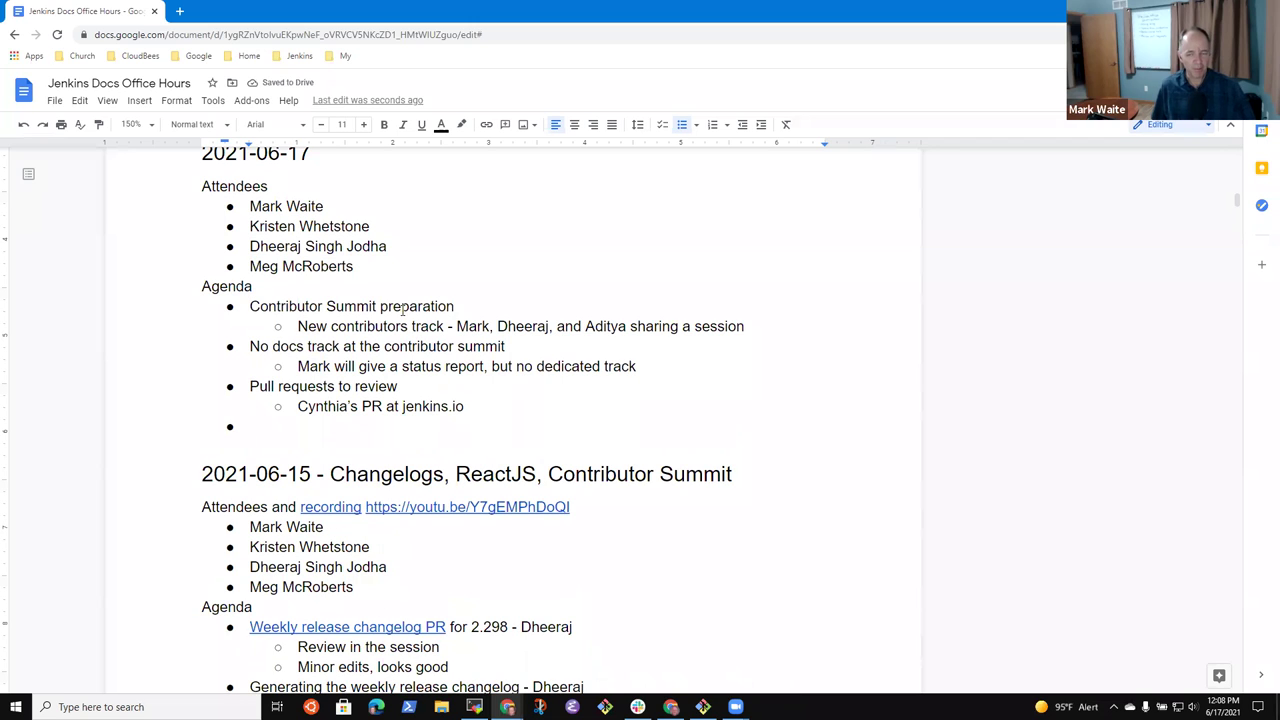
- Add a sub-item under the contributors track noting a contributor agreed with the new contributor track
left_click(584, 296)
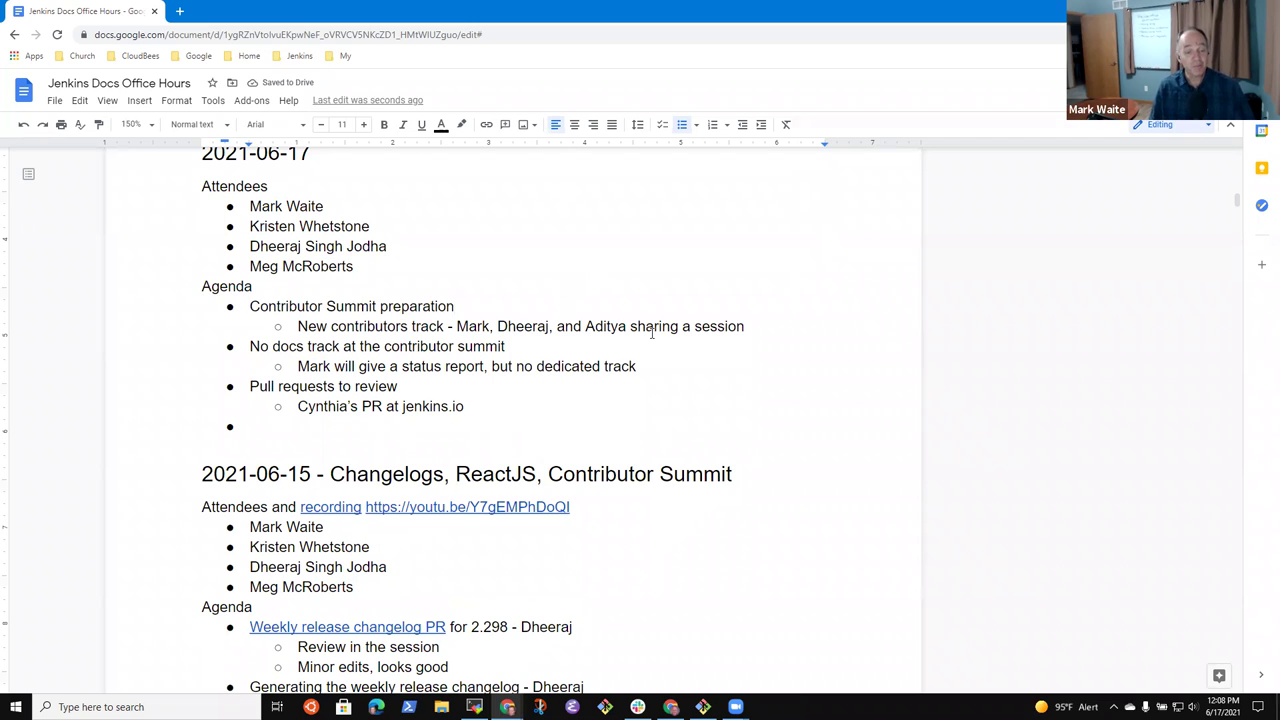
key("Down")
key("End")
key("Return")
type("Adit")
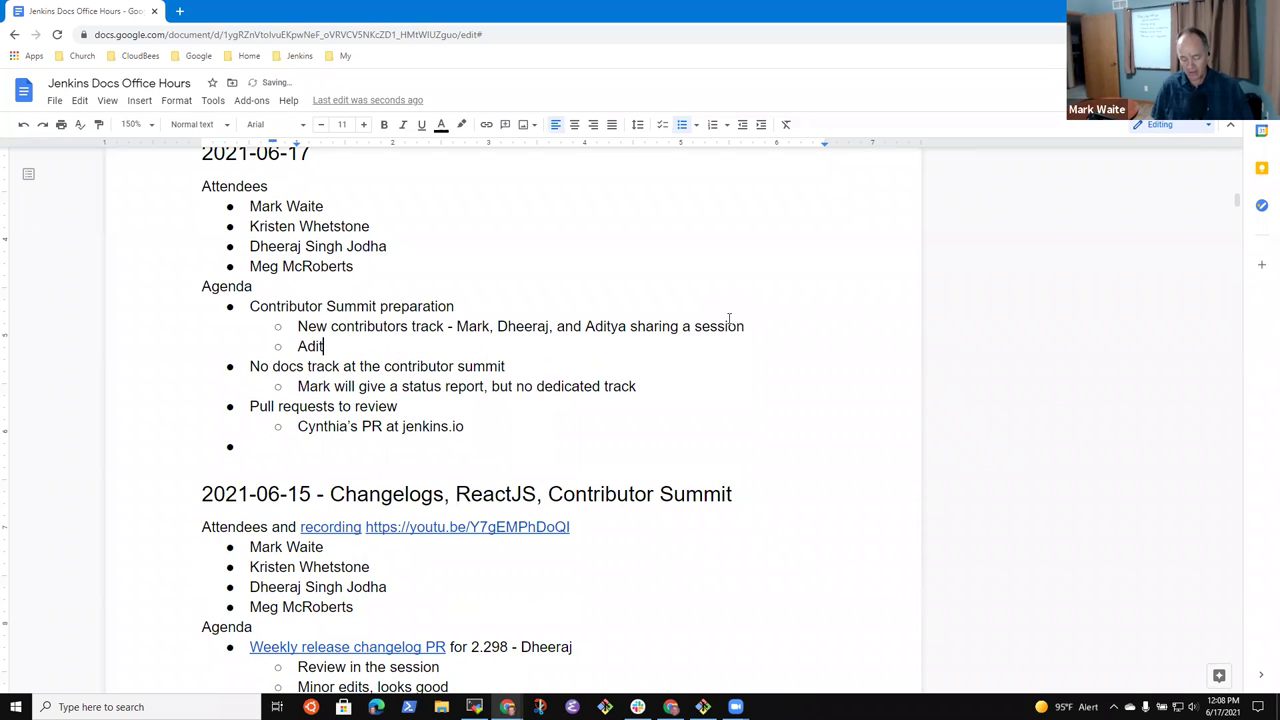
type("yatSrivistat")
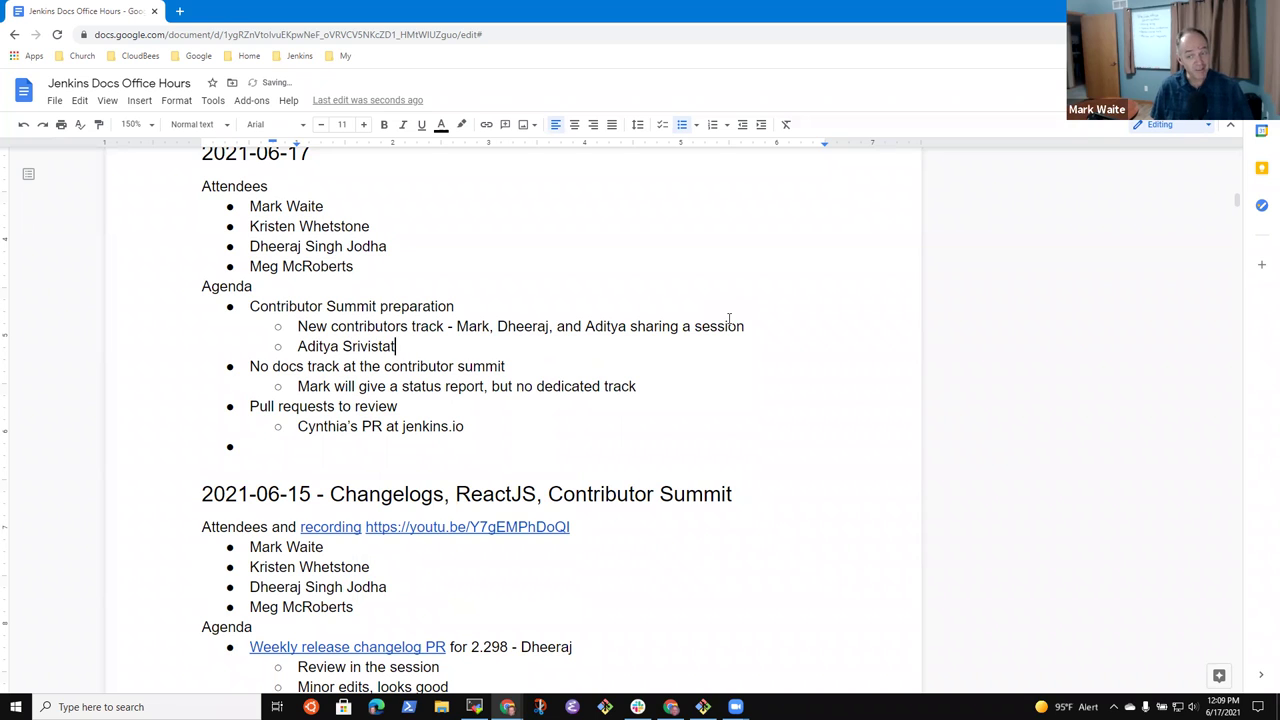
key("BackSpace")
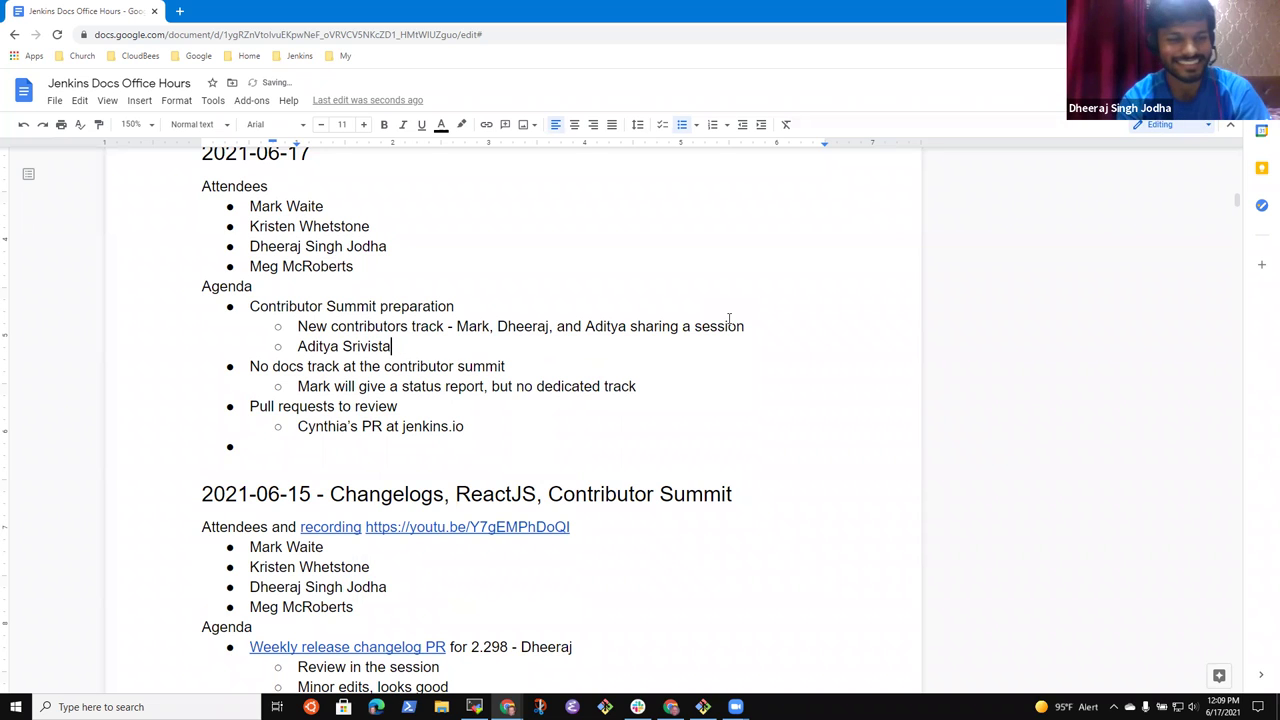
type("va has al")
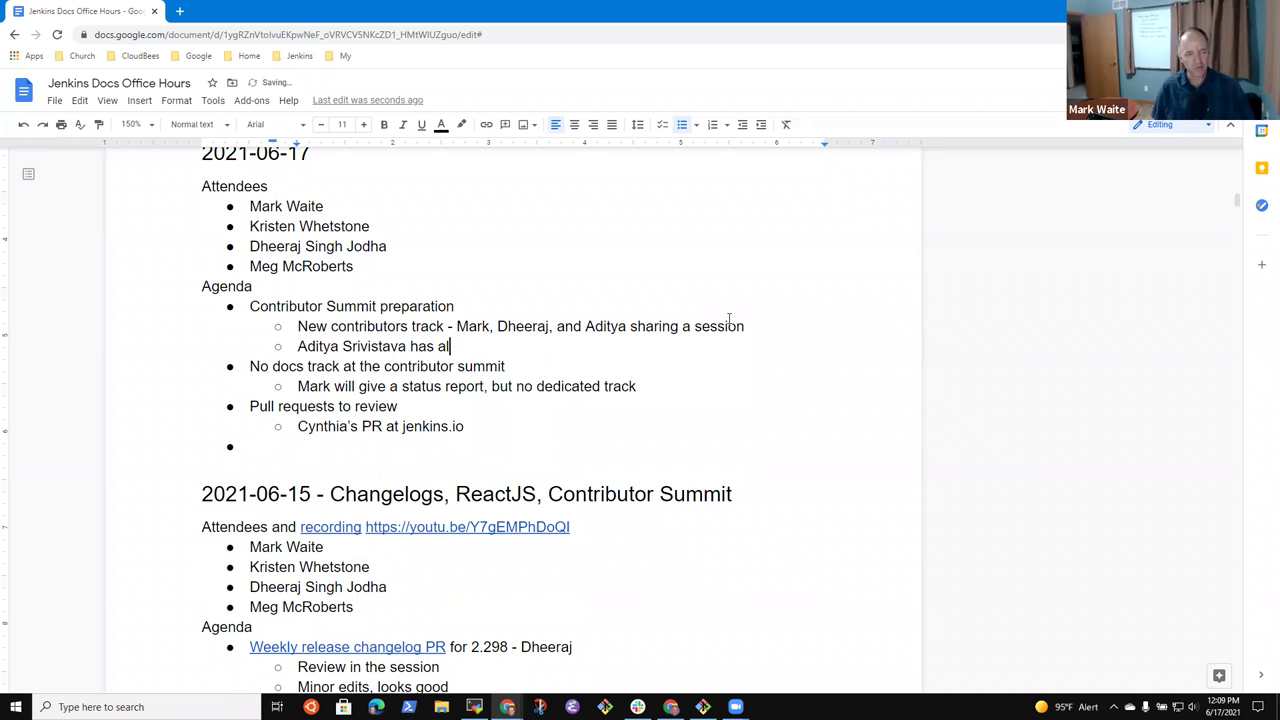
type("so agreed w")
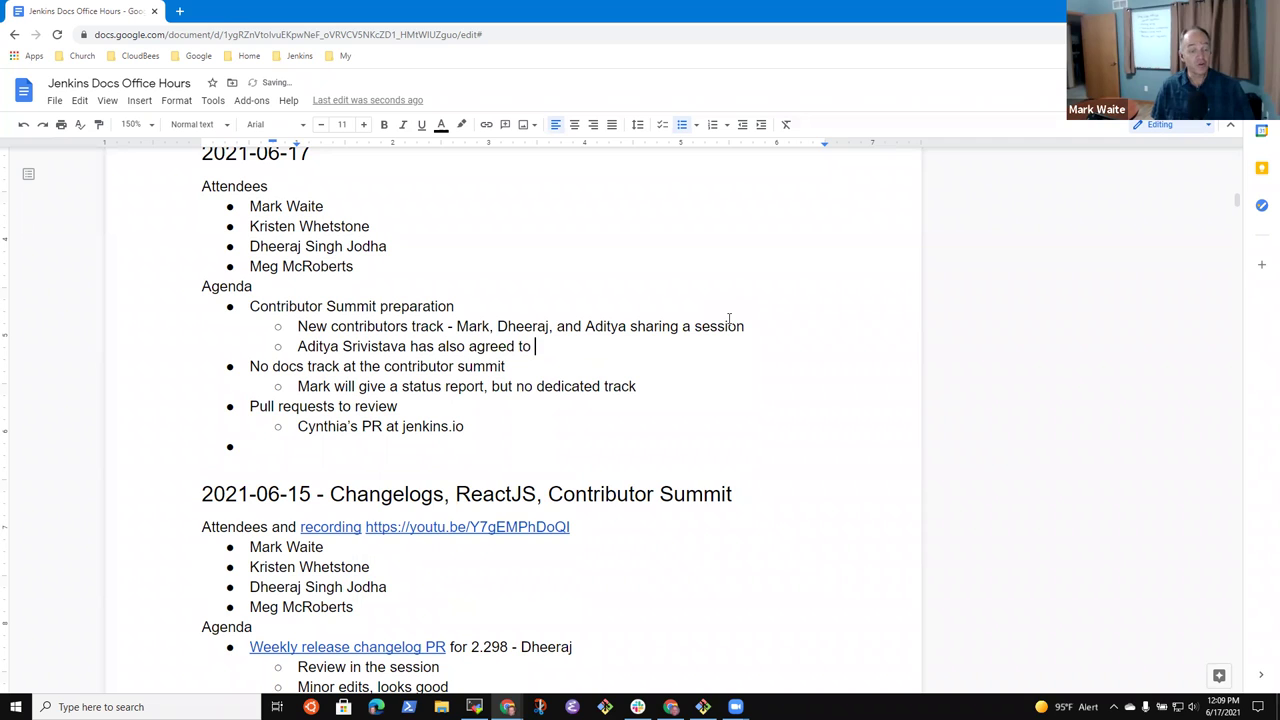
type("ith the new contributro")
key("BackSpace")
key("BackSpace")
type("or track")
- Nest the note '40 minute track dedicated to helping people contribute' beneath it
key("Return")
key("Tab")
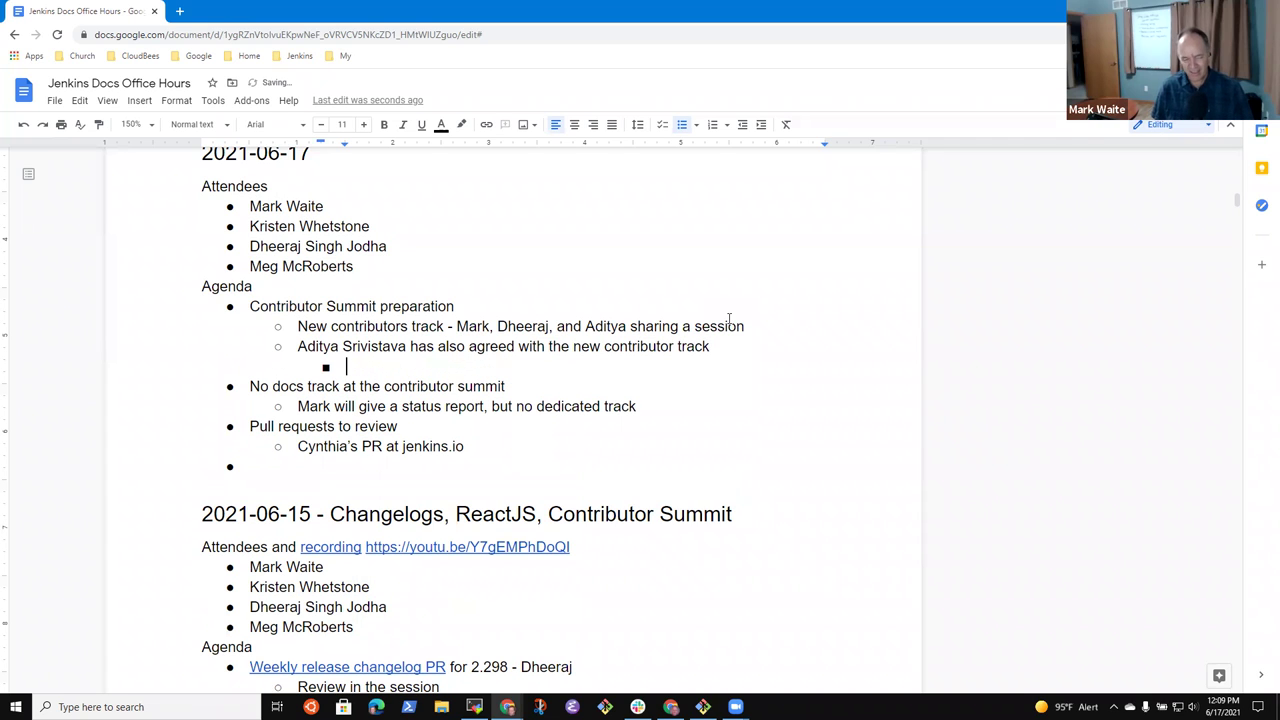
type("40 minute tra")
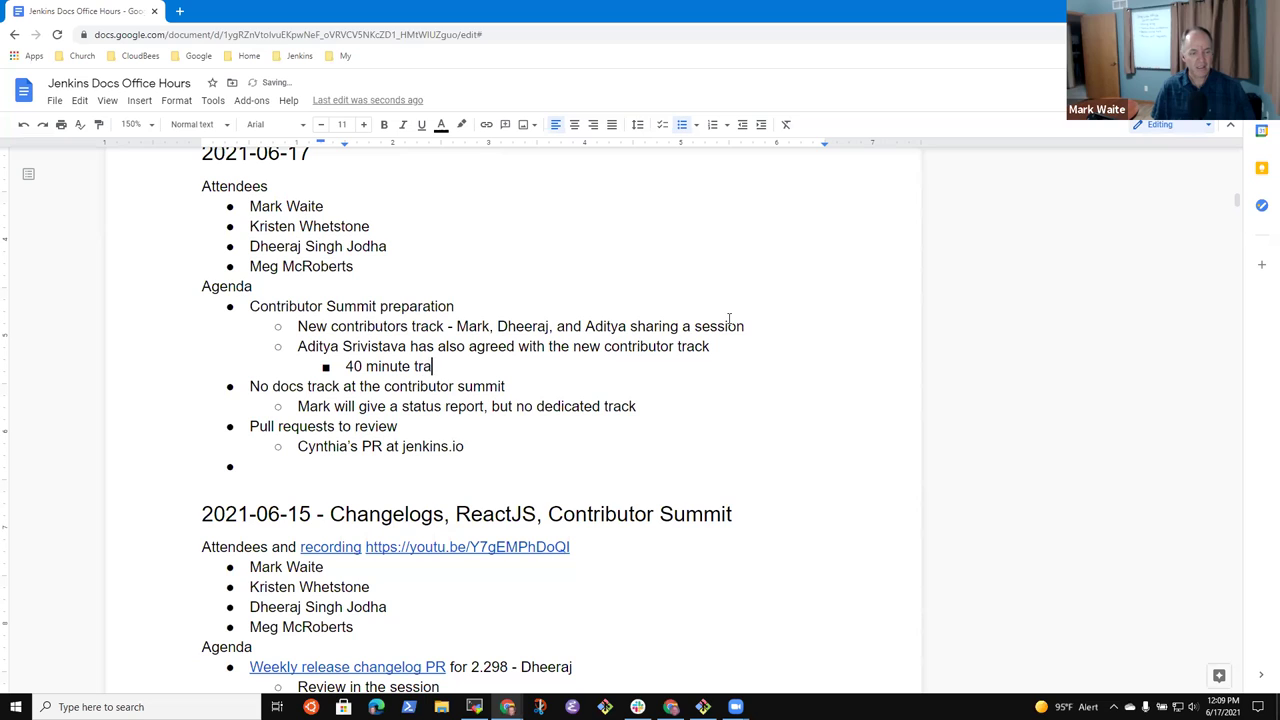
type("ck dedicated ")
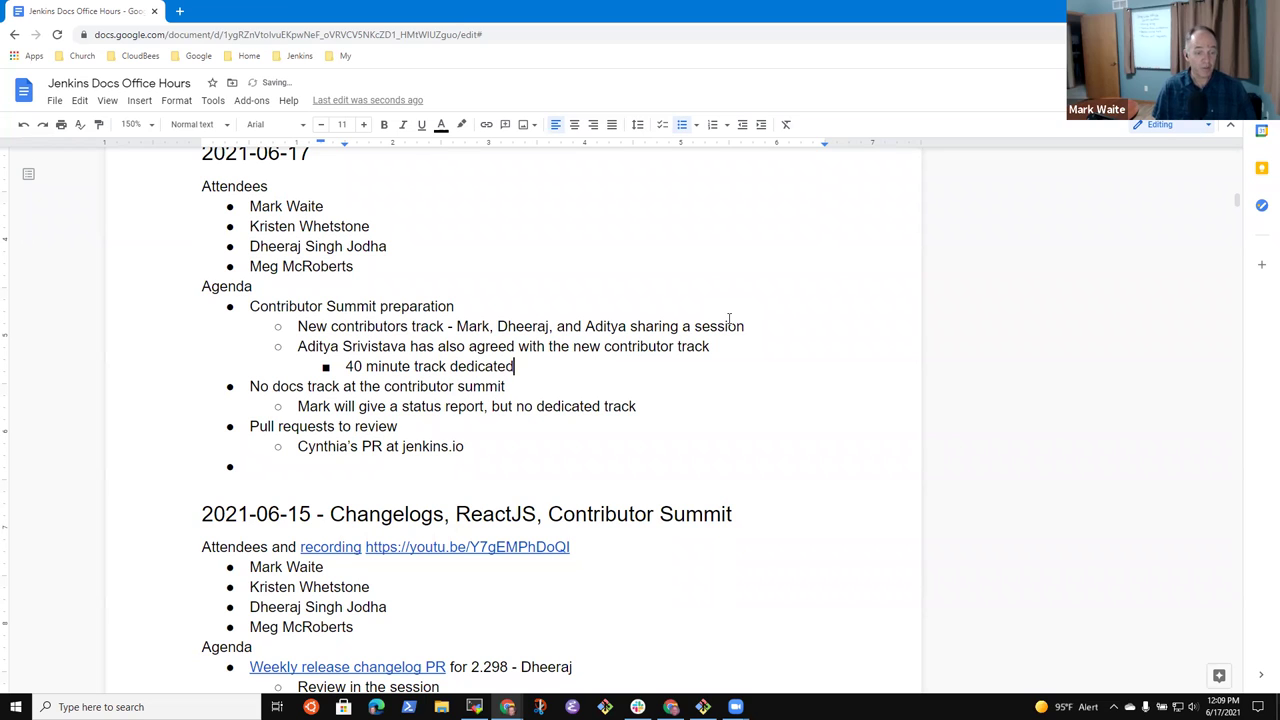
type("to helping poepl")
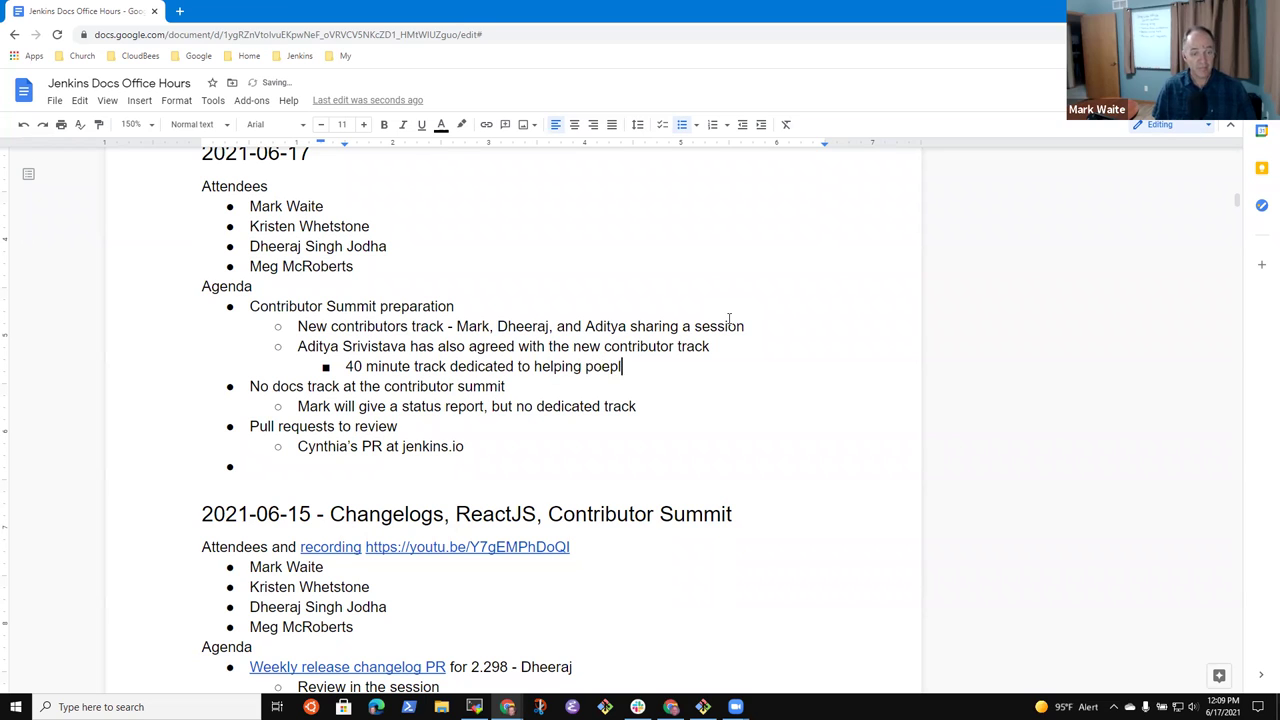
key("BackSpace")
key("BackSpace")
key("BackSpace")
key("BackSpace")
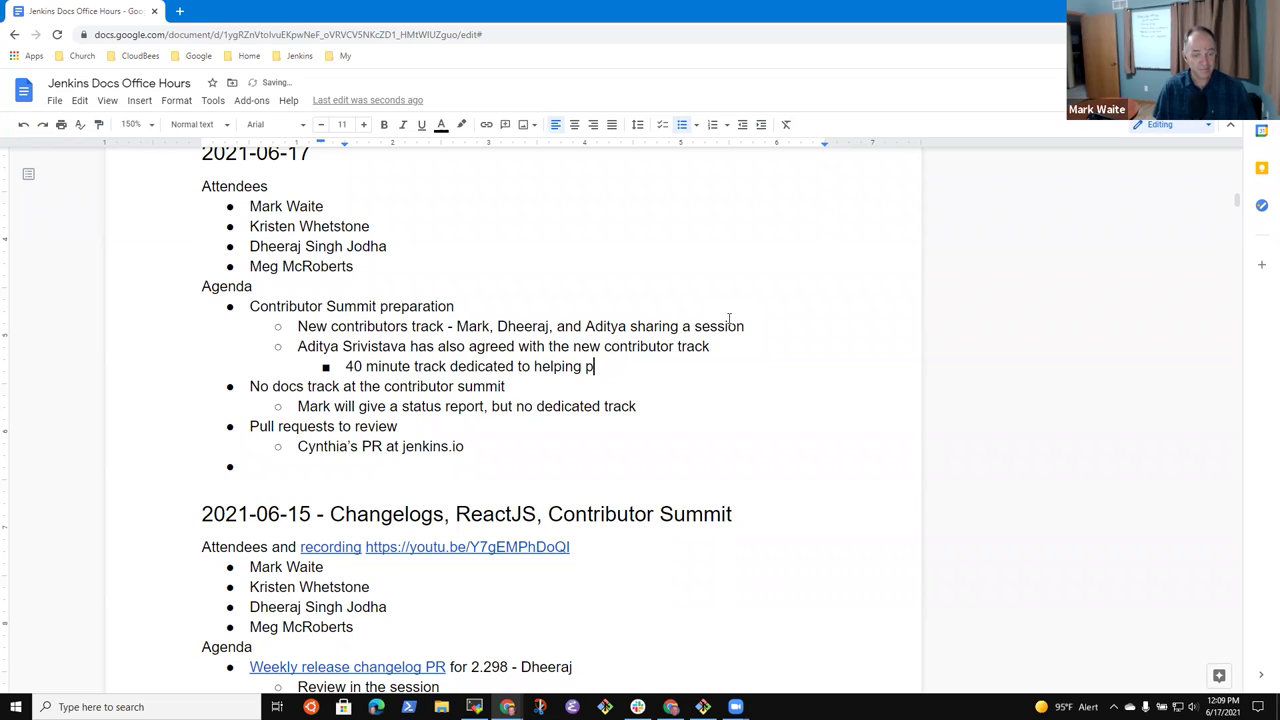
type("eolpe")
key("BackSpace")
key("BackSpace")
key("BackSpace")
type("ple to")
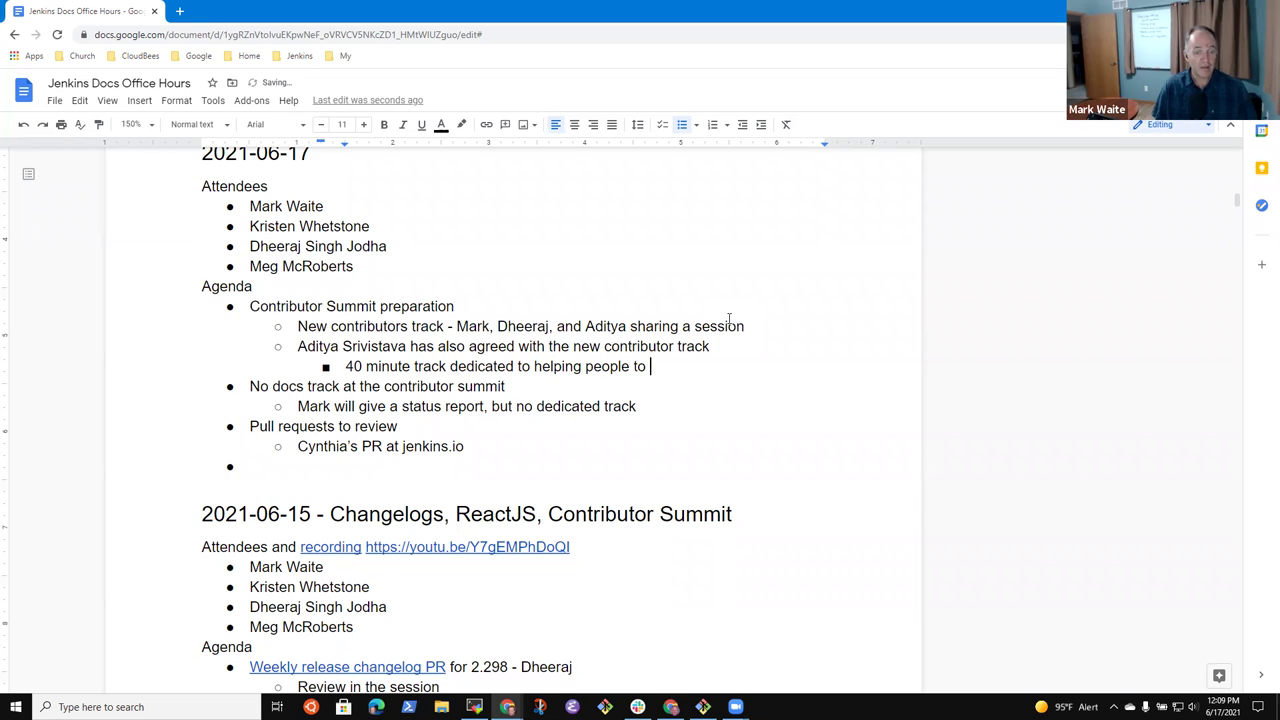
key("BackSpace")
key("BackSpace")
key("BackSpace")
type("contribute")
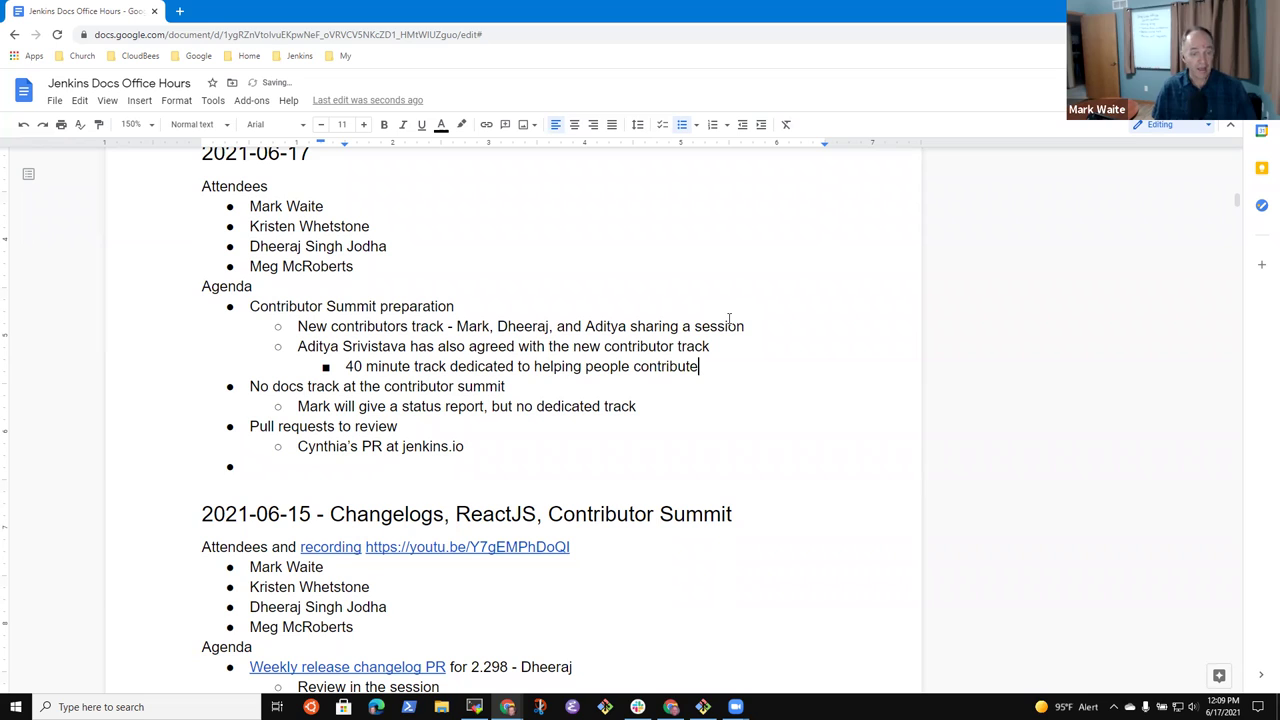
- Add an outdented summit sub-point reading '1200+ registrations for the contributor summit'
key("Return")
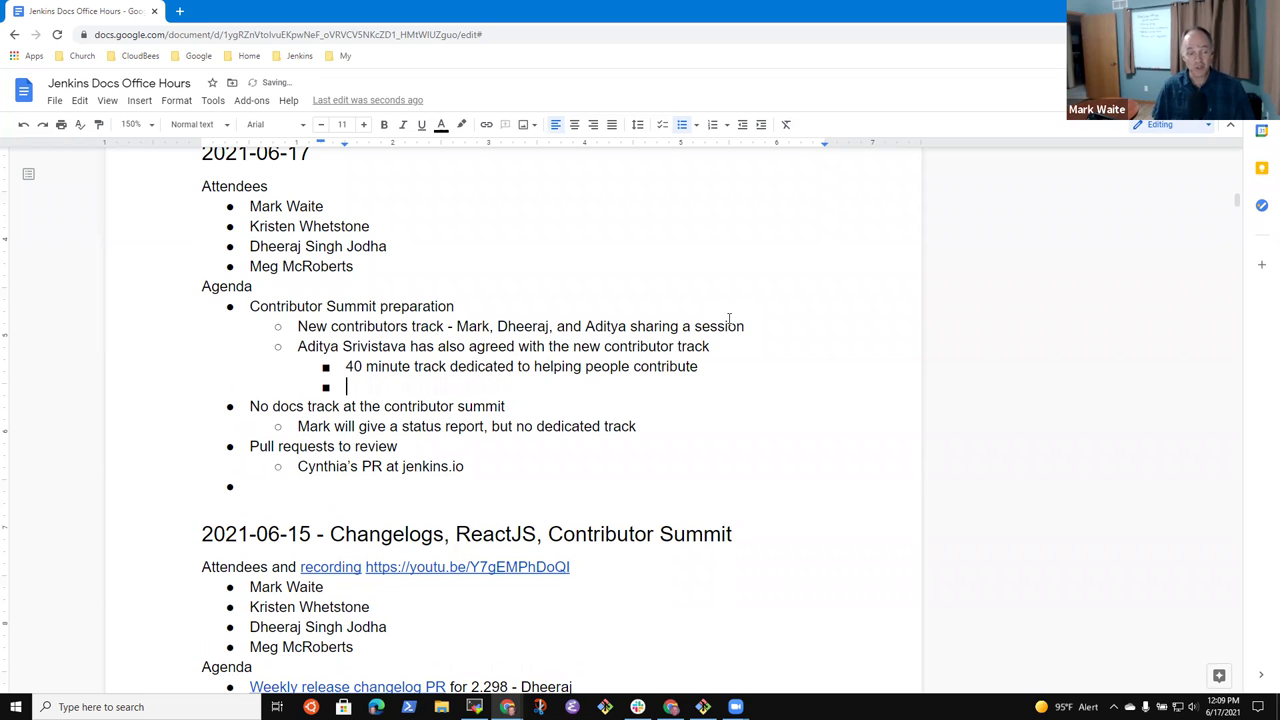
key("shift+Tab")
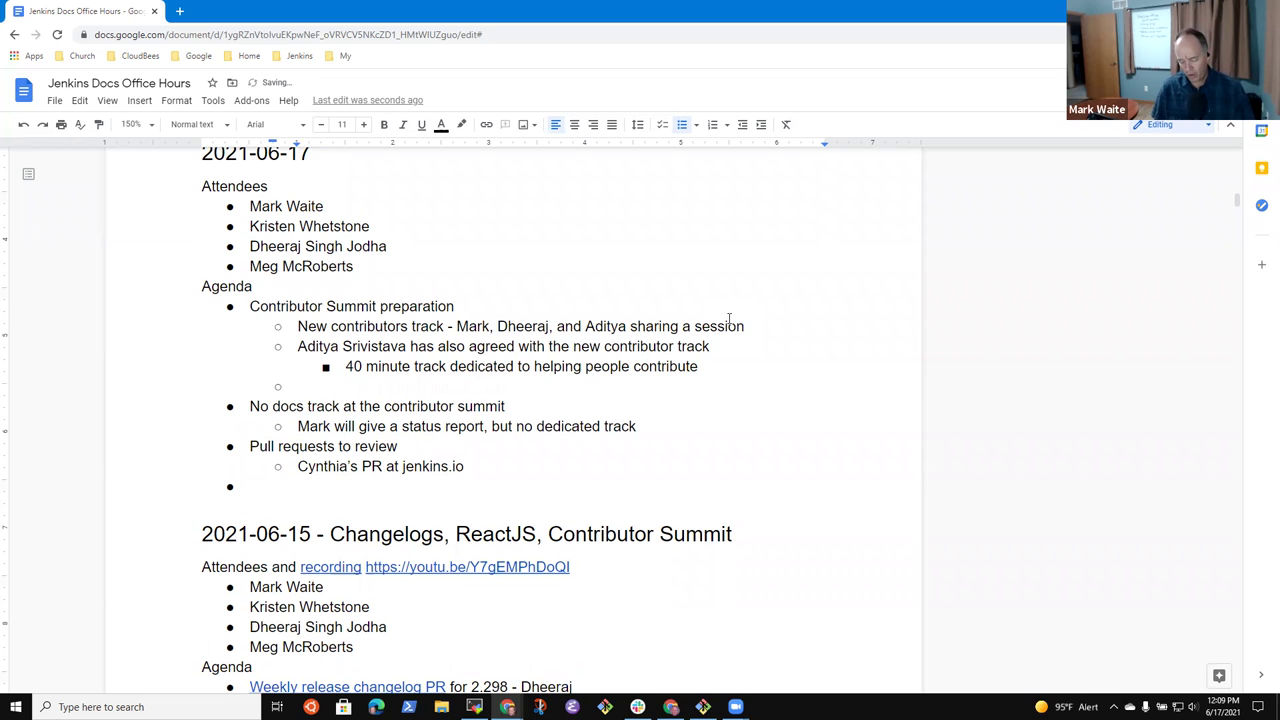
type("1200+ registrations for the contributor summit")
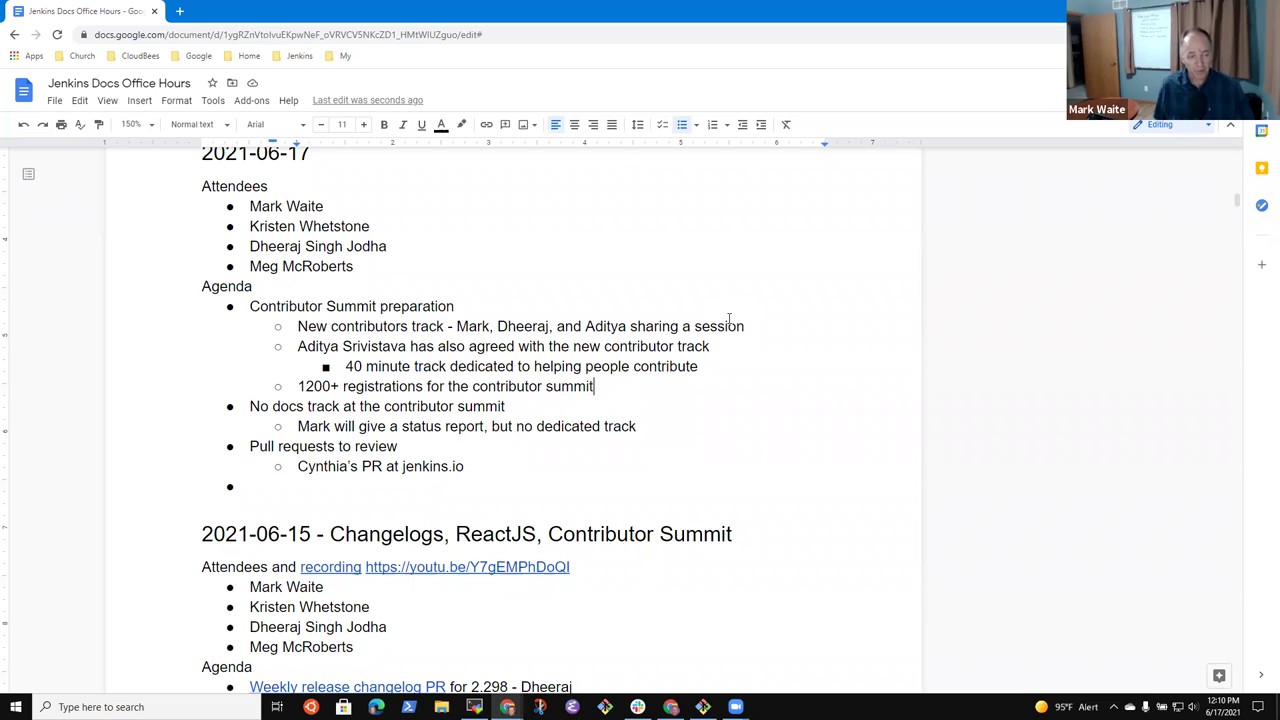
- Add the sub-point that a contributor will create a slide deck describing some general concepts
key("Up")
key("Up")
key("Up")
key("Down")
key("Down")
key("Down")
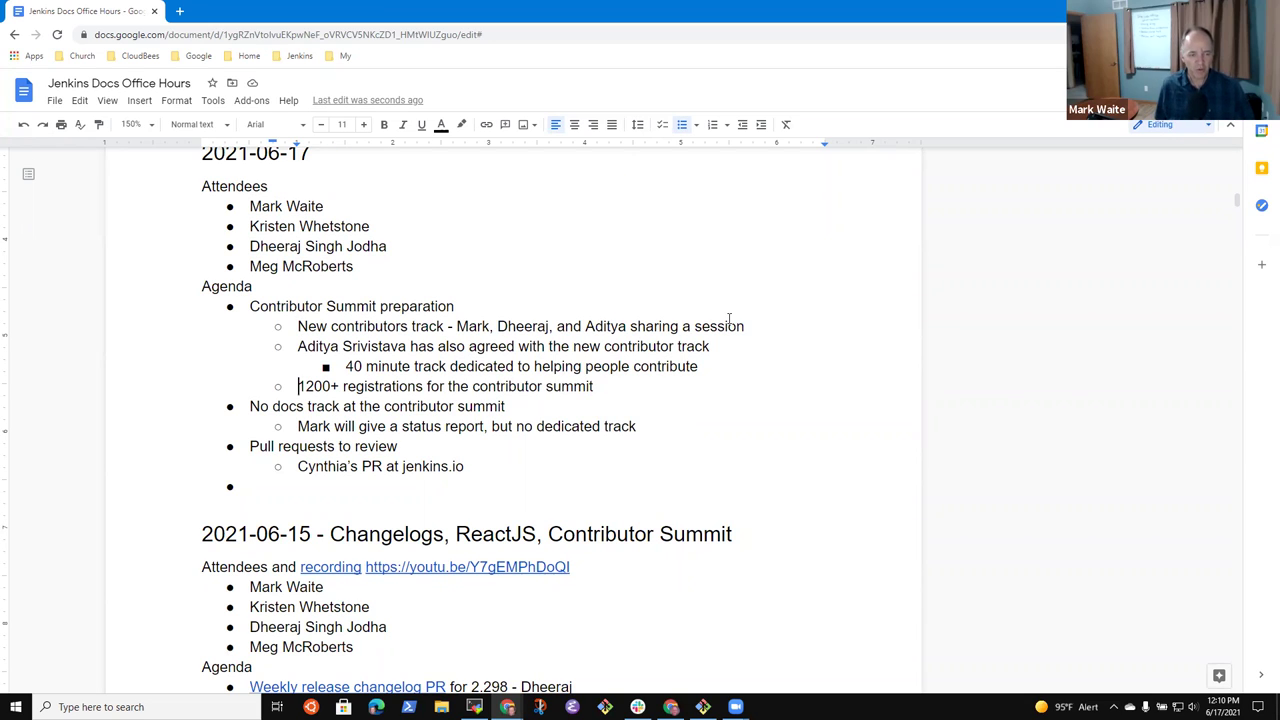
key("Return")
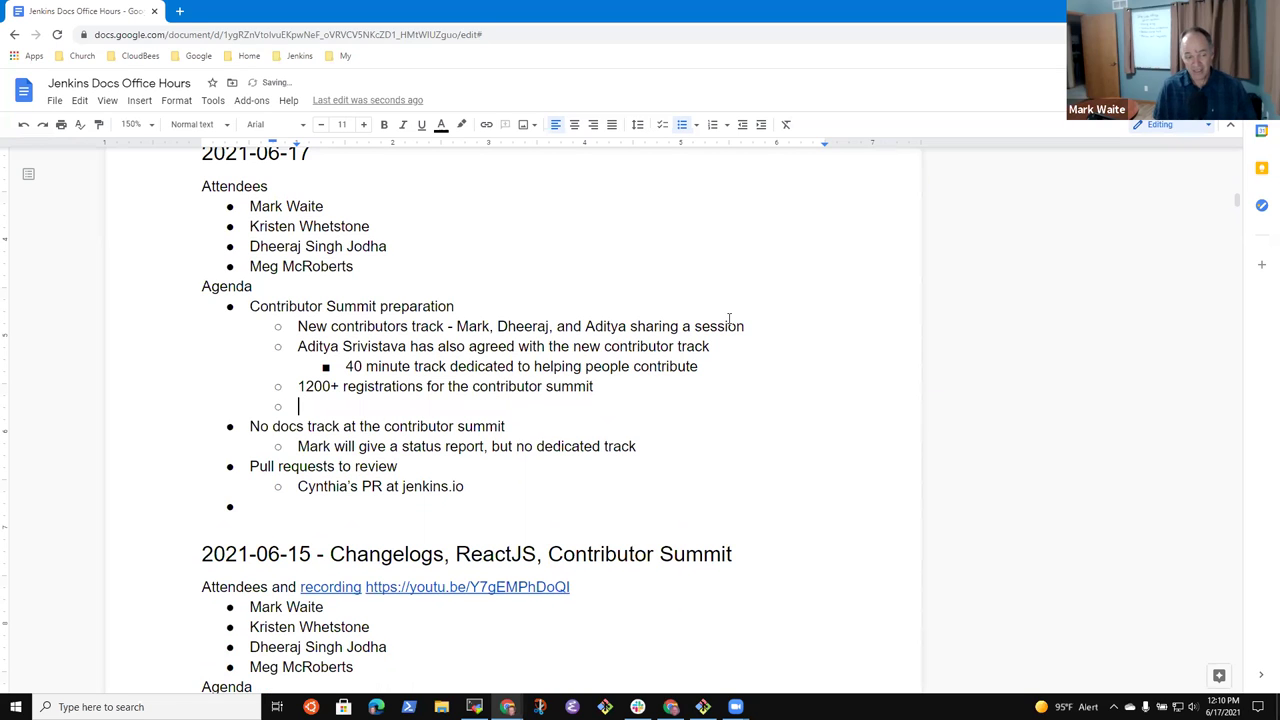
type("Mark create a slide deck describe")
key("BackSpace")
key("BackSpace")
key("BackSpace")
key("BackSpace")
type("rh")
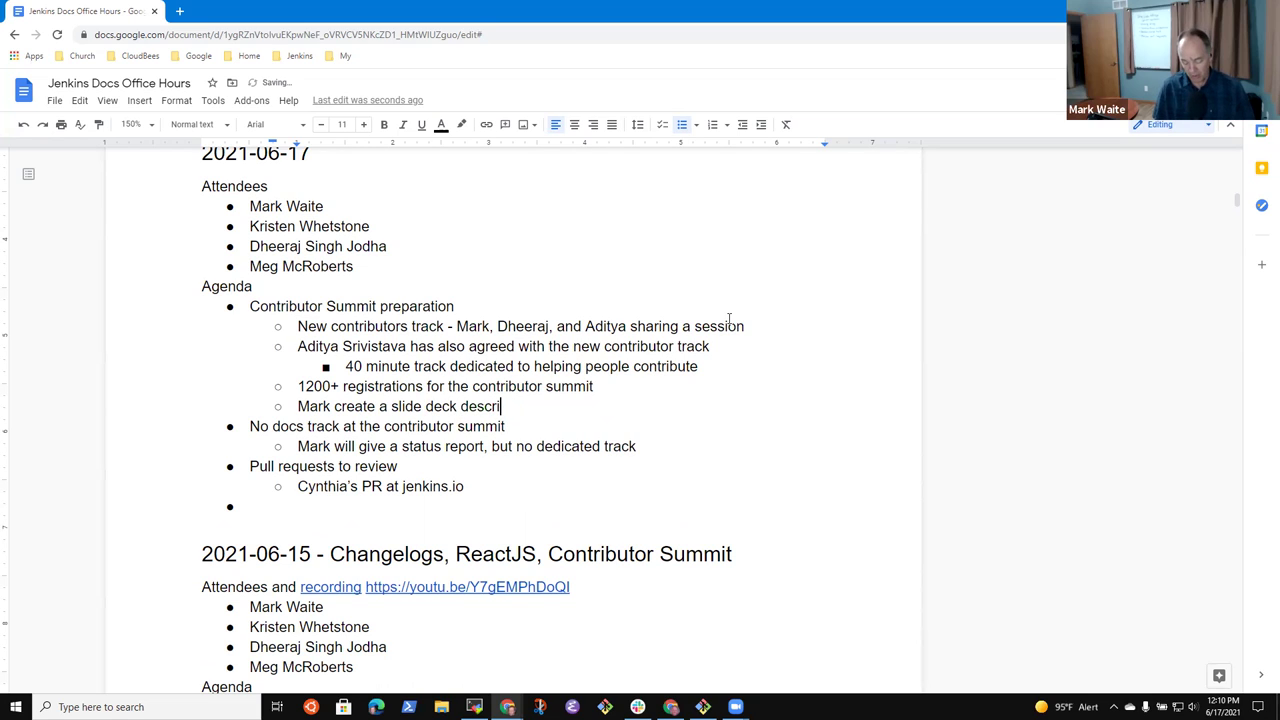
type("bign")
key("BackSpace")
key("BackSpace")
type("ng ")
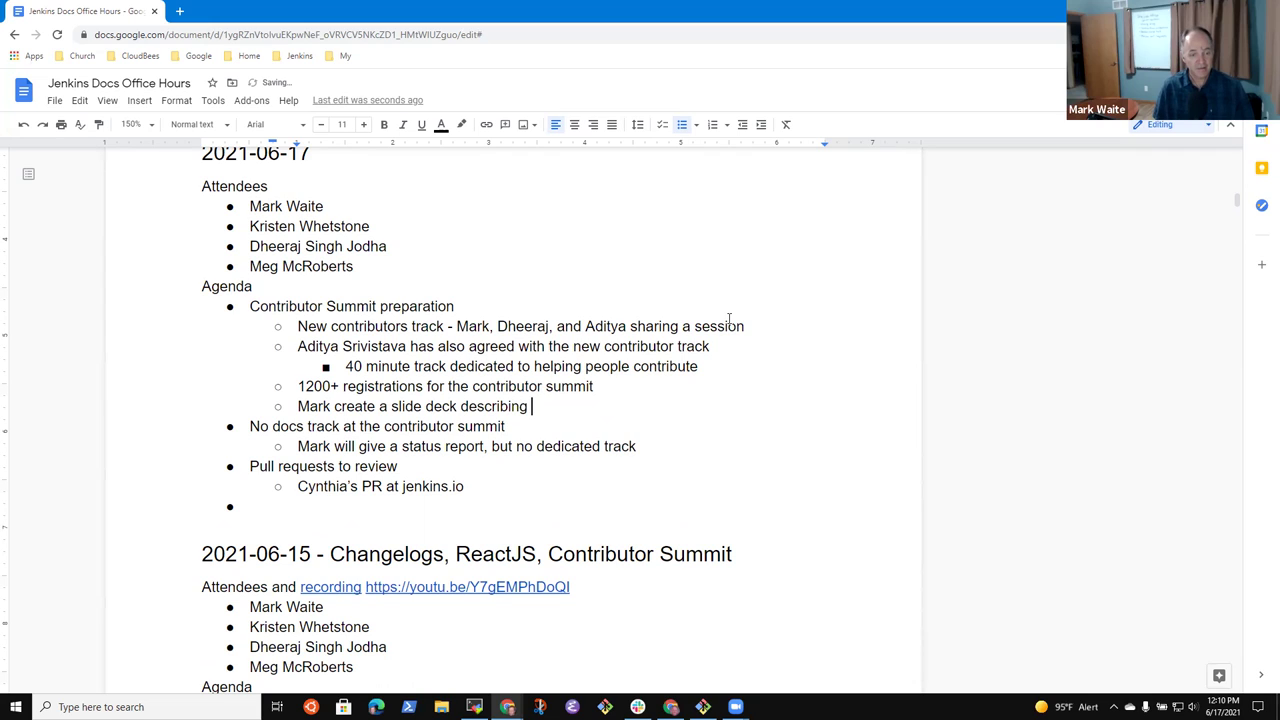
type("some general")
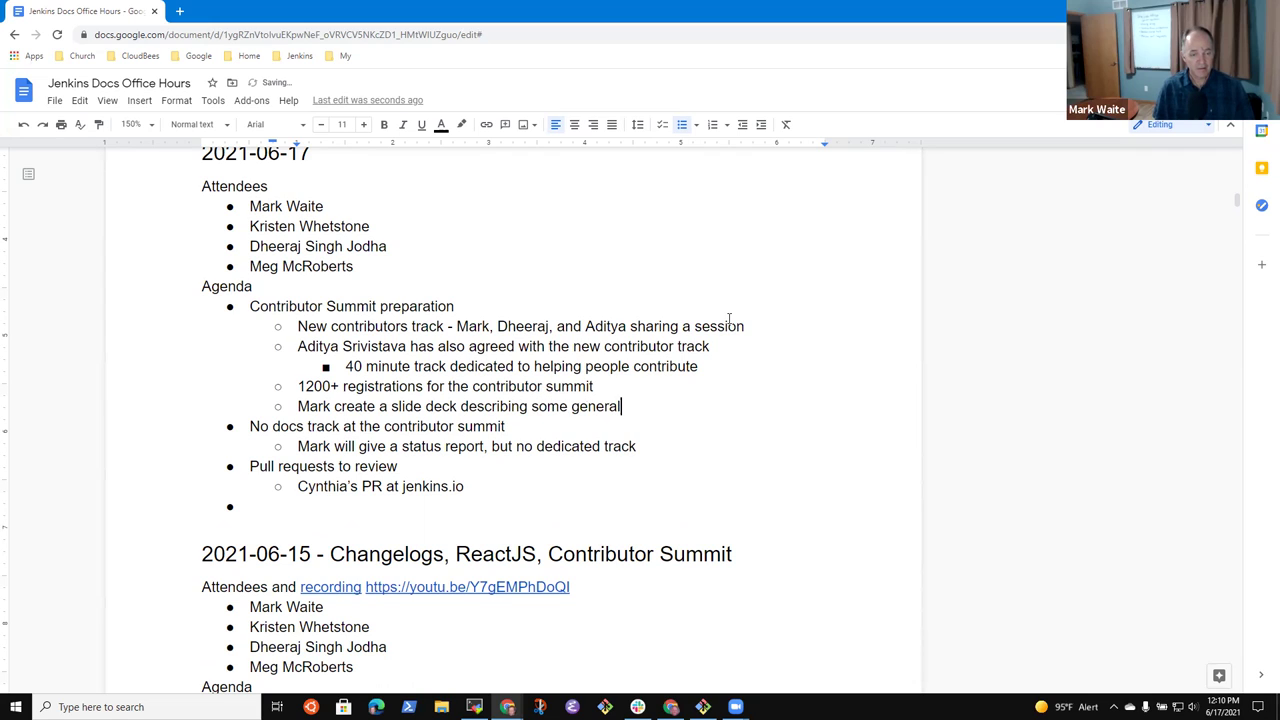
type(" concepts")
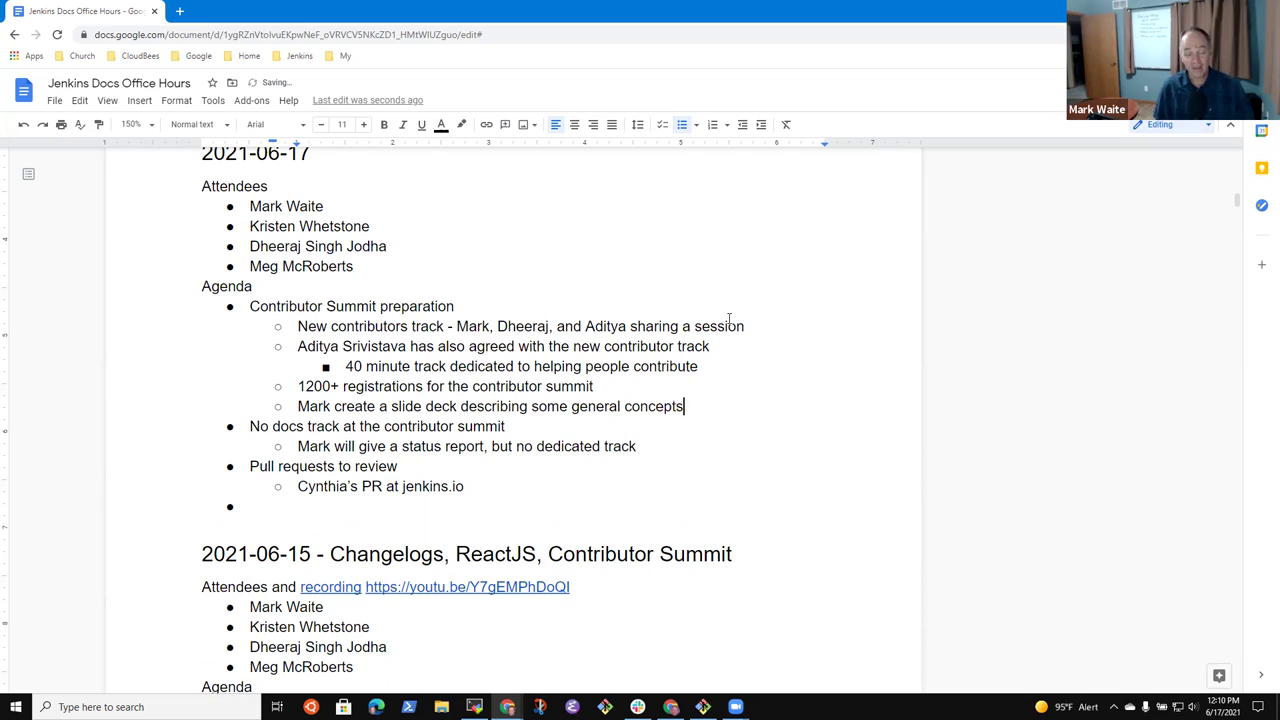
- Nest a talk point about a contributor's experience becoming the changelog creator
key("Return")
key("Tab")
key("shift+Tab")
key("Tab")
type("Dheeraj")
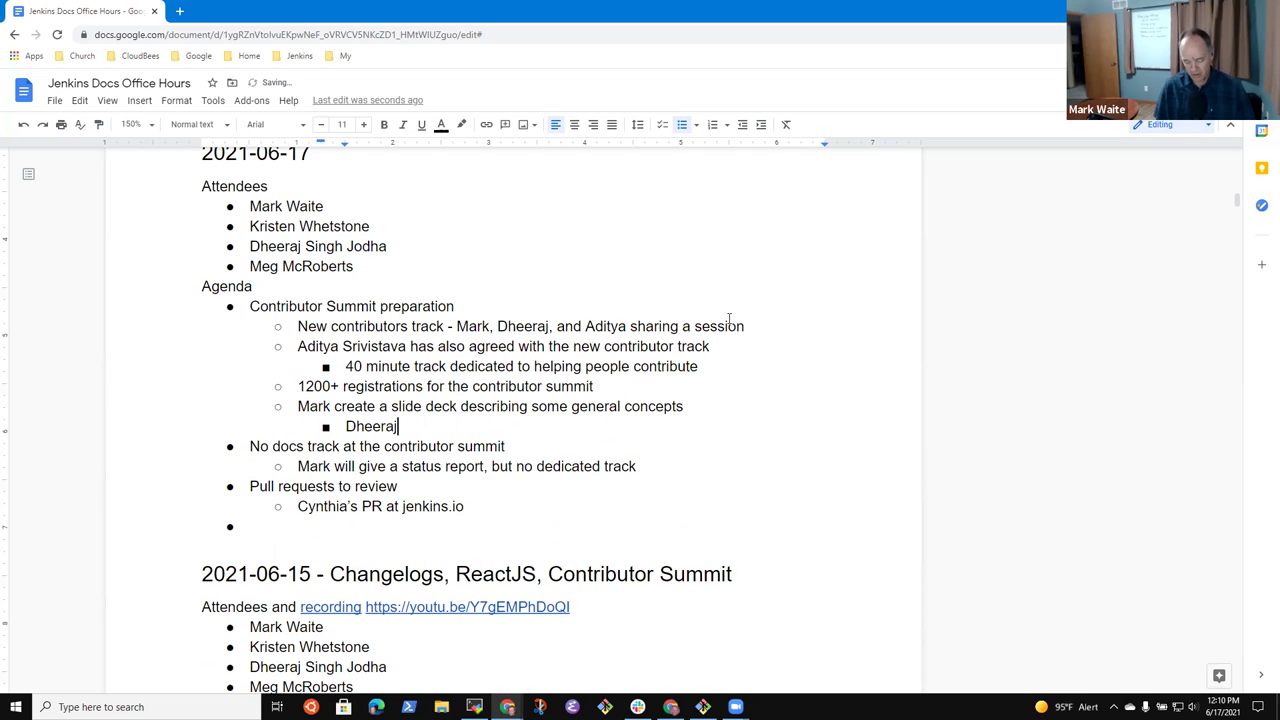
type(" talk about his ")
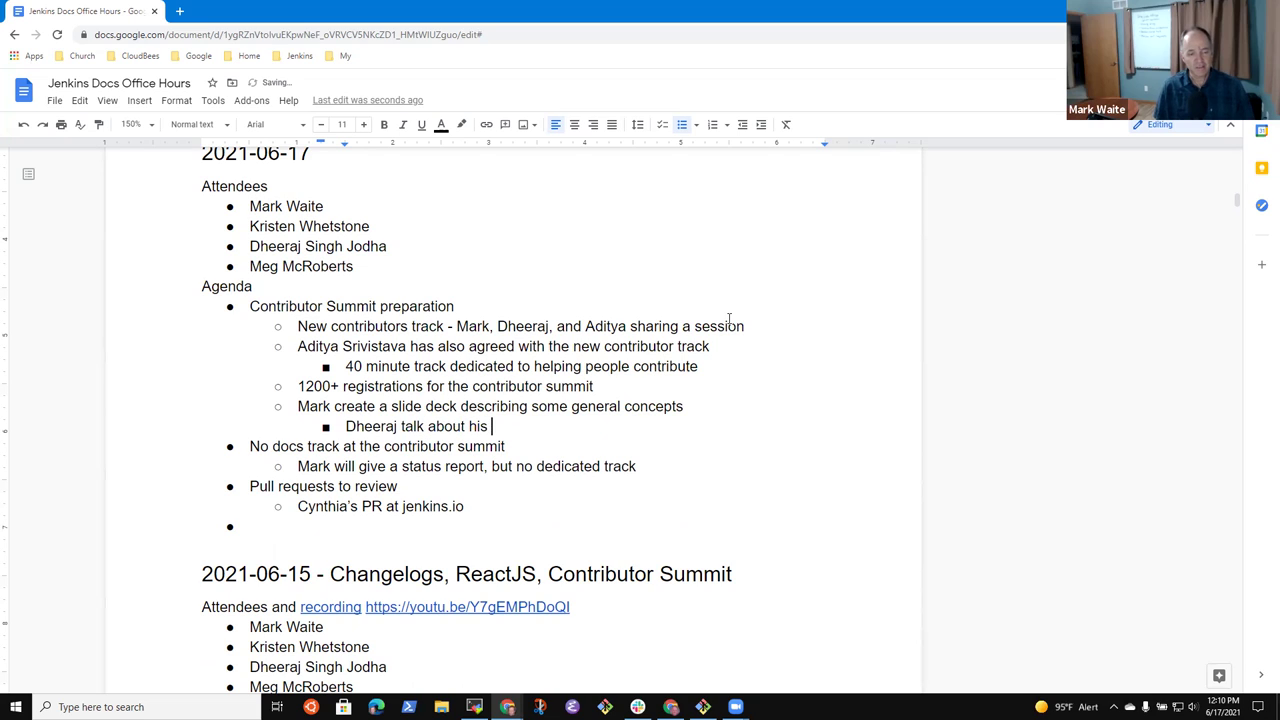
type("experience as")
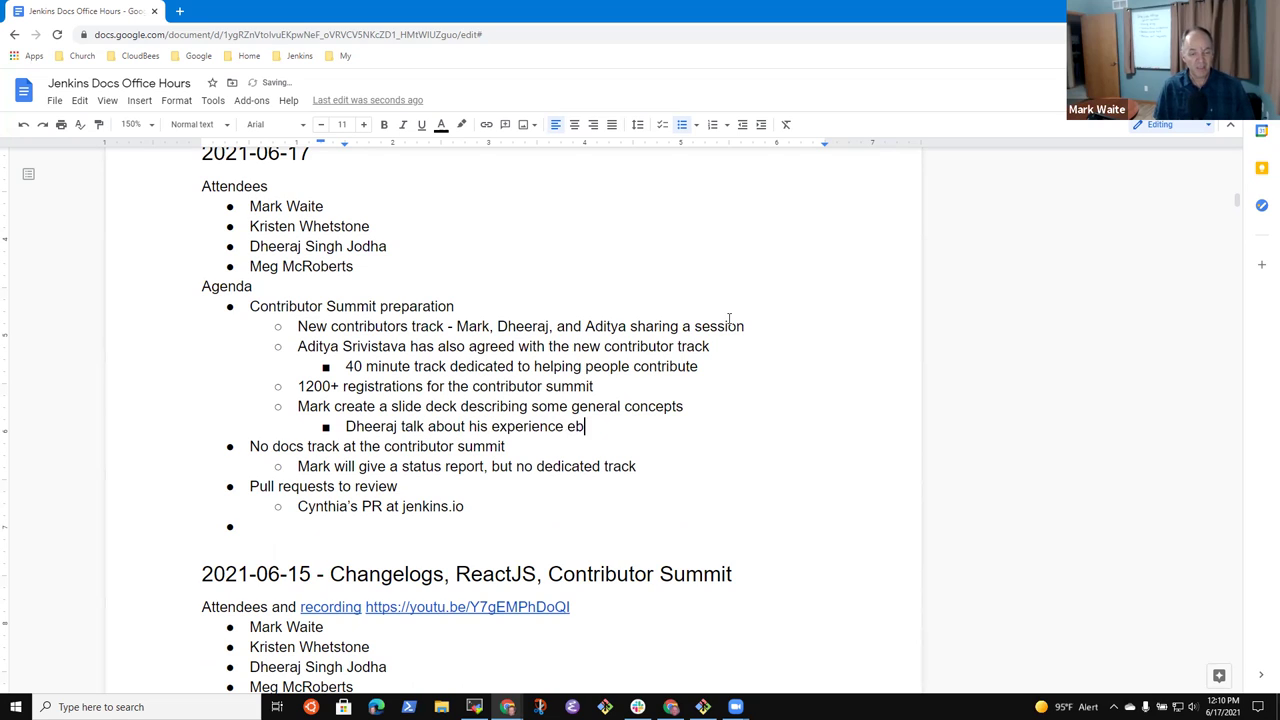
key("BackSpace")
key("BackSpace")
type("becoming a")
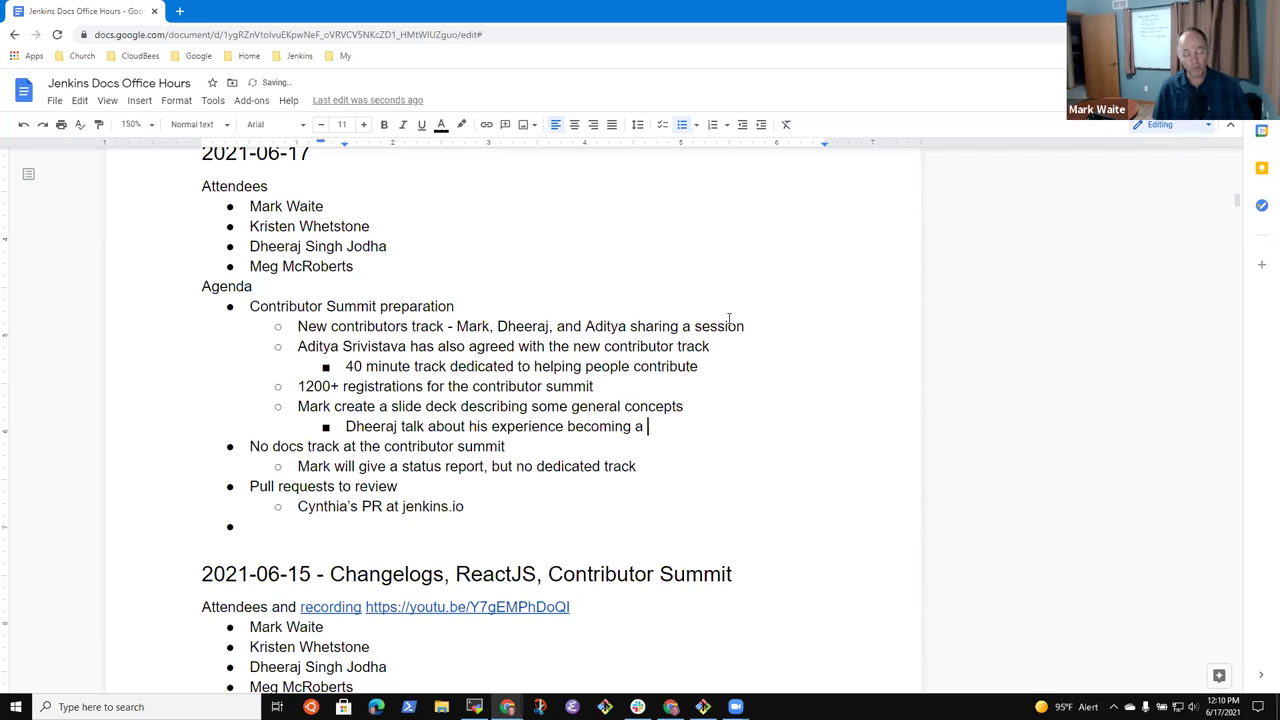
key("BackSpace")
type("the chan")
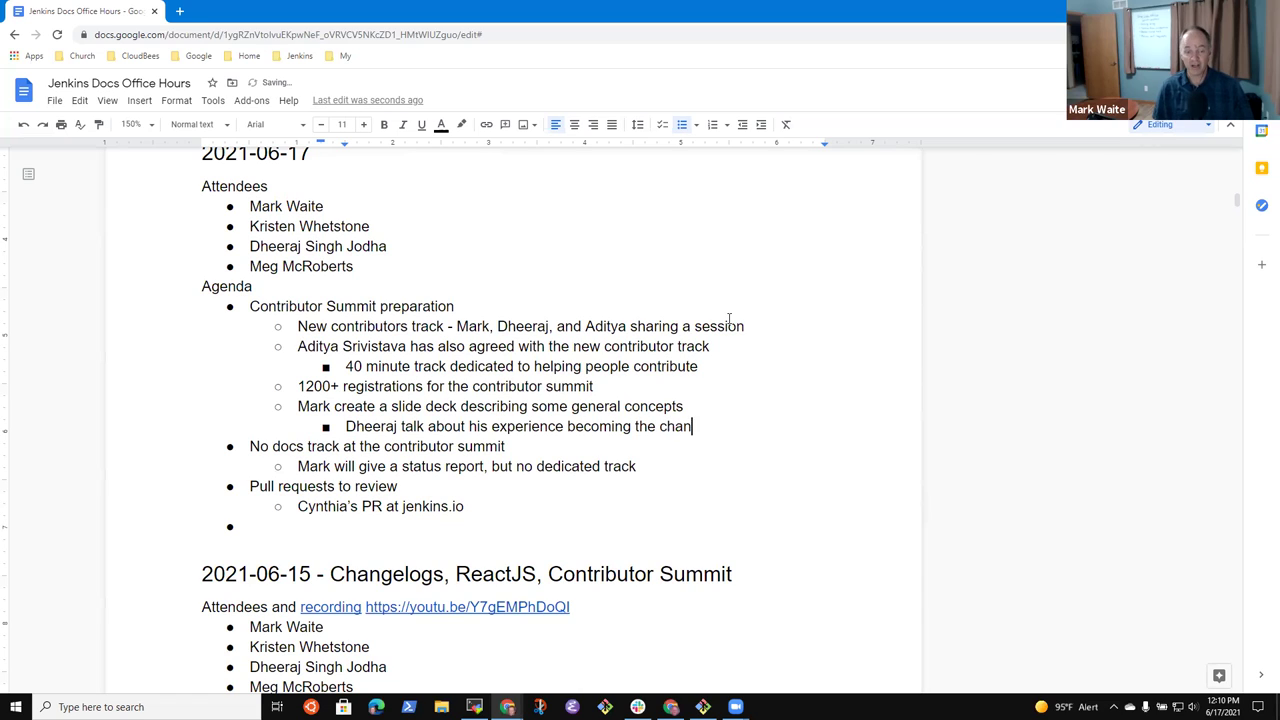
type("gelog c")
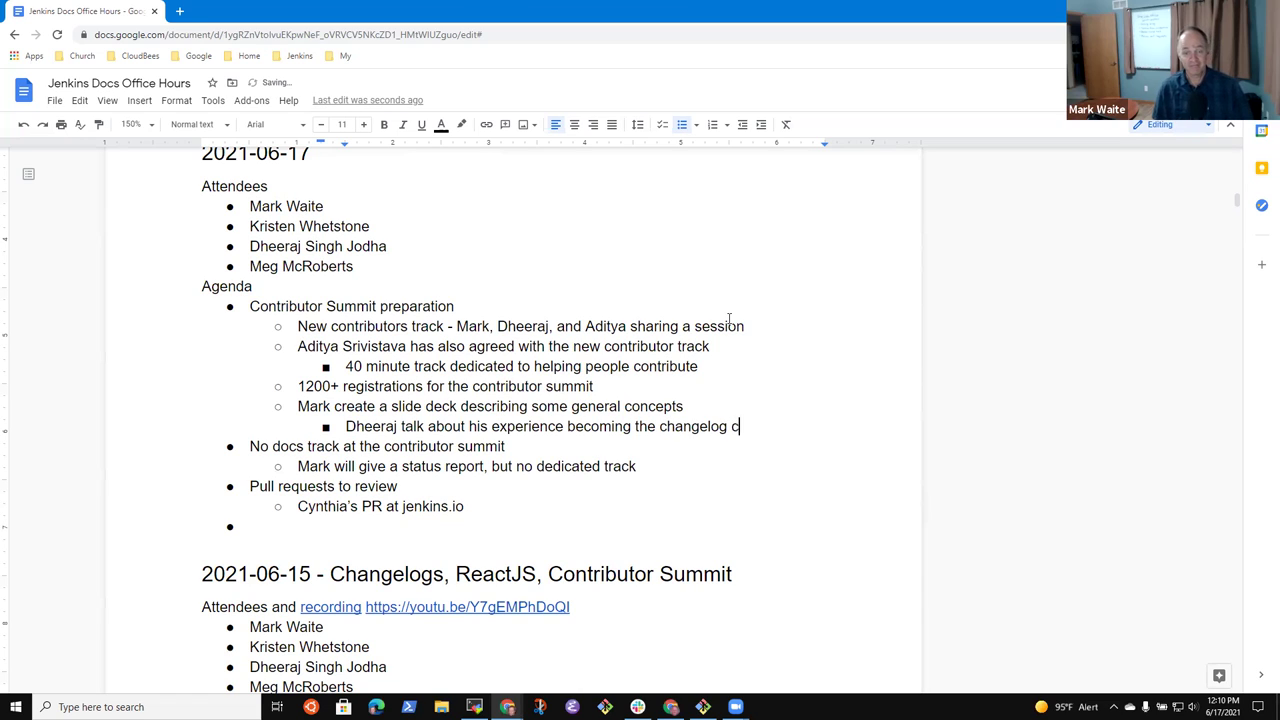
type("reator")
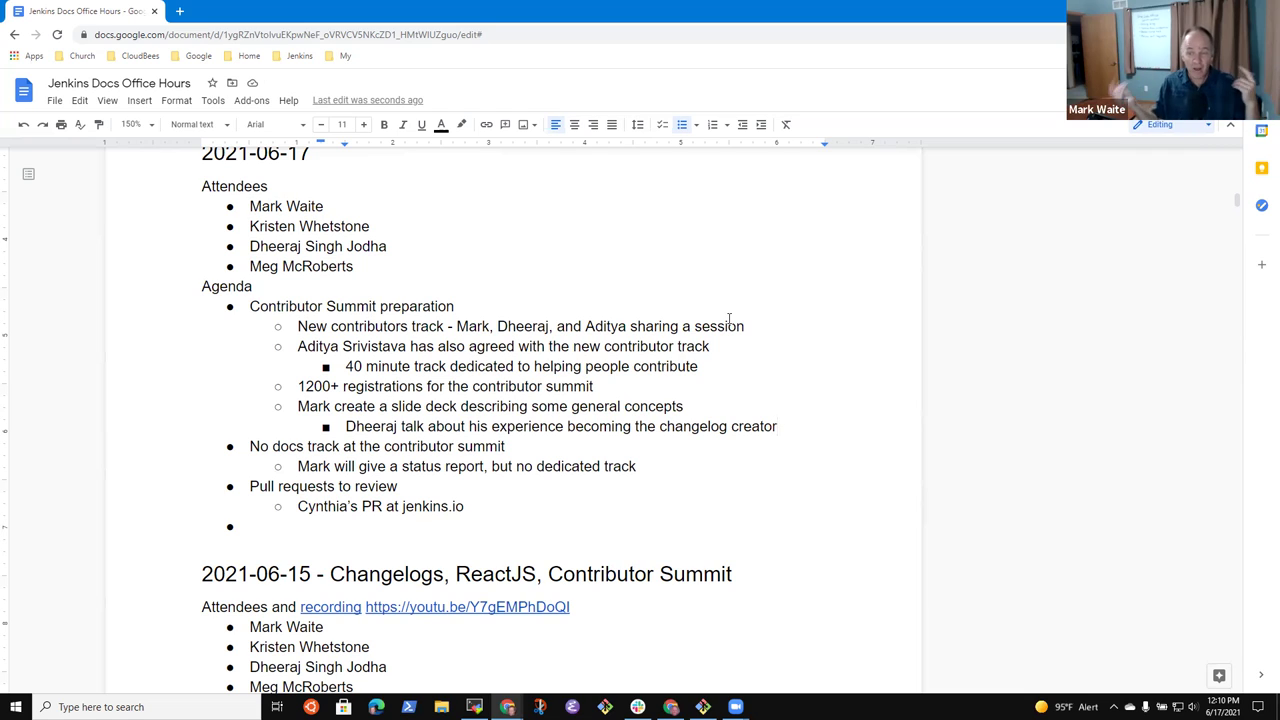
- Add a nested talk point about a contributor's experience in infrastructure and advocacy
key("Return")
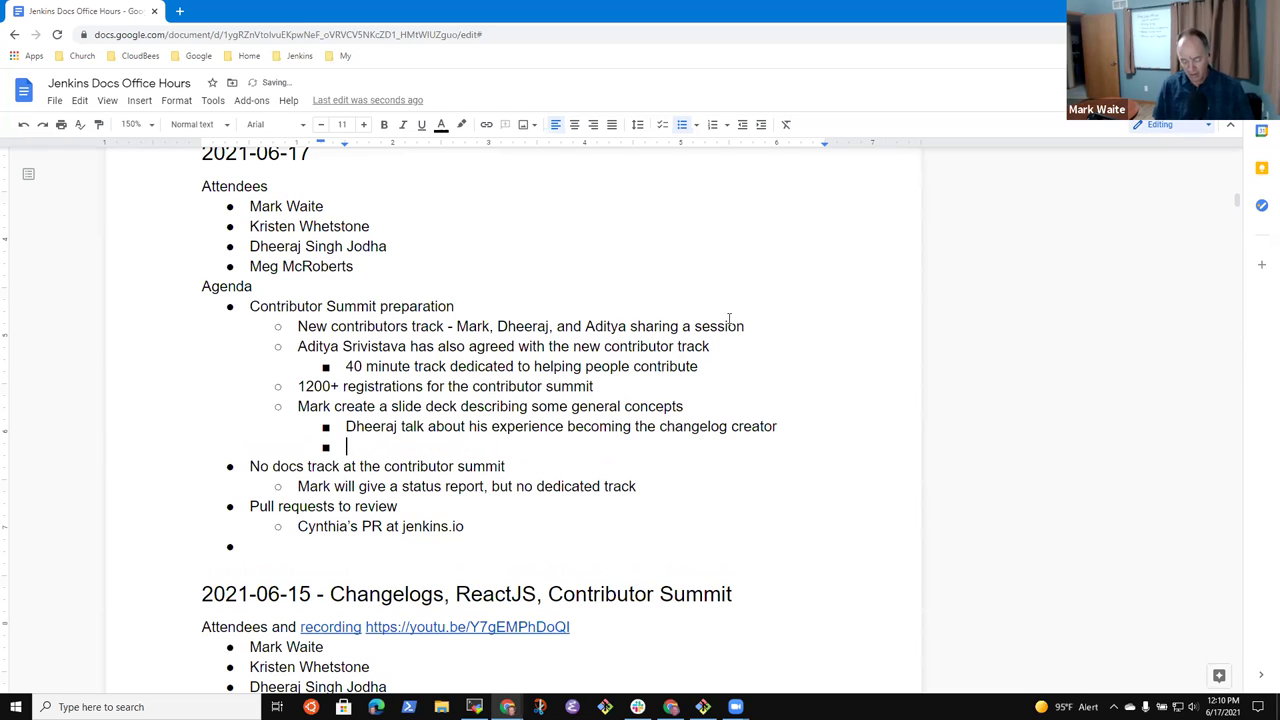
type("Adity")
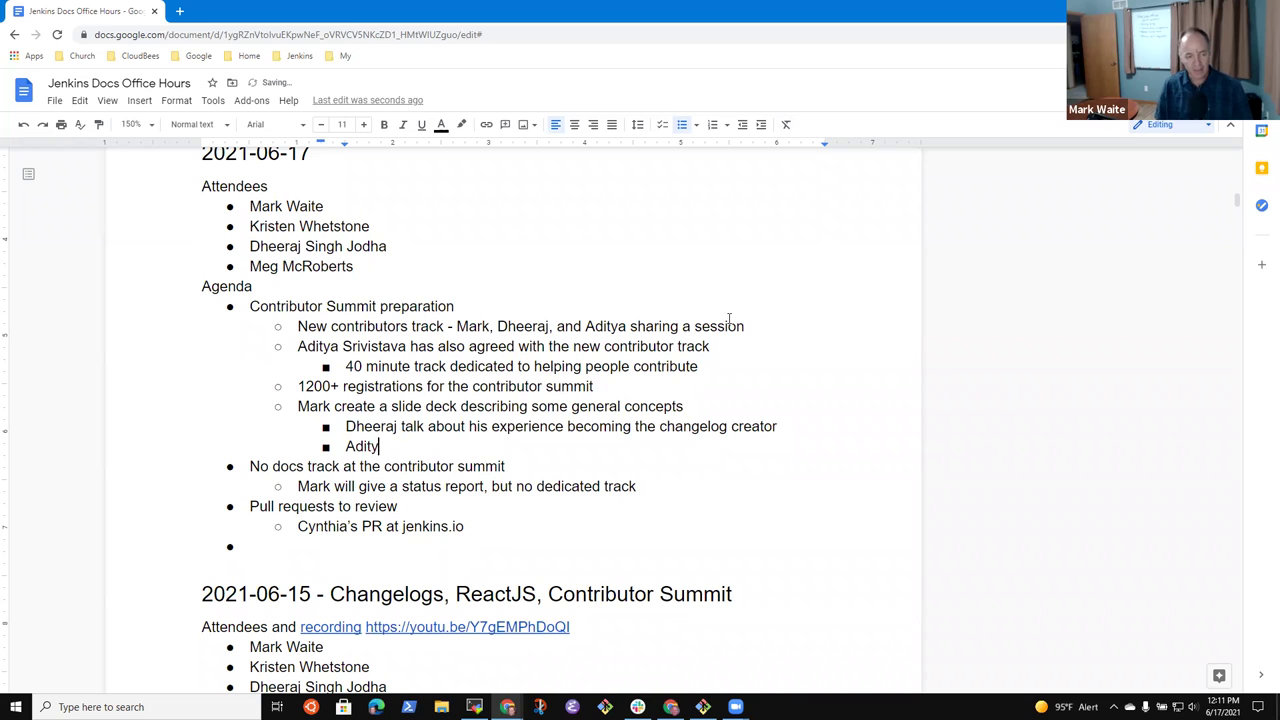
type("a talk ab")
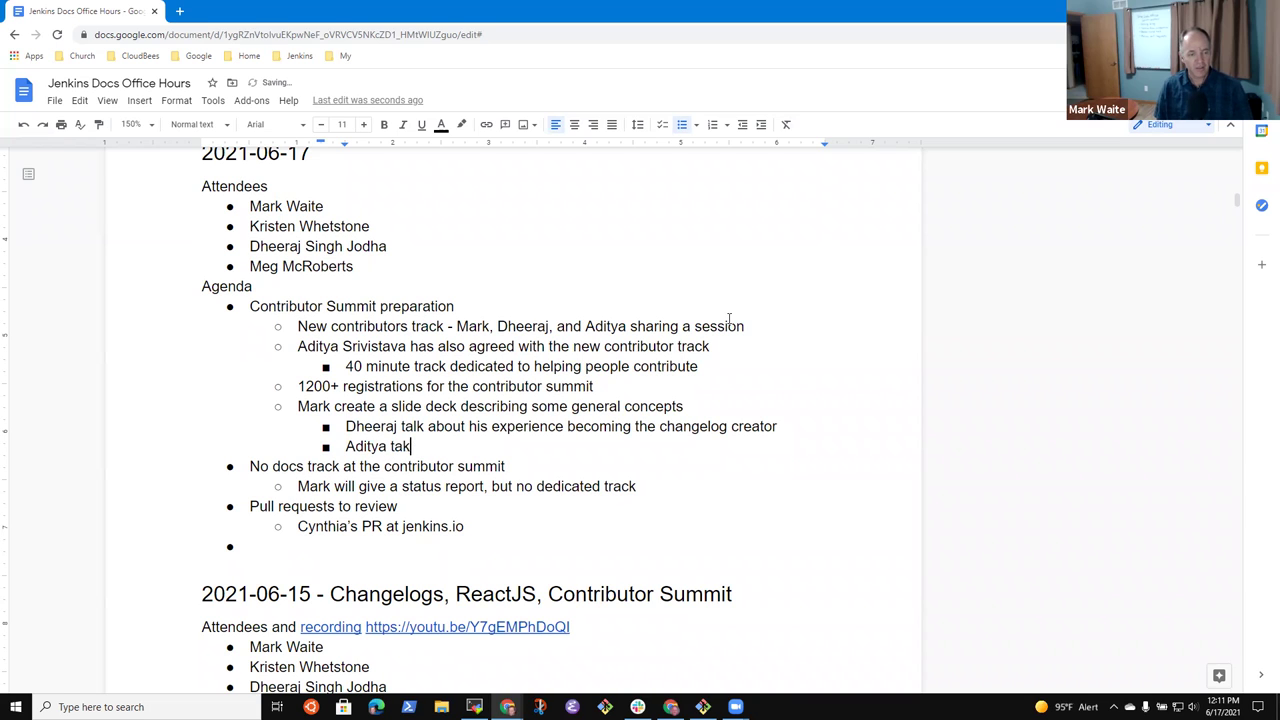
type("out his expe")
type("rience in ")
type("infrasrtuct")
key("BackSpace")
key("BackSpace")
key("BackSpace")
key("BackSpace")
key("BackSpace")
type("truc")
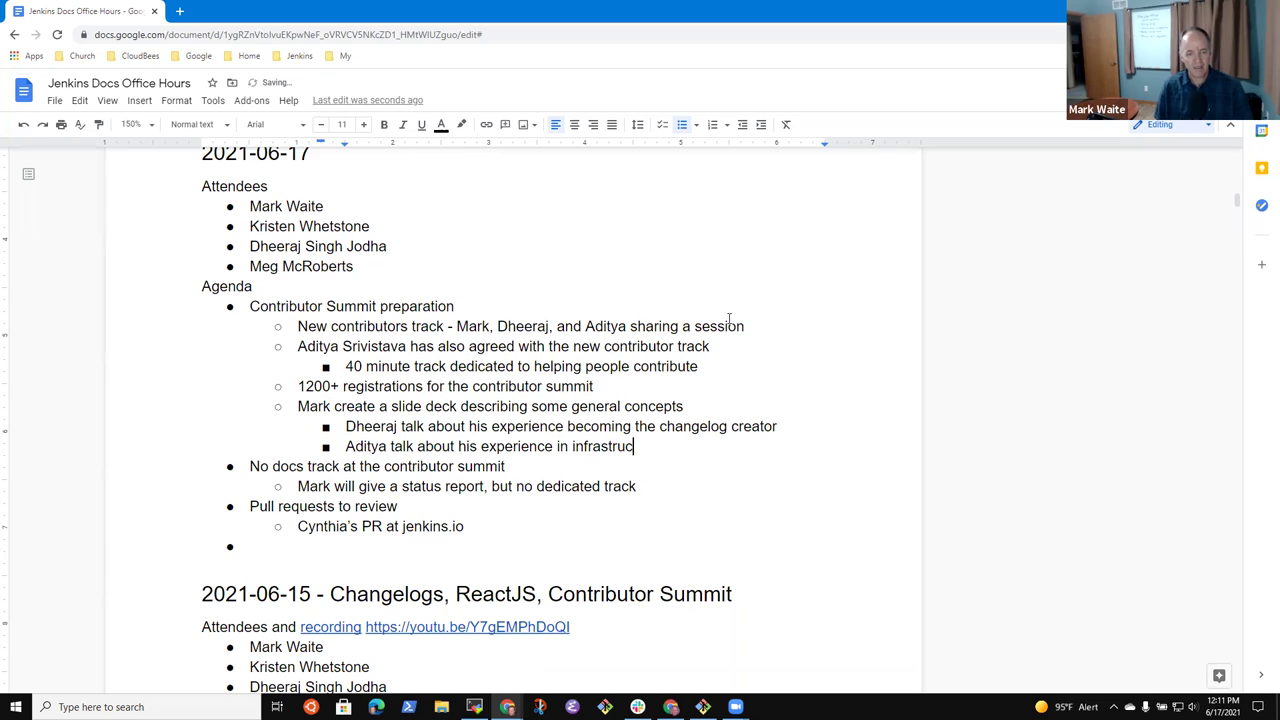
type("ture and advo")
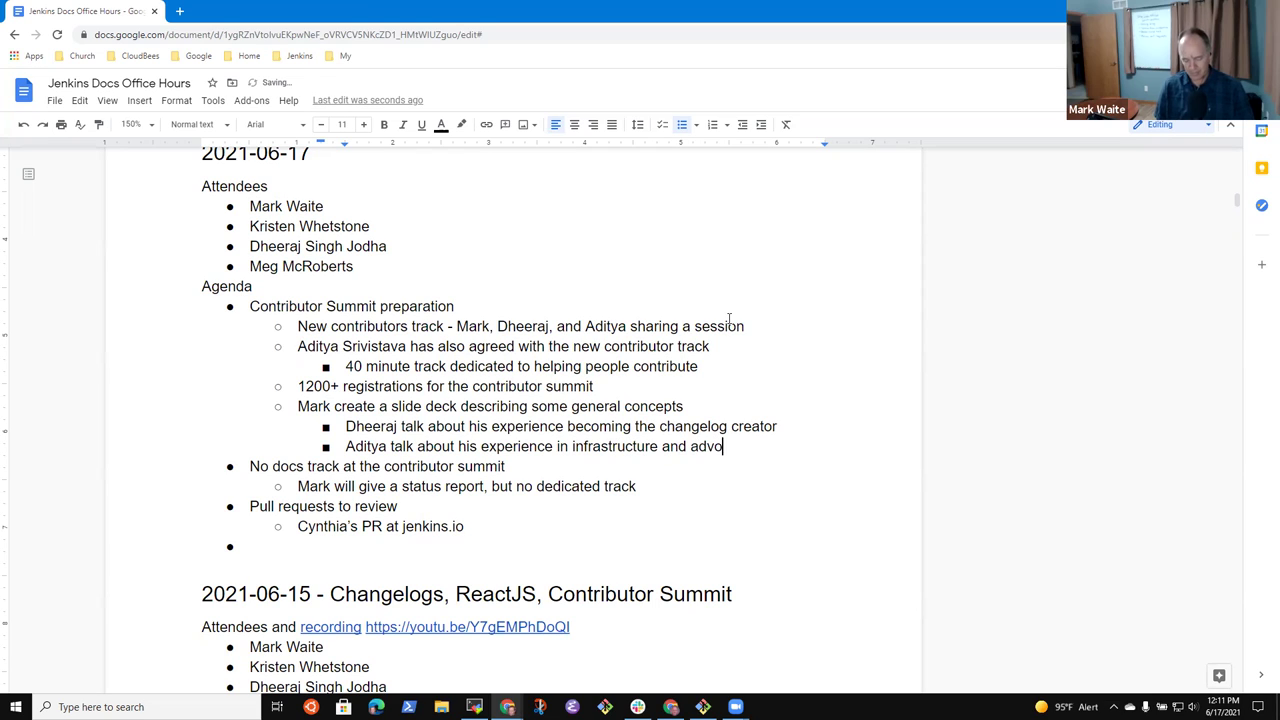
type("cacy")
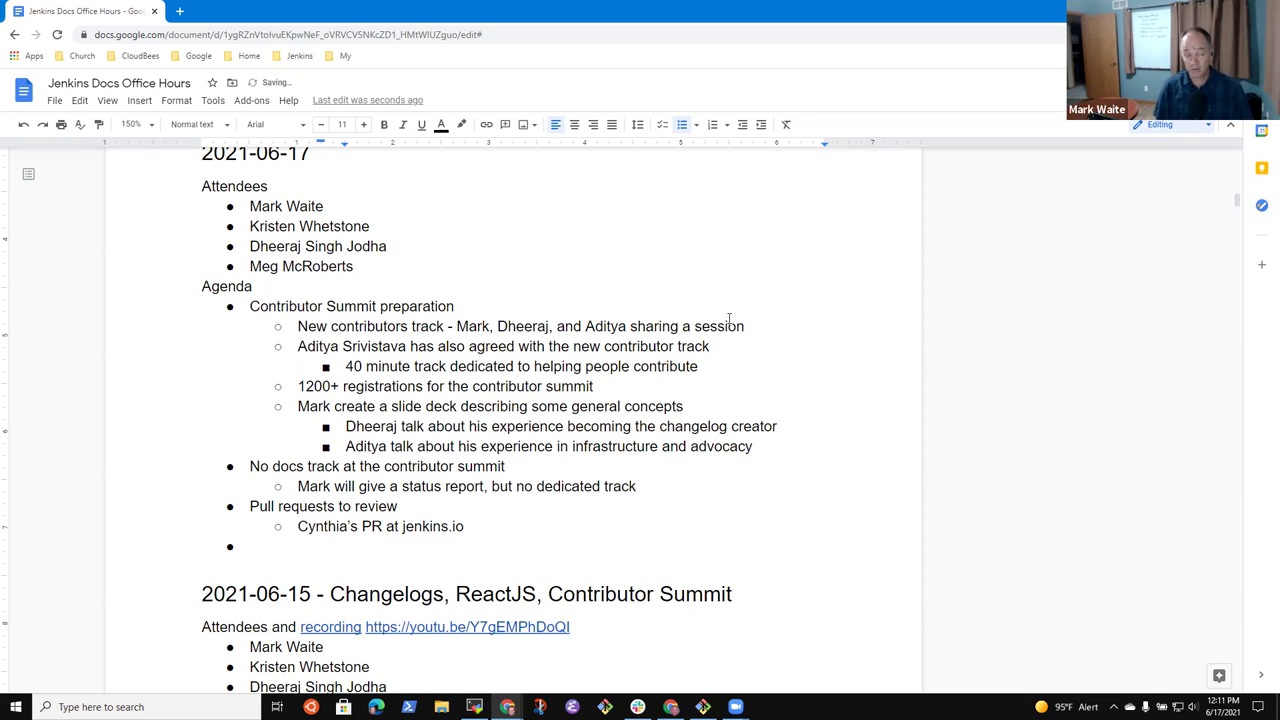
- Add a nested talk point about 'ReactJS opportunities?'
key("Return")
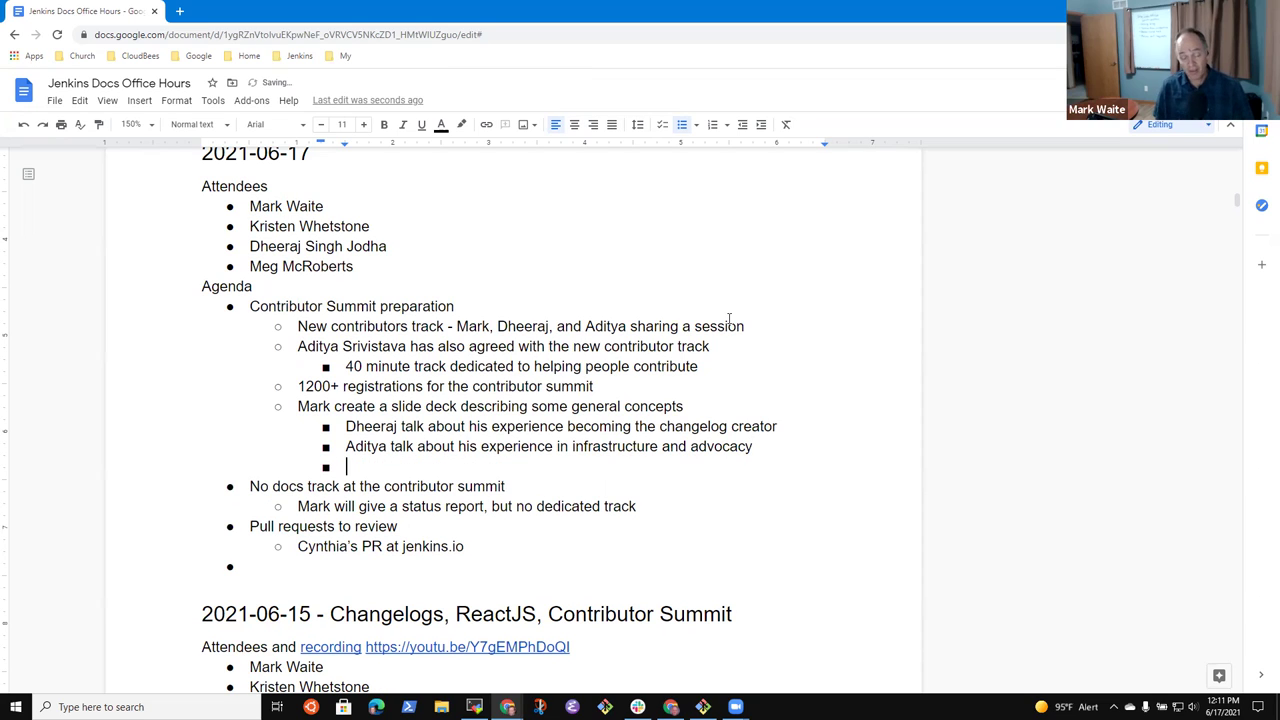
type("Dheeraj talk about REact JS")
key("BackSpace")
key("BackSpace")
key("BackSpace")
key("BackSpace")
key("BackSpace")
key("BackSpace")
key("BackSpace")
key("BackSpace")
type("ReactJS")
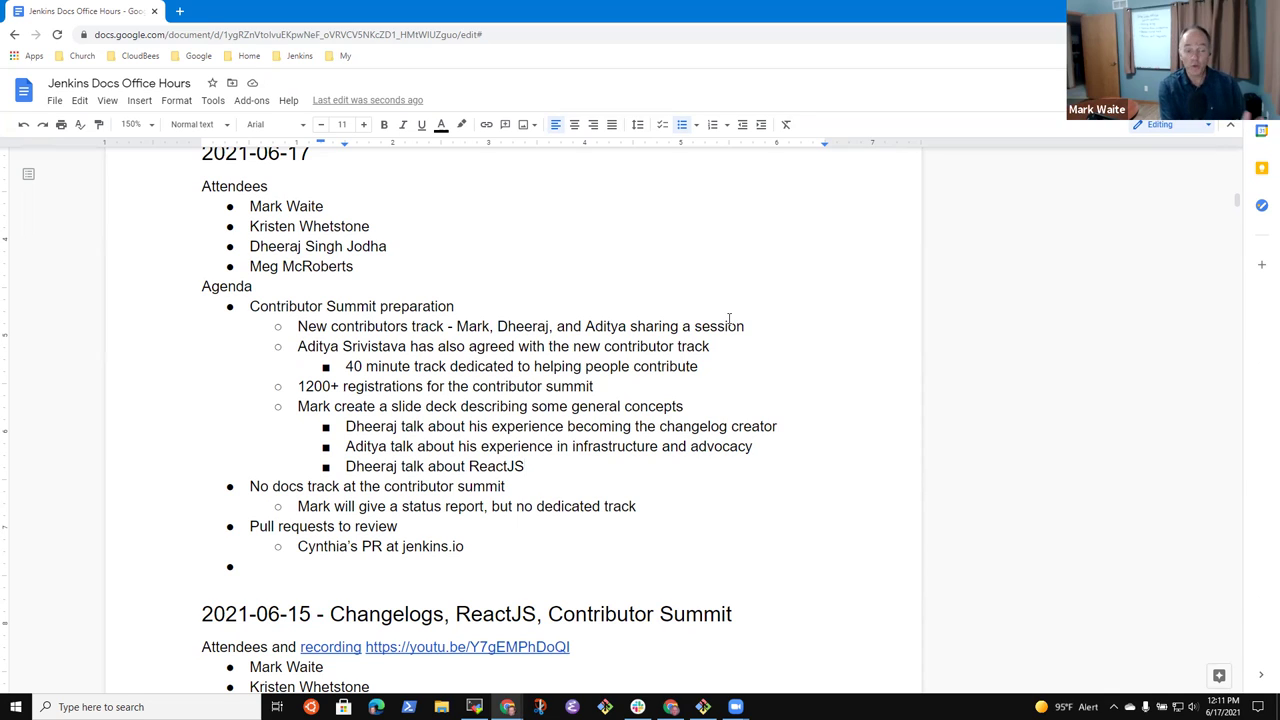
type("?")
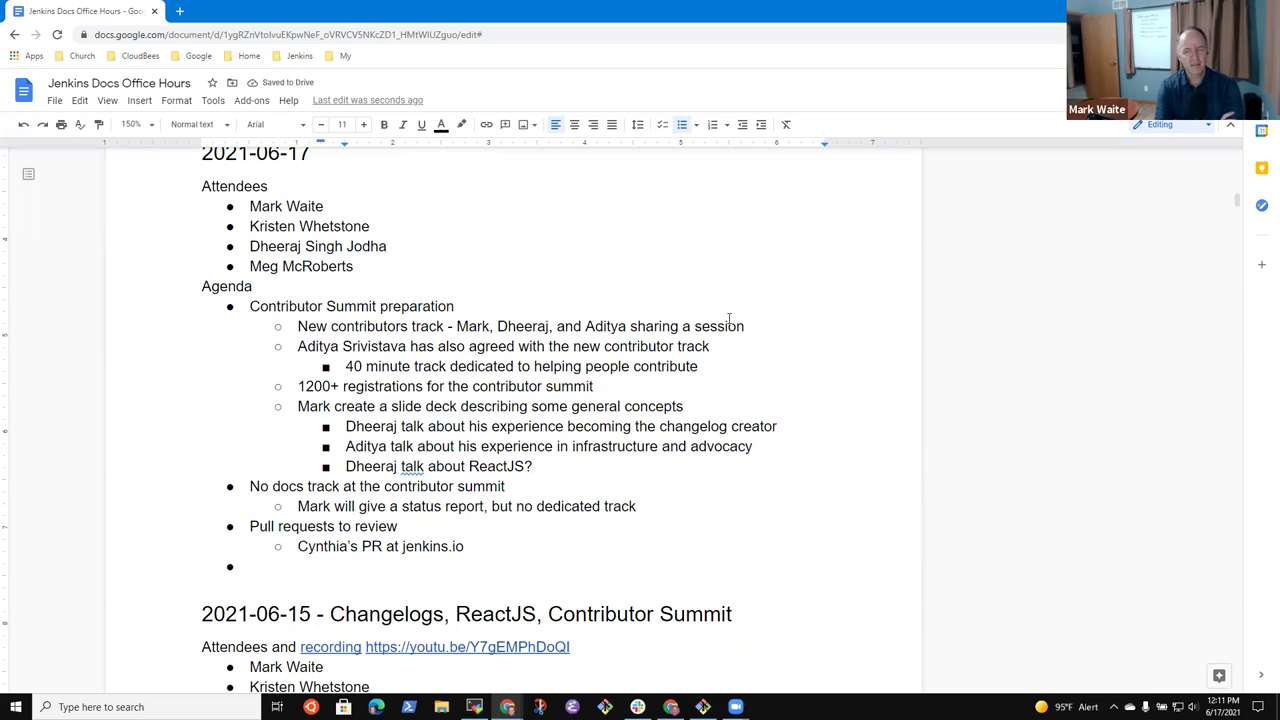
key("BackSpace")
type("opportunities?")
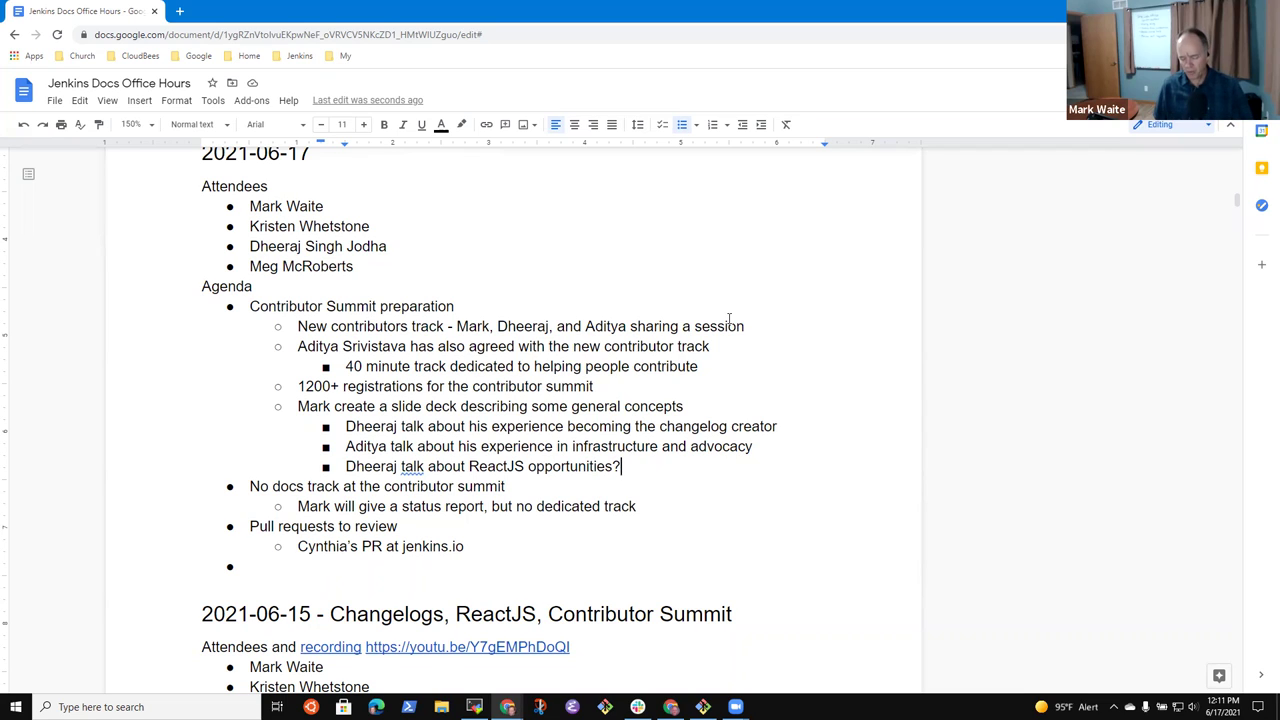
- Nest the note 'Highlight several areas of the project that use (plugins site)' under the ReactJS item
key("Return")
key("Tab")
type("Highlight s")
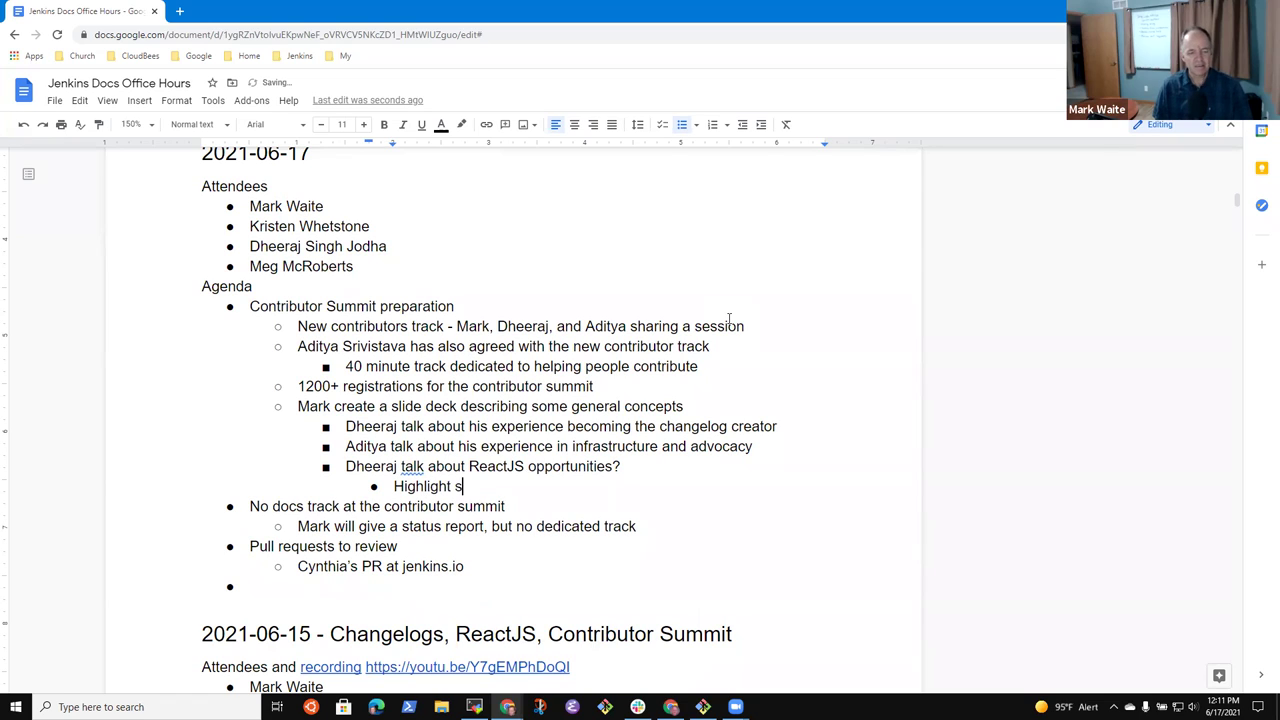
type("everal ")
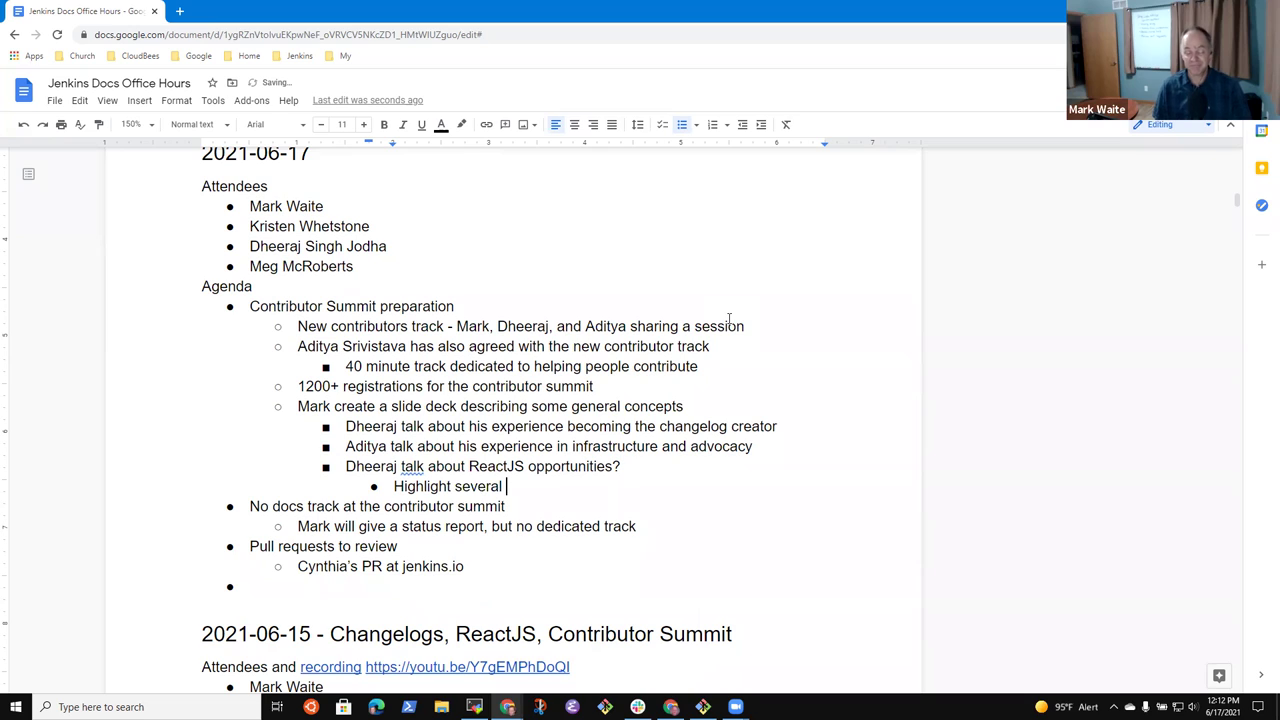
type("areas of the project that use")
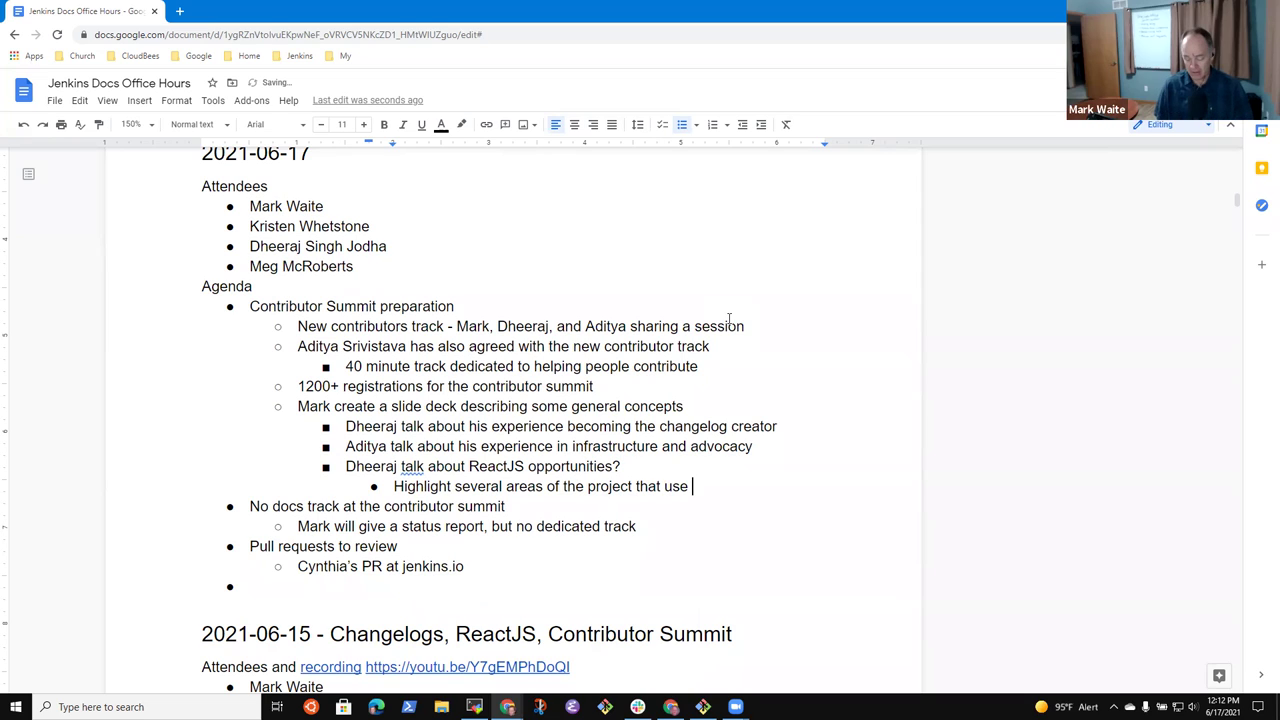
type(" (plugins site)")
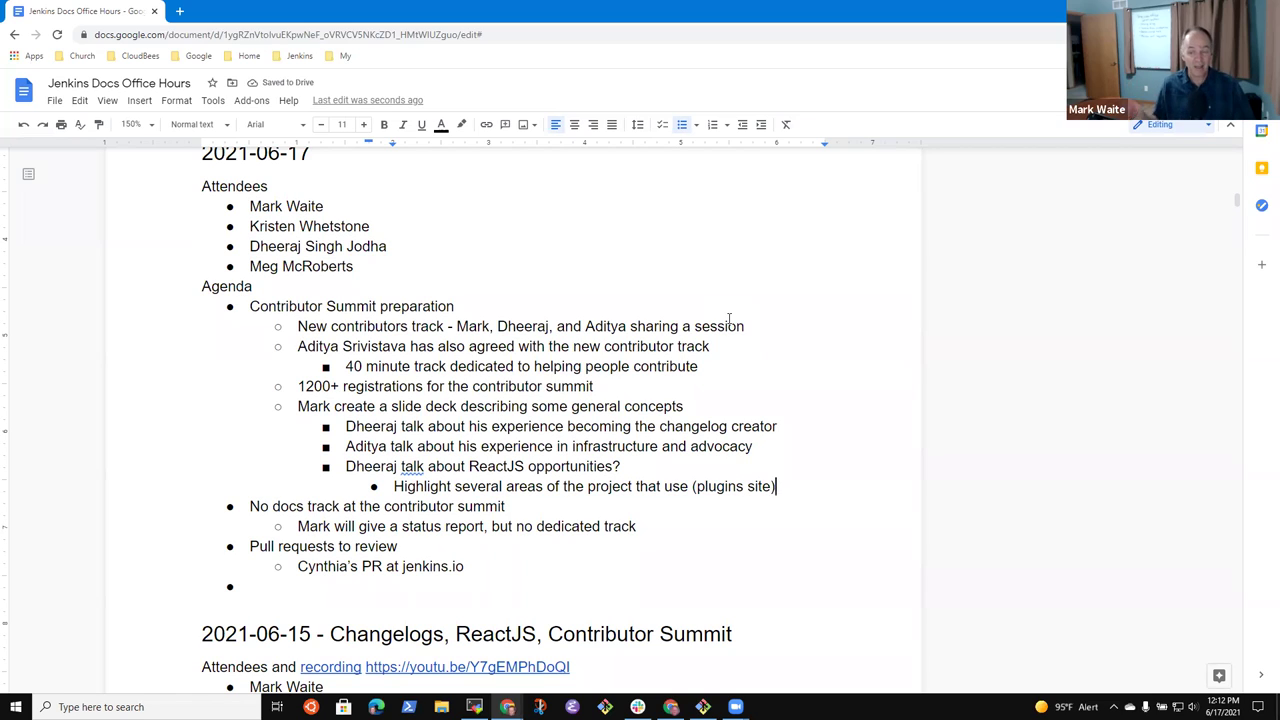
- Append a parenthetical after 'opportunities?' suggesting another contributor could be asked
key("Up")
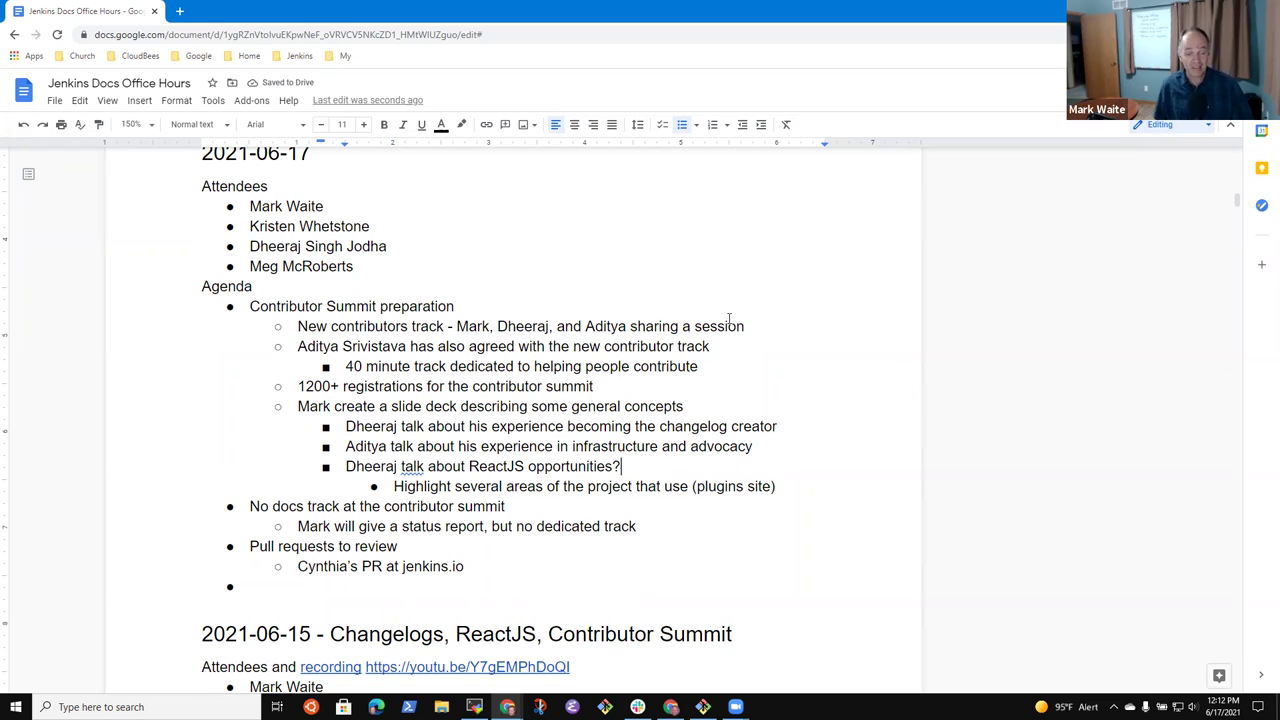
type("(Could ask A")
key("BackSpace")
type("Gacvin")
key("BackSpace")
key("BackSpace")
key("BackSpace")
key("BackSpace")
type("vin Mogan to share")
key("BackSpace")
key("BackSpace")
key("BackSpace")
key("BackSpace")
key("BackSpace")
key("BackSpace")
key("BackSpace")
key("BackSpace")
key("BackSpace")
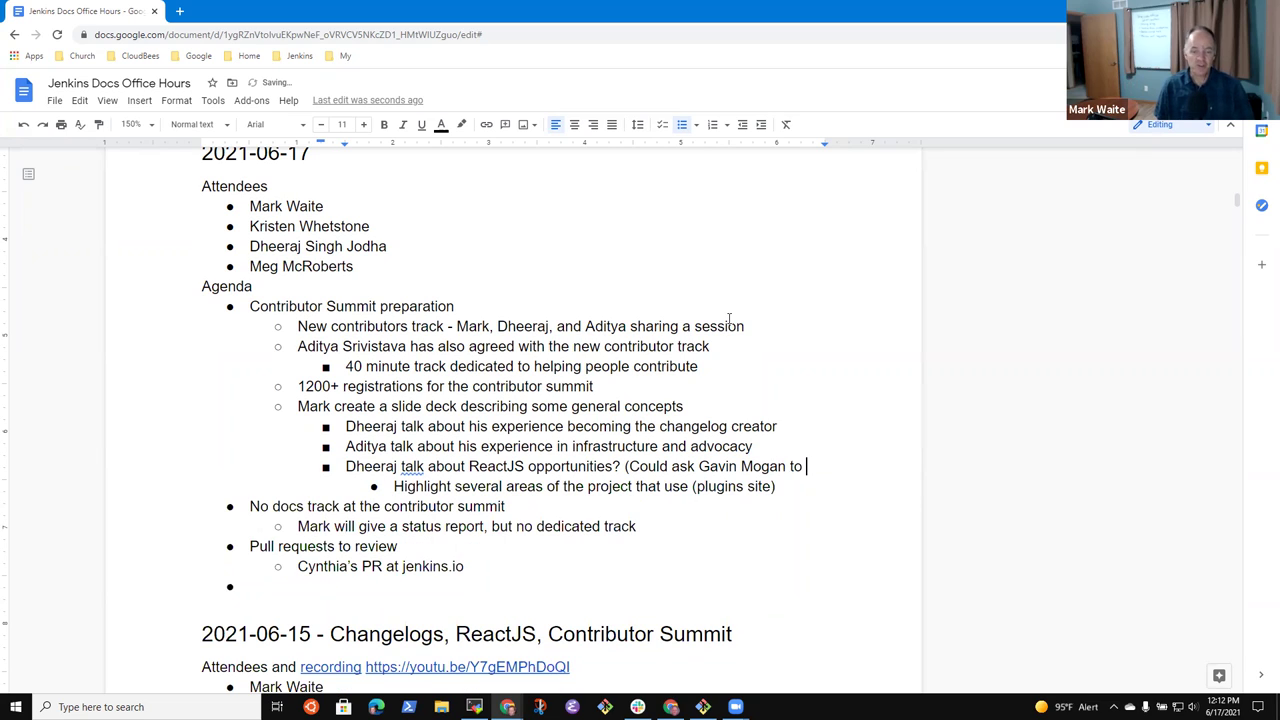
type(")")
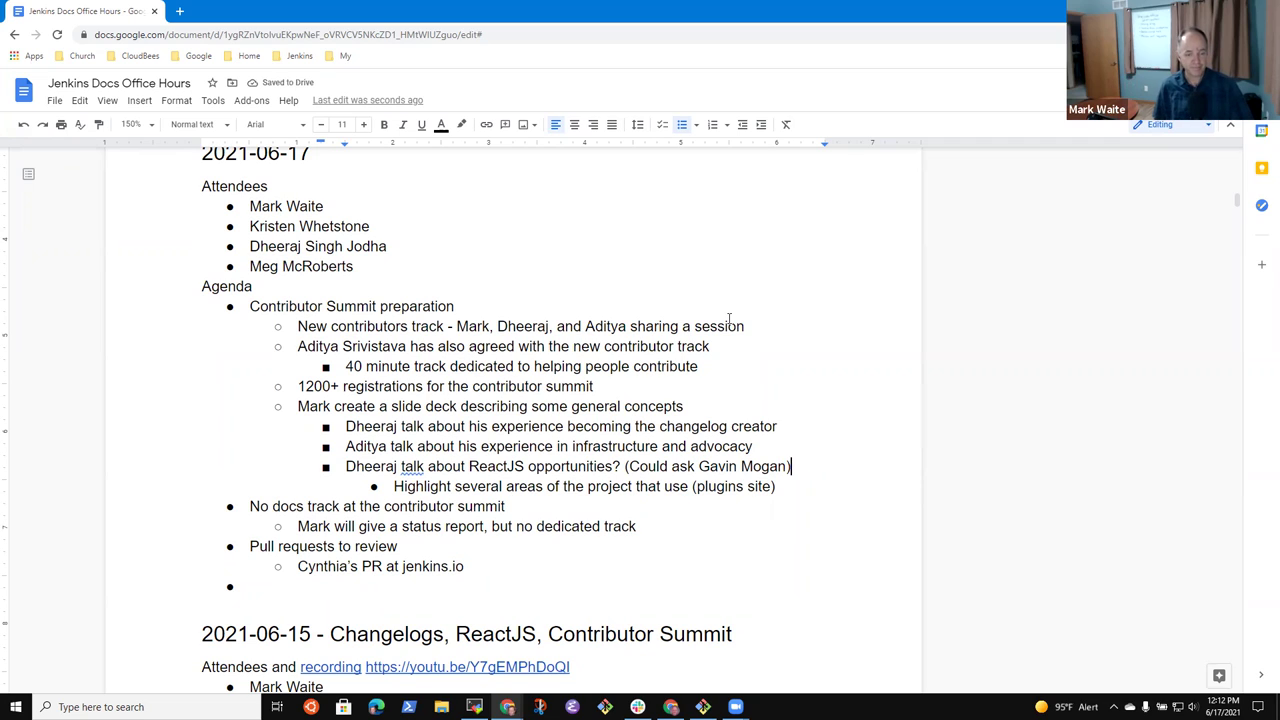
- Insert 'ReactJS' before '(plugins site)' and select the ReactJS item with its sub-bullet
key("Down")
key("Left")
key("Left")
key("Left")
key("Left")
key("Left")
key("Left")
key("Left")
key("Left")
key("Left")
key("Left")
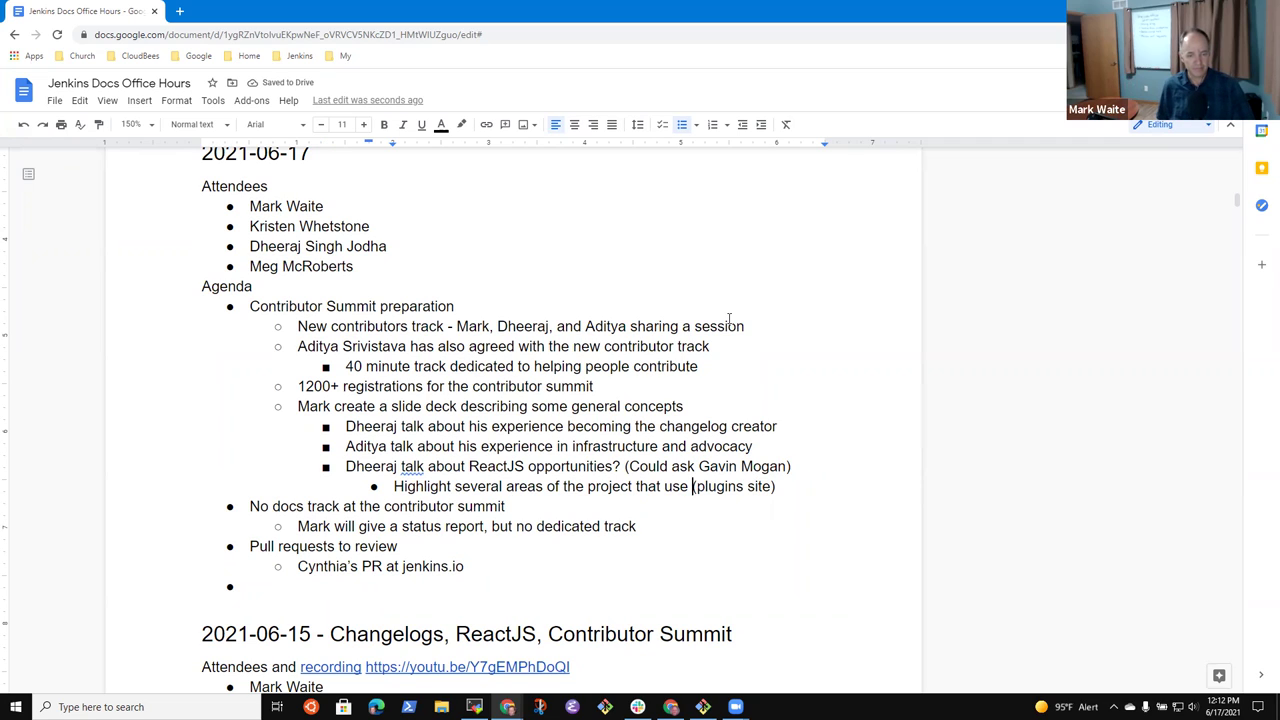
type("ReactJS")
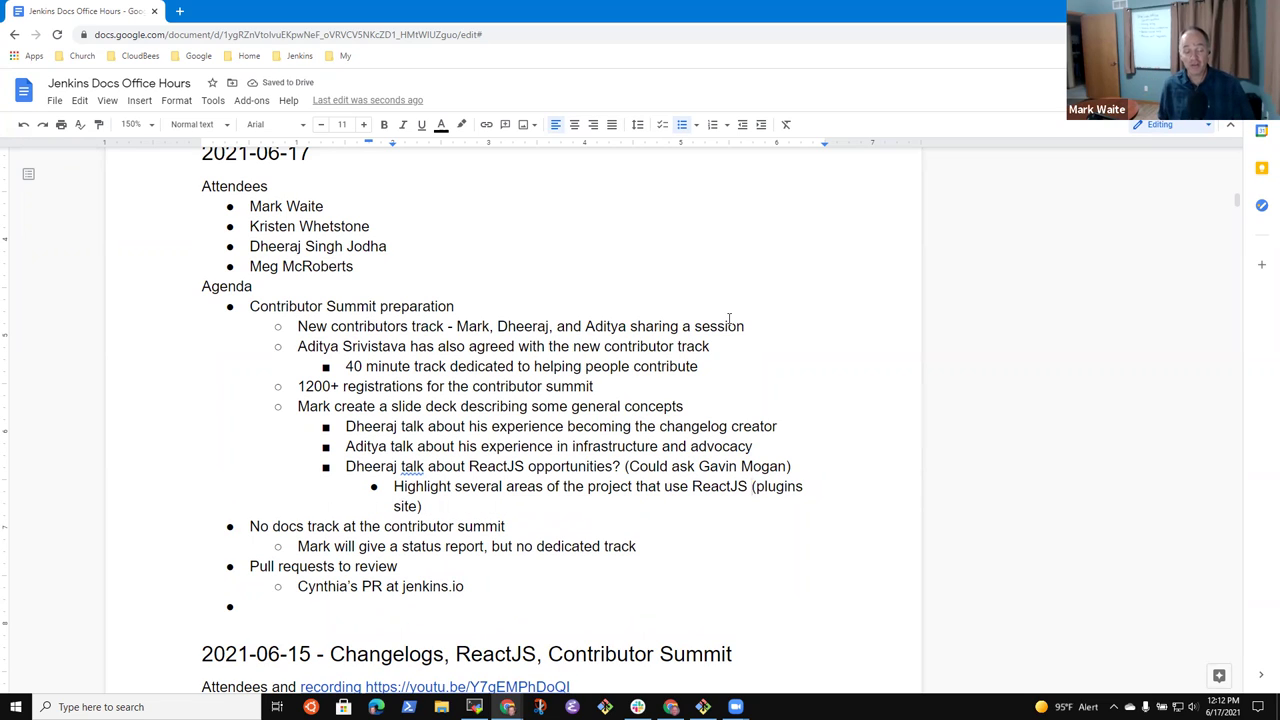
key("Down")
key("Down")
key("Up")
key("Left")
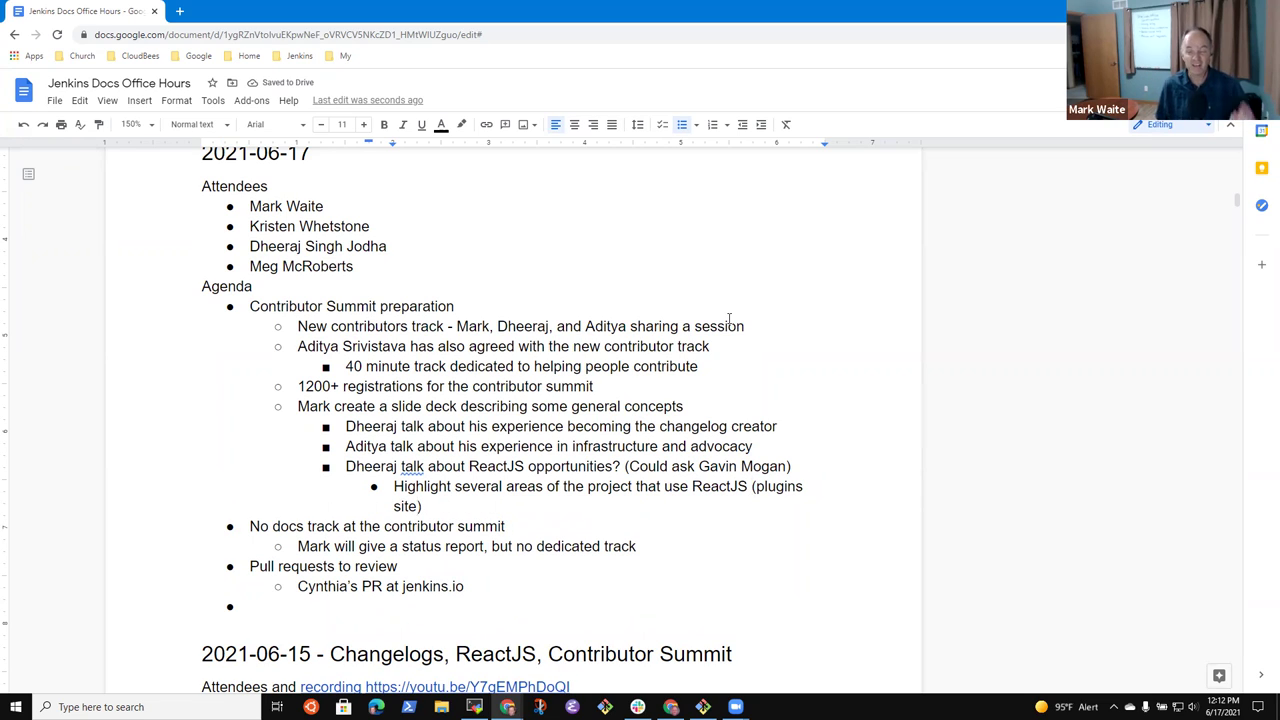
key("Up")
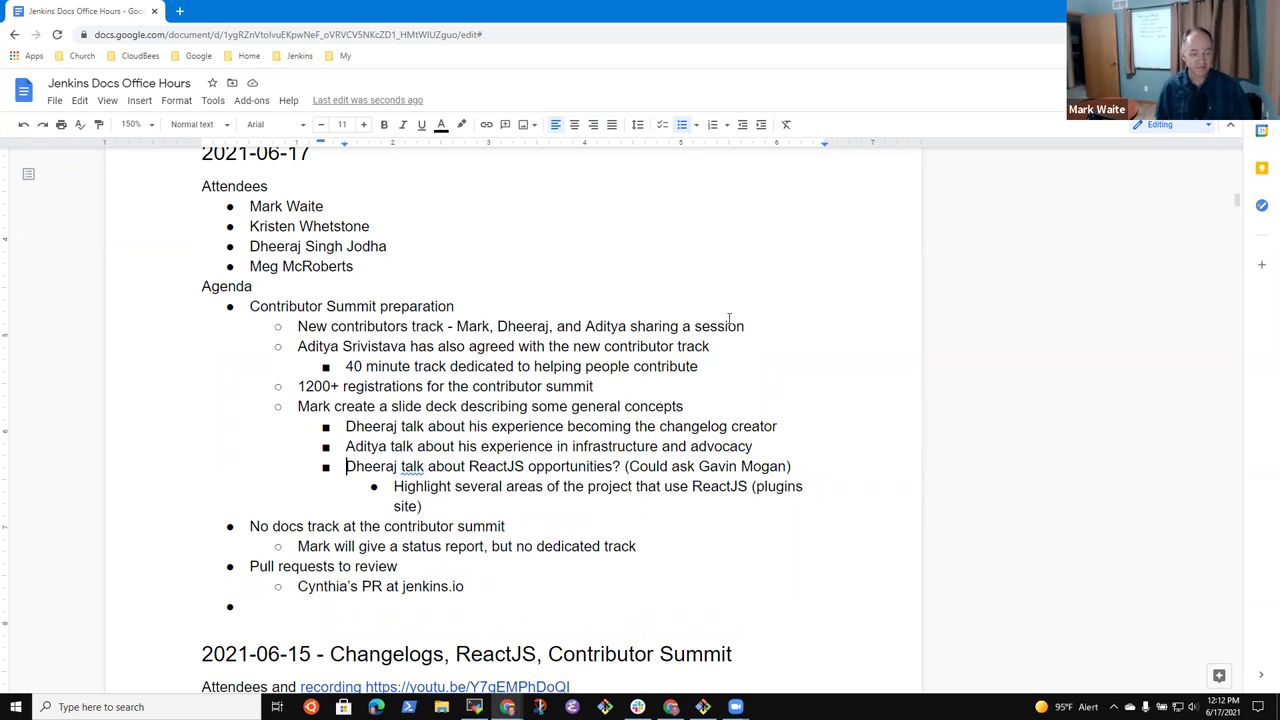
key("Home")
key("shift+End")
key("shift+Down")
key("shift+Down")
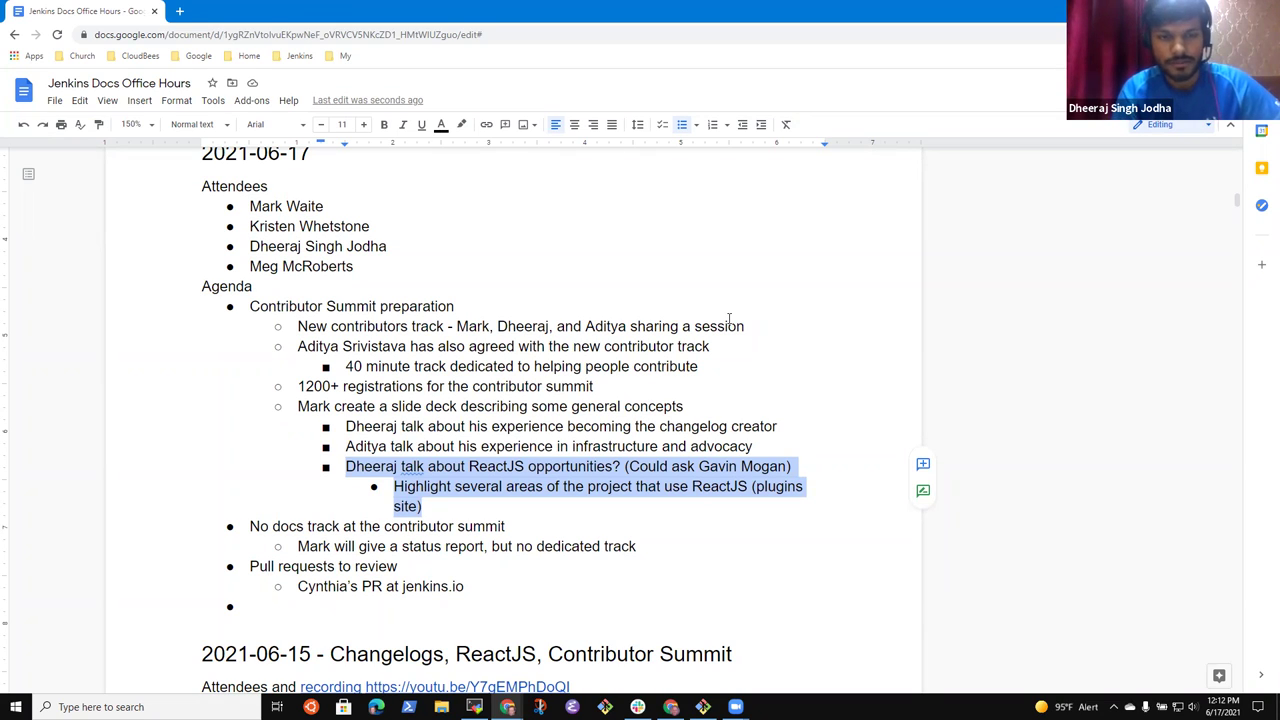
- Add the sub-bullet 'Custom distribution service submissions to custom distro service'
key("Left")
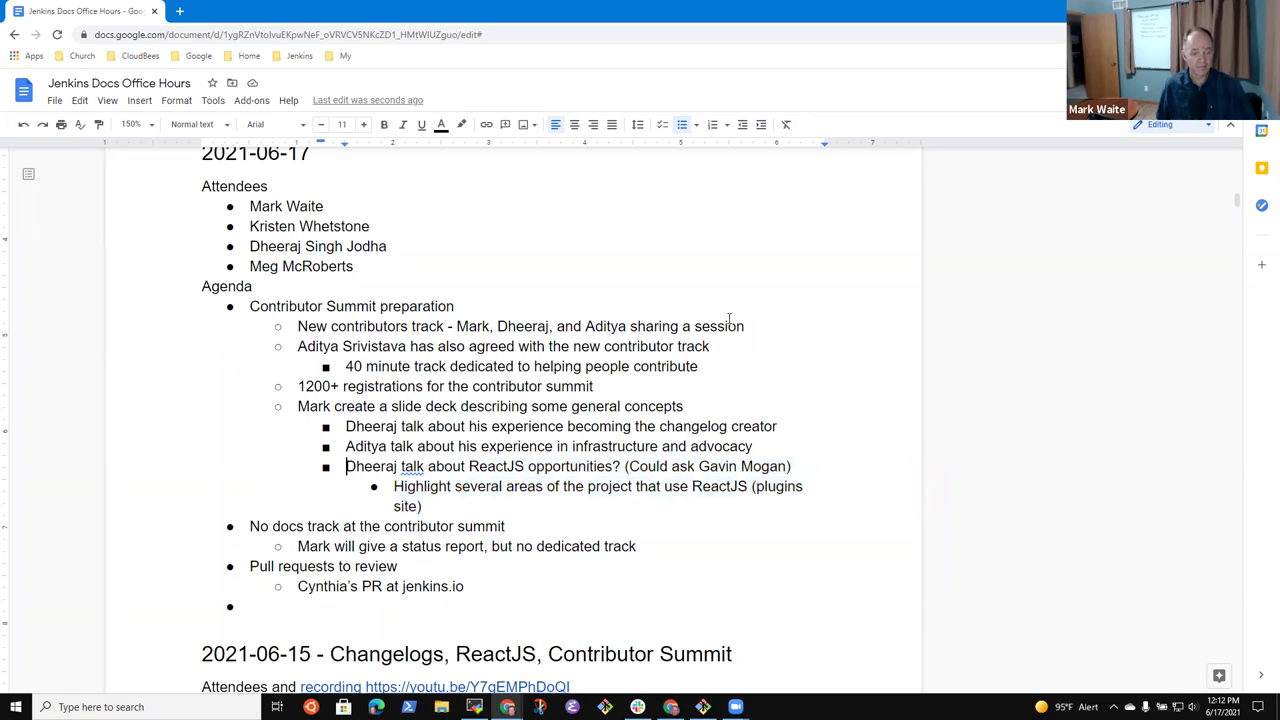
key("Return")
type("Custom distribut")
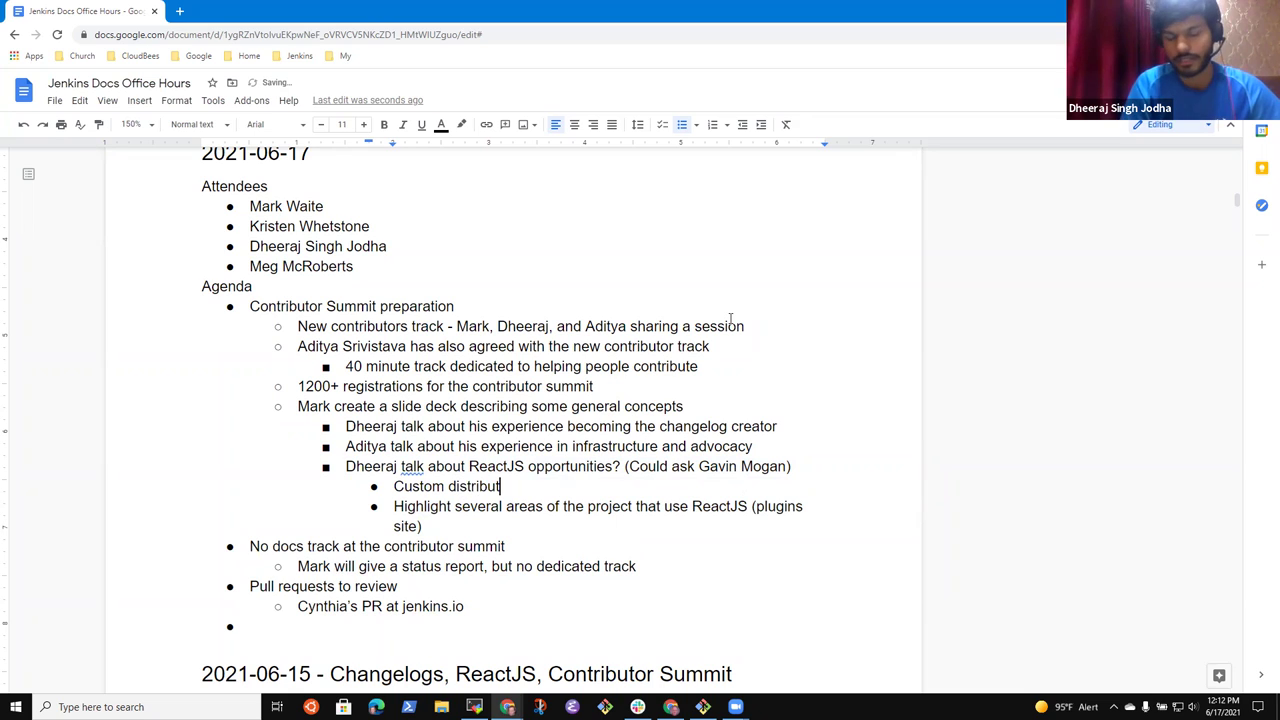
type("ion service suib")
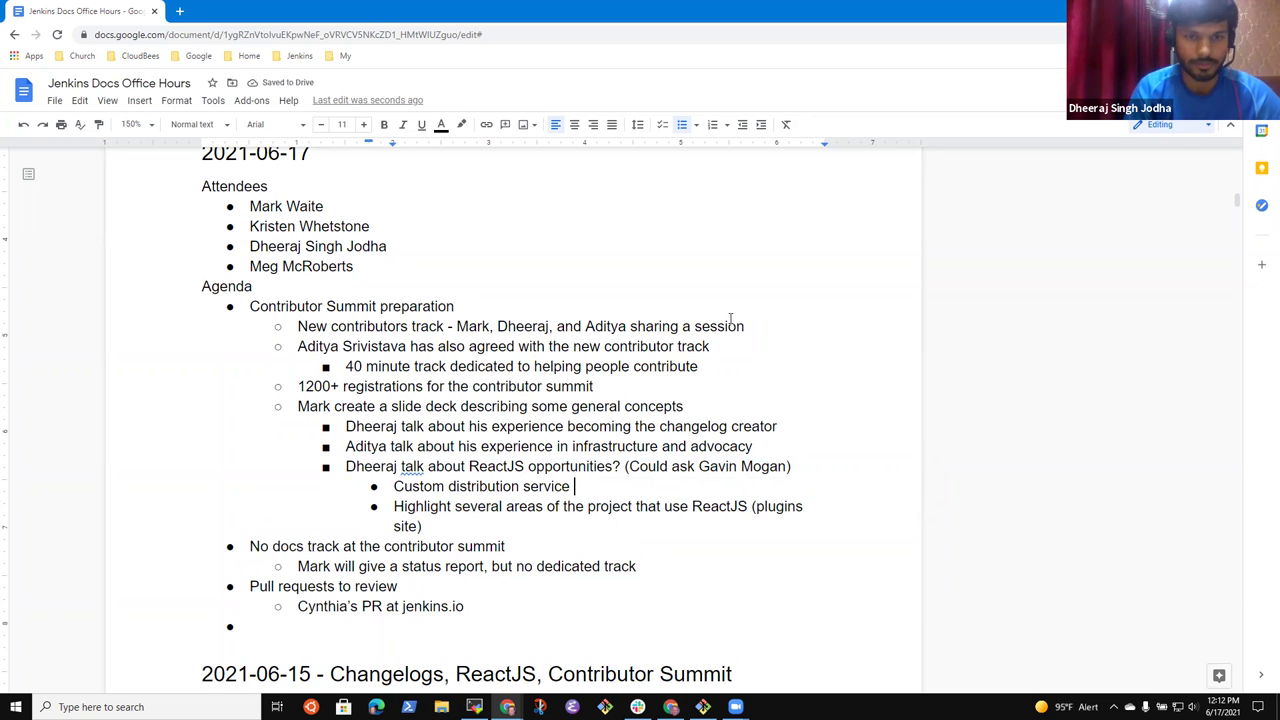
key("BackSpace")
key("BackSpace")
type("bmissions to cu")
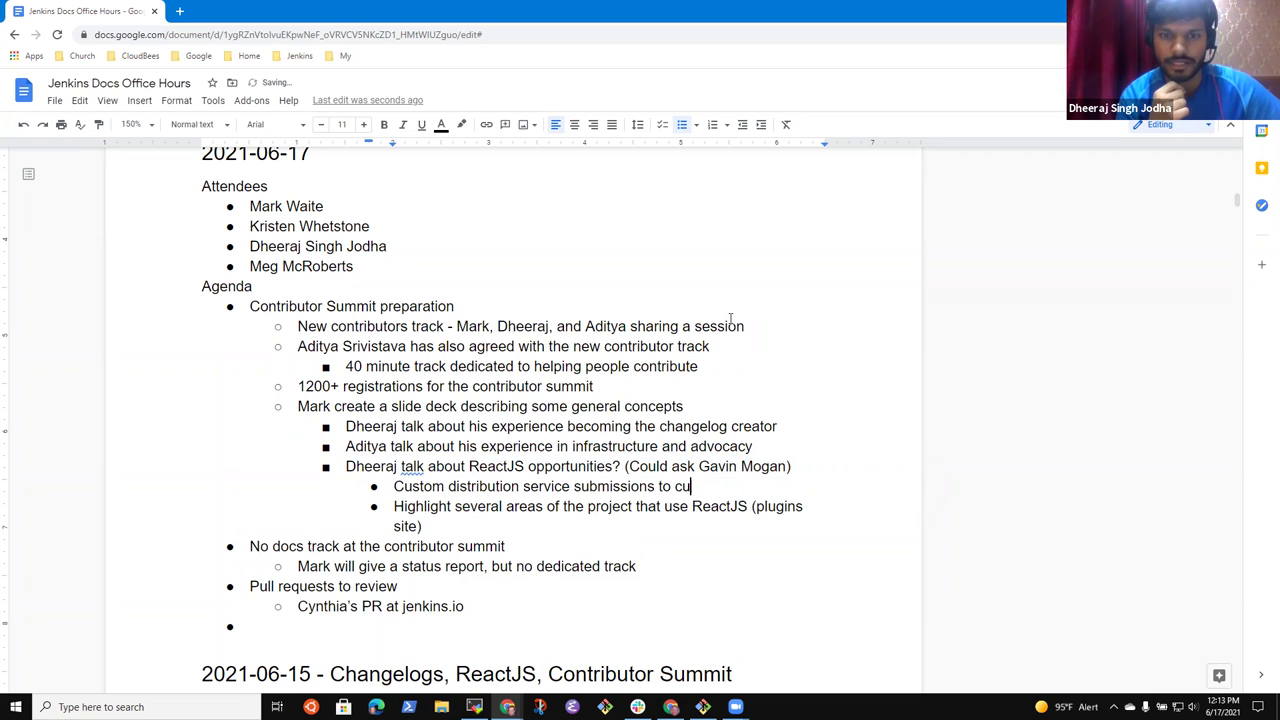
type("stom distro service")
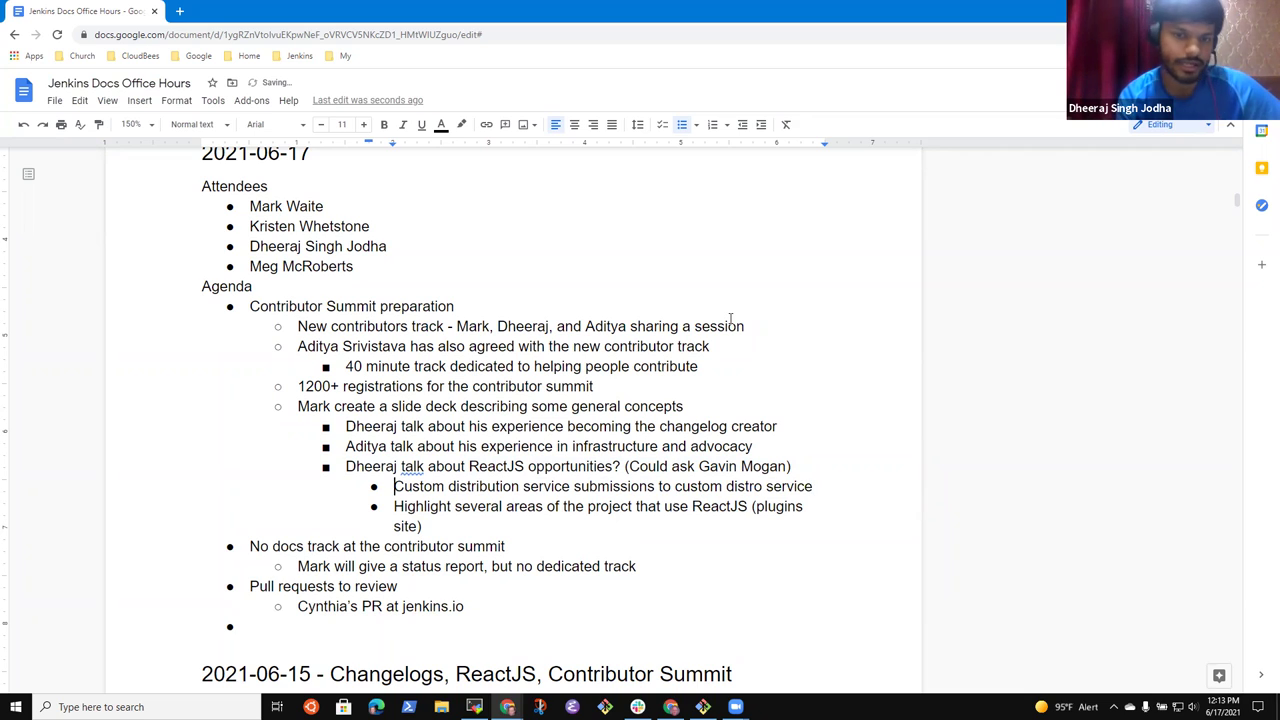
key("shift+Home")
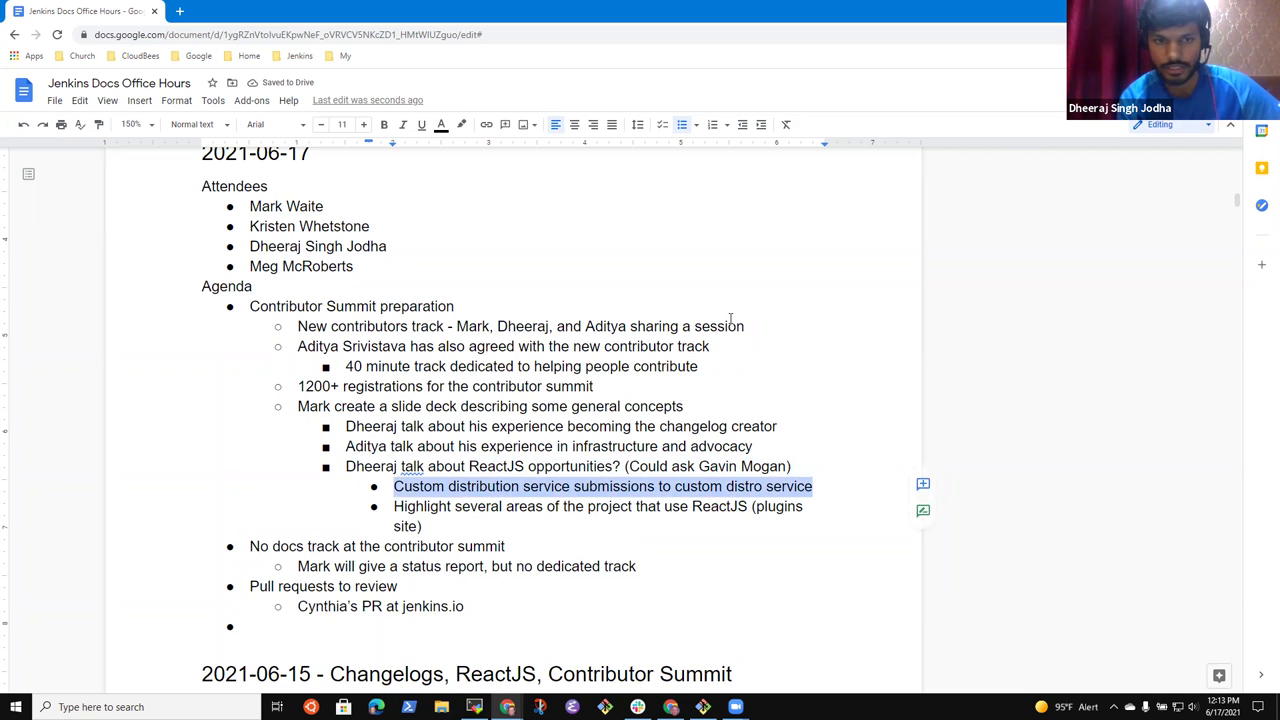
key("End")
- Reword the plugins site bullet to 'Highlight several project areas'
key("Down")
key("Home")
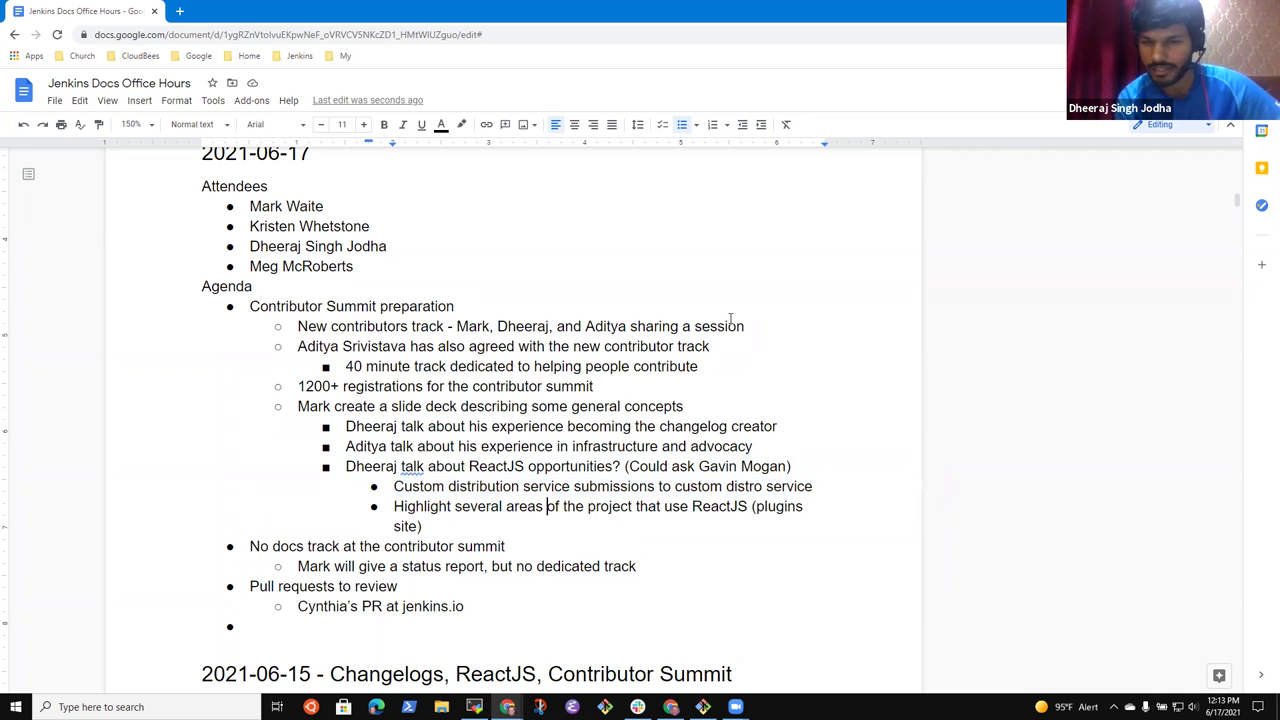
type("project")
key("ctrl+Right")
key("ctrl+Right")
key("ctrl+Left")
key("ctrl+shift+Right")
key("ctrl+shift+Right")
key("ctrl+shift+Right")
key("BackSpace")
key("Up")
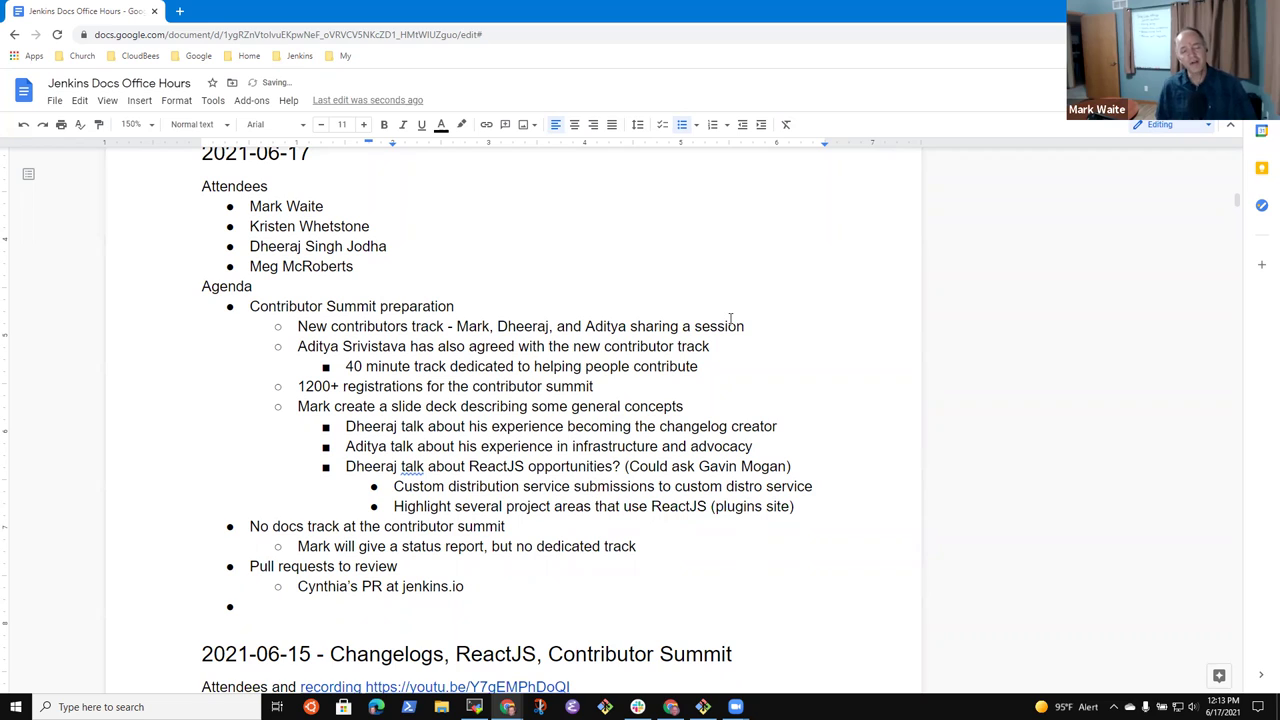
key("shift+End")
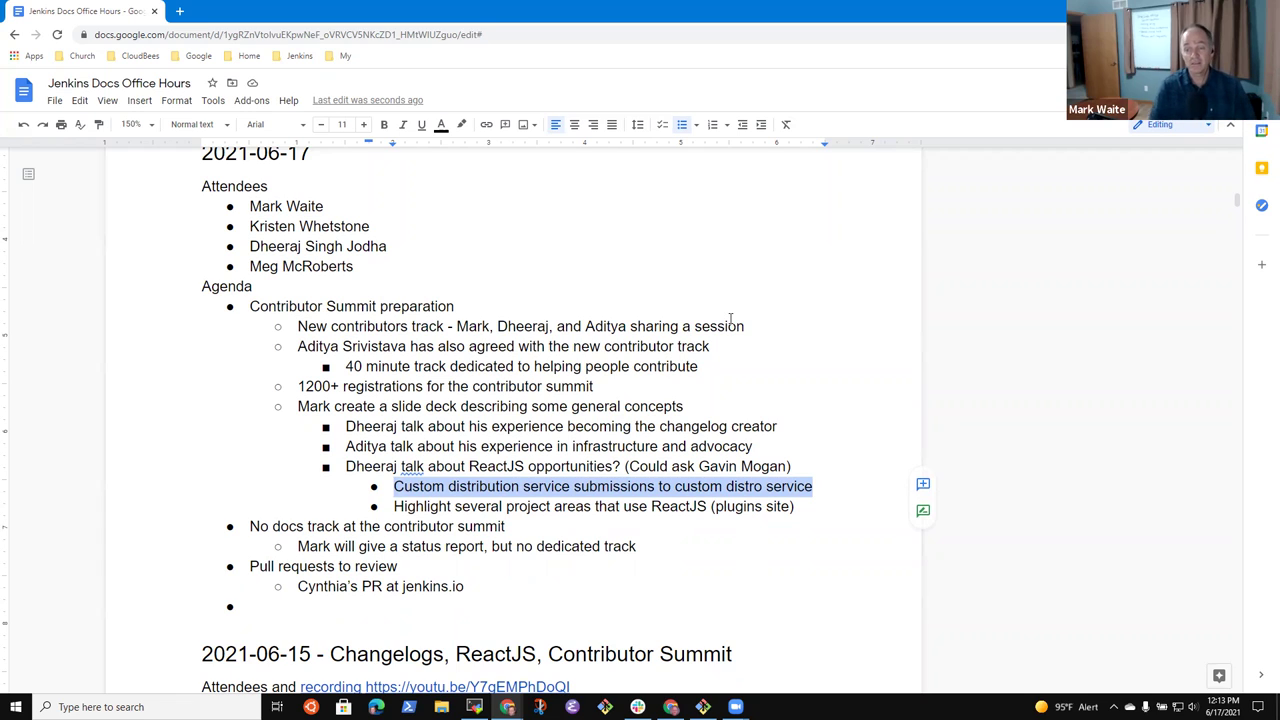
- Reword the plugins-site sub-point to 'Optional other project areas that use ReactJS (plugins site)'
key("Down")
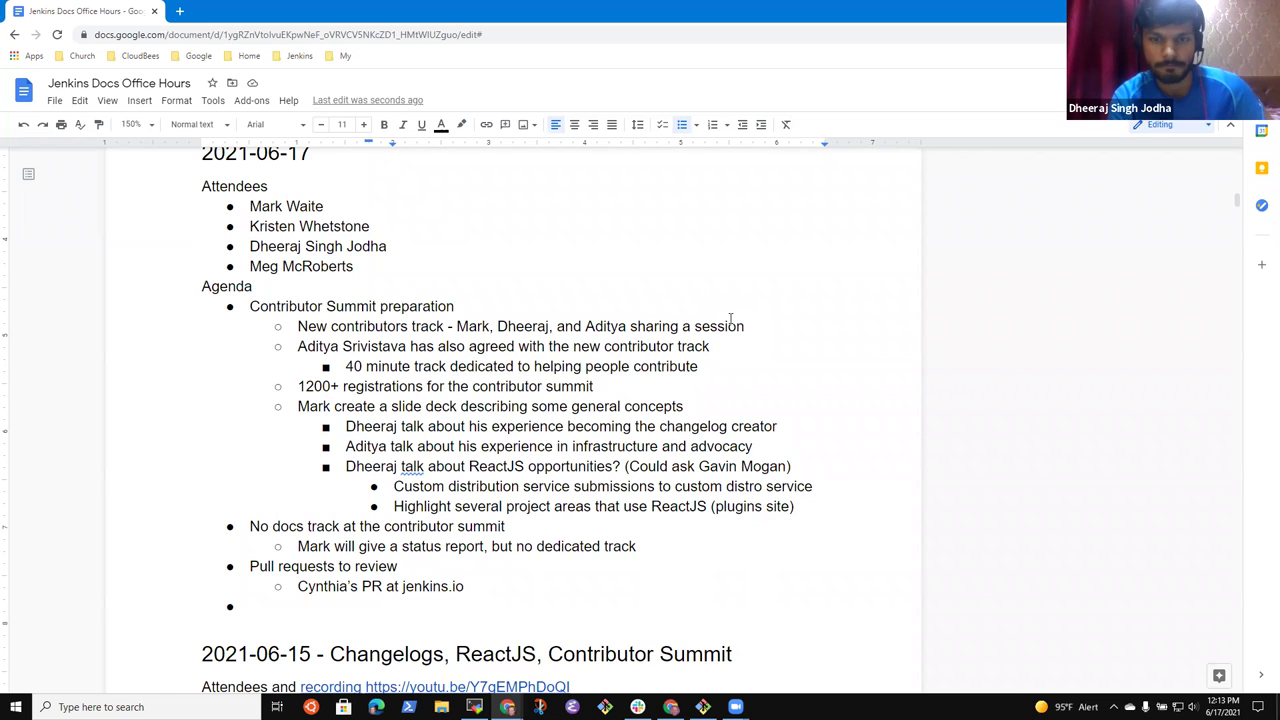
type("Cons")
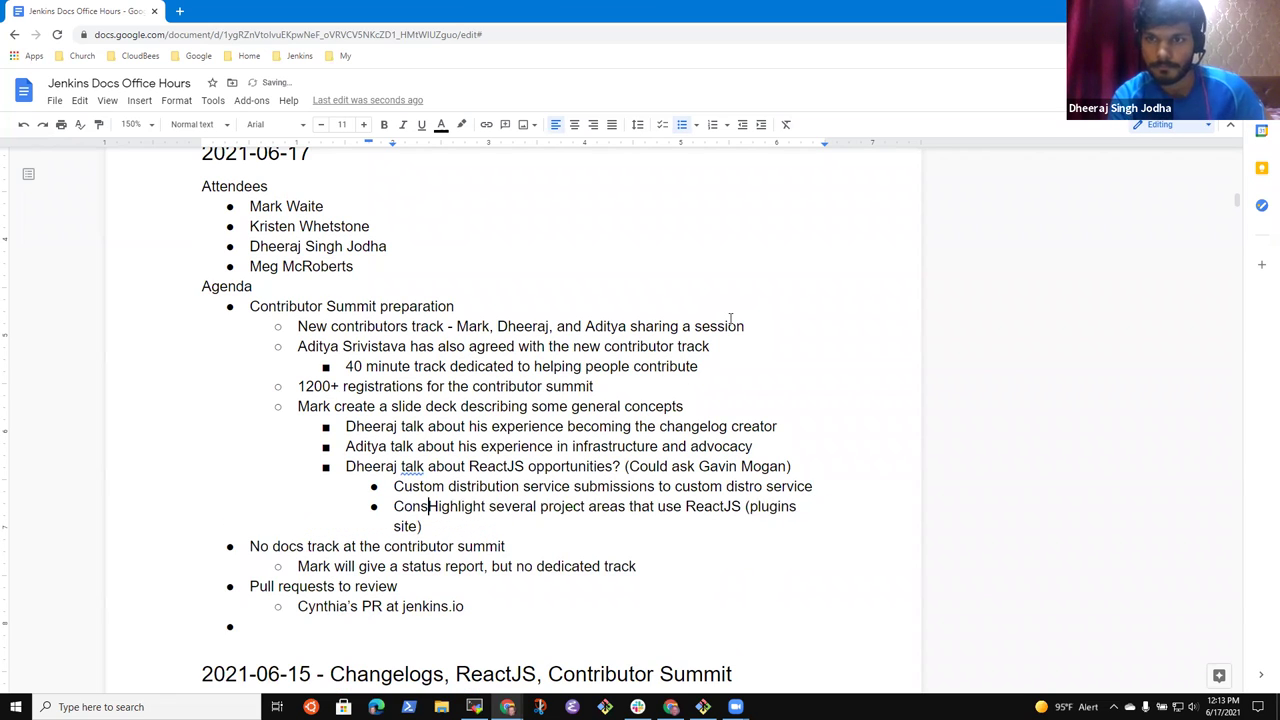
type("ider")
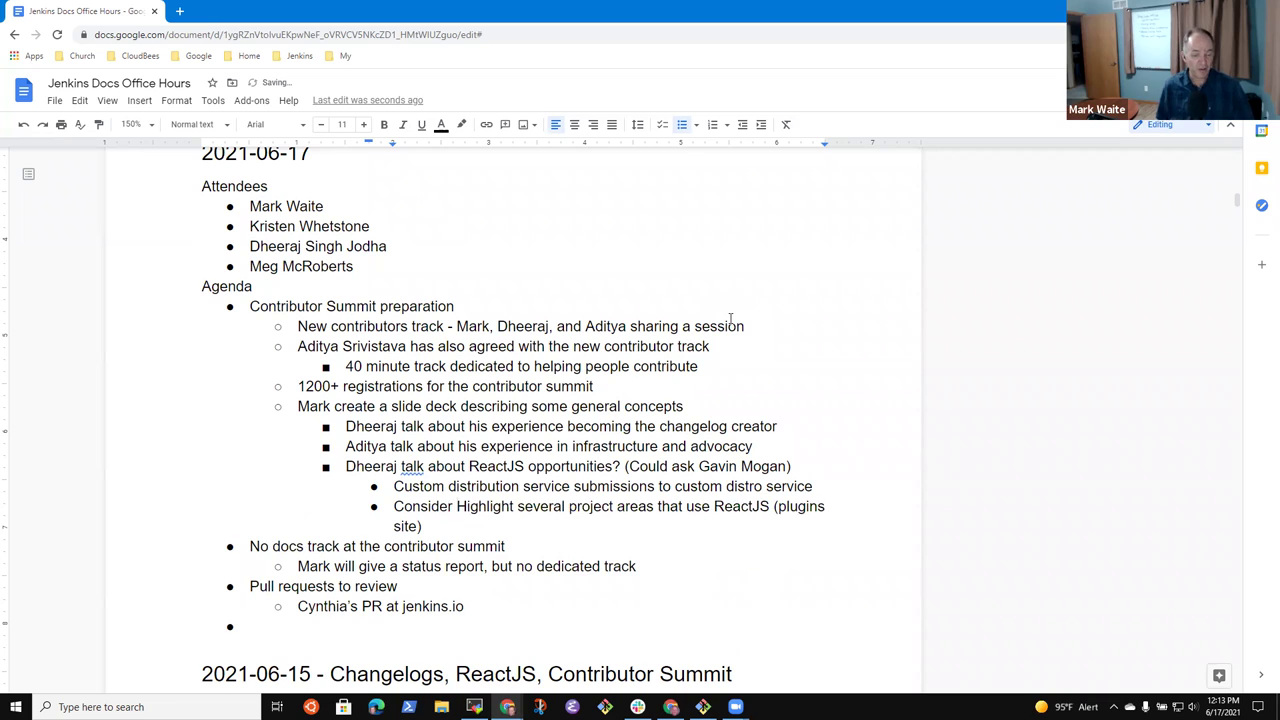
key("ctrl+shift+Right")
key("BackSpace")
key("ctrl+shift+Right")
type("other ")
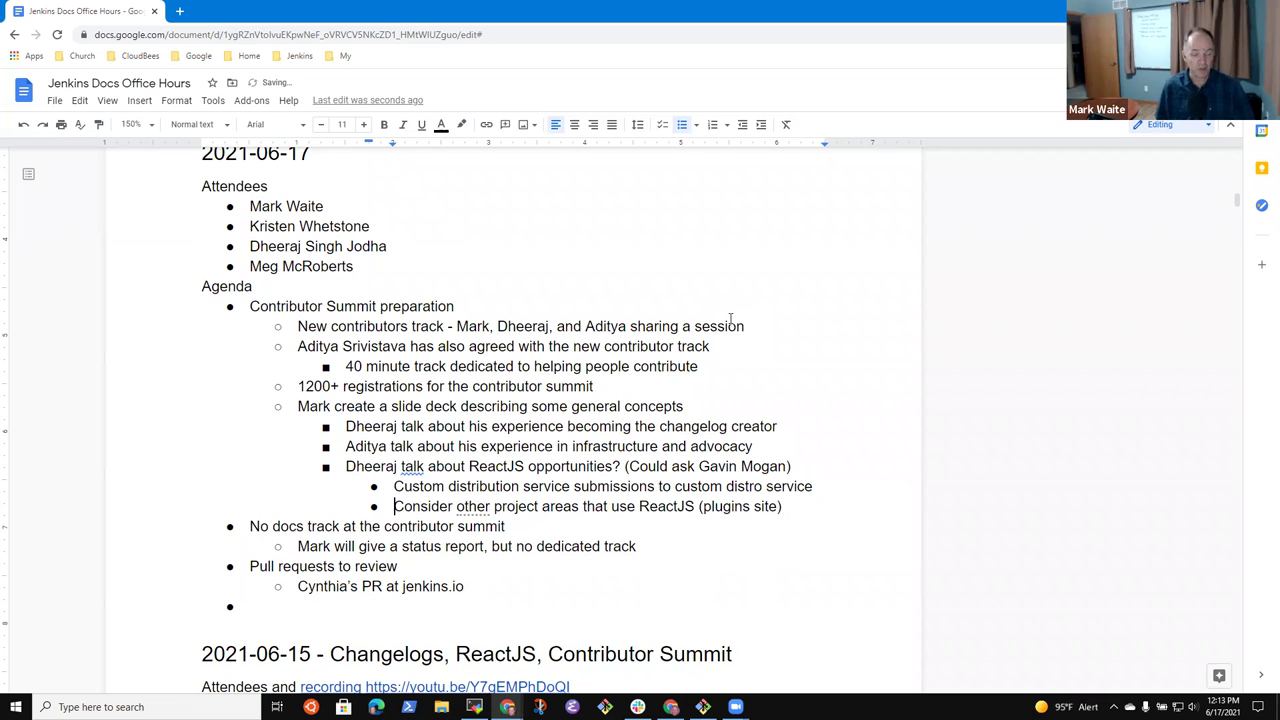
type("Optional")
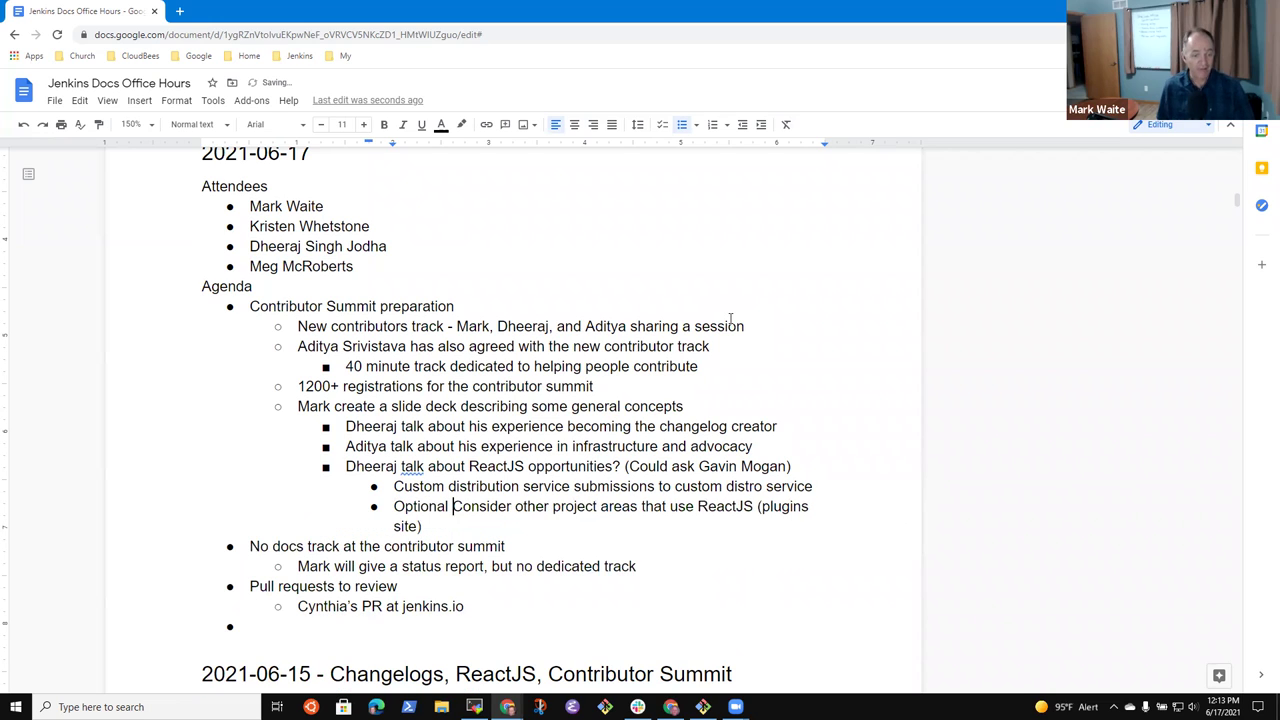
key("ctrl+Delete")
- Trim the custom distribution sub-point so it ends at 'submissions'
key("Up")
key("Home")
key("shift+End")
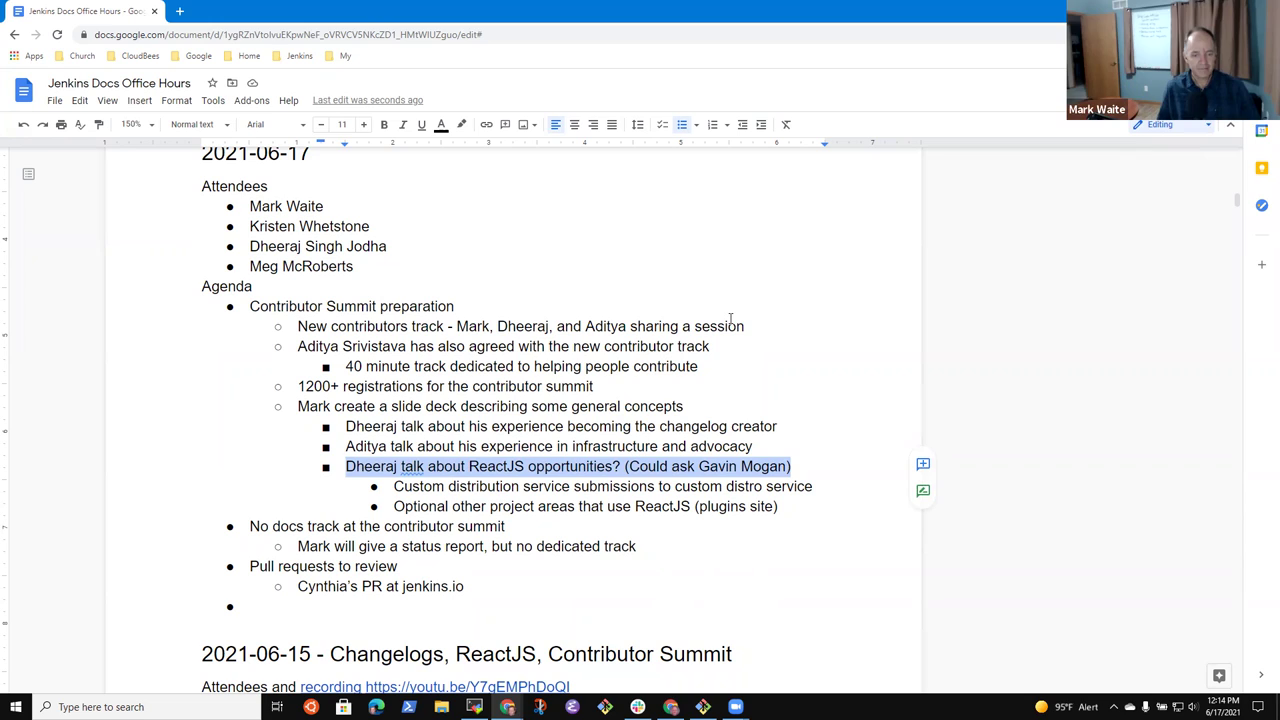
key("Down")
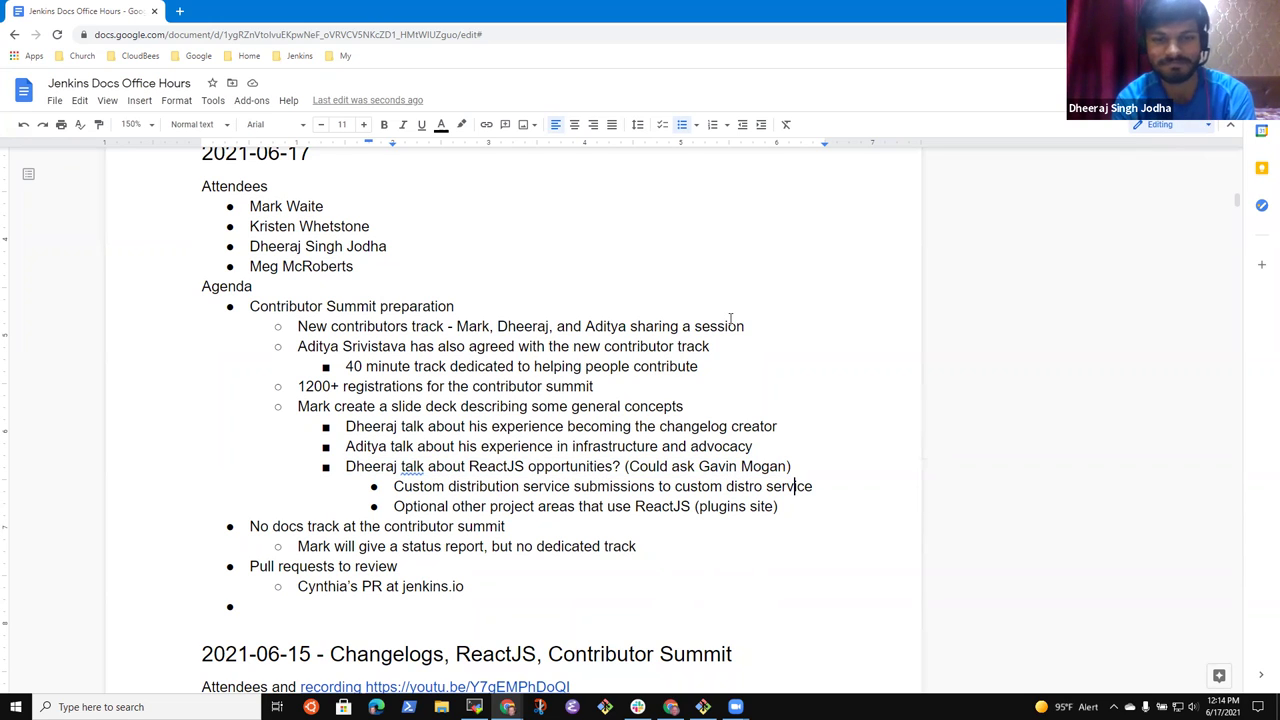
key("shift+End")
key("Delete")
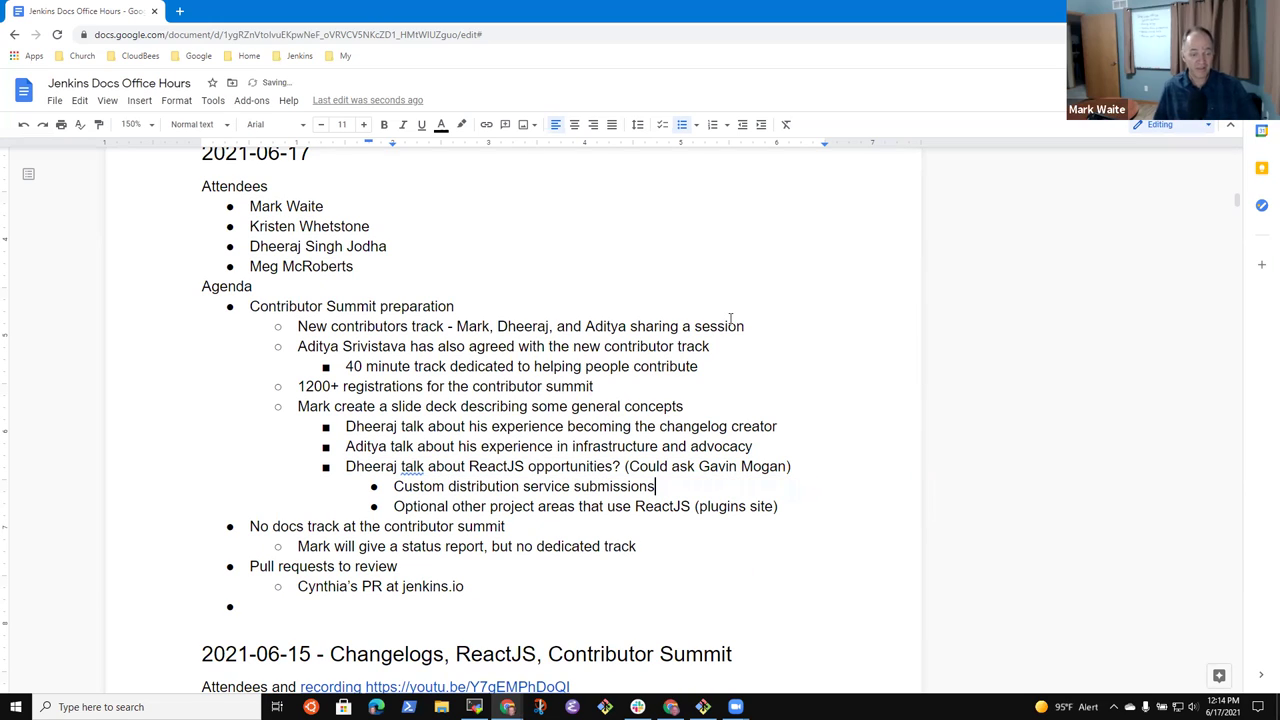
- Add a new bullet after the plugins-site point and raise it one level
key("Down")
key("End")
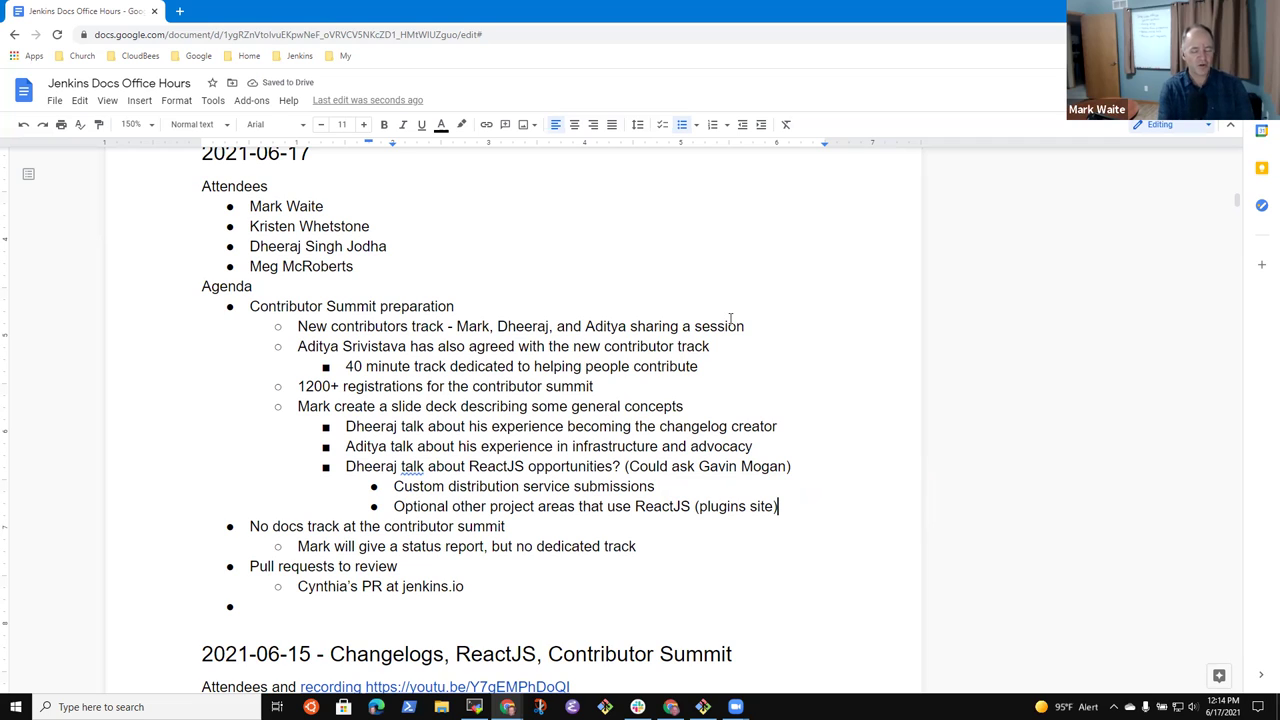
key("Return")
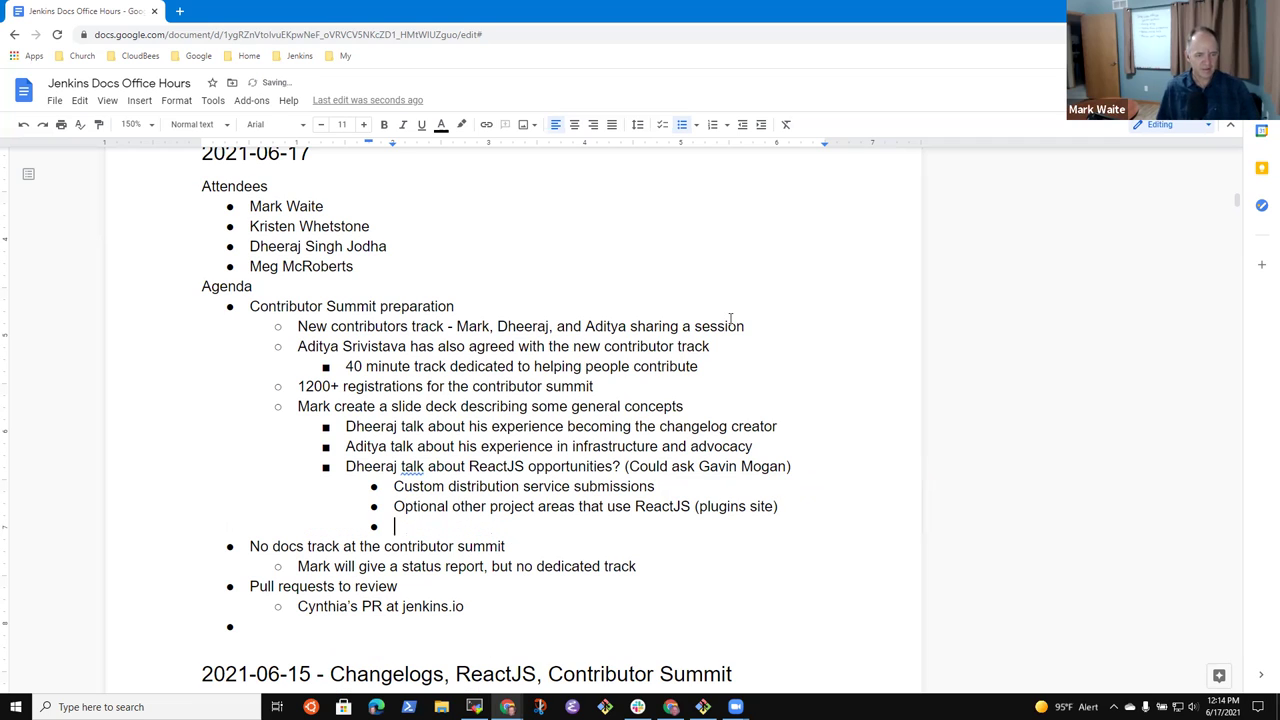
key("shift+Tab")
- Insert 'weekly' before 'changelog' in the changelog creator talk item
key("Up")
key("Up")
key("Up")
key("Up")
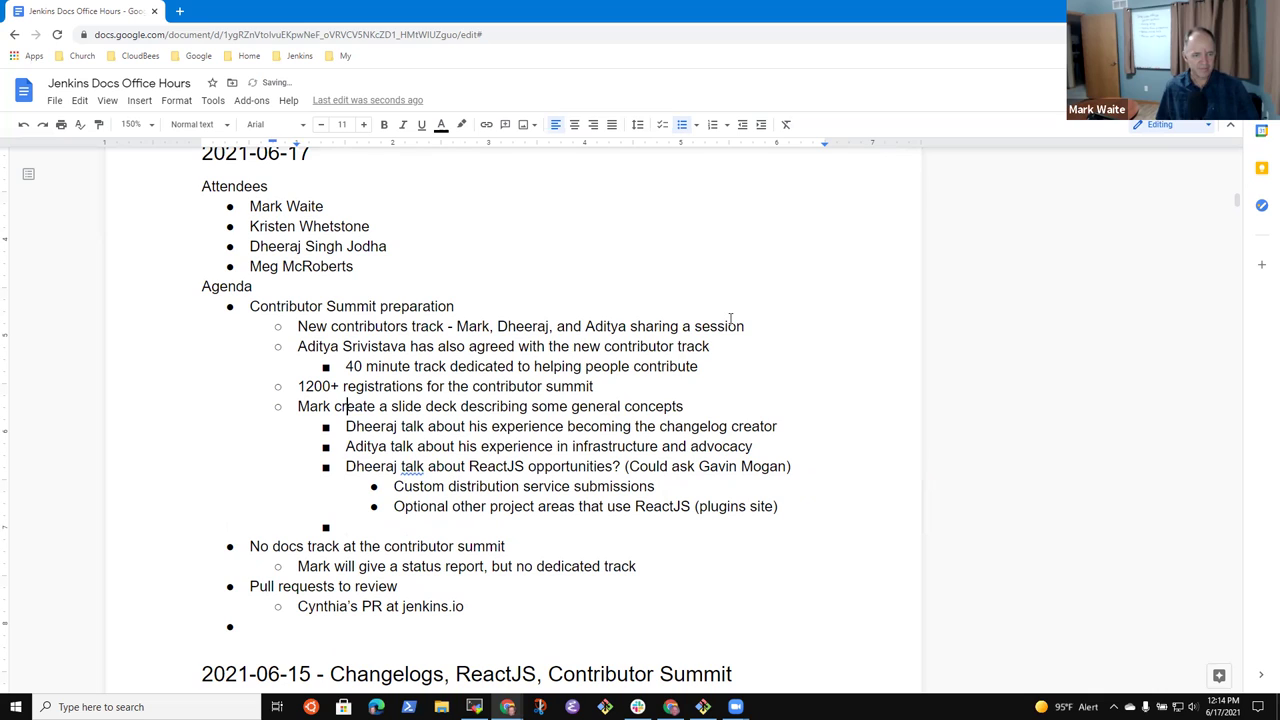
key("Up")
key("End")
key("ctrl+Left")
key("ctrl+Left")
key("ctrl+Right")
type("weekly")
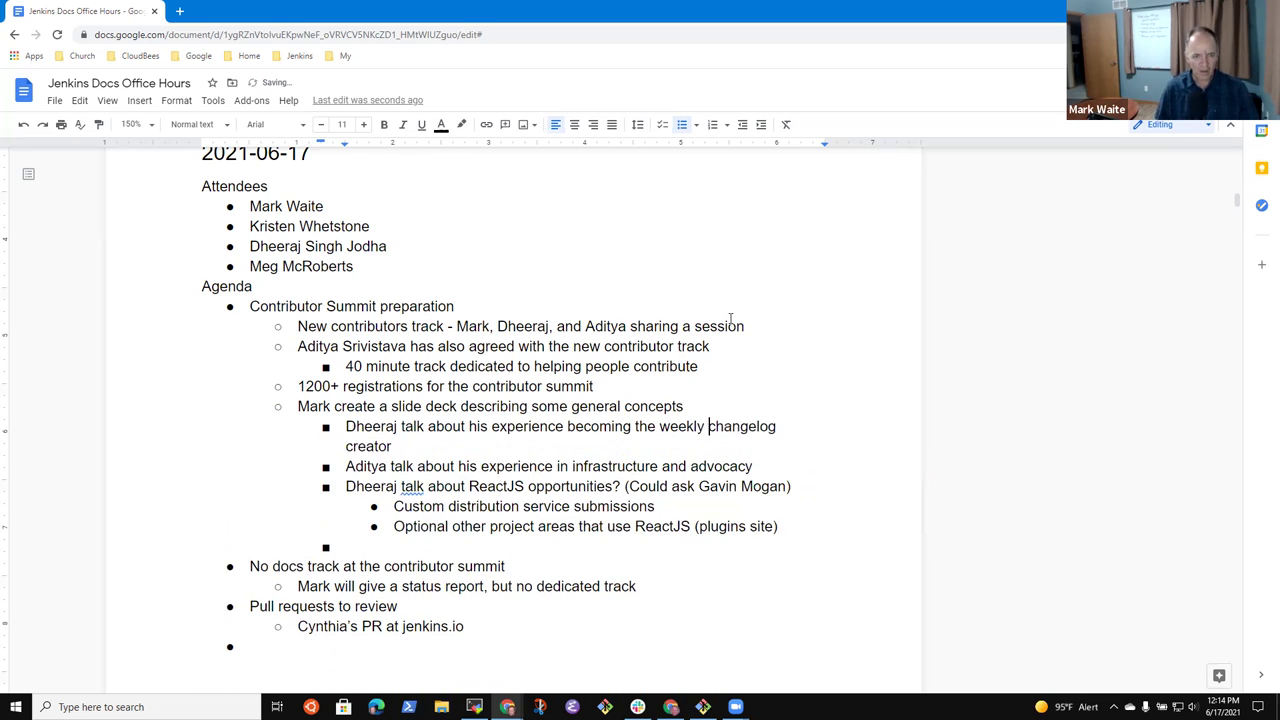
- Review the slide-deck item and its changelog creator sub-items
key("Down")
key("Up")
key("Up")
key("Home")
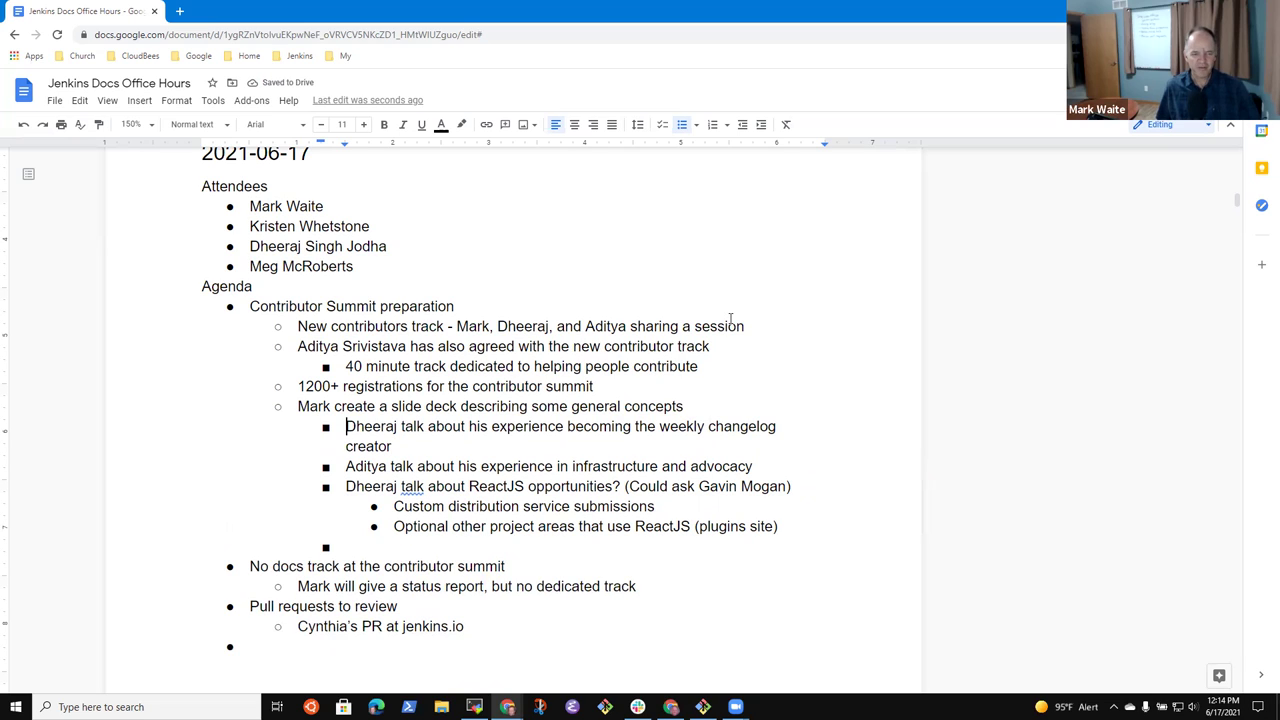
key("shift+Down")
key("shift+Down")
key("Down")
key("Up")
key("Up")
key("Up")
key("Up")
key("Down")
key("Down")
key("Home")
key("Up")
key("Up")
key("Down")
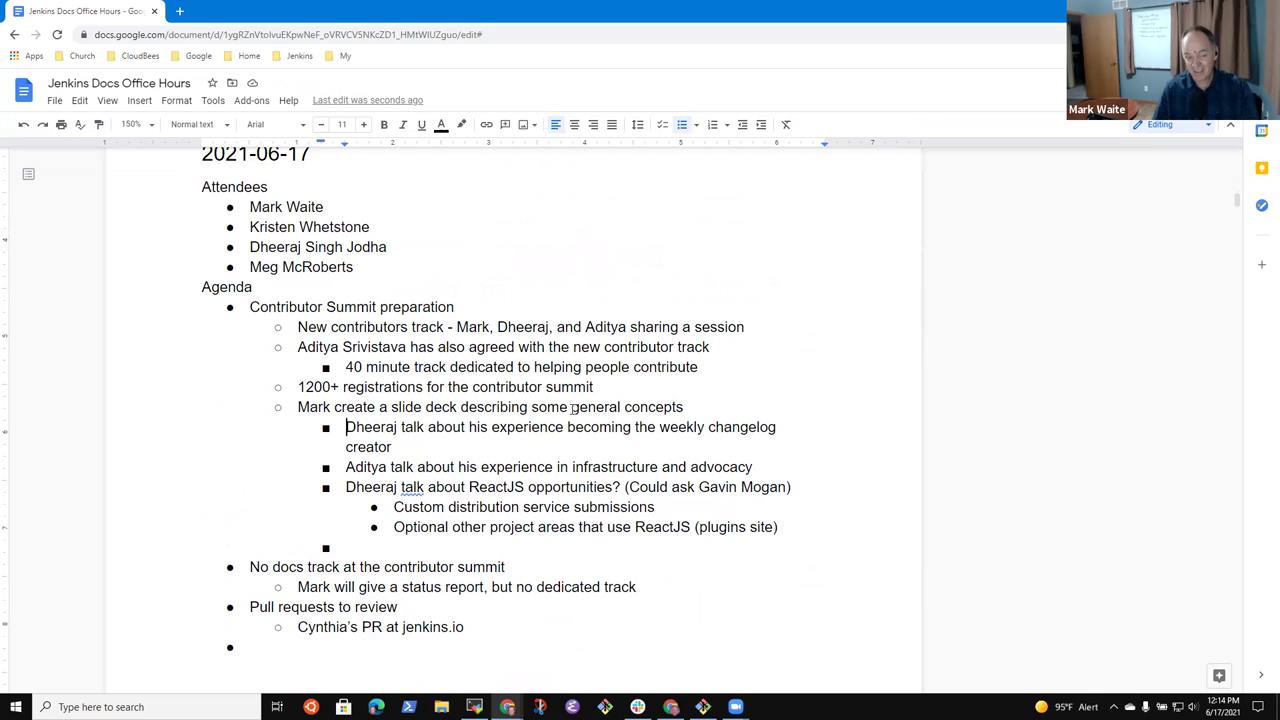
key("End")
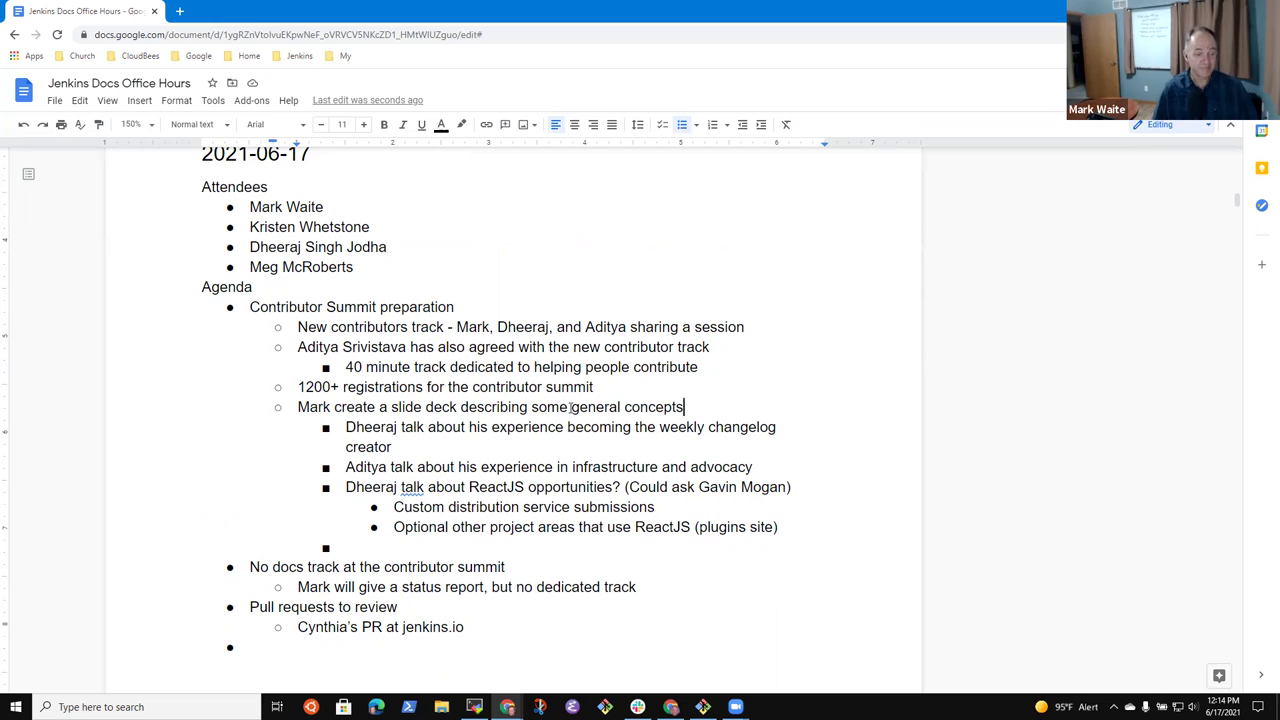
- Delete the empty sub-bullet left below the ReactJS points
left_click(630, 467)
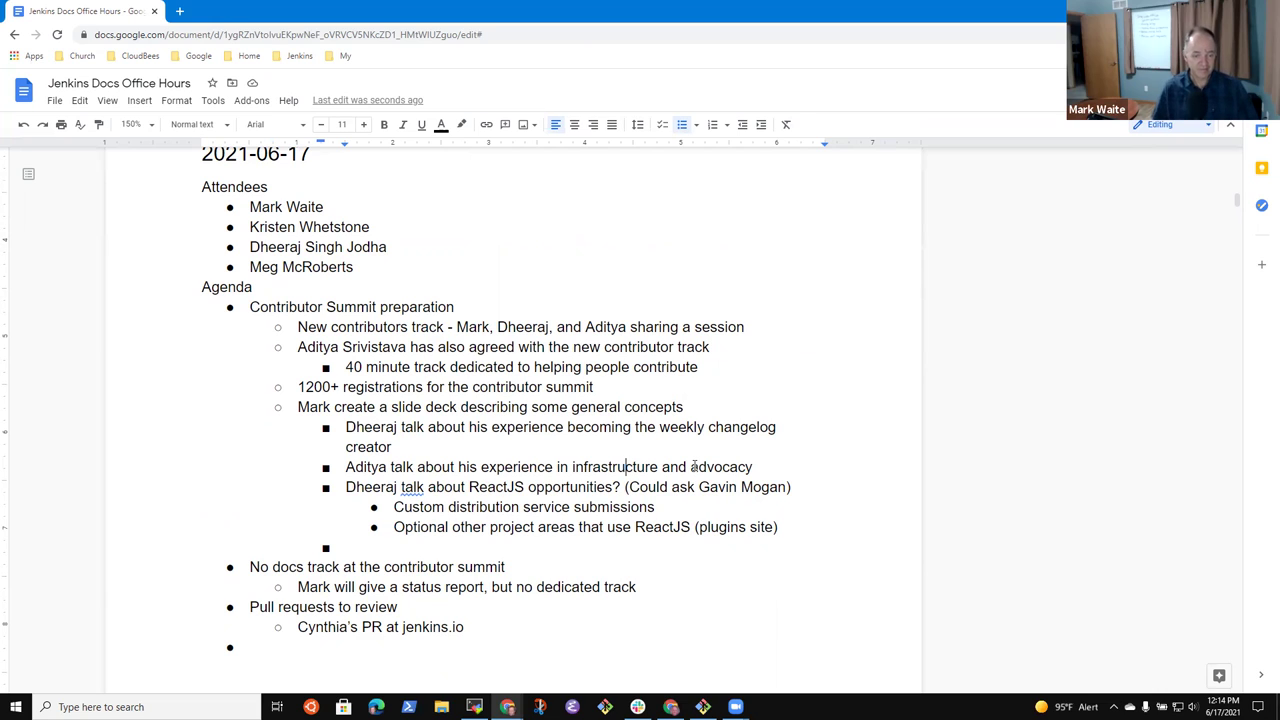
key("End")
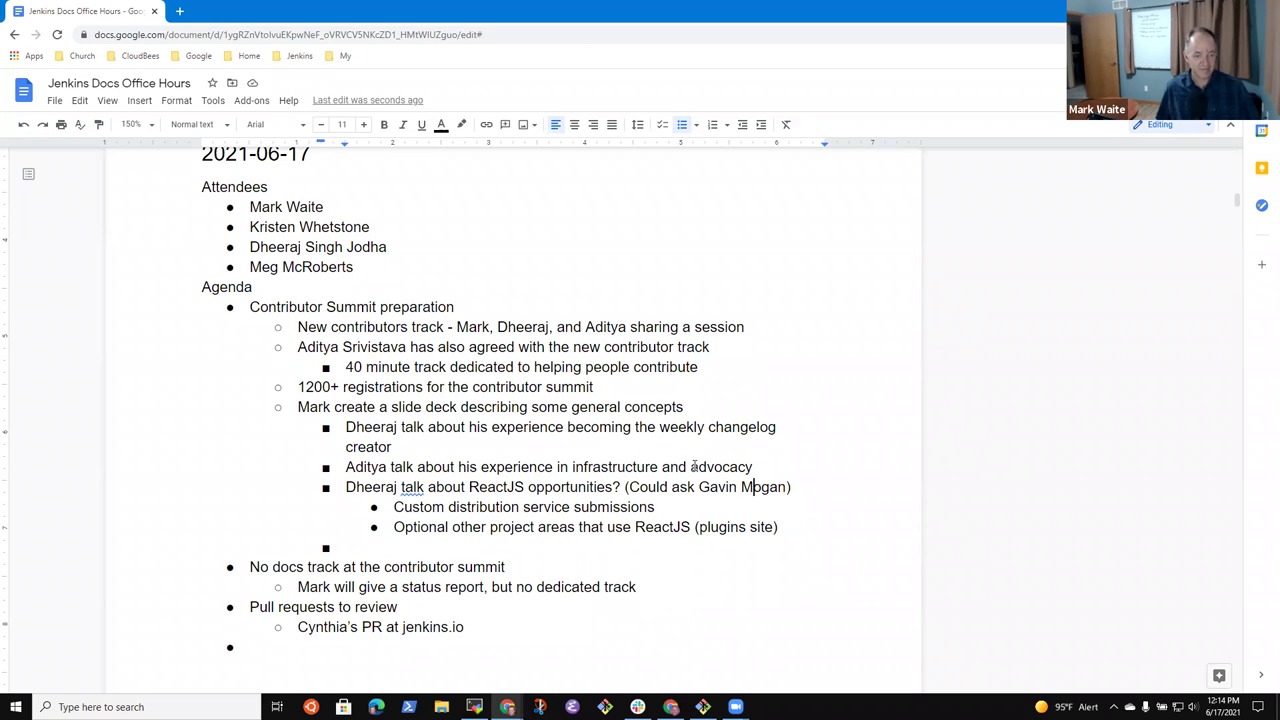
key("Down")
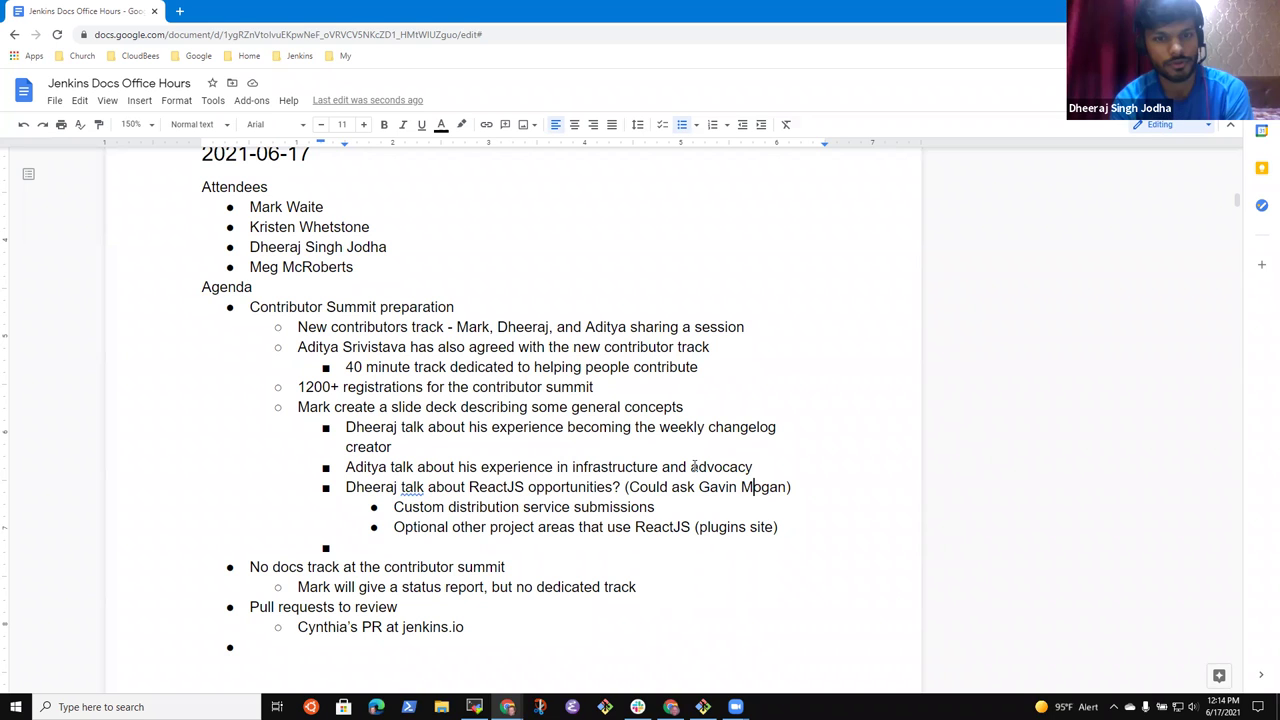
key("Left")
key("Up")
key("ctrl+Right")
key("ctrl+Right")
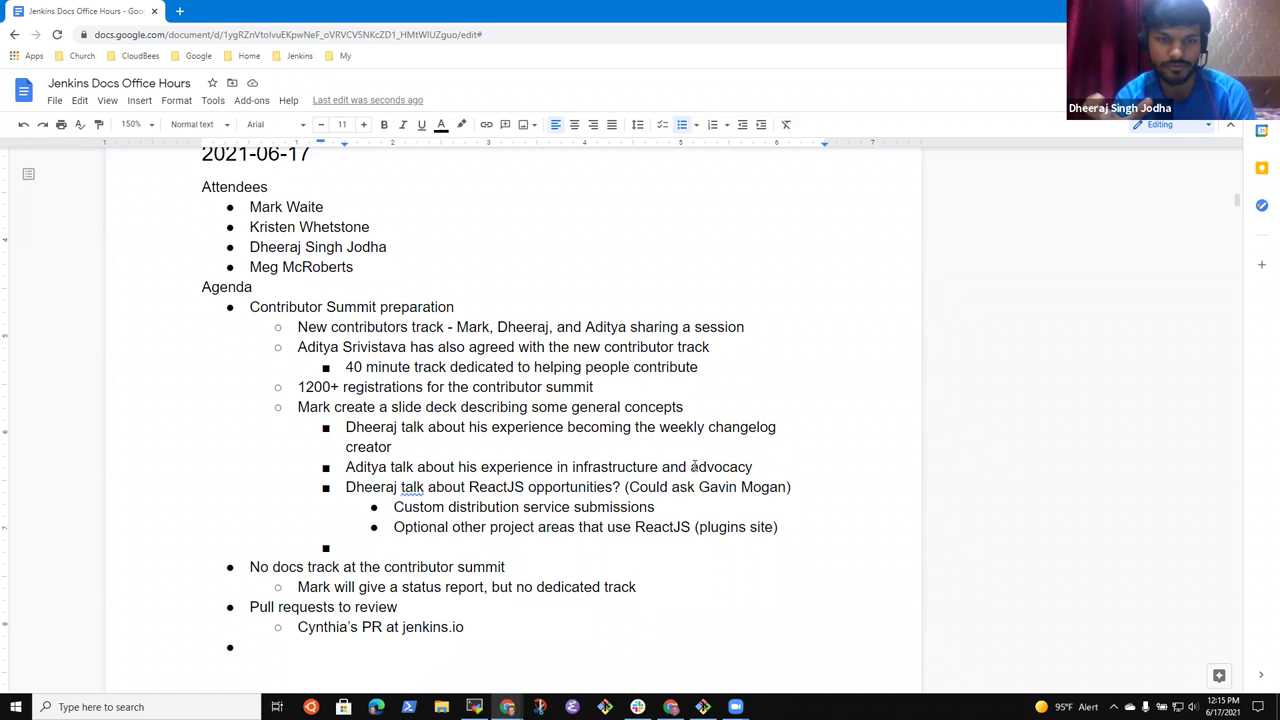
key("Down")
key("Down")
key("Down")
key("BackSpace")
key("BackSpace")
key("Up")
key("Up")
key("Up")
key("Up")
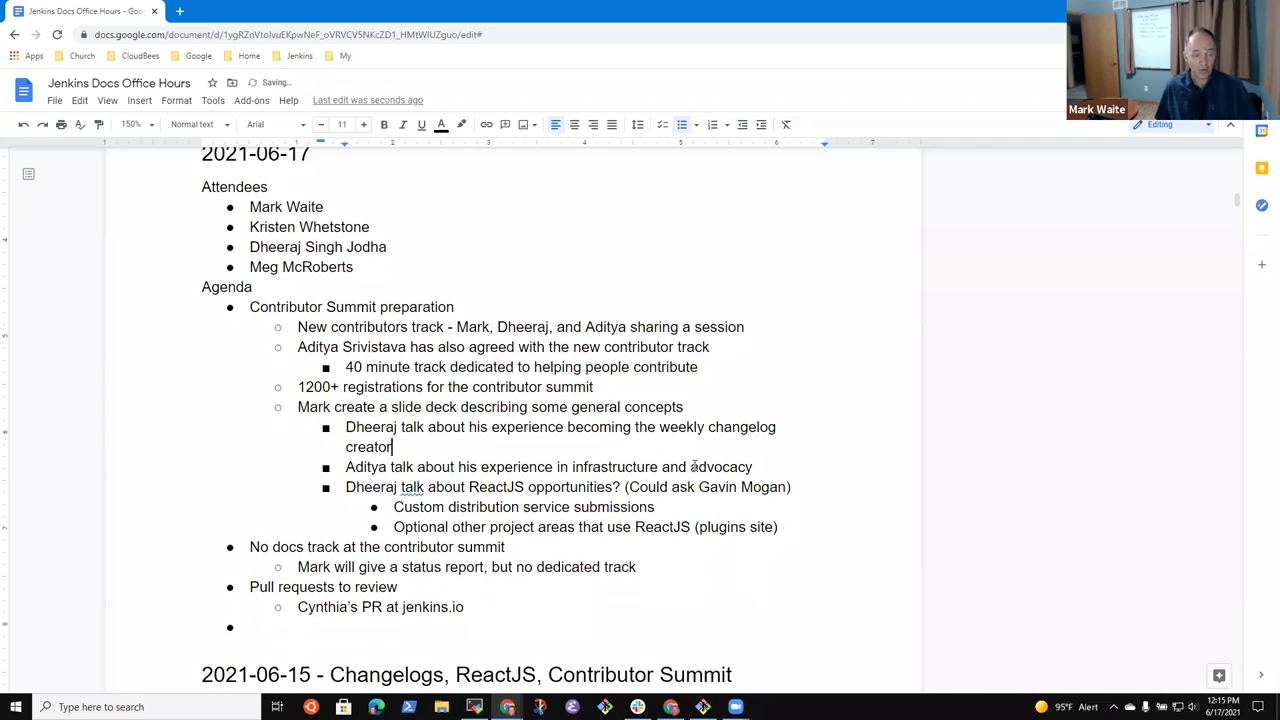
- Nest a note about placeholder slides under the changelog talk, then start an 'Assume' point
key("Return")
key("Tab")
type("Mark place")
key("BackSpace")
key("BackSpace")
key("BackSpace")
key("BackSpace")
key("BackSpace")
type("ark ui")
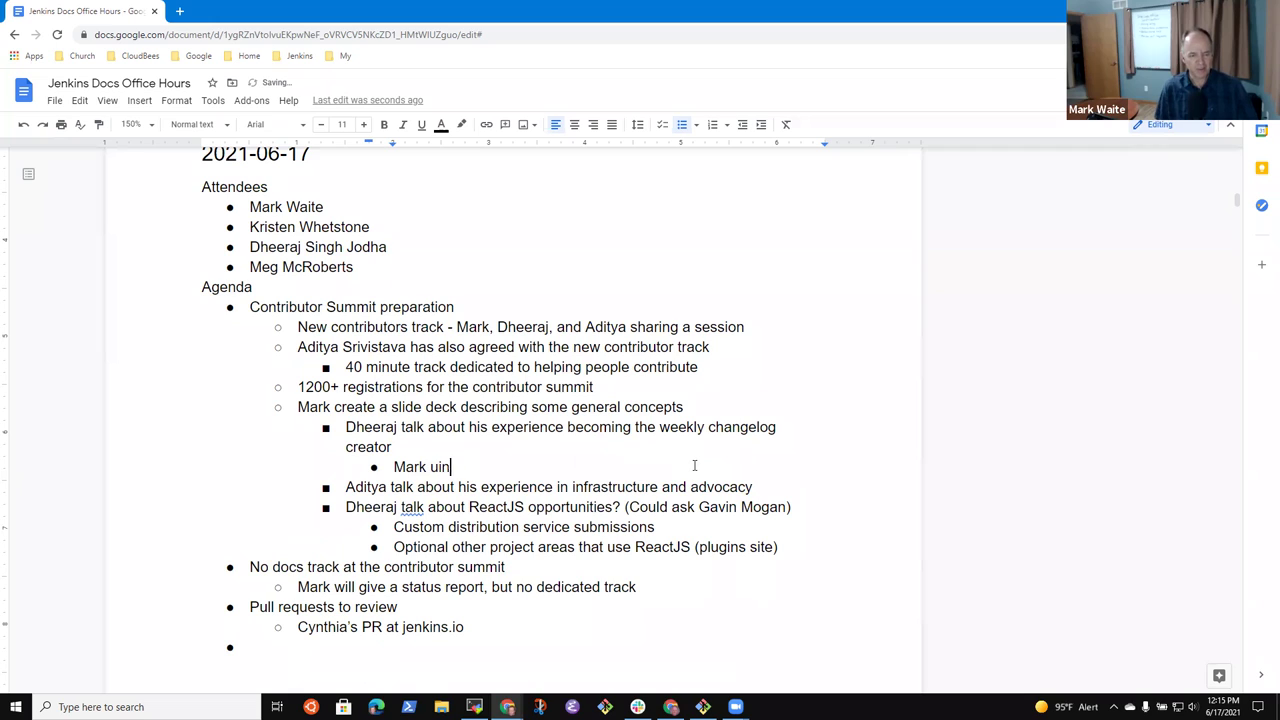
key("BackSpace")
type("insert pla")
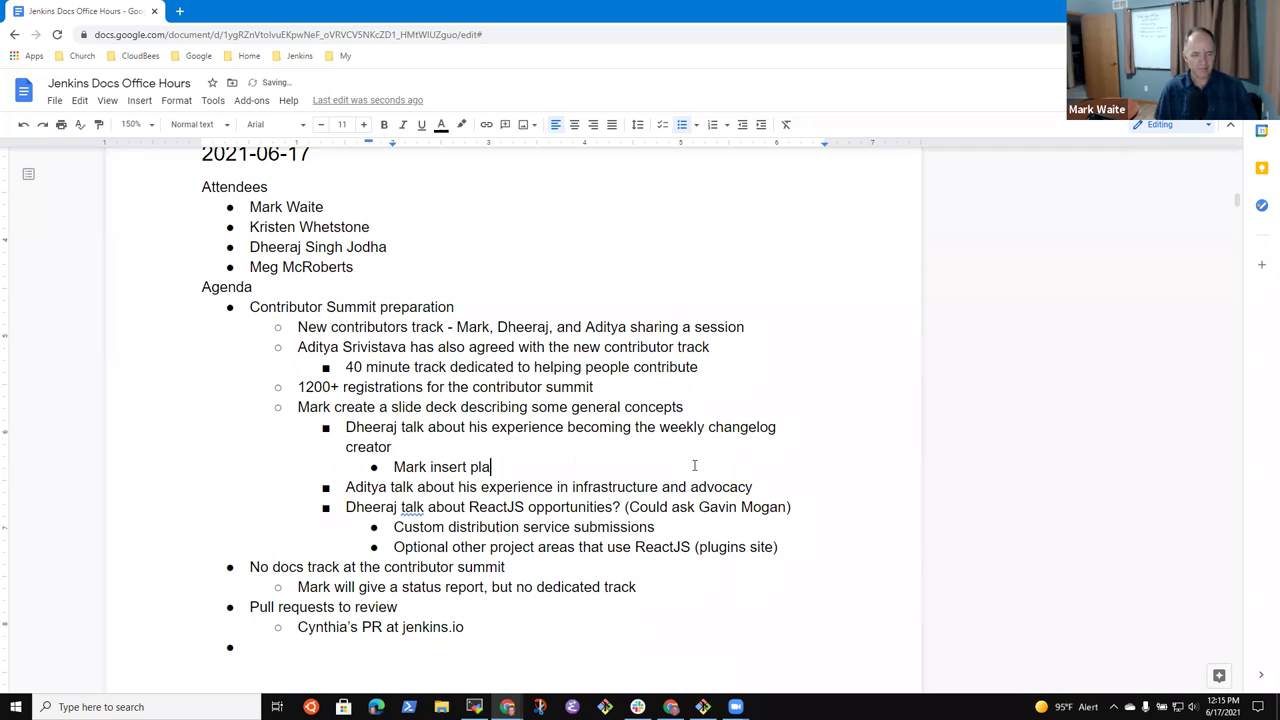
type("ceholders")
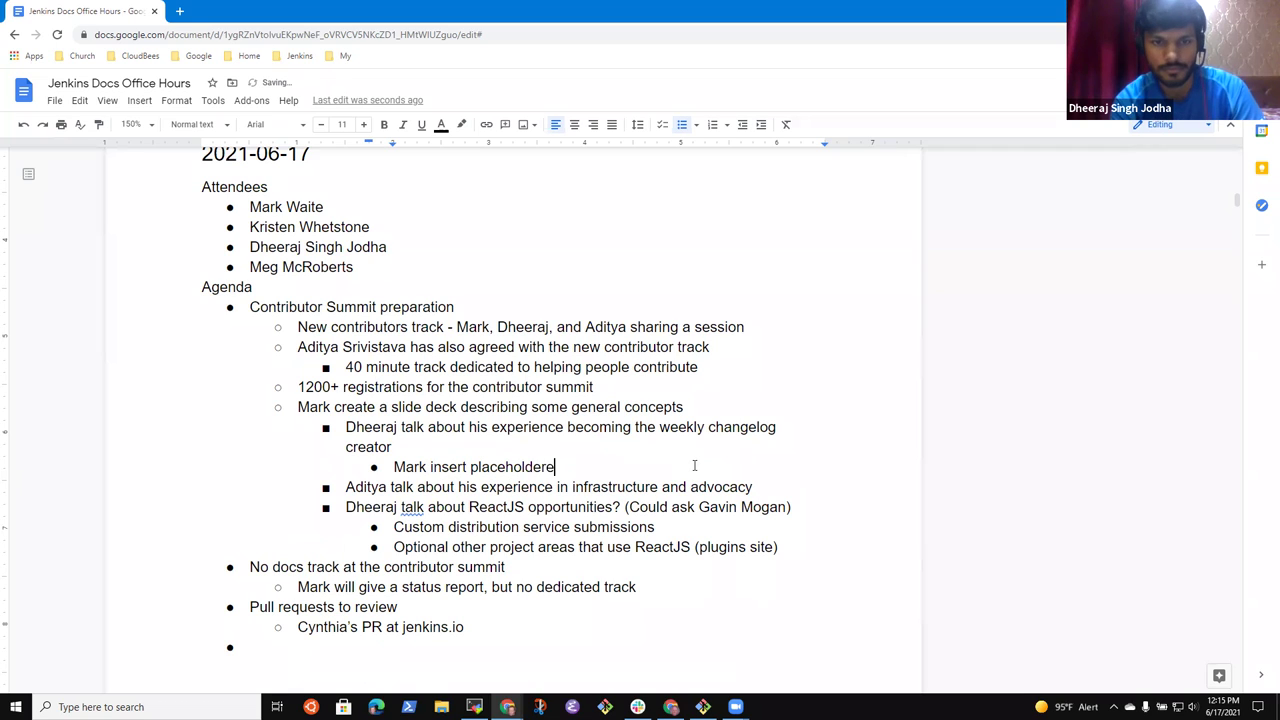
key("BackSpace")
type("s in the slide de")
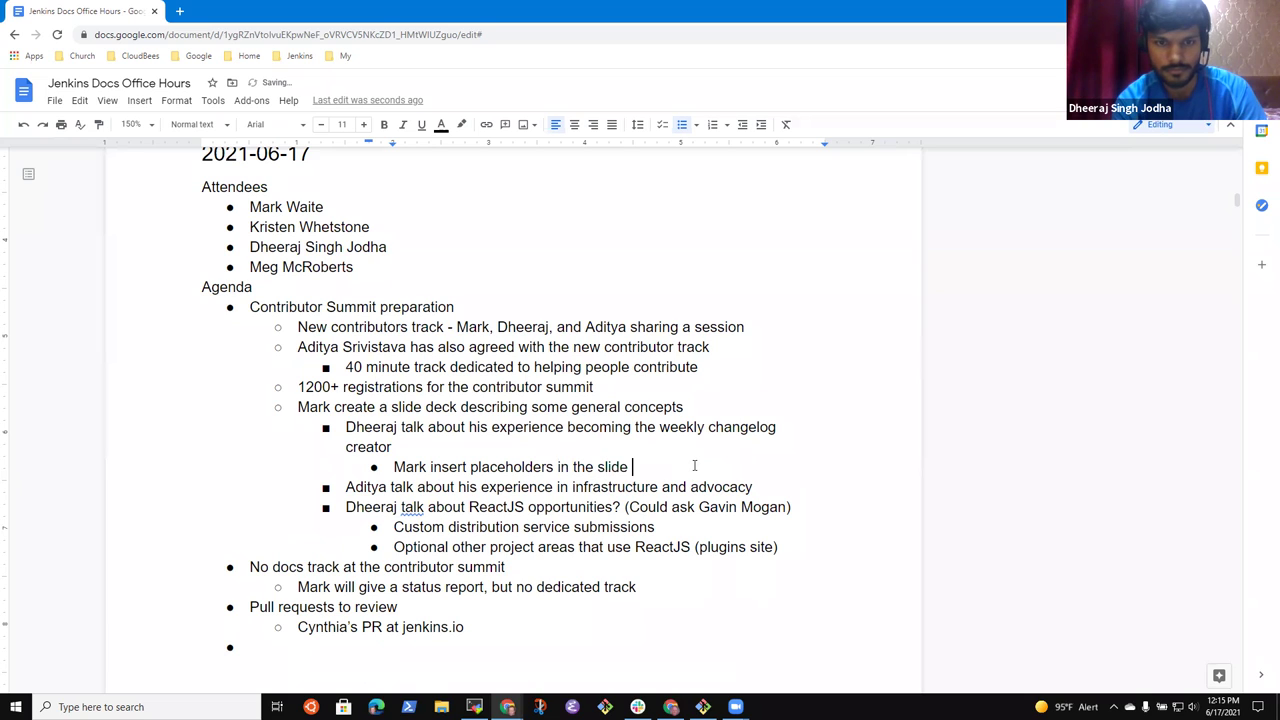
type("ck")
key("Return")
type("Assume")
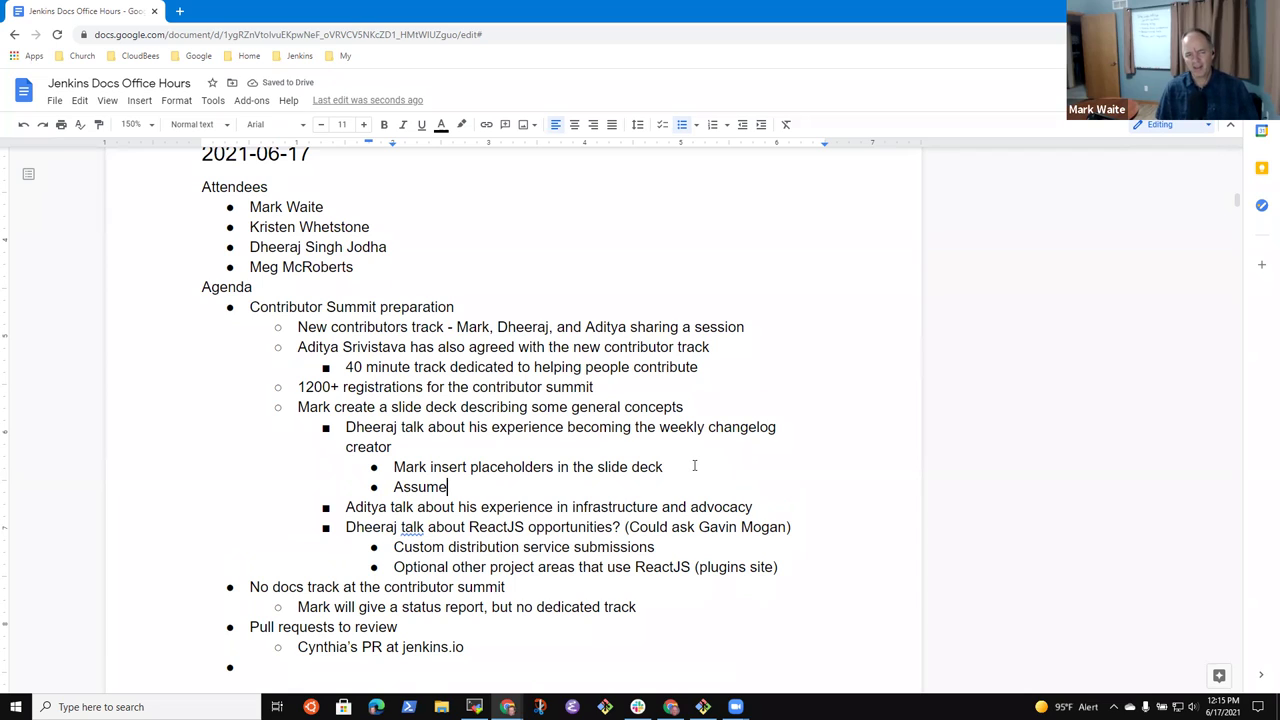
- End the slide-deck item with '- 40 minutes' and add an empty sub-point beneath it
key("Up")
key("Up")
key("Up")
key("Up")
key("End")
key("Return")
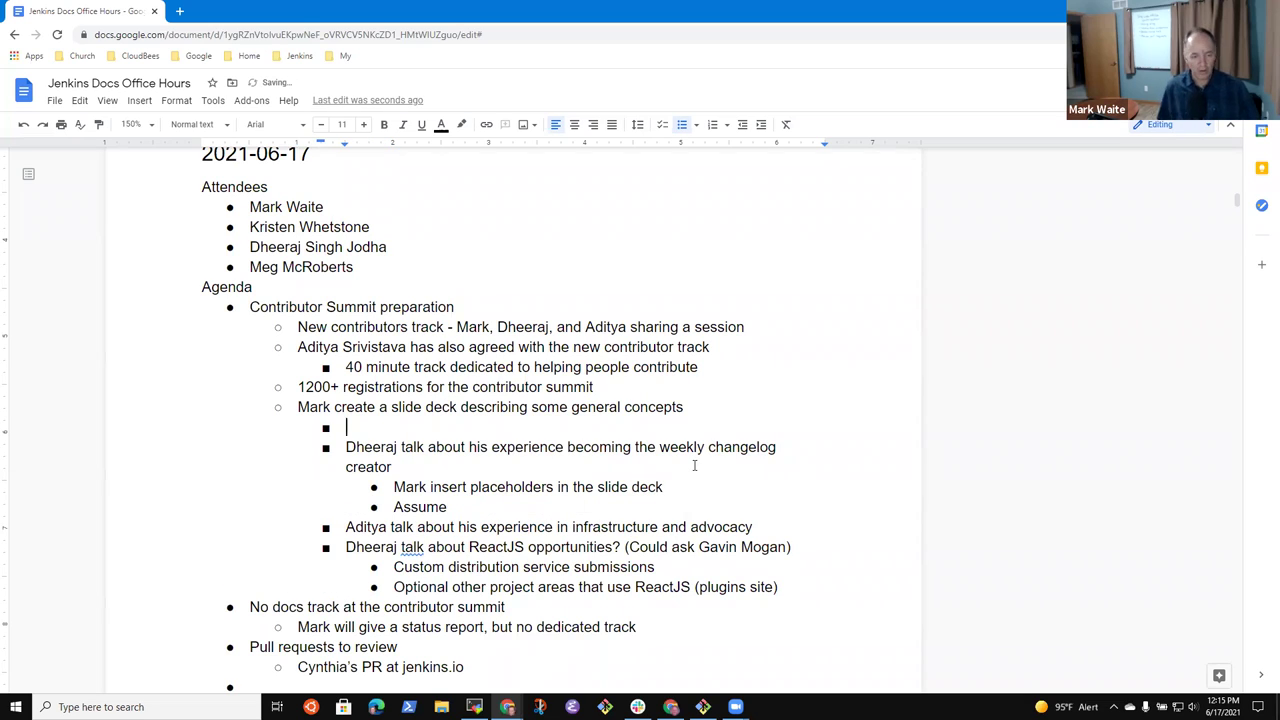
key("Left")
type("-")
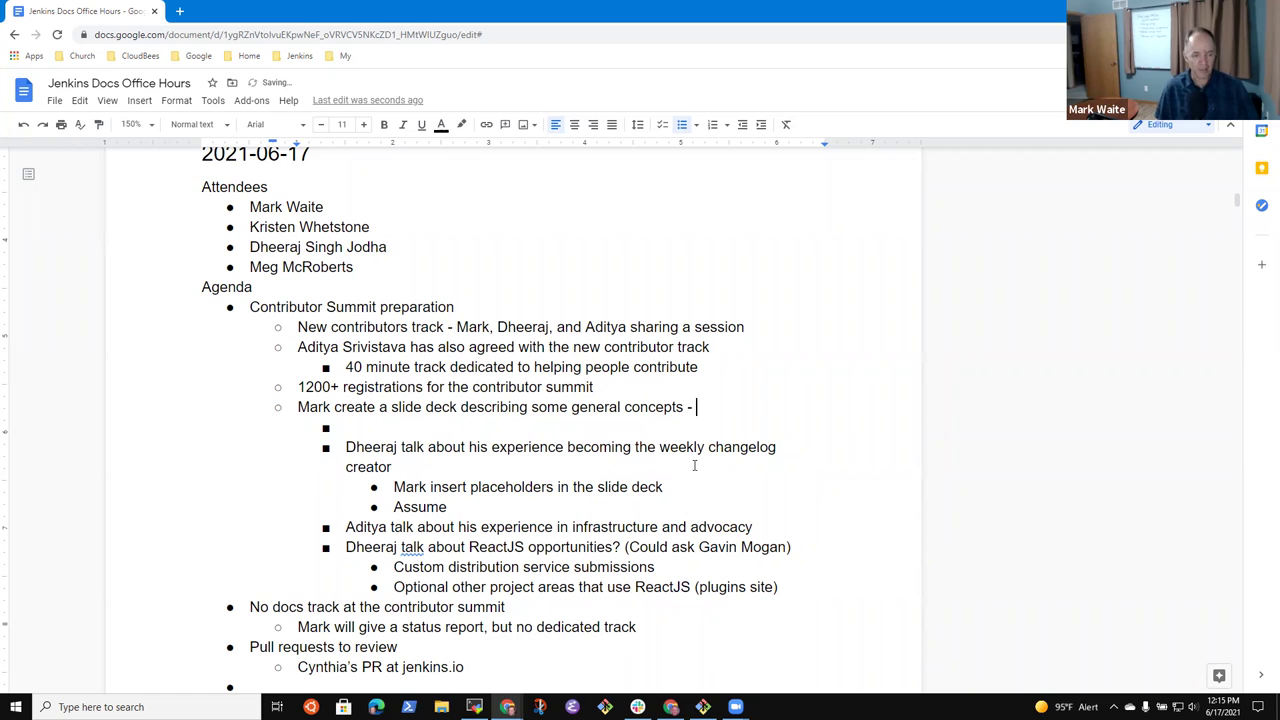
key("ctrl+BackSpace")
key("ctrl+BackSpace")
key("ctrl+BackSpace")
key("ctrl+BackSpace")
key("ctrl+BackSpace")
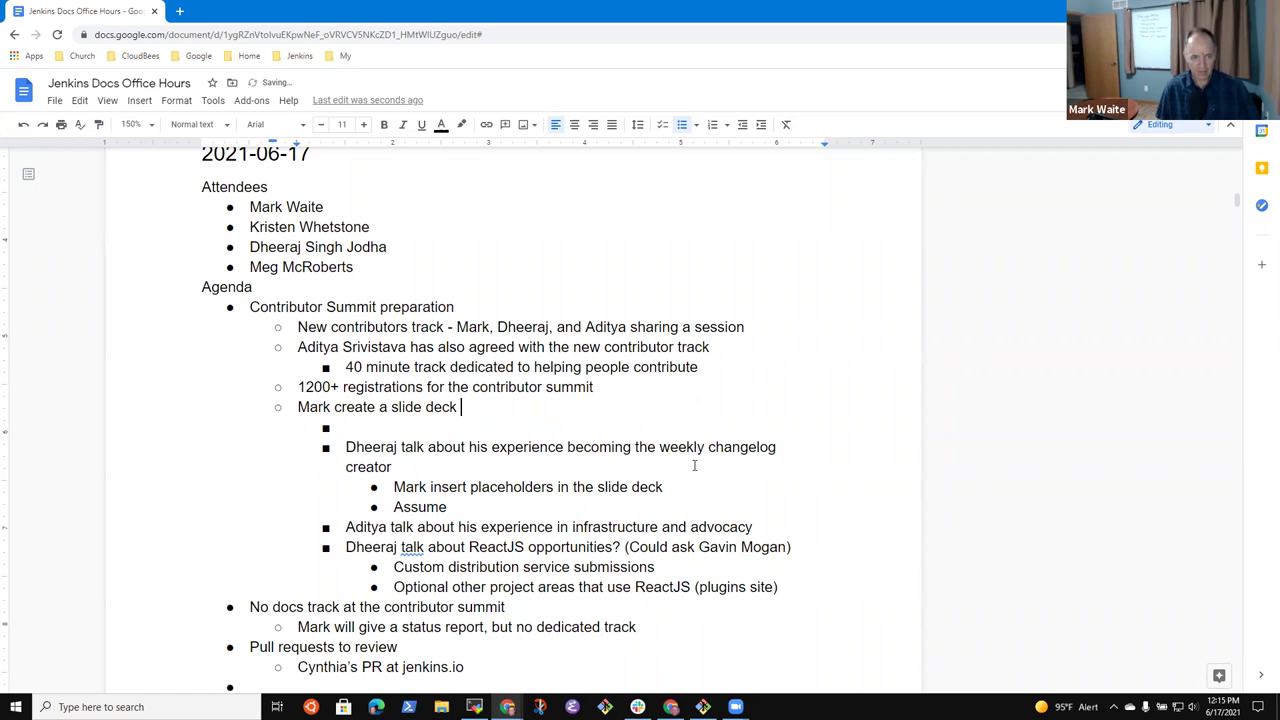
type("- 40")
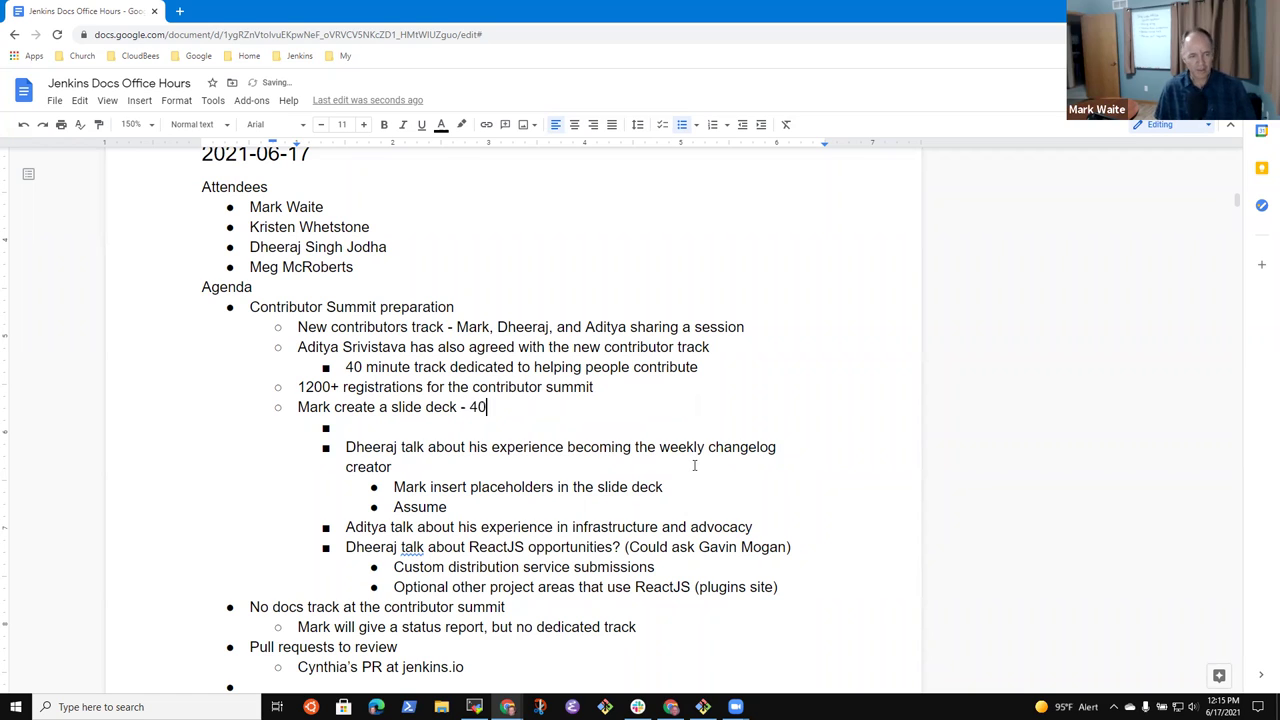
type(" minutes")
- Fill the sub-point with '10 minutes of opening and general contribution (Java, Docs)'
key("Down")
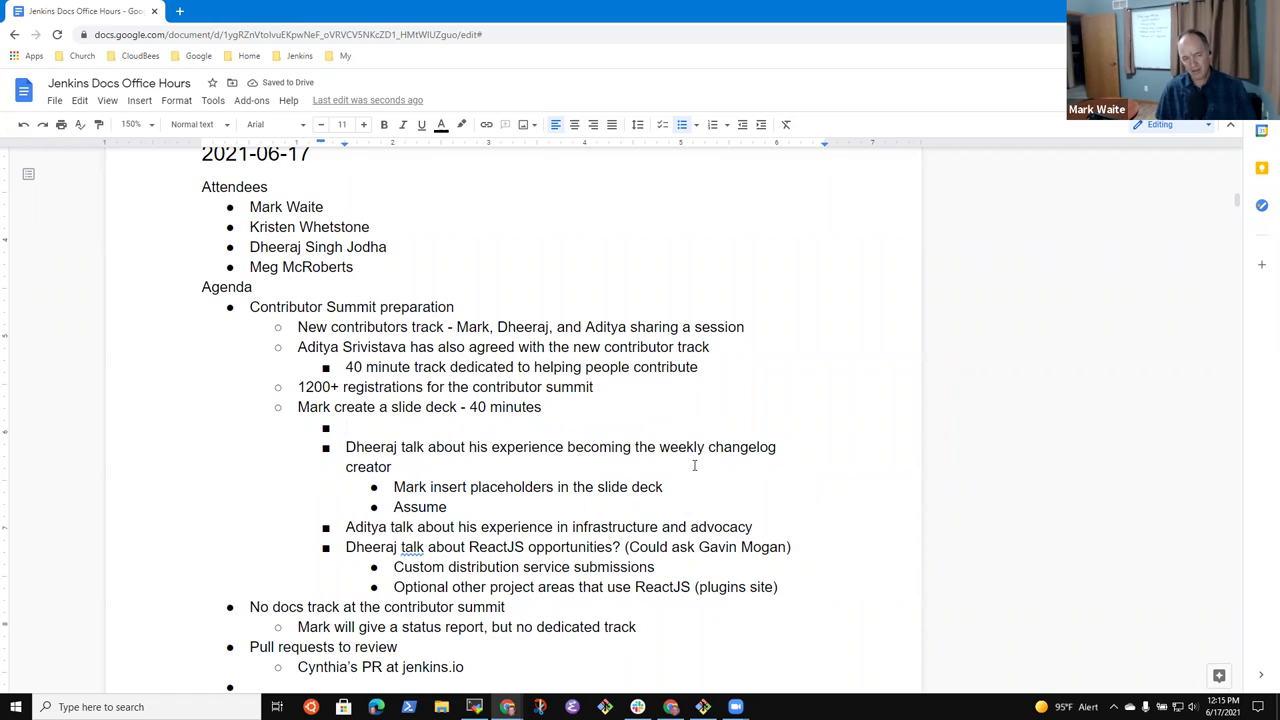
type("10 minutes of ")
type("general ")
type("abo")
key("BackSpace")
key("BackSpace")
key("BackSpace")
type("ove")
key("BackSpace")
key("BackSpace")
key("BackSpace")
key("ctrl+BackSpace")
type("openin")
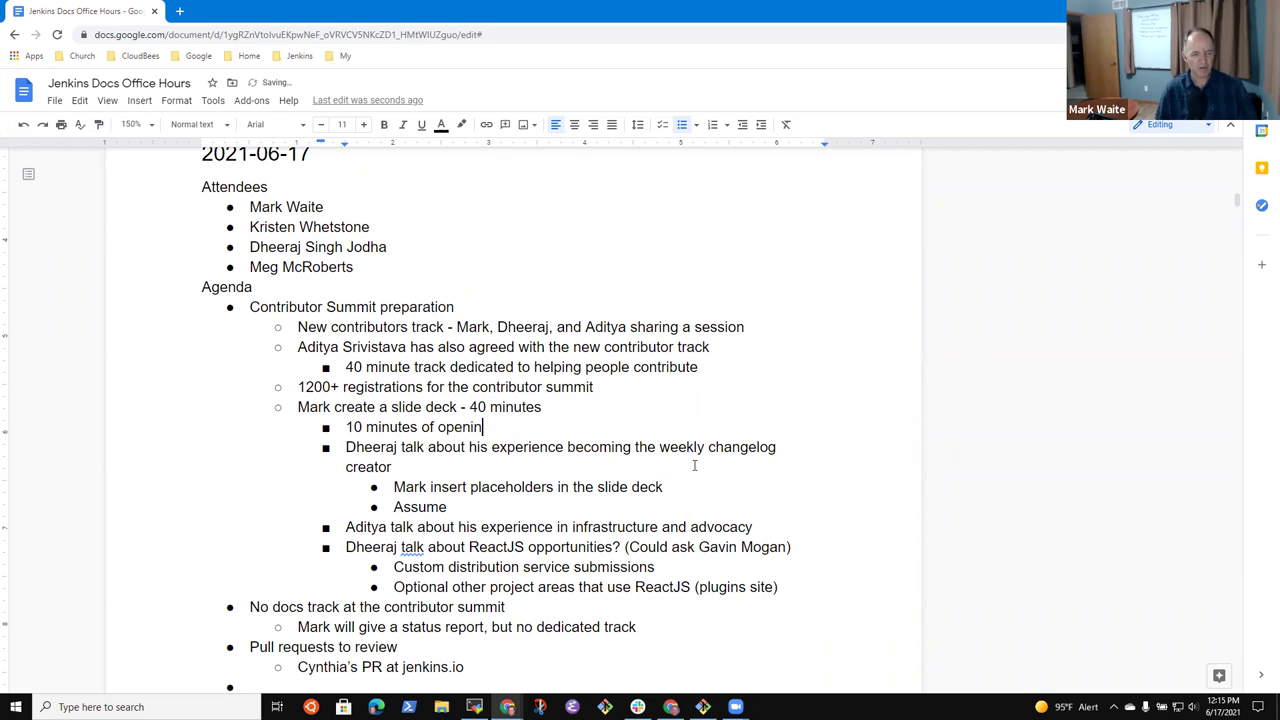
type("g and general contribution (")
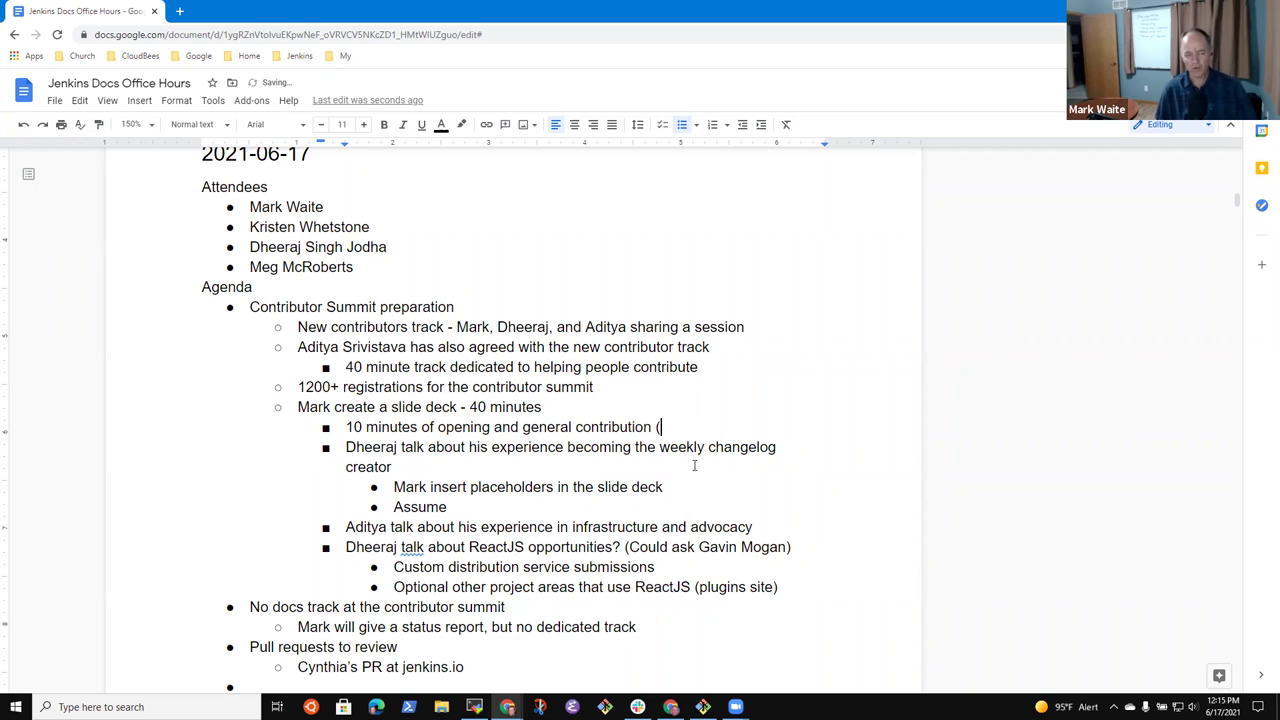
type("Java, Docs)")
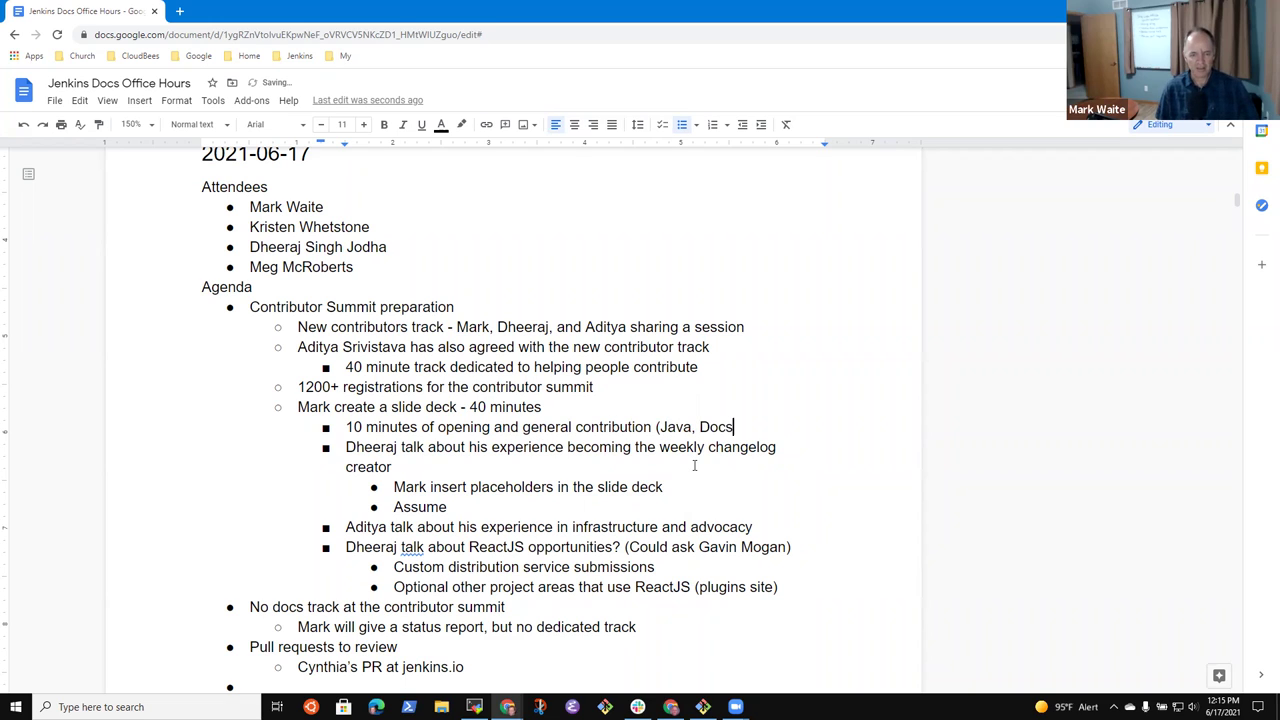
- Append '- 5 minutes' to the changelog, infrastructure and ReactJS talks, dropping the ReactJS aside
left_click(694, 466)
type("- 5 minutes")
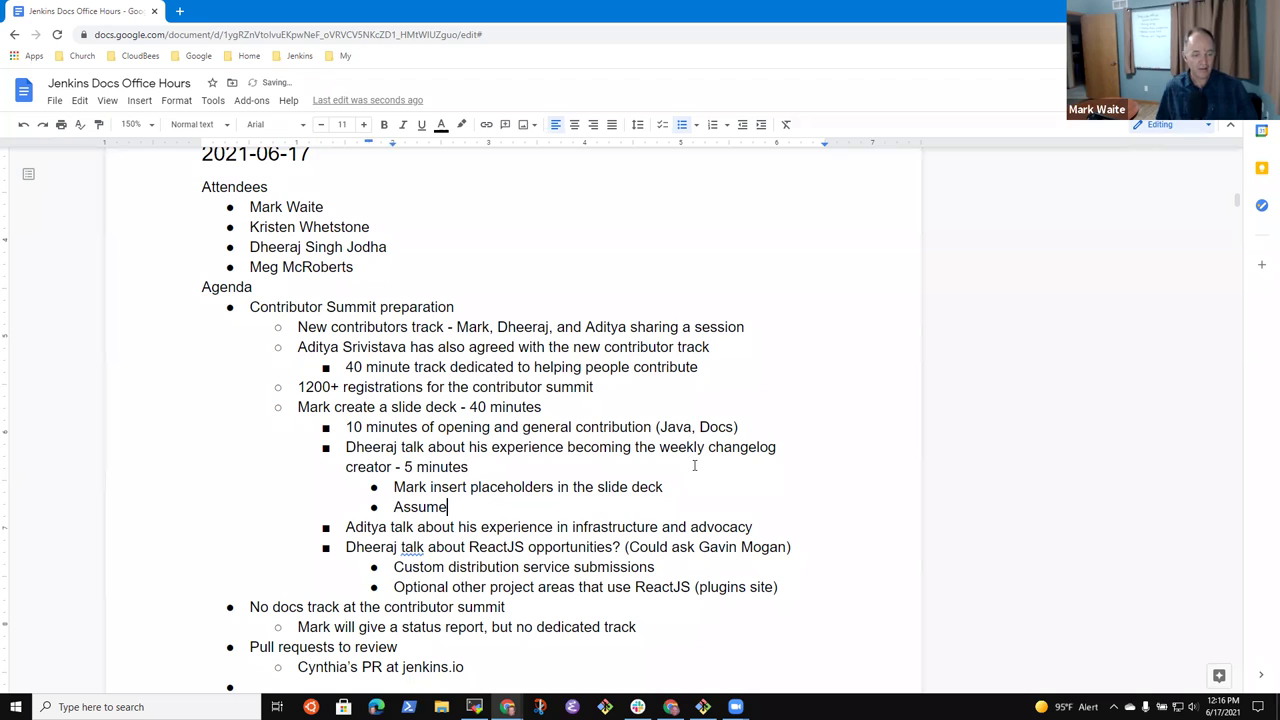
key("Down")
key("Down")
key("ctrl+Right")
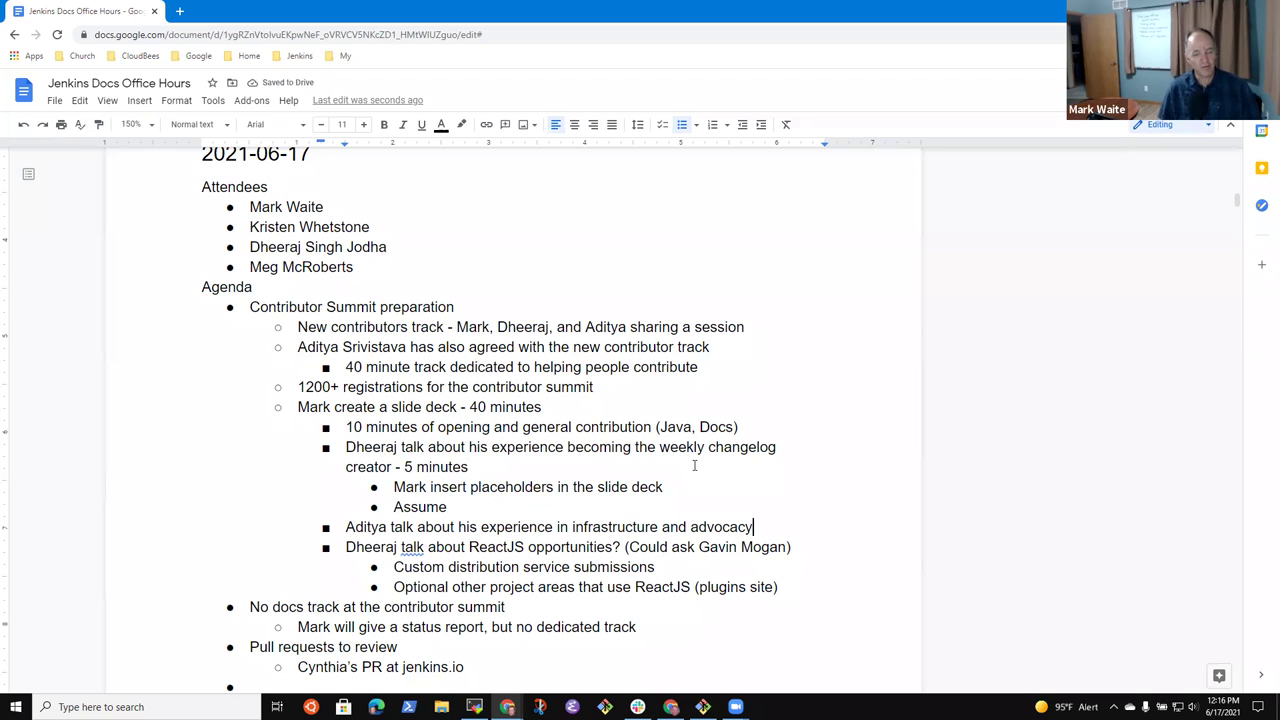
type("- 5 mi")
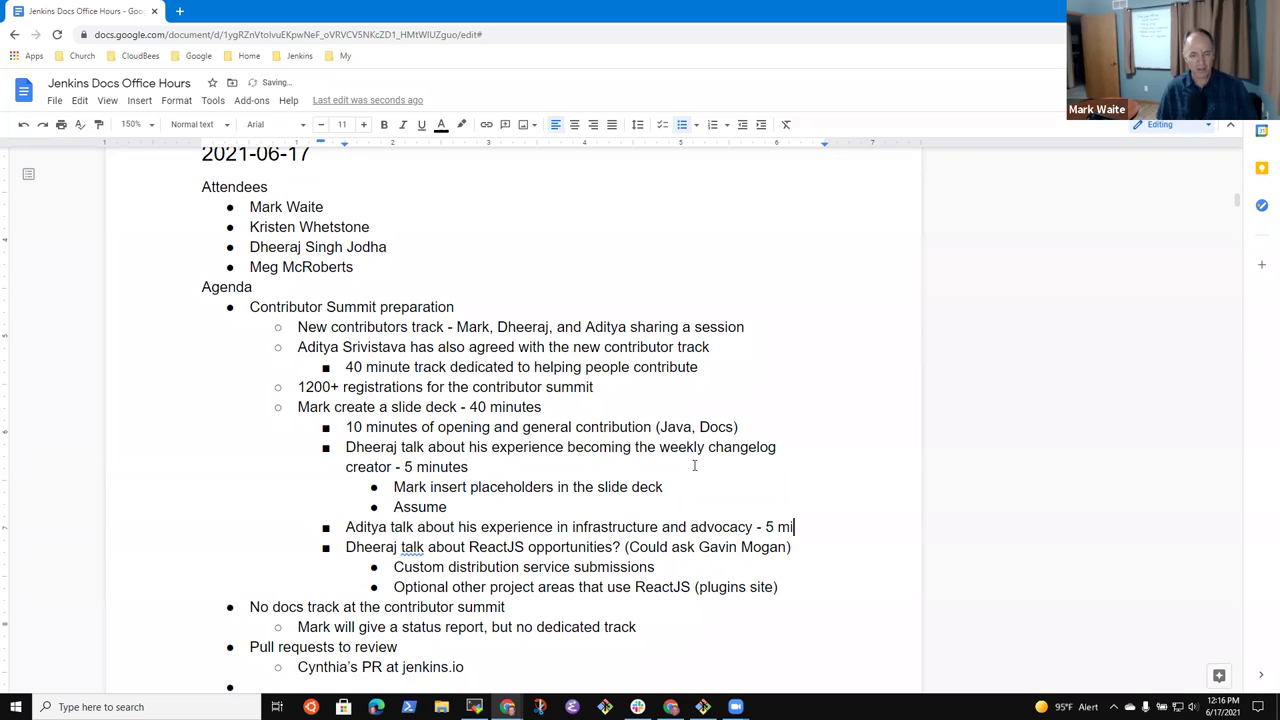
type("nutes")
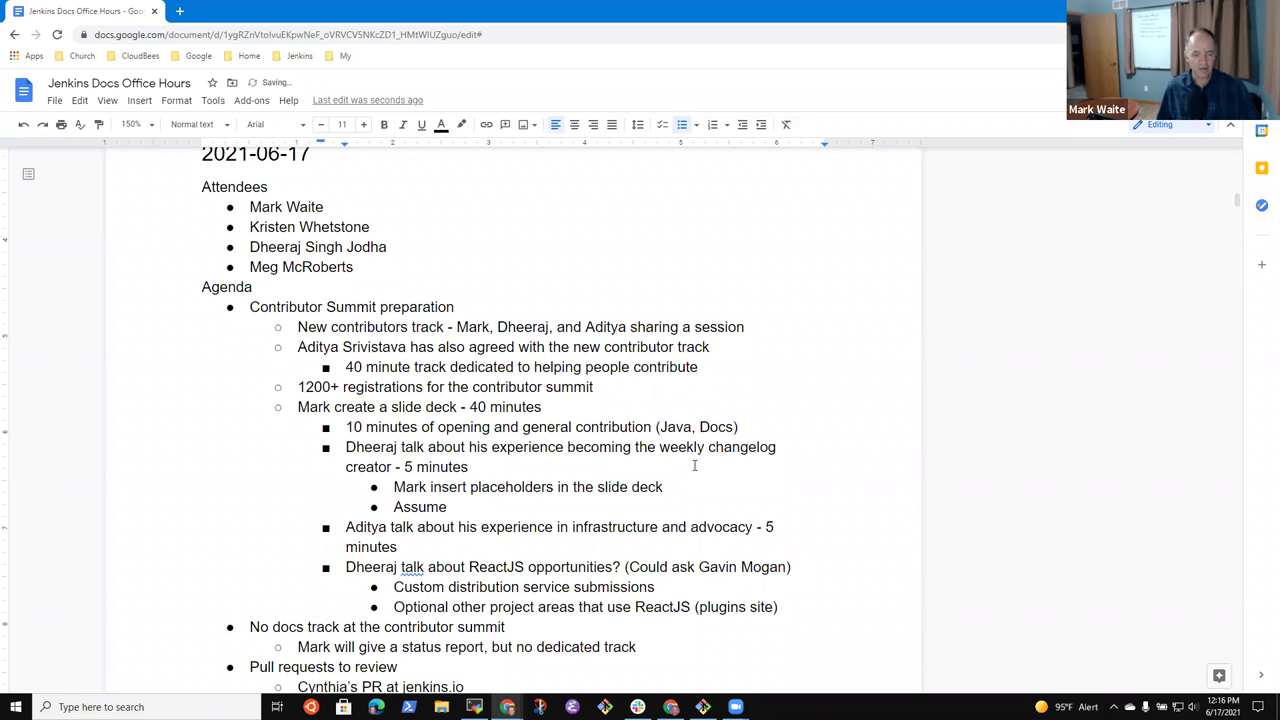
key("ctrl+shift+Left")
key("ctrl+shift+Left")
key("ctrl+shift+Left")
key("ctrl+shift+Left")
key("ctrl+shift+Left")
key("ctrl+shift+Left")
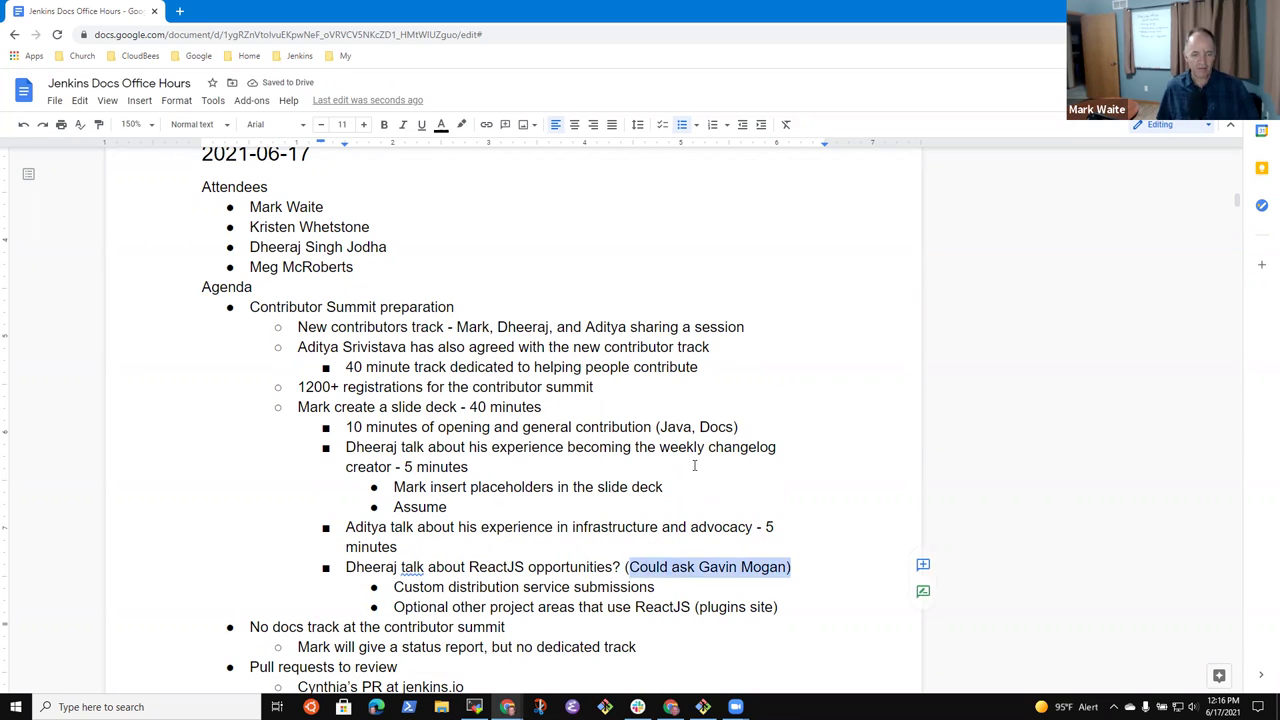
key("Delete")
type("- 5 minutes")
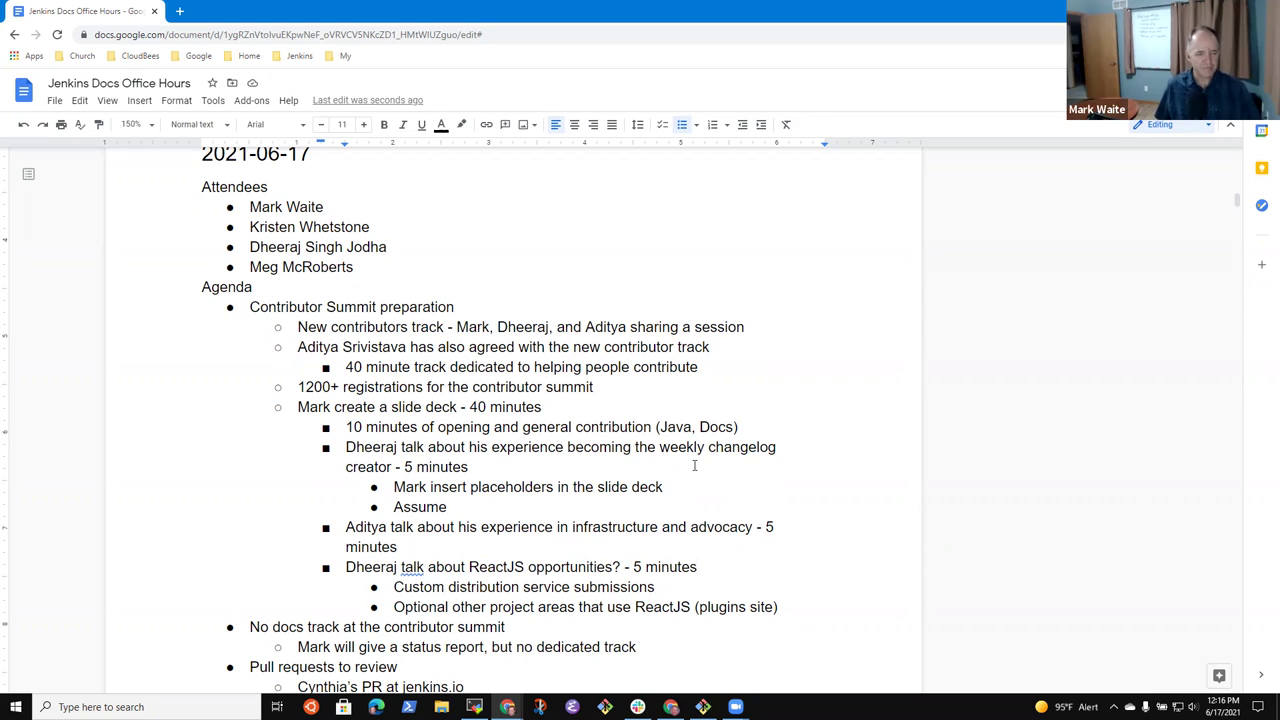
- Add a talk-level 'Question and answer - 10-15 minutes' item after the ReactJS points
key("End")
key("Return")
key("shift+Tab")
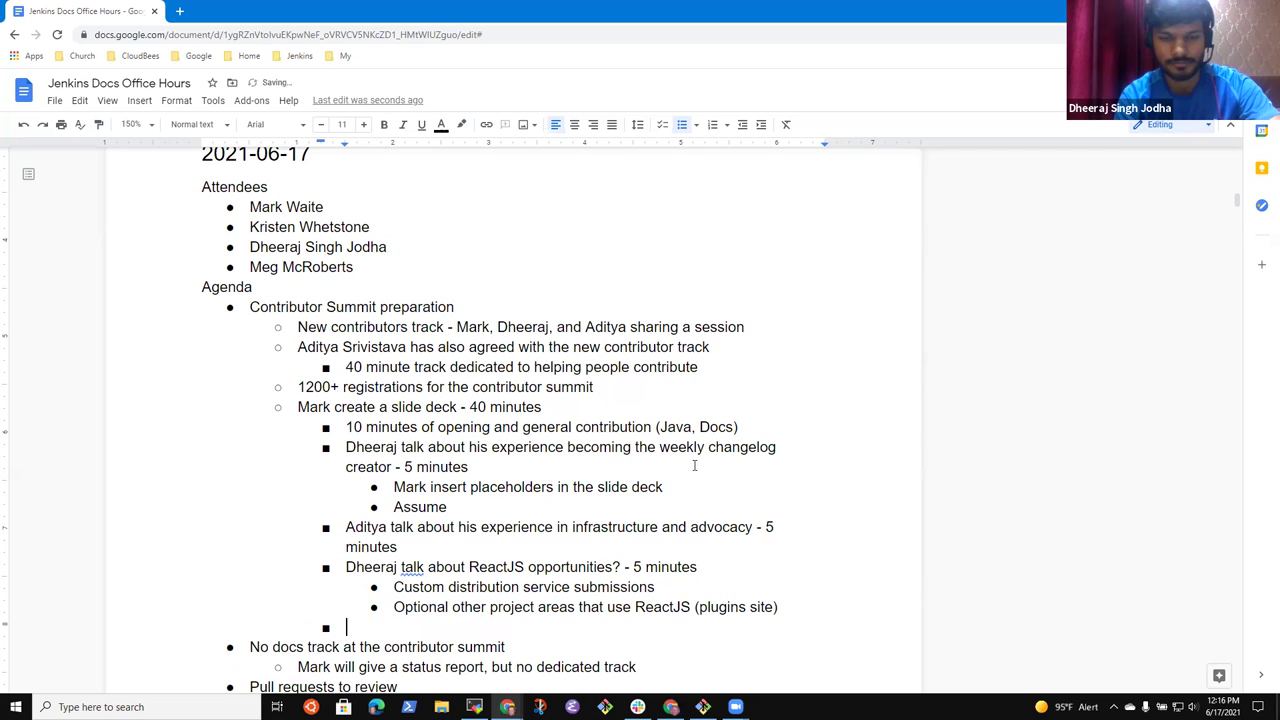
type("Question and an")
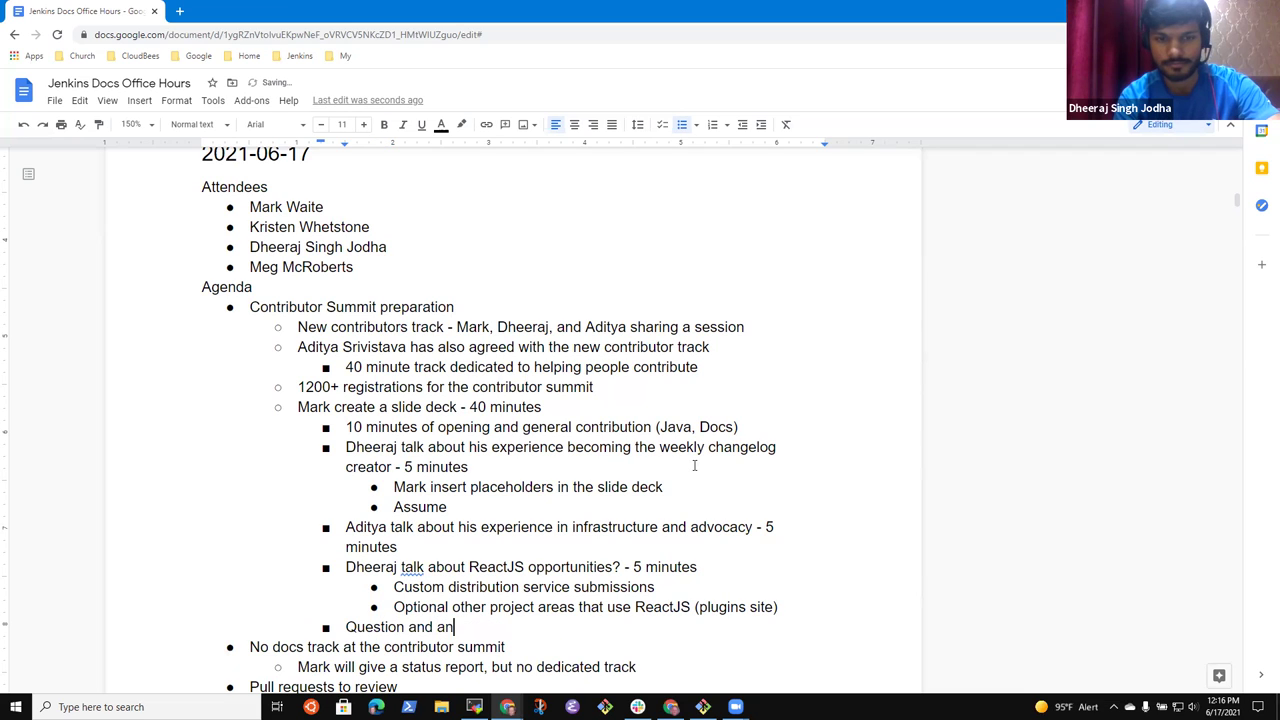
type("swer - ")
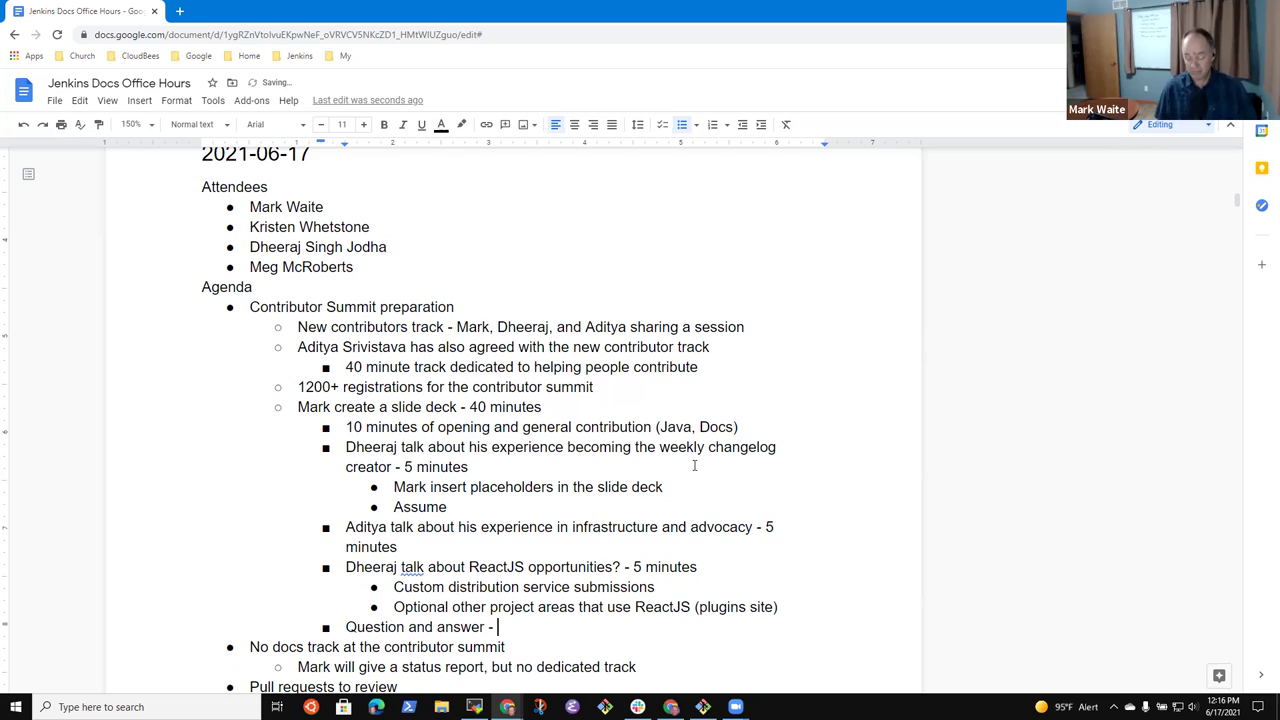
type("10-15 minutes")
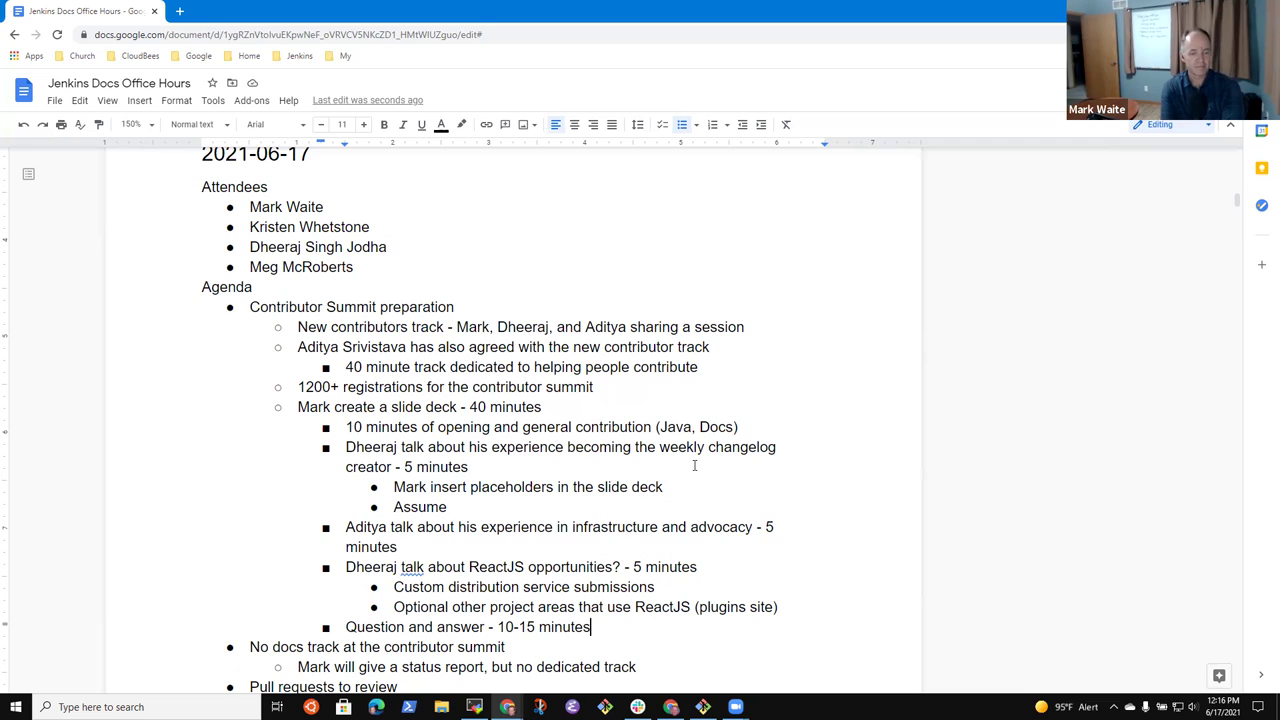
- Split '(Java, Docs)' into a nested 'Java' sub-point under the opening item
key("Up")
key("Up")
key("Up")
key("Up")
key("Up")
key("Up")
key("Up")
key("Up")
key("Up")
key("Up")
key("ctrl+Right")
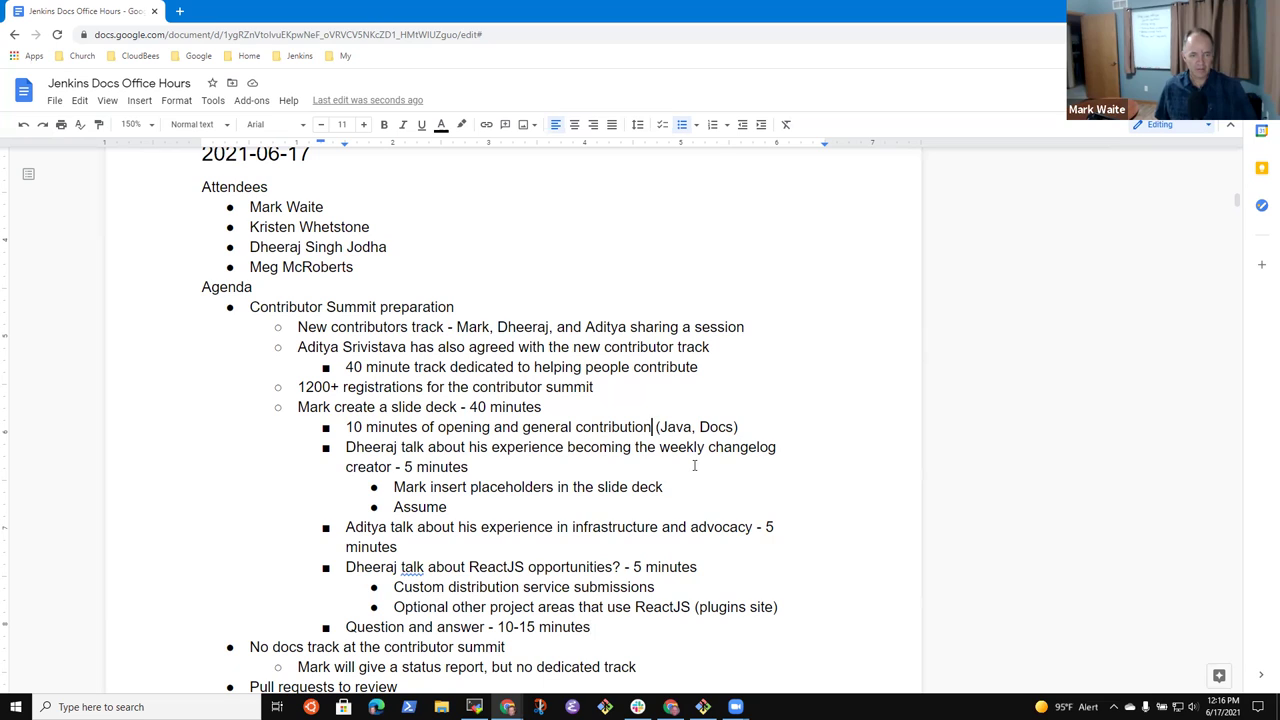
key("Return")
key("Tab")
key("Delete")
key("Delete")
type("J")
key("End")
key("shift+Left")
key("shift+Left")
key("shift+Left")
key("shift+Left")
key("shift+Left")
key("shift+Left")
key("shift+Left")
key("Delete")
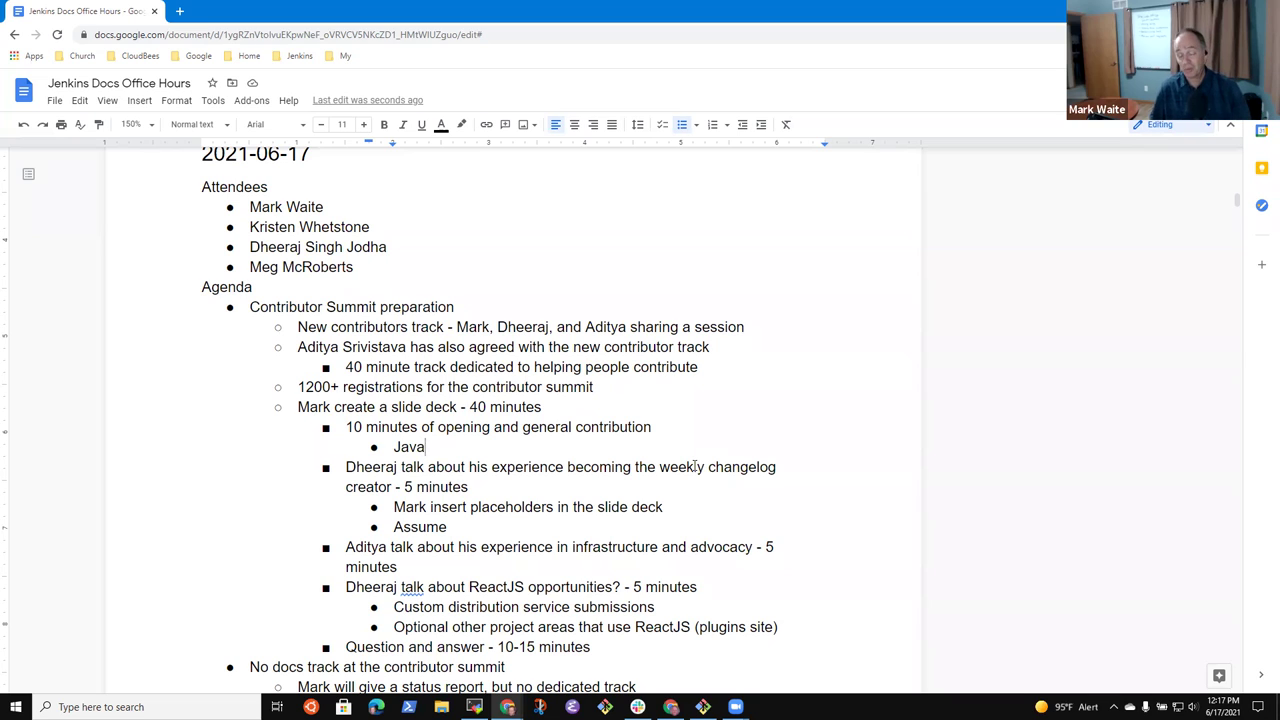
- Change 'and' to '&' in Aditya's 'infrastructure & advocacy' talk item
key("Up")
key("End")
key("Home")
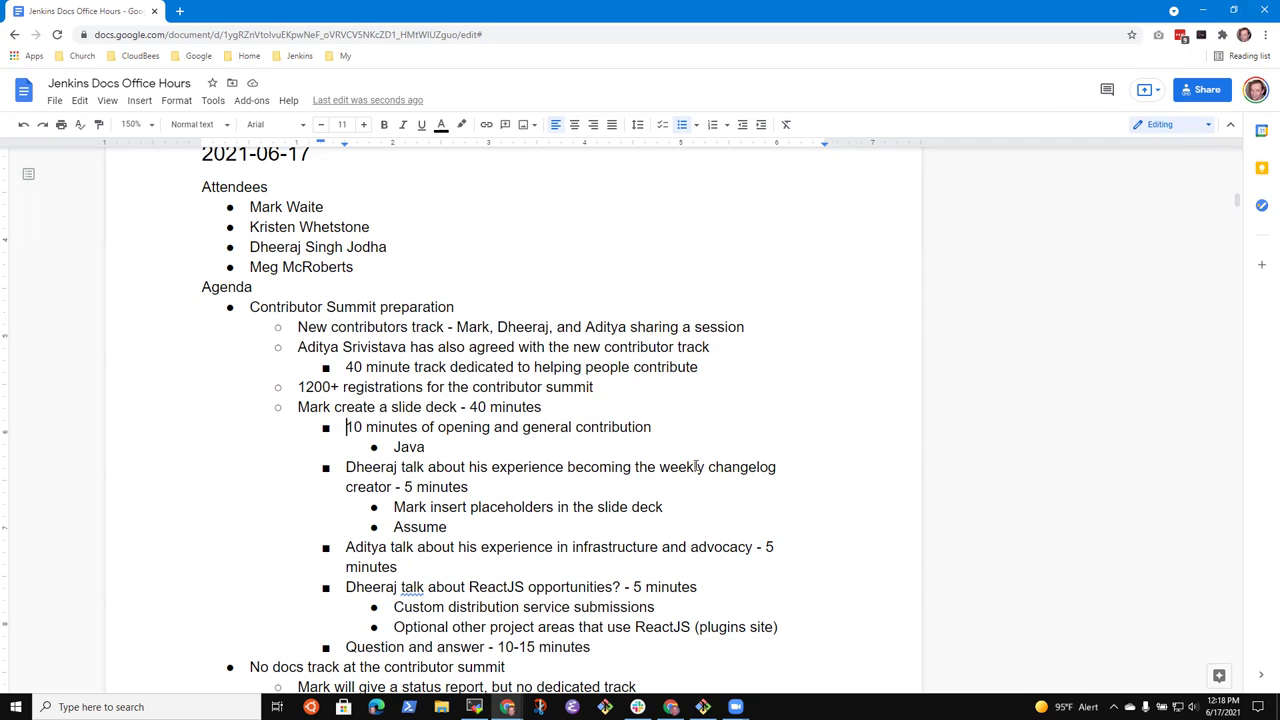
key("End")
key("Home")
key("End")
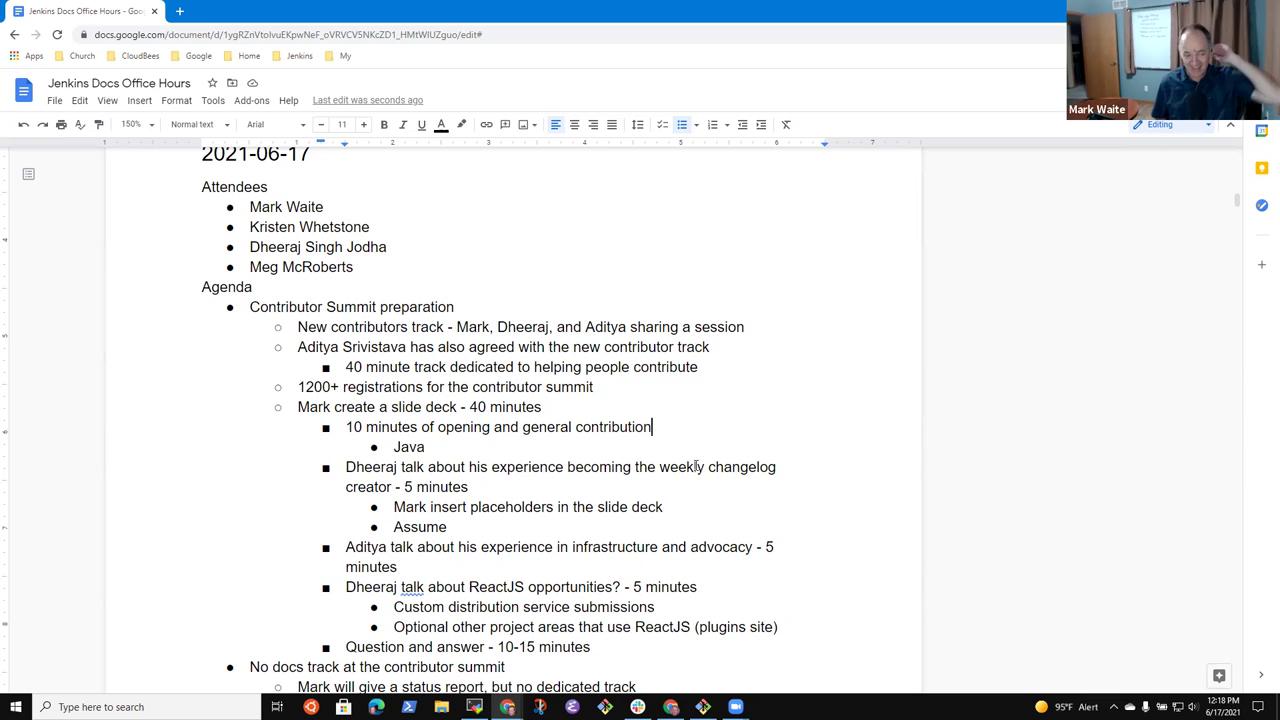
key("Down")
key("Down")
key("Down")
key("Down")
key("Down")
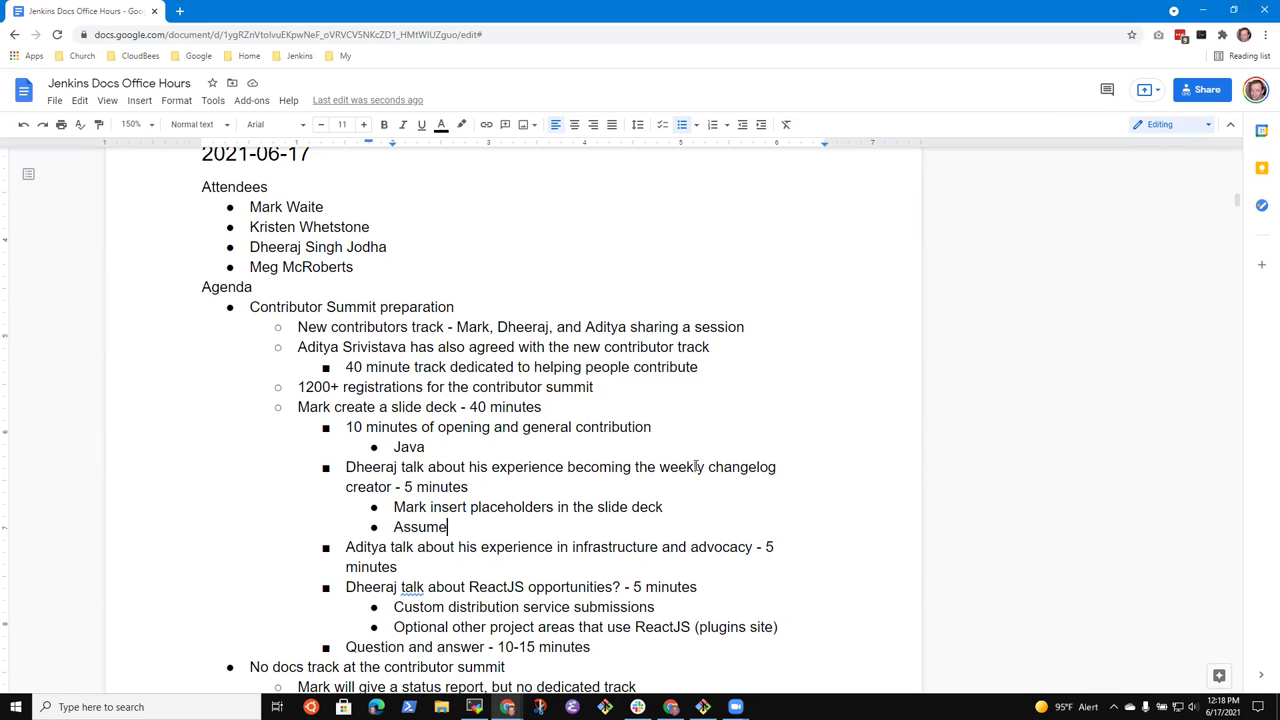
key("Down")
key("Down")
key("Up")
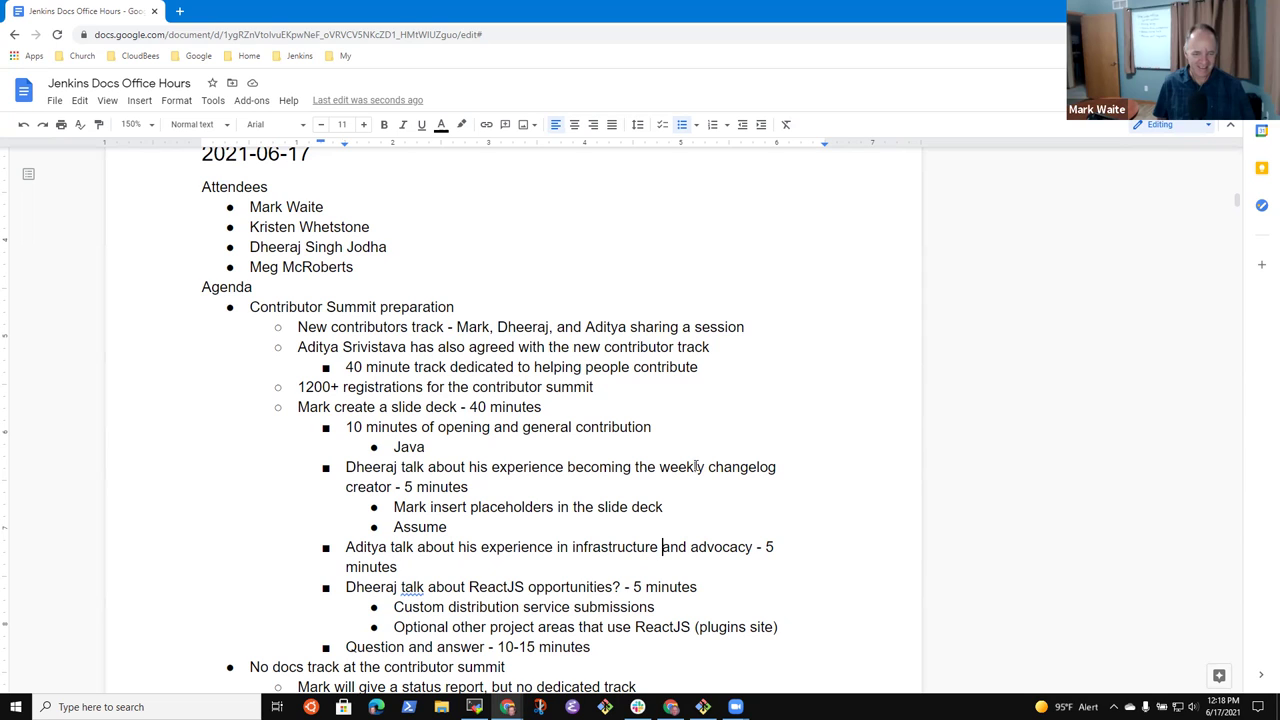
key("ctrl+shift+Left")
type("&")
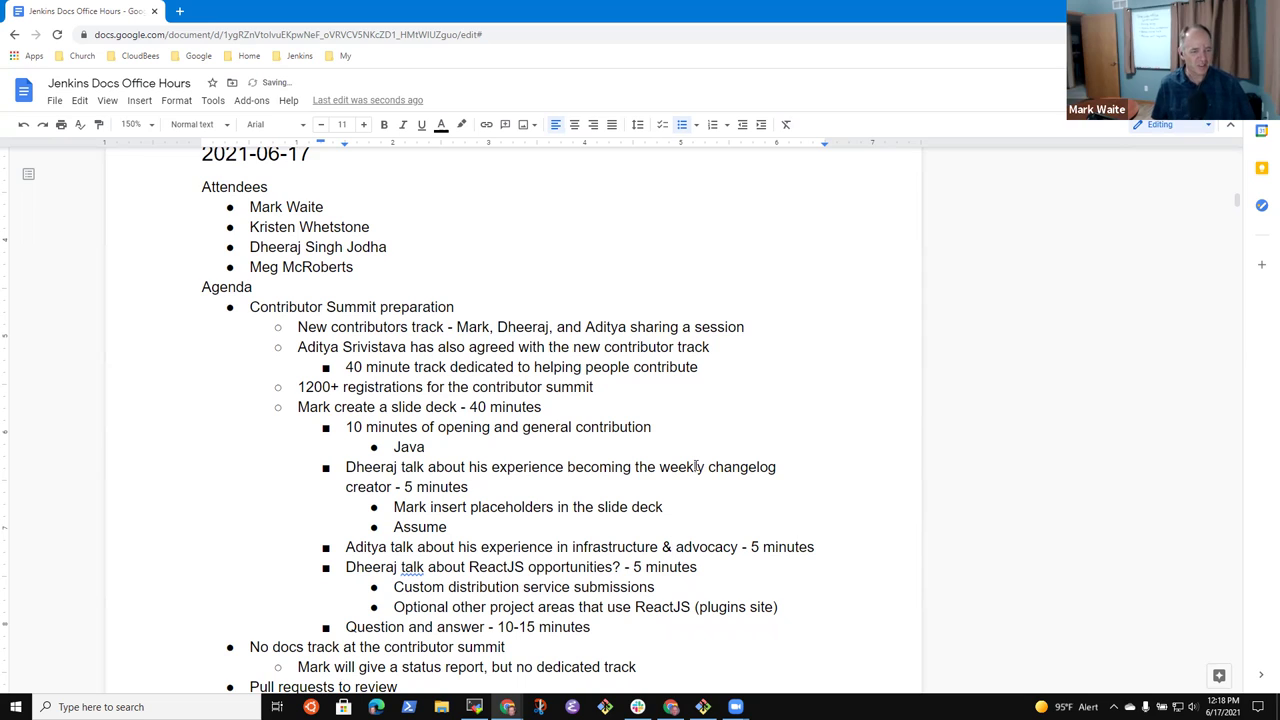
- Select the 'Mark create a slide deck' line in the summit preparation list
key("Up")
key("Up")
key("Up")
key("Up")
key("Up")
key("Up")
key("Up")
key("Up")
key("Up")
key("Up")
key("Up")
key("shift+Down")
key("Down")
key("Down")
key("Down")
key("Down")
key("Down")
key("Up")
key("Home")
key("shift+End")
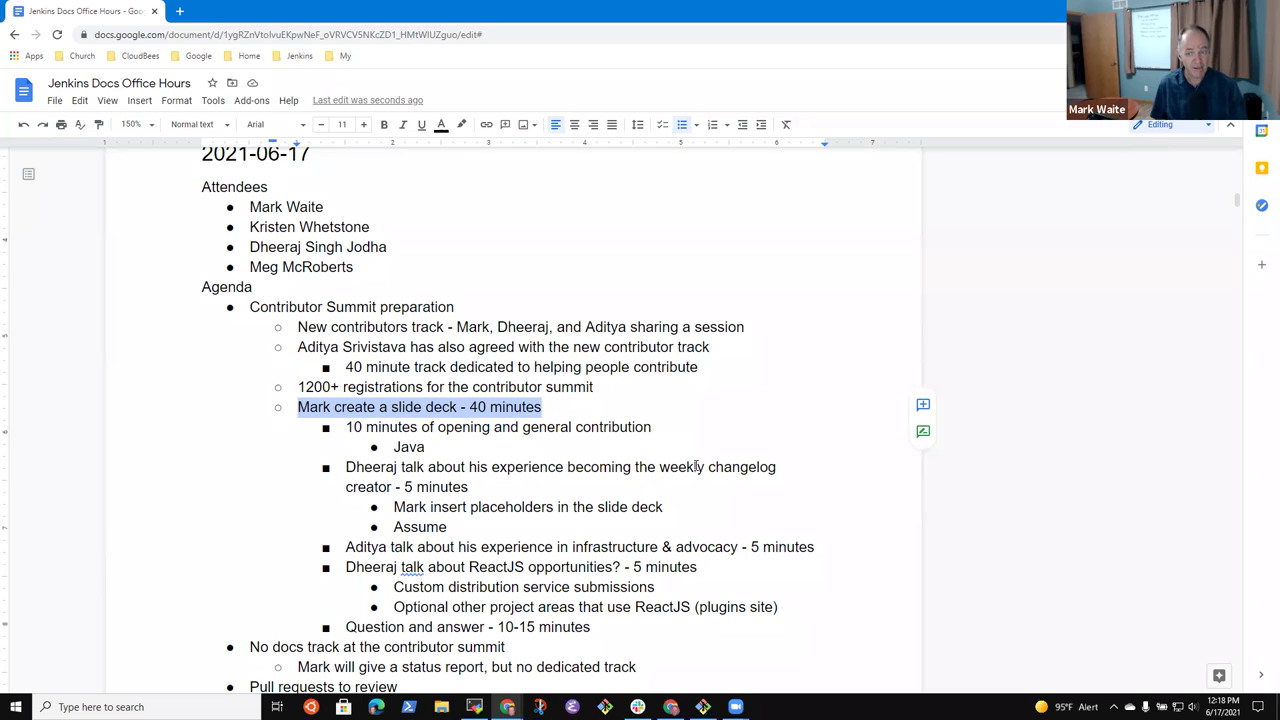
key("Down")
key("Down")
key("Down")
key("Down")
key("Down")
key("Down")
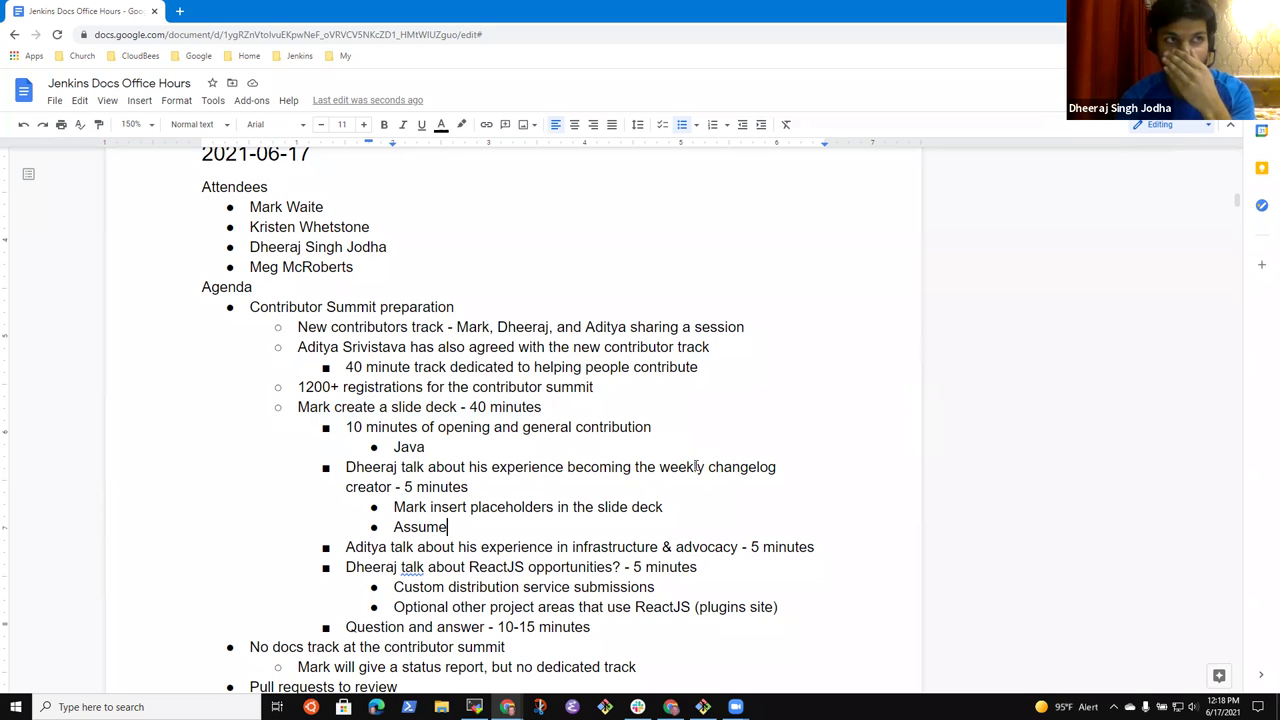
key("Up")
key("Up")
key("Up")
key("Up")
key("Up")
key("Up")
key("Up")
key("Up")
key("Up")
key("Up")
key("Up")
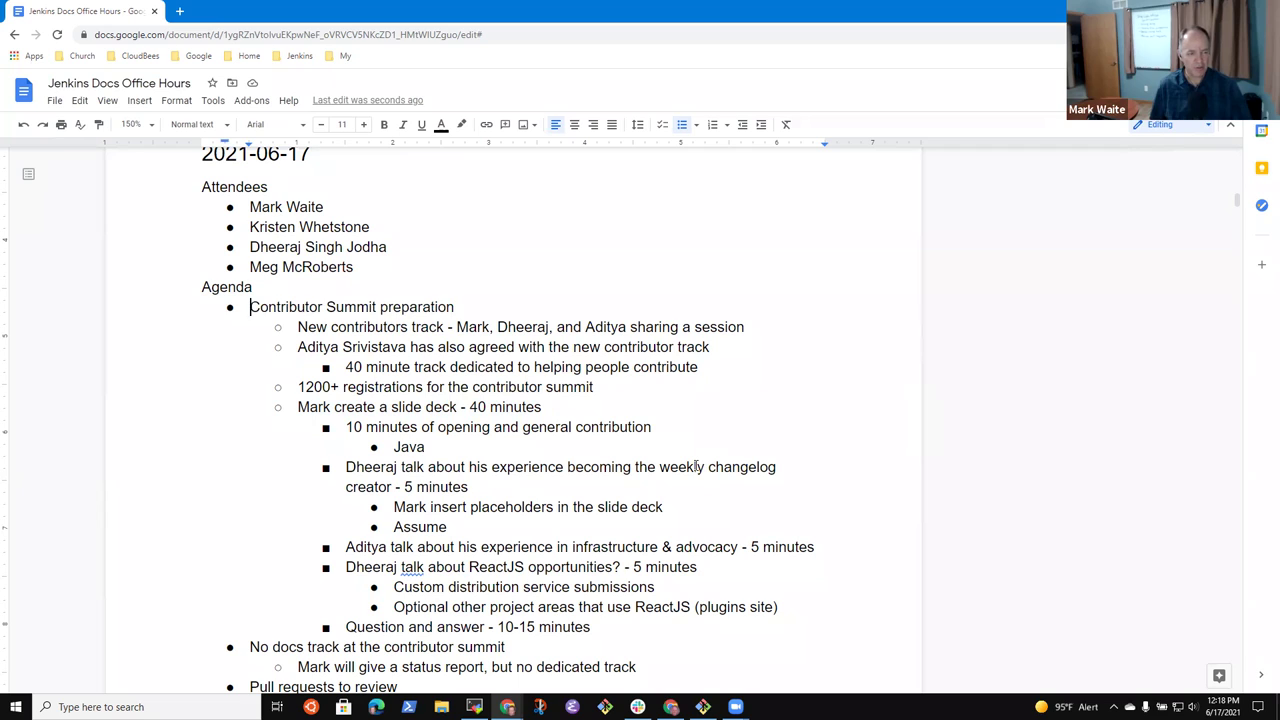
key("shift+End")
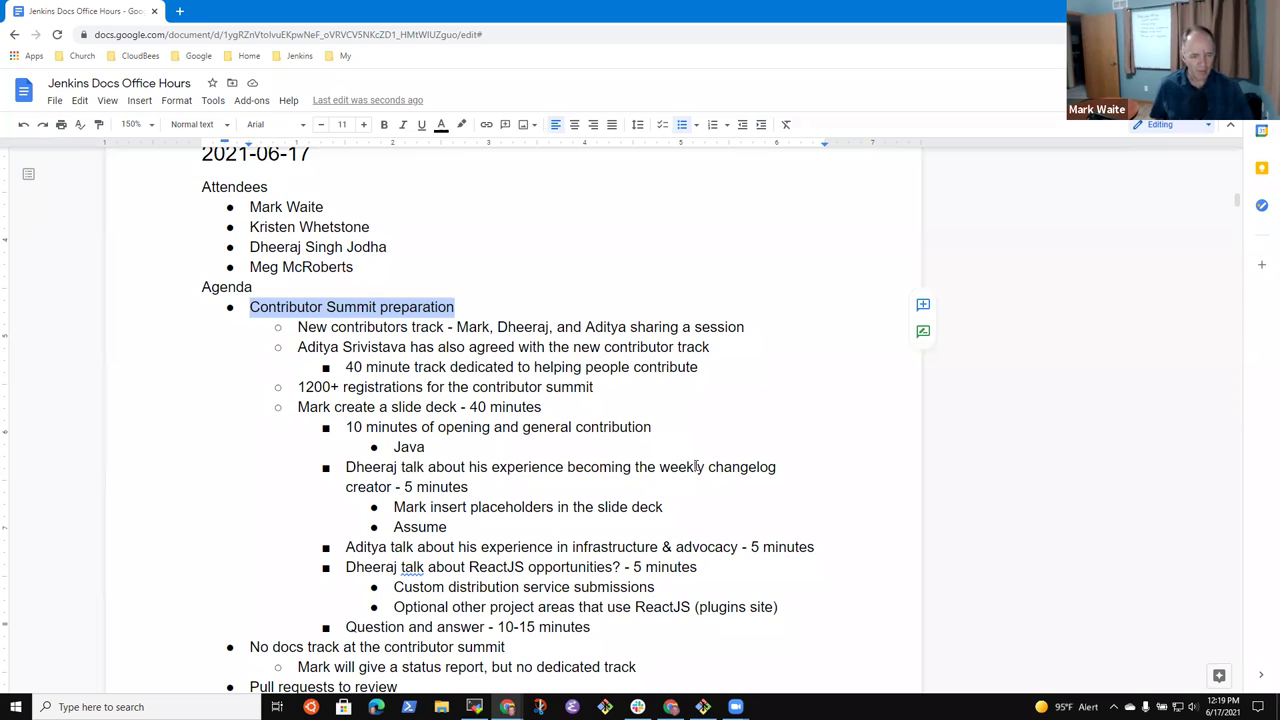
key("Down")
key("Down")
key("Down")
key("Down")
key("Down")
key("Down")
key("Down")
key("Down")
key("Down")
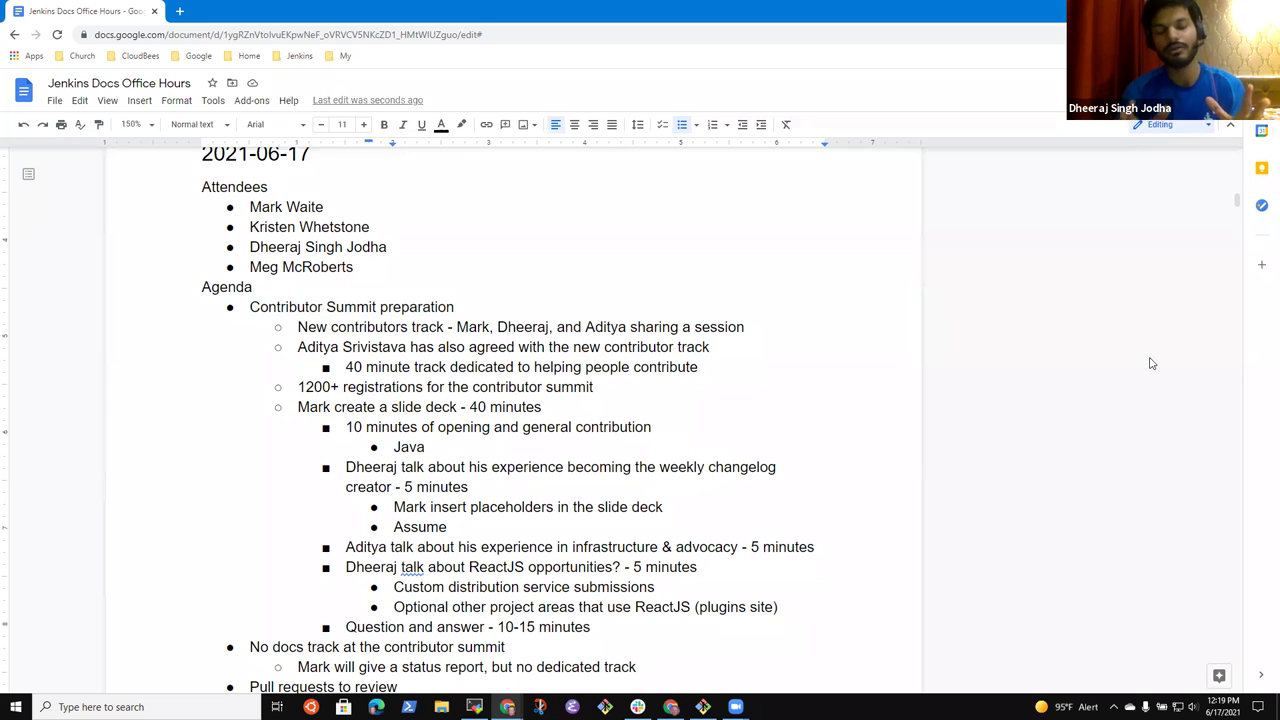
- Search 'Contribut' in a new tab and open the Jenkins Contributor Summit @ cdCon 2021 doc
left_click(180, 12)
type("Contribut")
key("BackSpace")
key("BackSpace")
key("BackSpace")
key("BackSpace")
key("BackSpace")
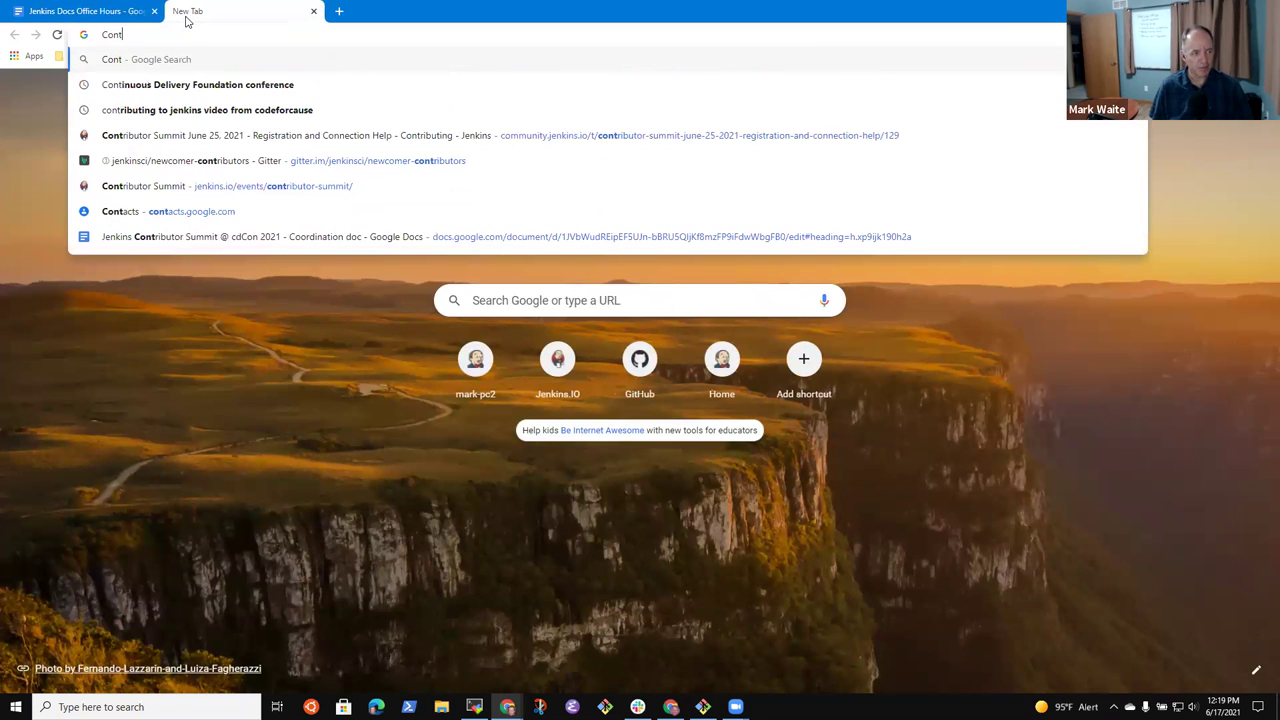
left_click(347, 237)
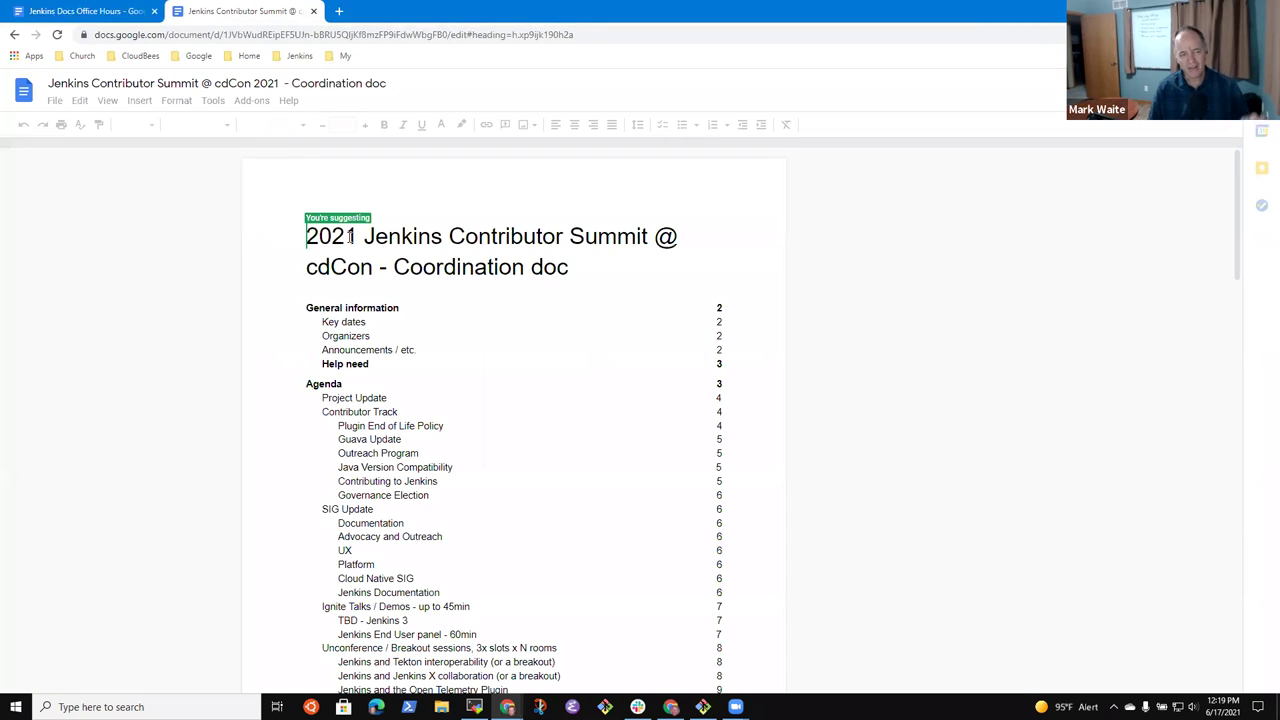
scroll(407, 394, "down", 13)
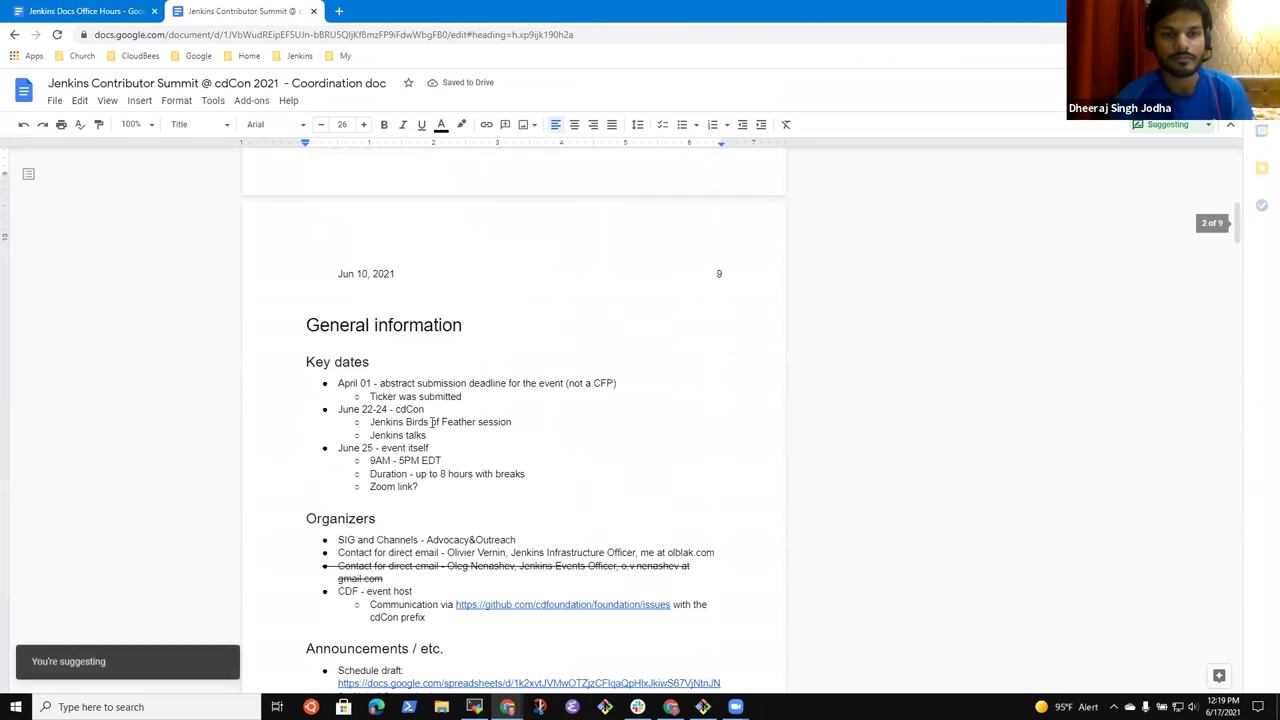
- Copy the coordination doc's web address and return to the Office Hours notes
scroll(503, 437, "down", 2)
scroll(537, 477, "up", 10)
left_click(246, 38)
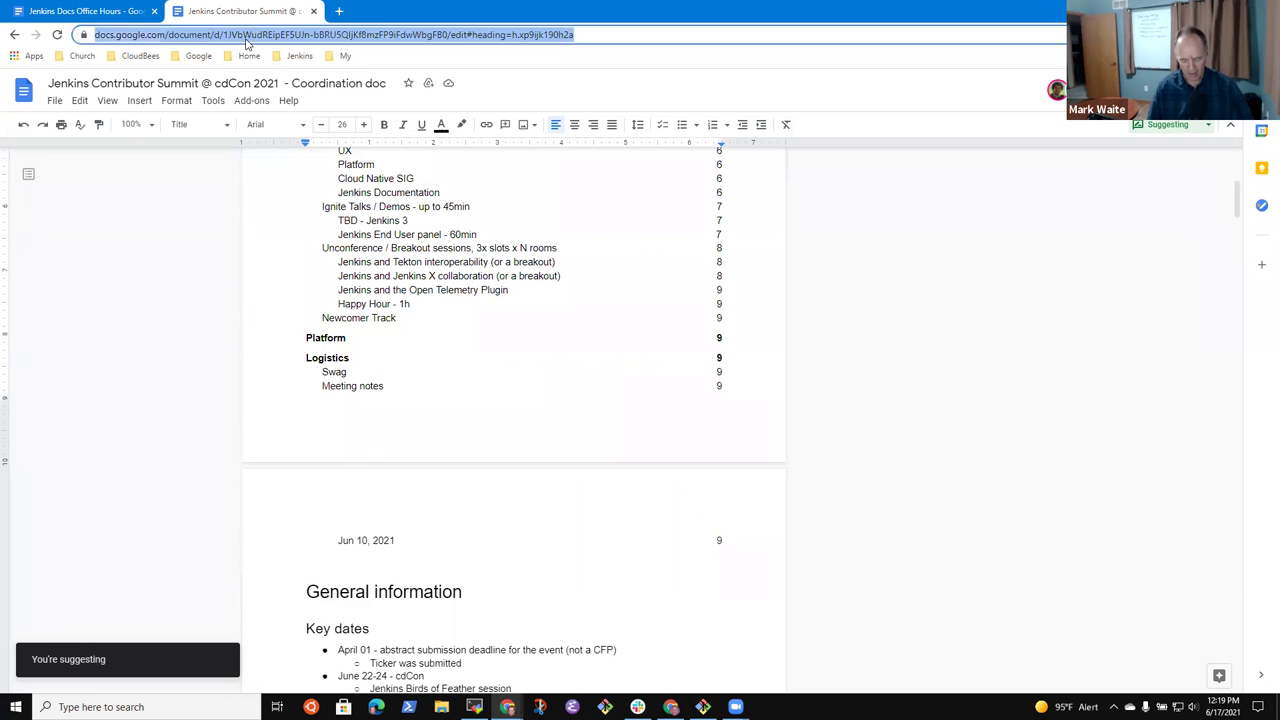
left_click(80, 11)
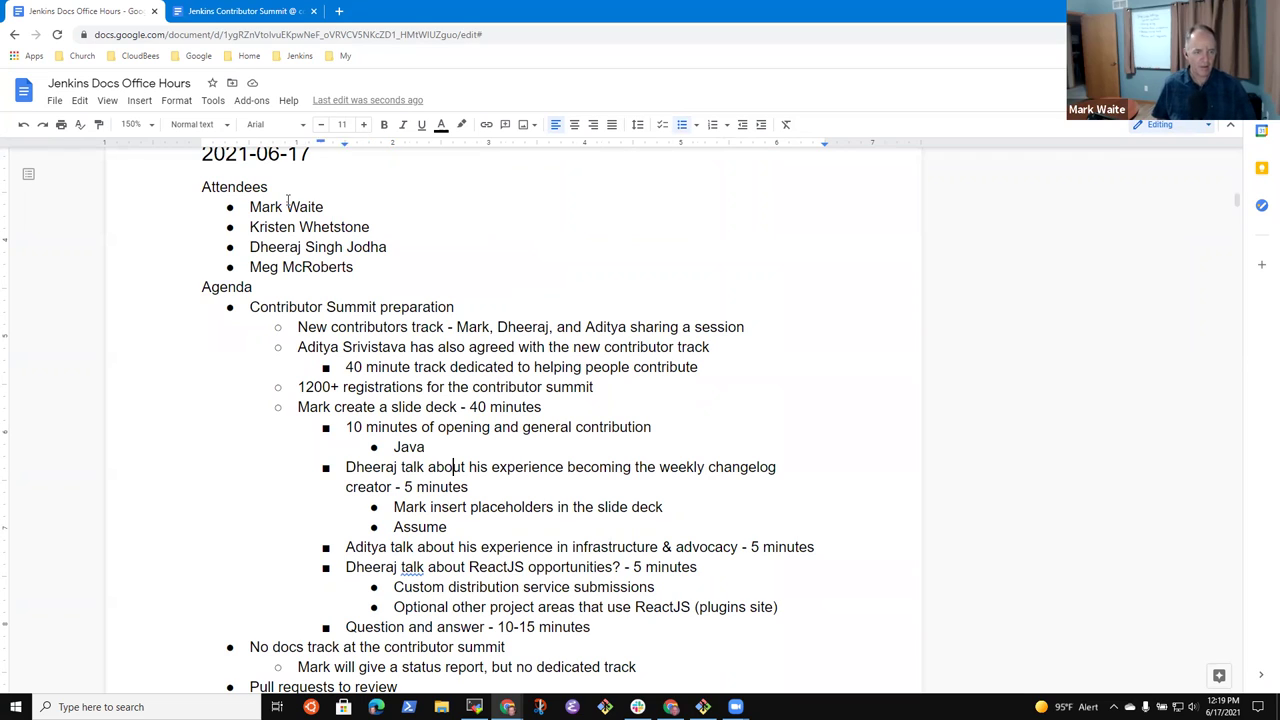
- Type '(draft outline, draft schedule)', linking 'draft outline' to the coordination doc
type("(draft sxche")
key("BackSpace")
key("BackSpace")
key("BackSpace")
key("BackSpace")
key("BackSpace")
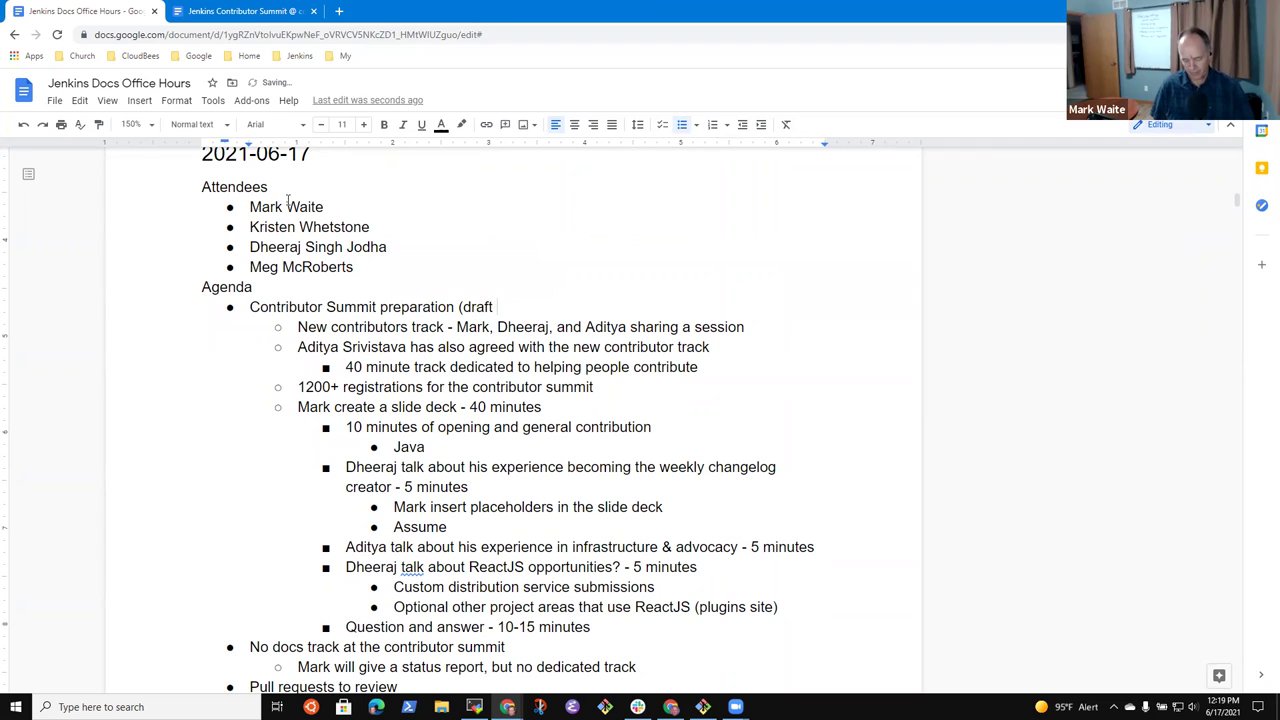
type("outline,")
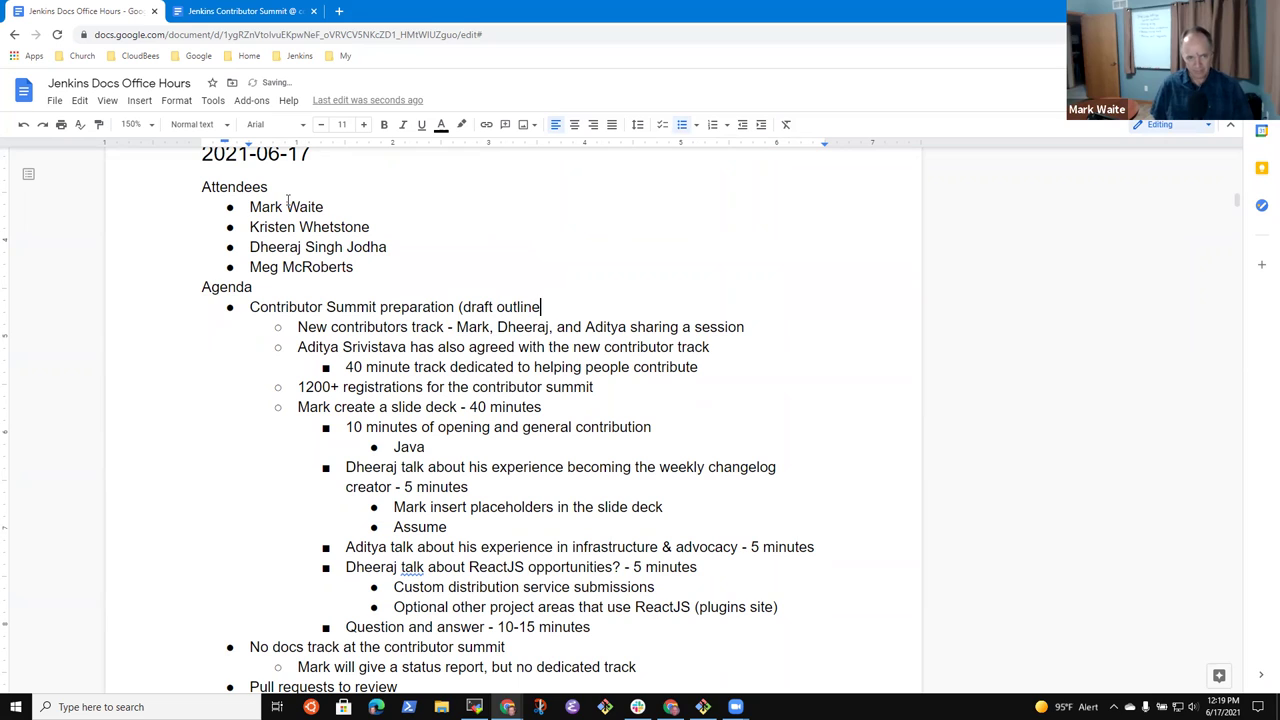
key("Left")
key("Left")
key("ctrl+shift+Left")
key("ctrl+shift+Left")
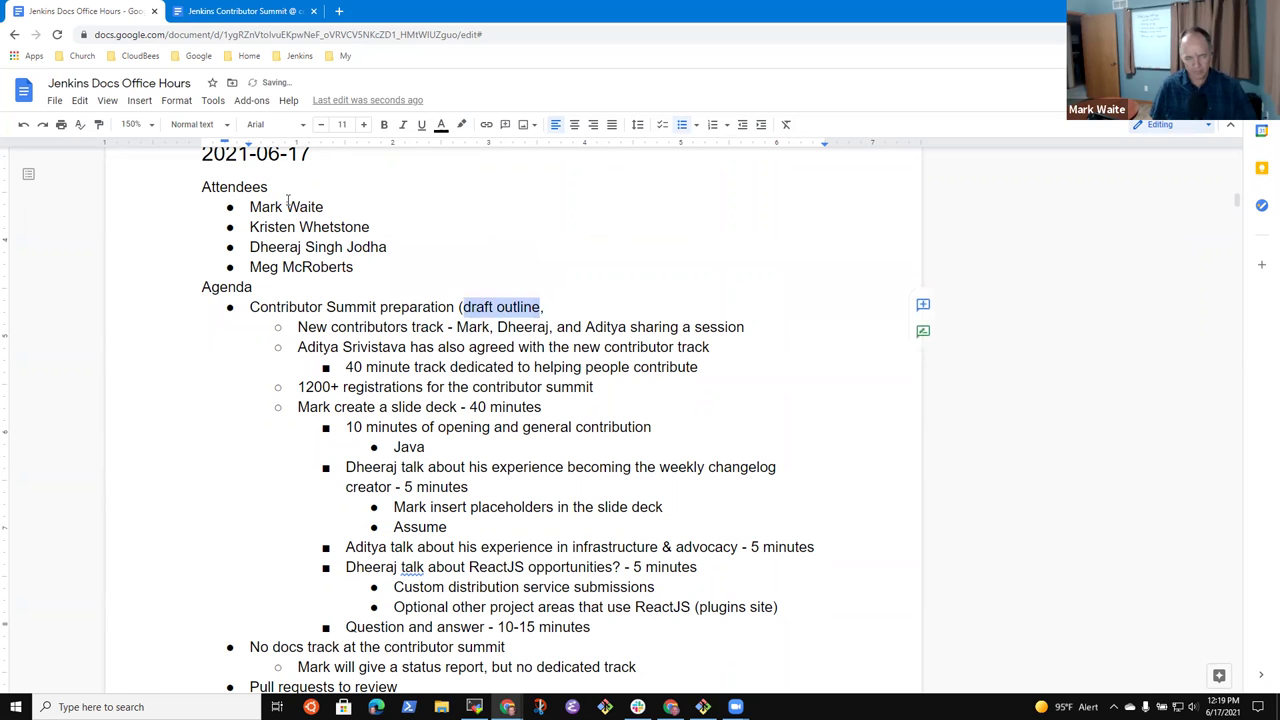
key("ctrl+k")
key("ctrl+v")
key("Return")
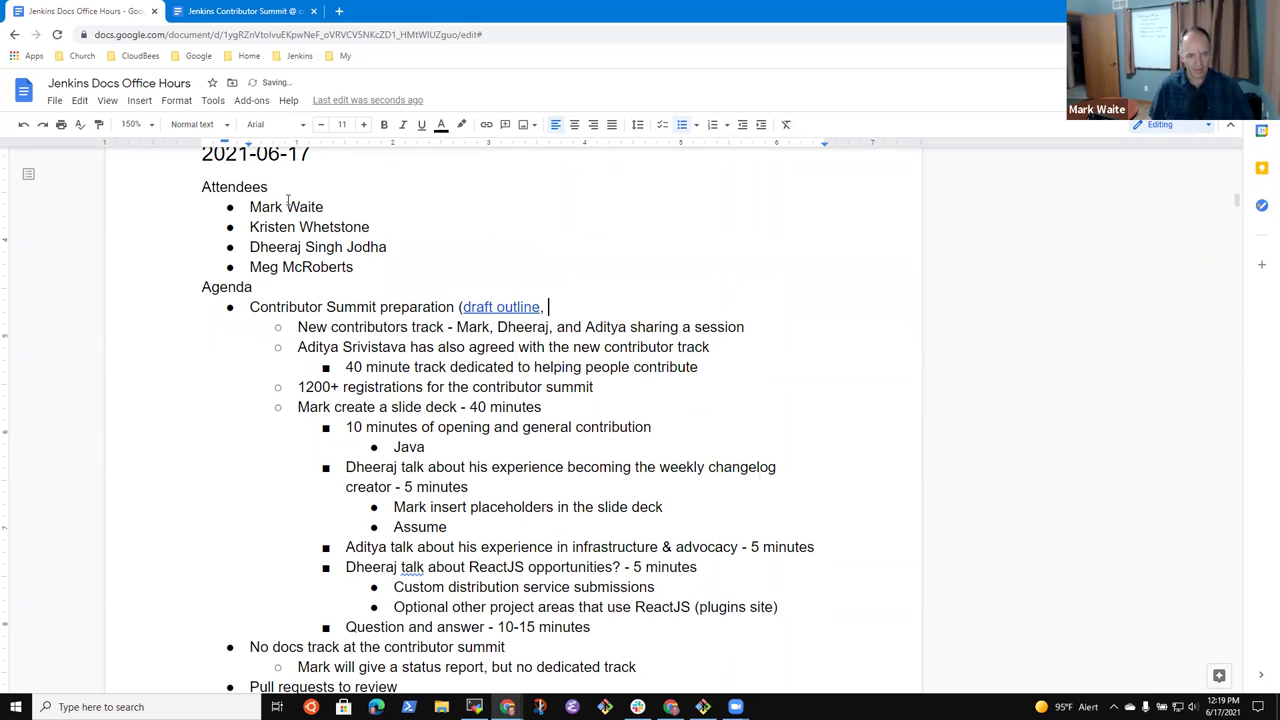
type("draft schedule)")
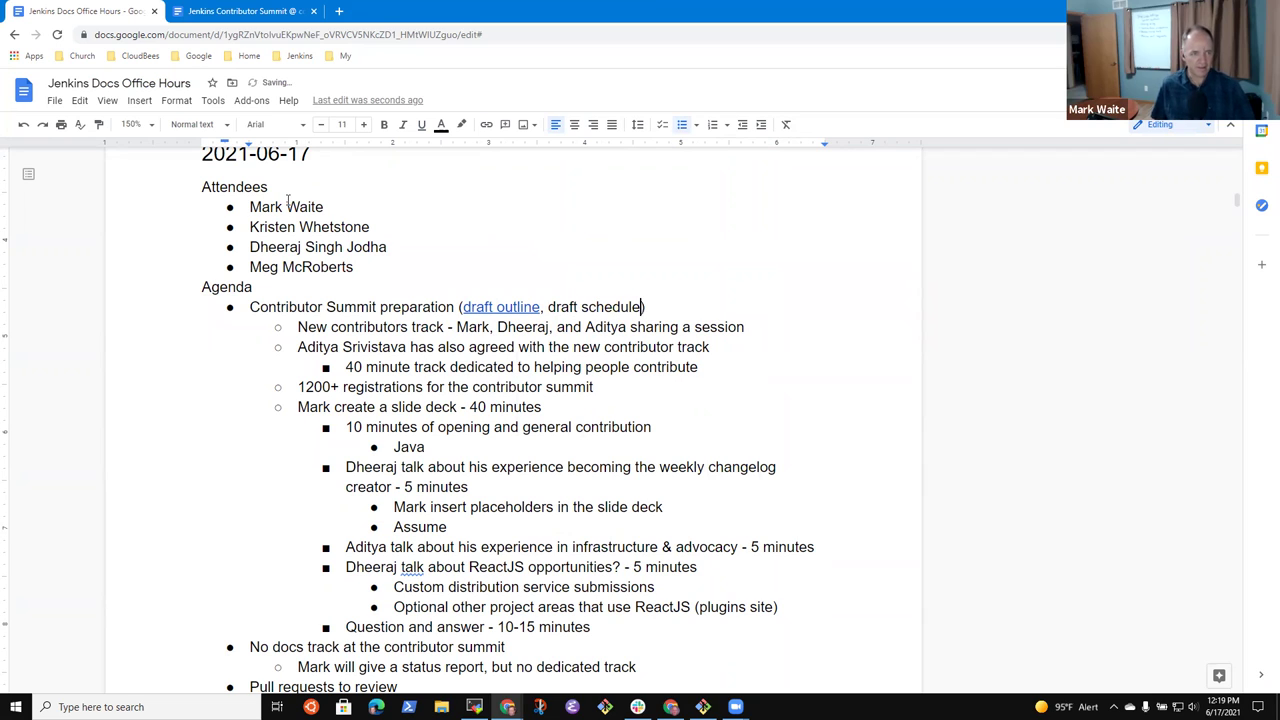
- Open the Contributor Summit schedule spreadsheet from the coordination doc's Schedule draft link and zoom to 150%
left_click(232, 12)
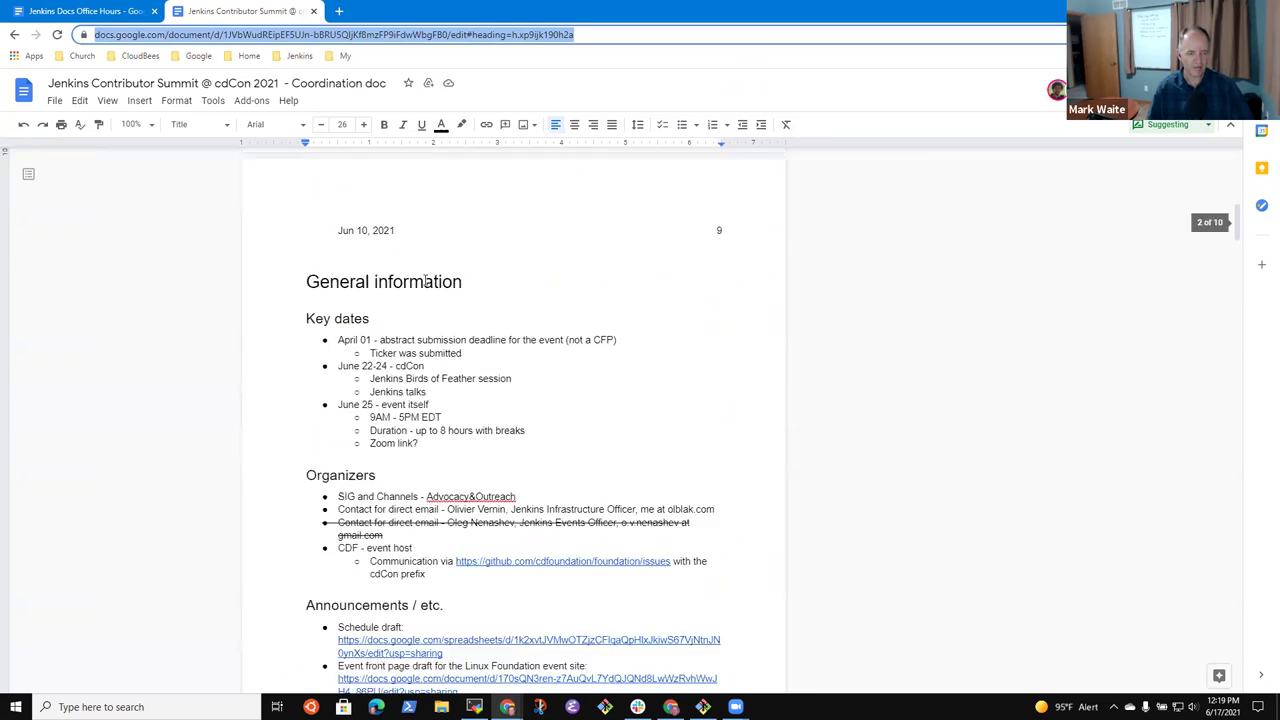
scroll(427, 285, "down", 3)
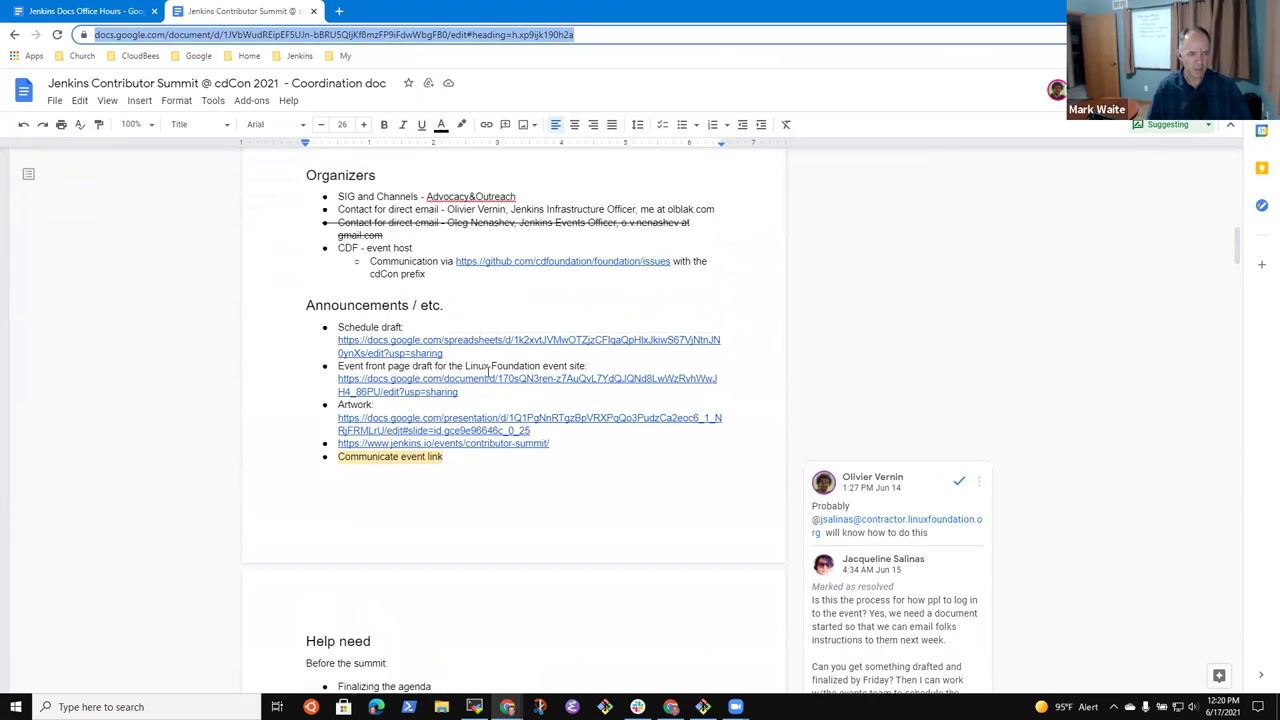
scroll(489, 372, "down", 3)
scroll(491, 366, "up", 4)
left_click(396, 360)
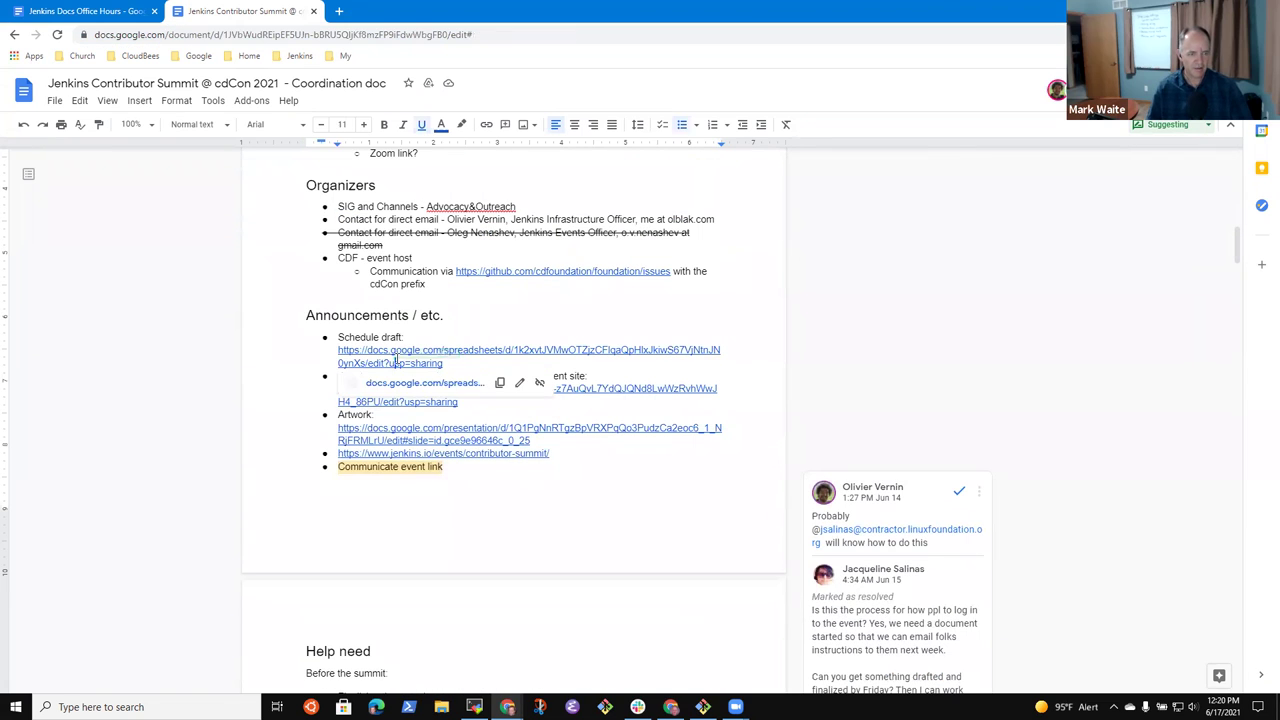
left_click(428, 388)
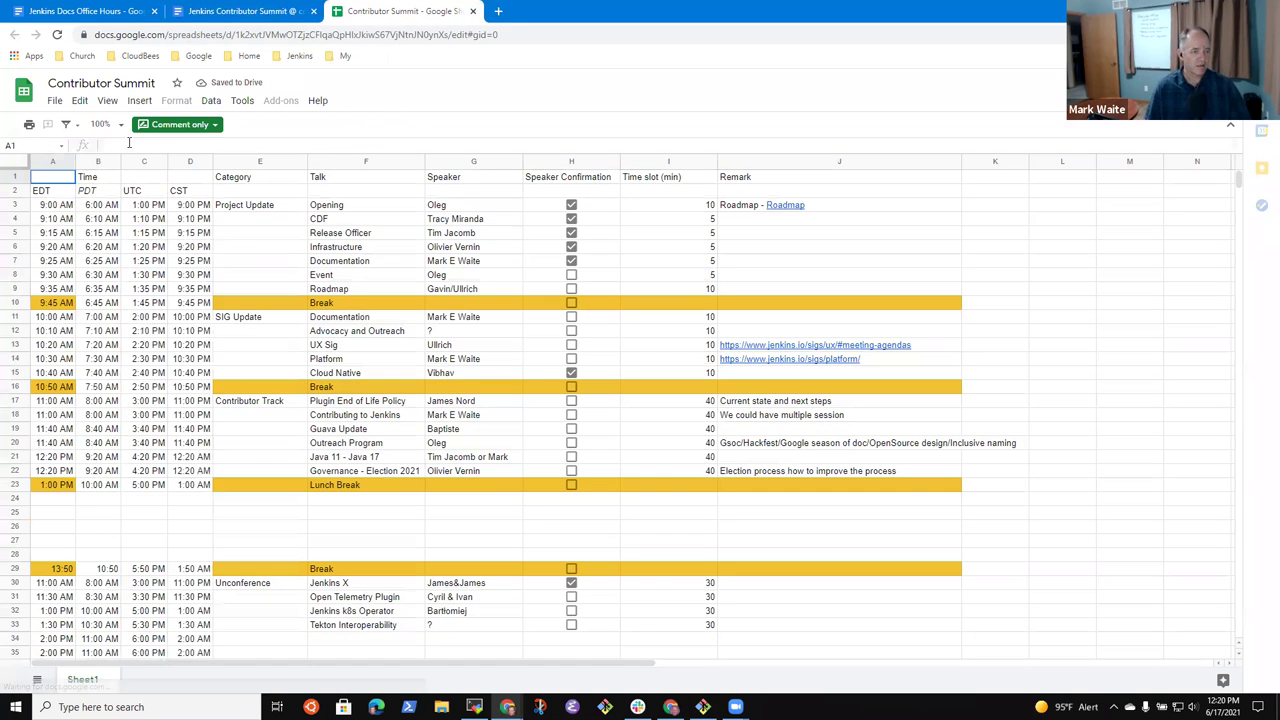
left_click(120, 127)
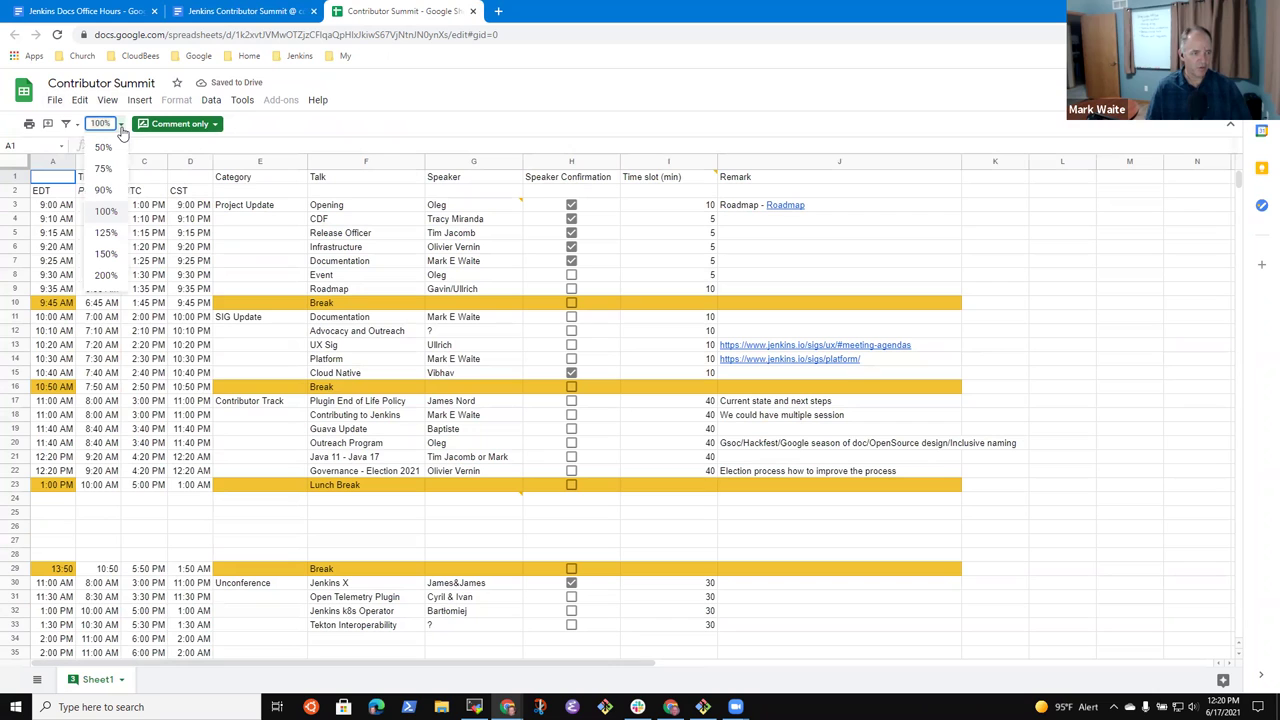
left_click(108, 254)
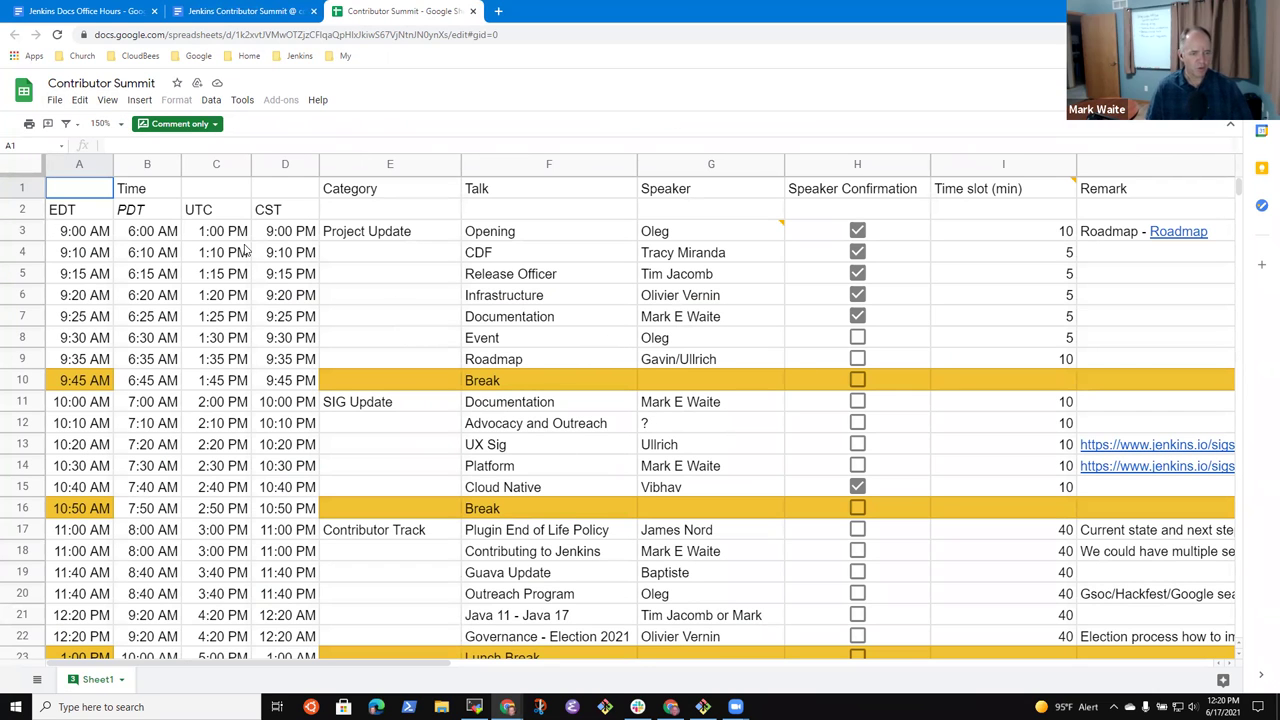
- Select the Opening, Plugin End of Life Policy and Contributing to Jenkins talk rows
left_click(17, 232)
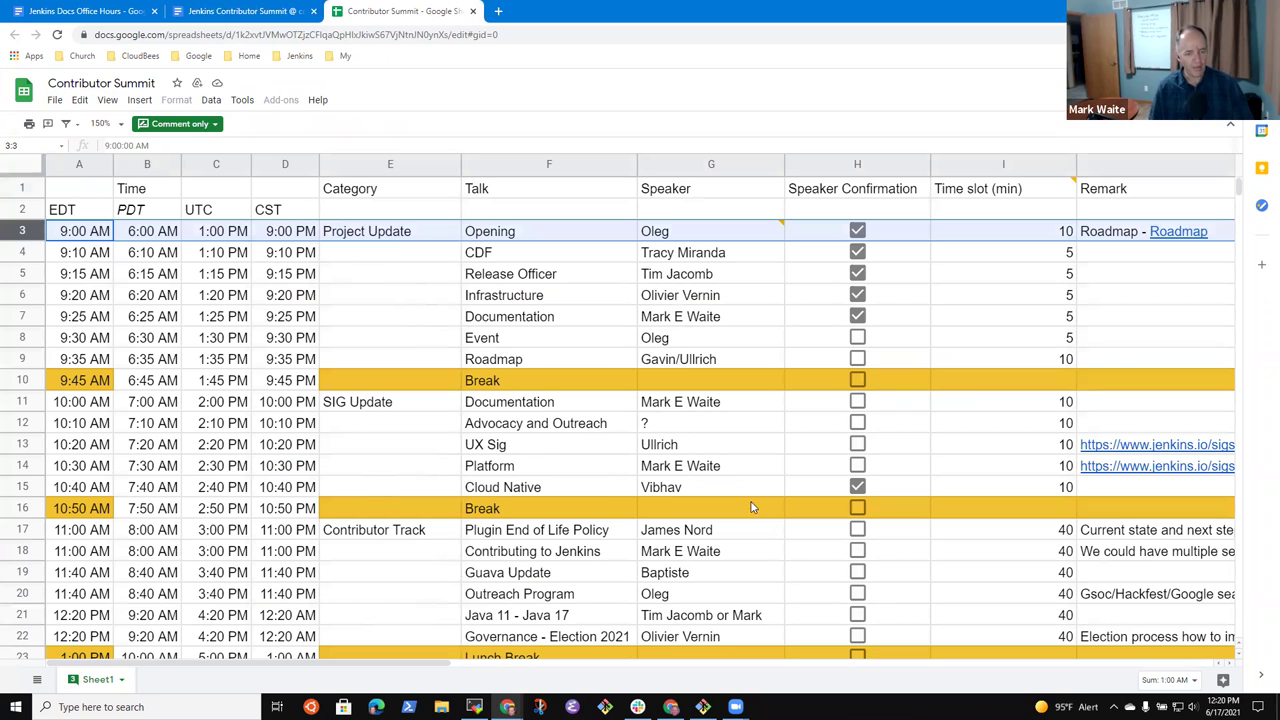
left_click(606, 533)
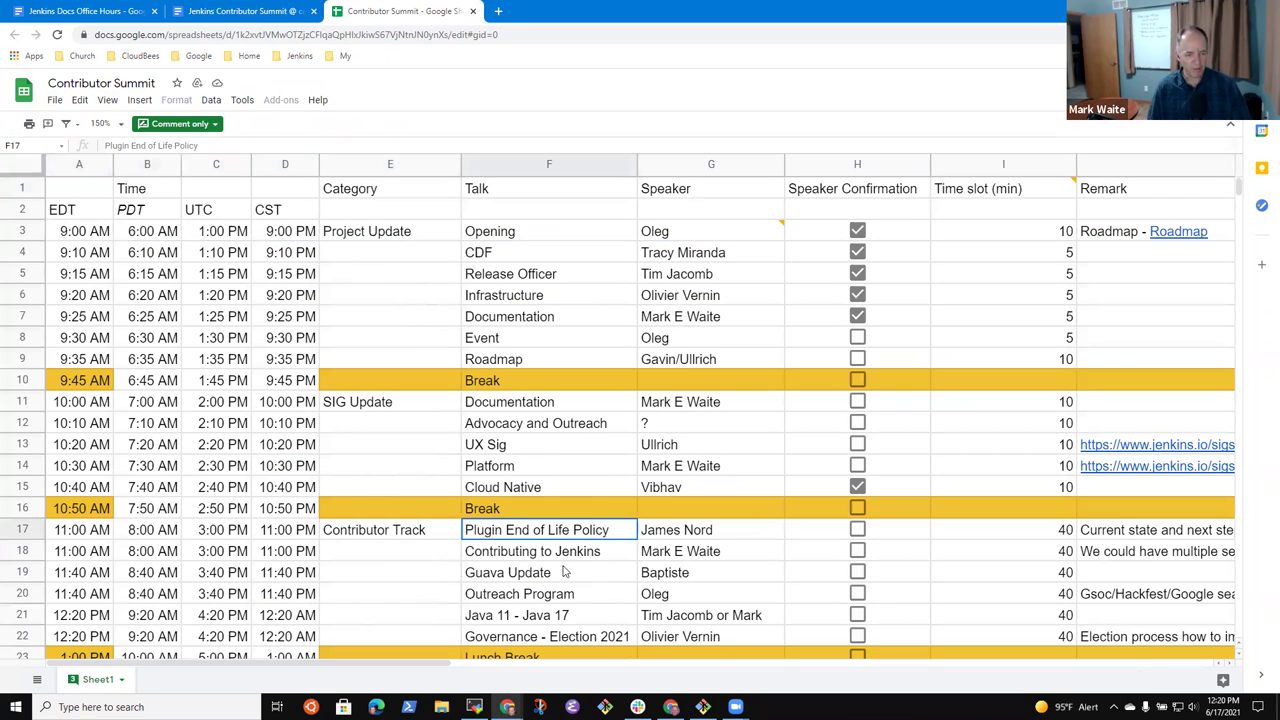
left_click(577, 548)
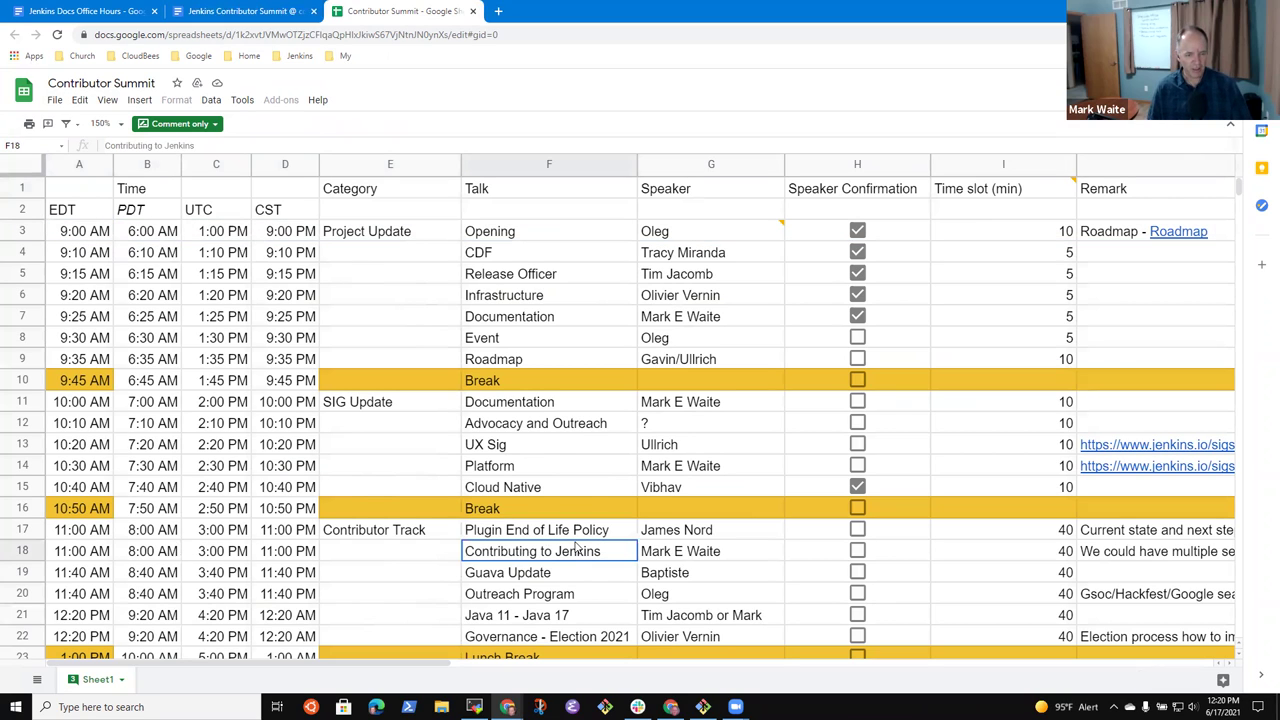
left_click(22, 551)
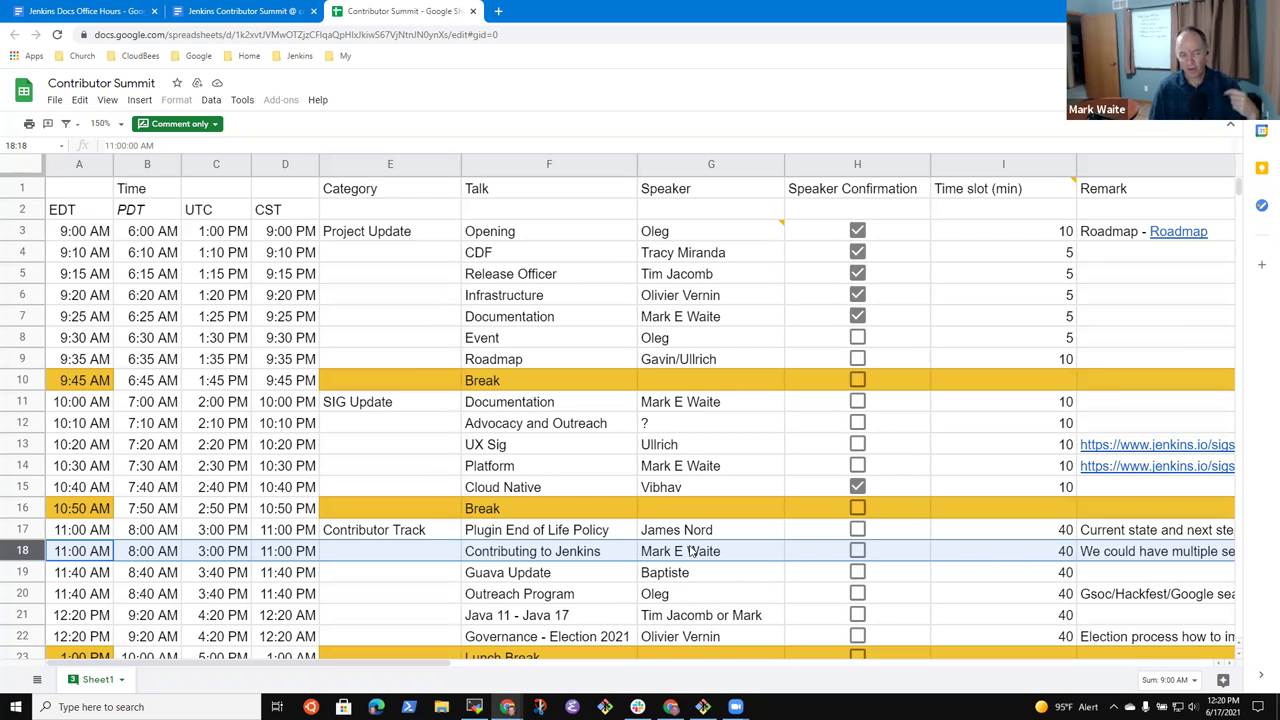
- Review the Contributor Track talks, Plugin End of Life Policy through Java 11 - Java 17, then copy the sheet URL
left_click(555, 535)
left_click(675, 535)
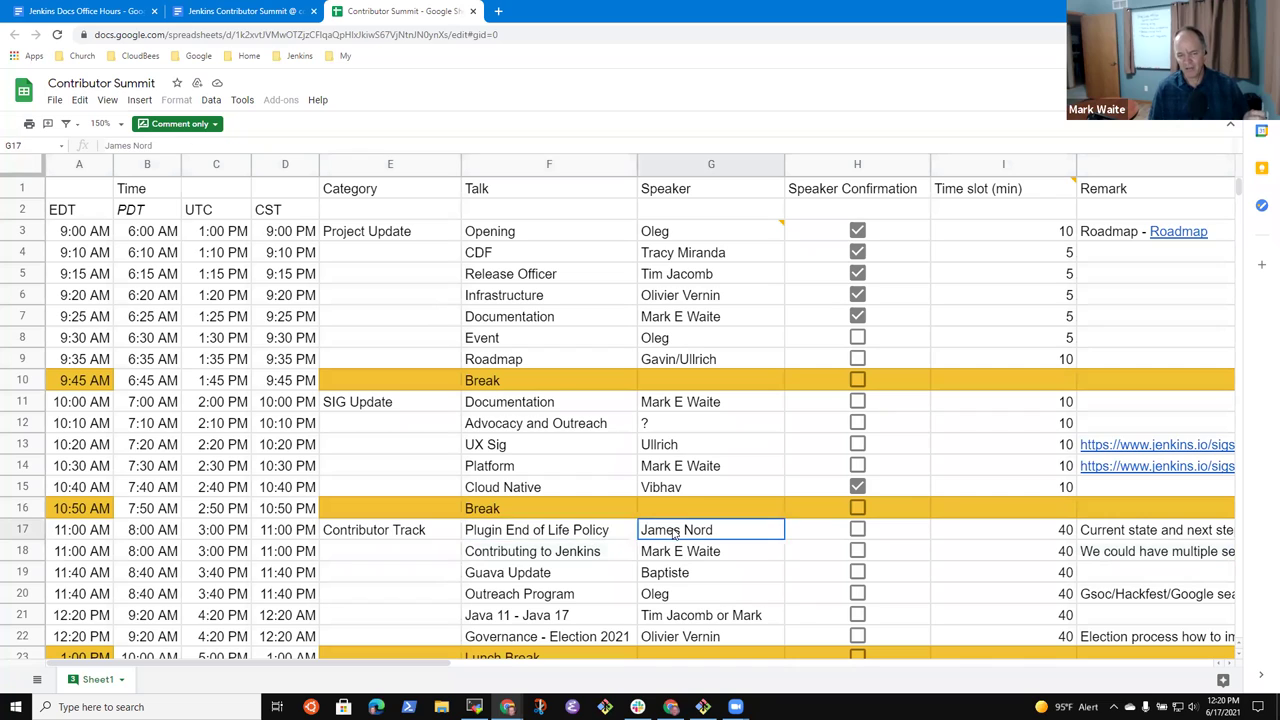
left_click(510, 530)
left_click(725, 536)
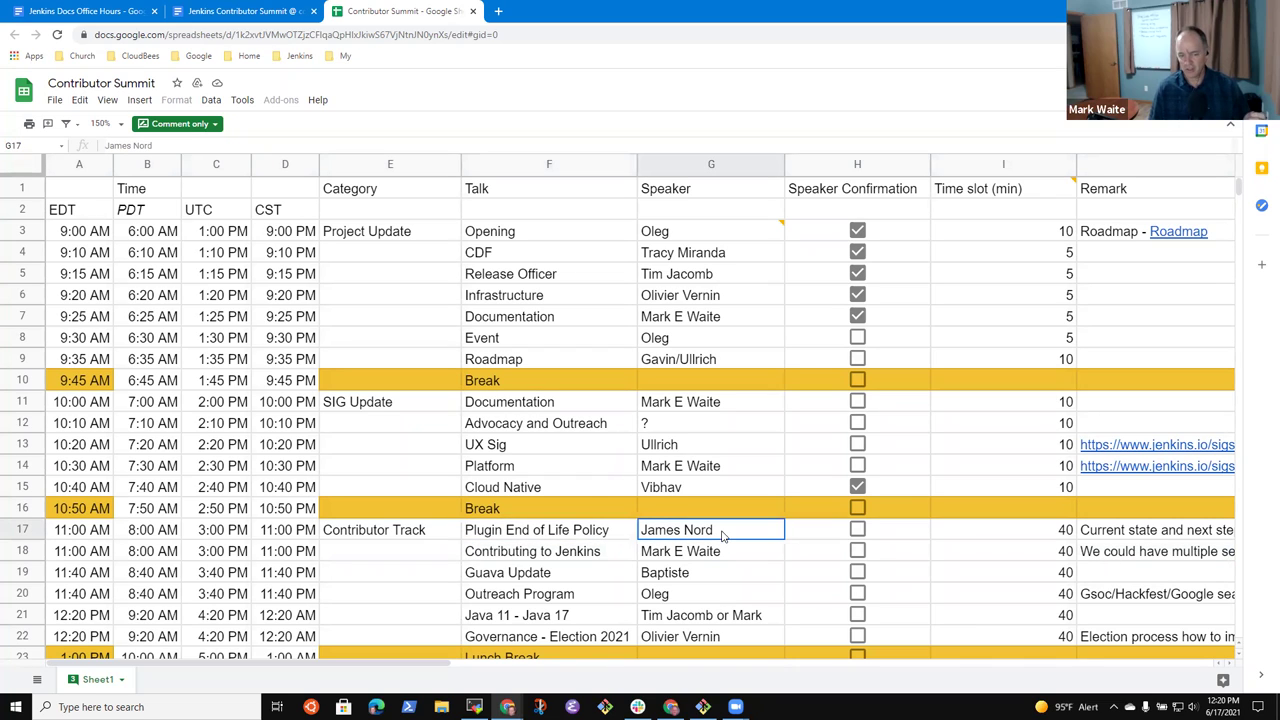
left_click(567, 555)
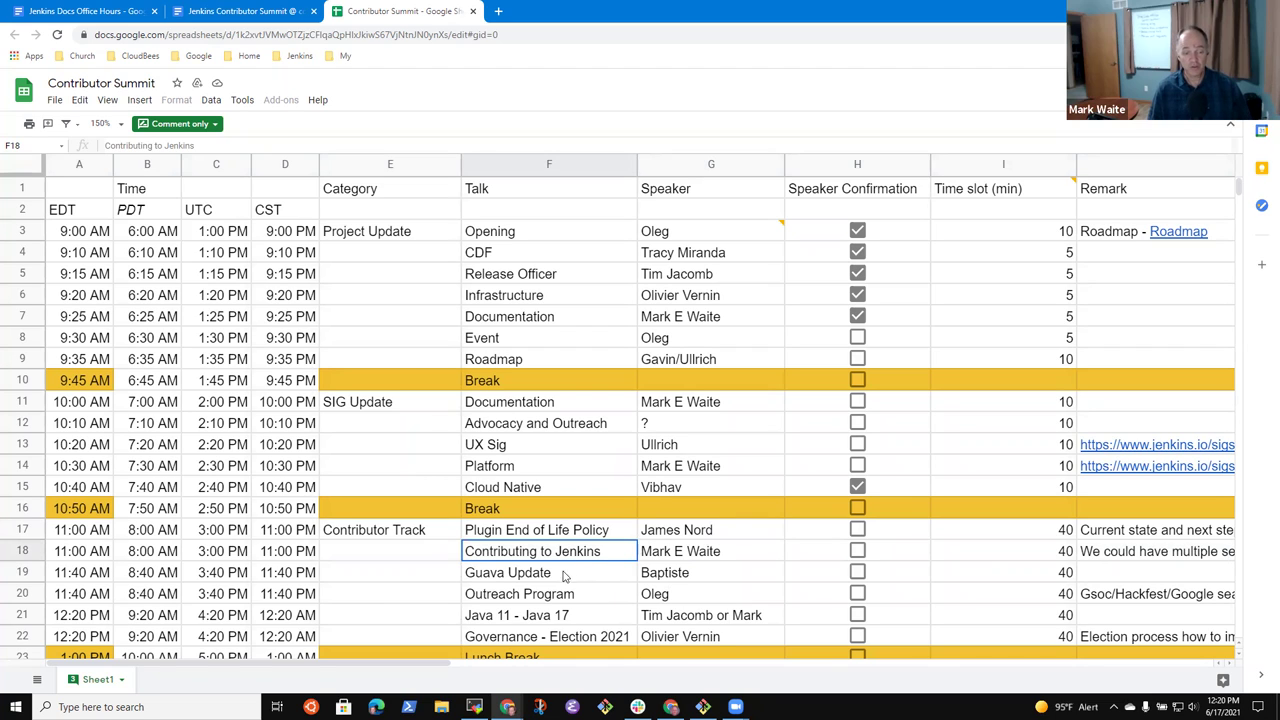
left_click(567, 576)
left_click(562, 596)
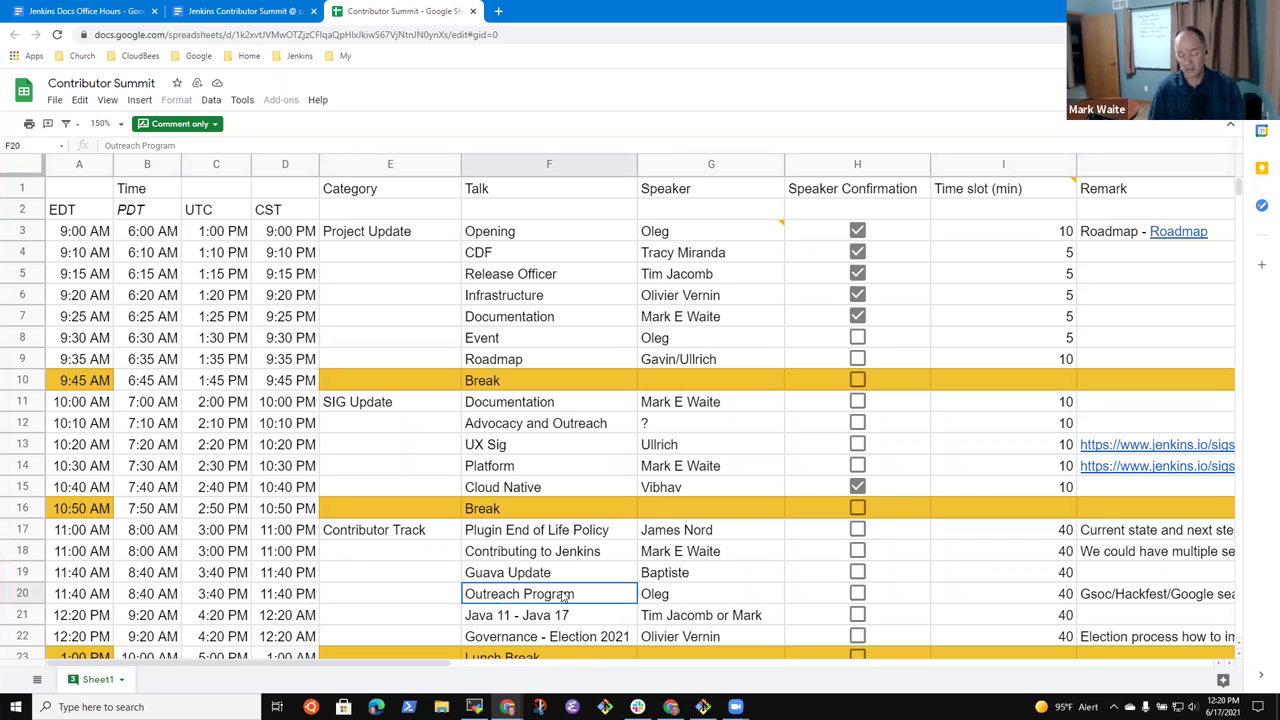
left_click(579, 619)
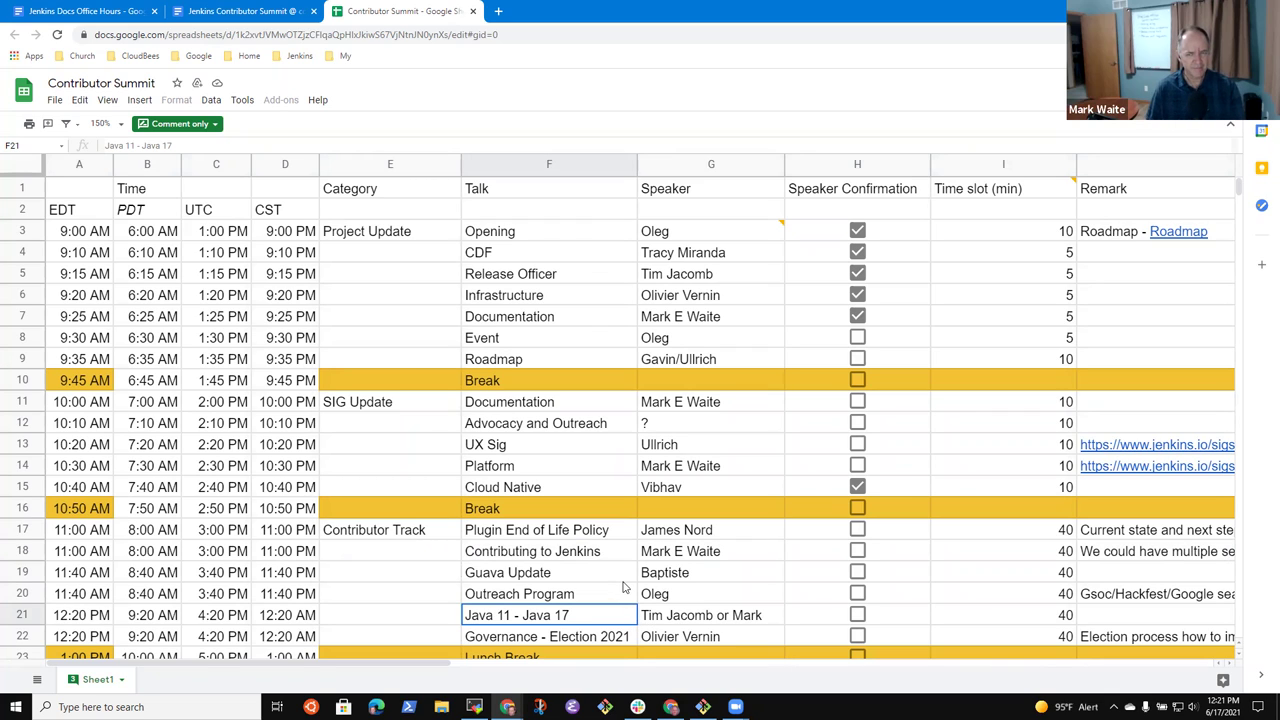
left_click(375, 37)
key("ctrl+c")
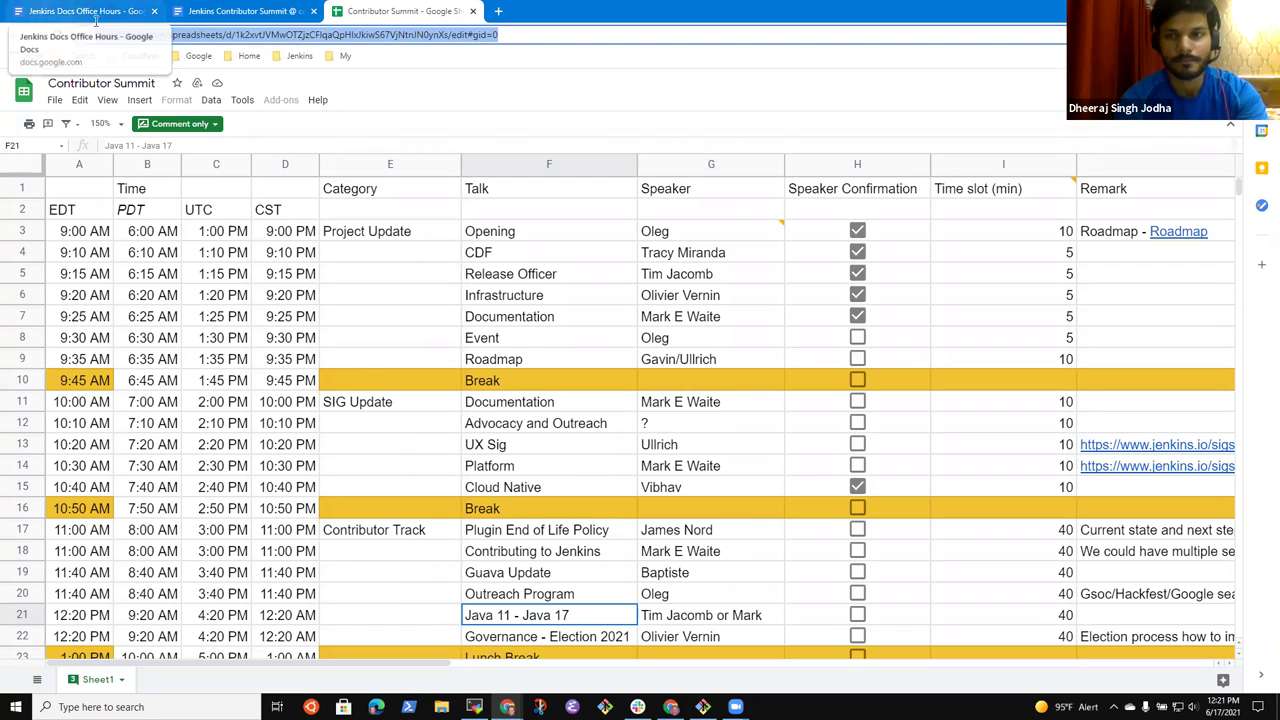
- Link 'draft schedule' in the notes to the copied Contributor Summit sheet URL
left_click(95, 18)
key("ctrl+k")
key("ctrl+v")
key("Return")
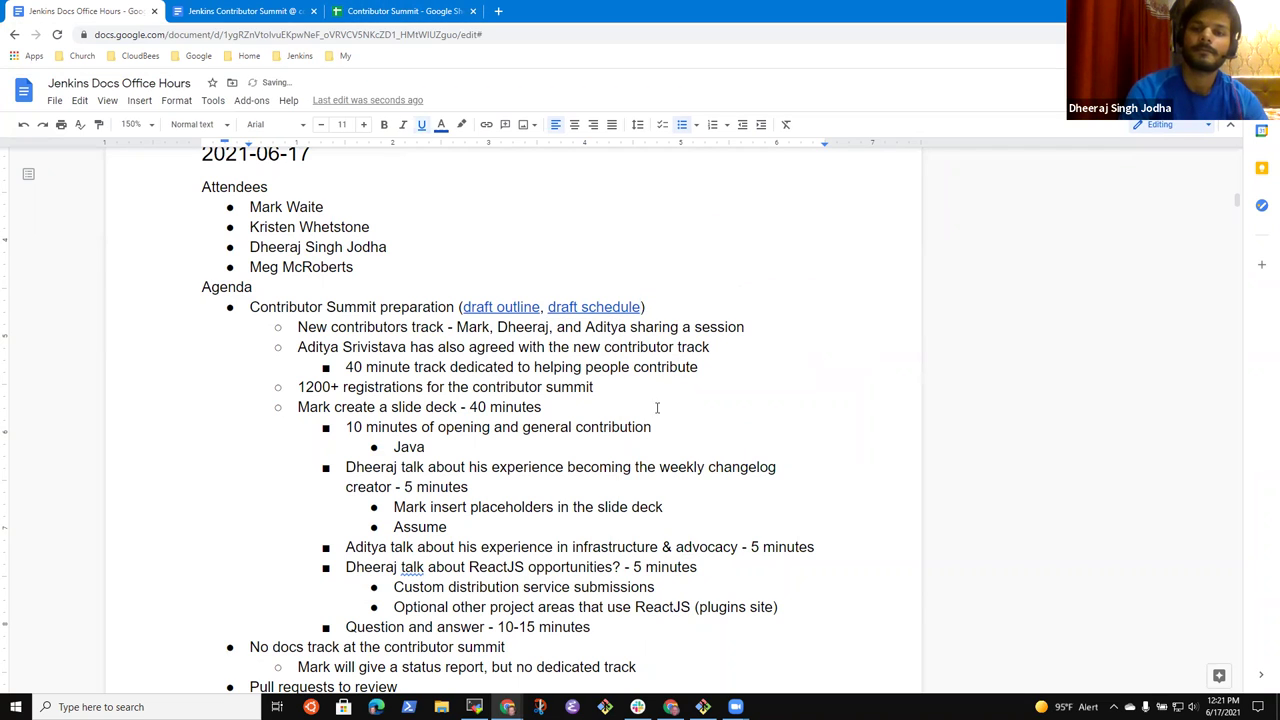
- Finish the line so it reads 'contribute to Jenkins', then view the Contributing to Jenkins talk
left_click(700, 367)
type("to Jenkins")
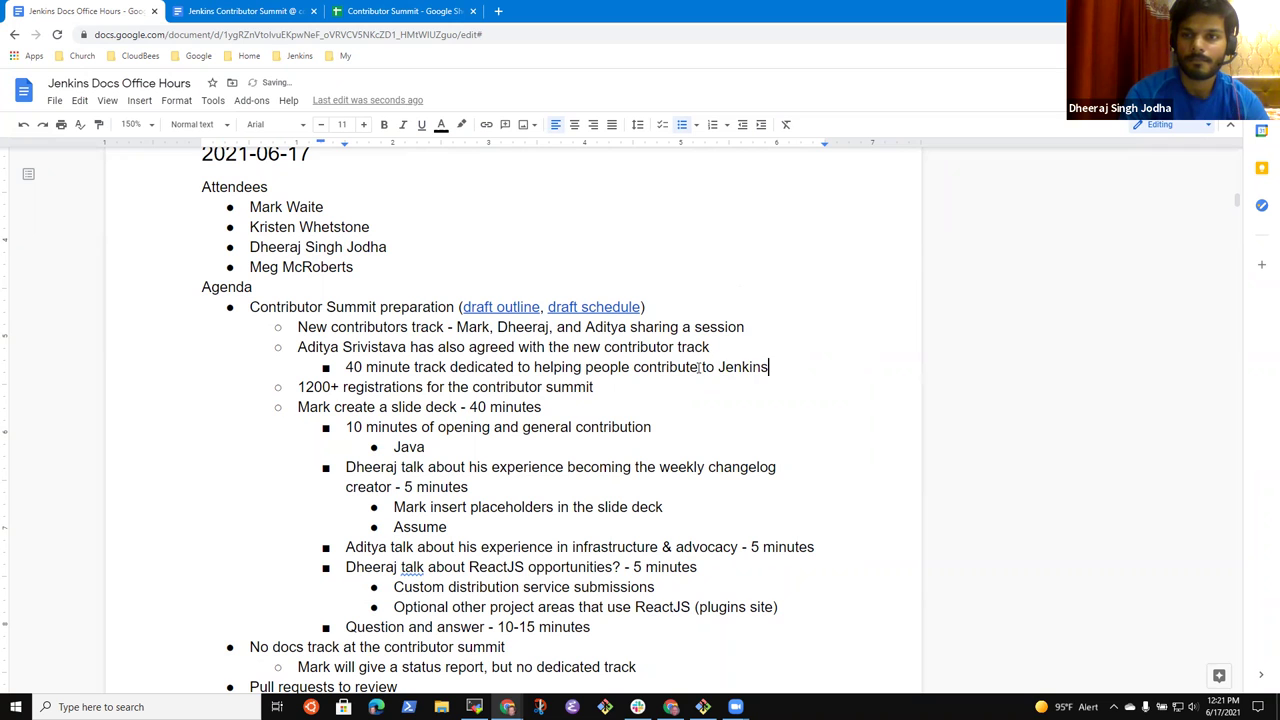
left_click(374, 10)
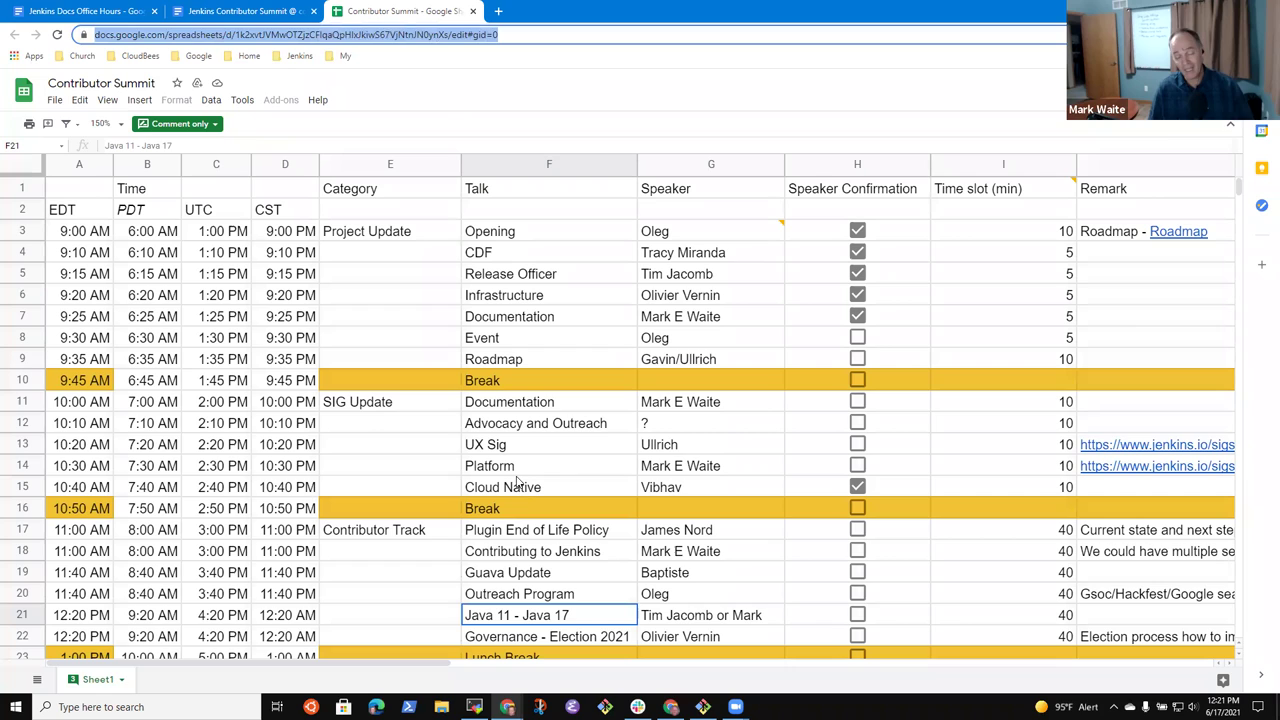
left_click(540, 553)
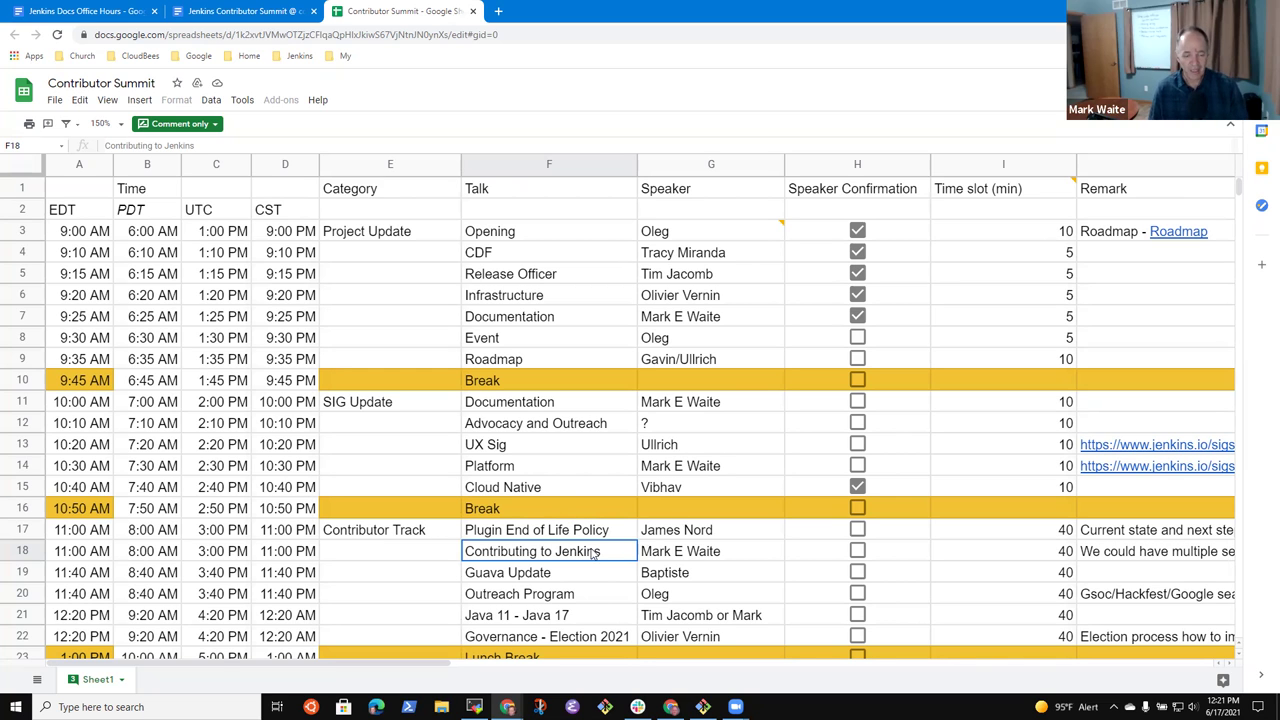
- Under the Q&A item, add an indented note that a contributor and others assemble 'seed questions'
left_click(218, 11)
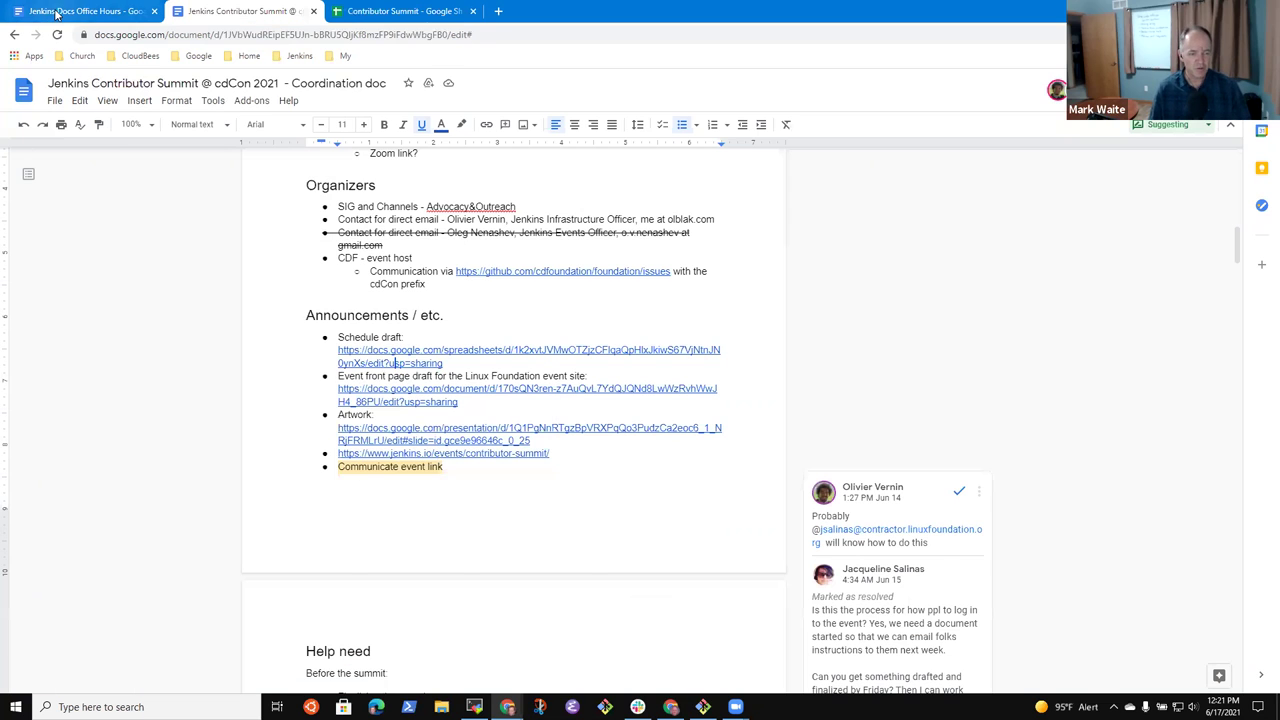
left_click(62, 11)
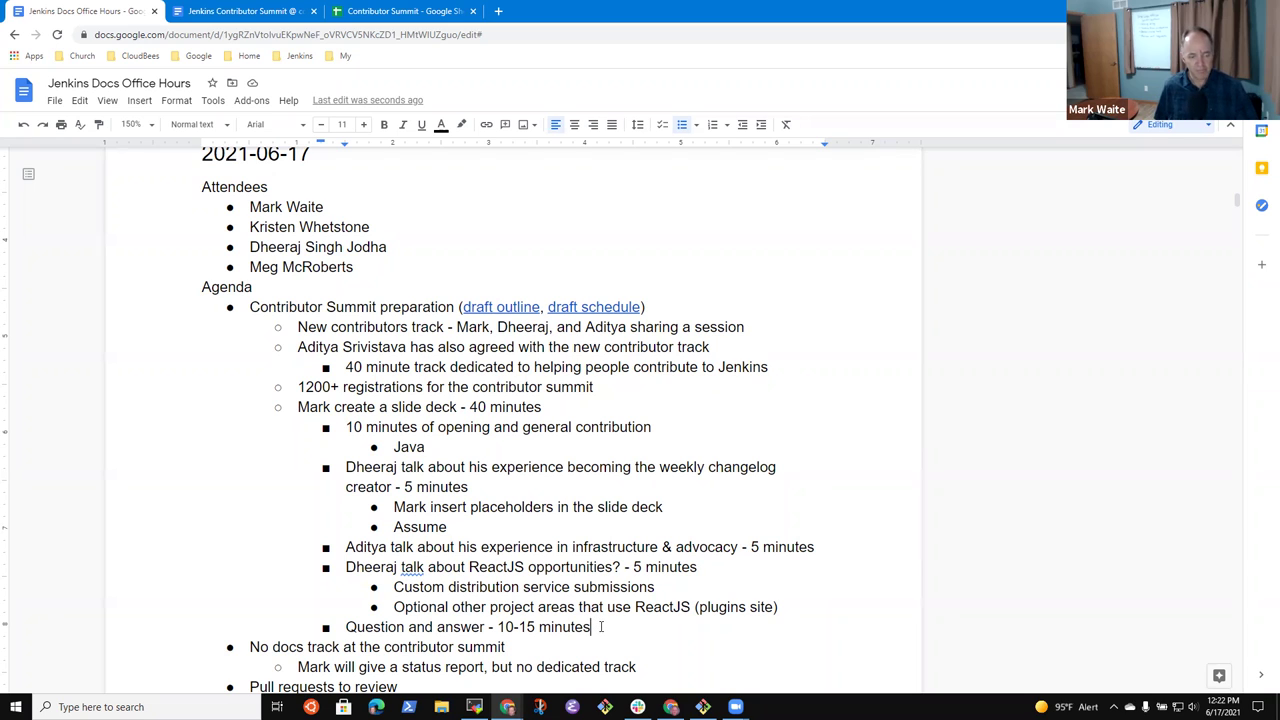
key("Return")
key("Tab")
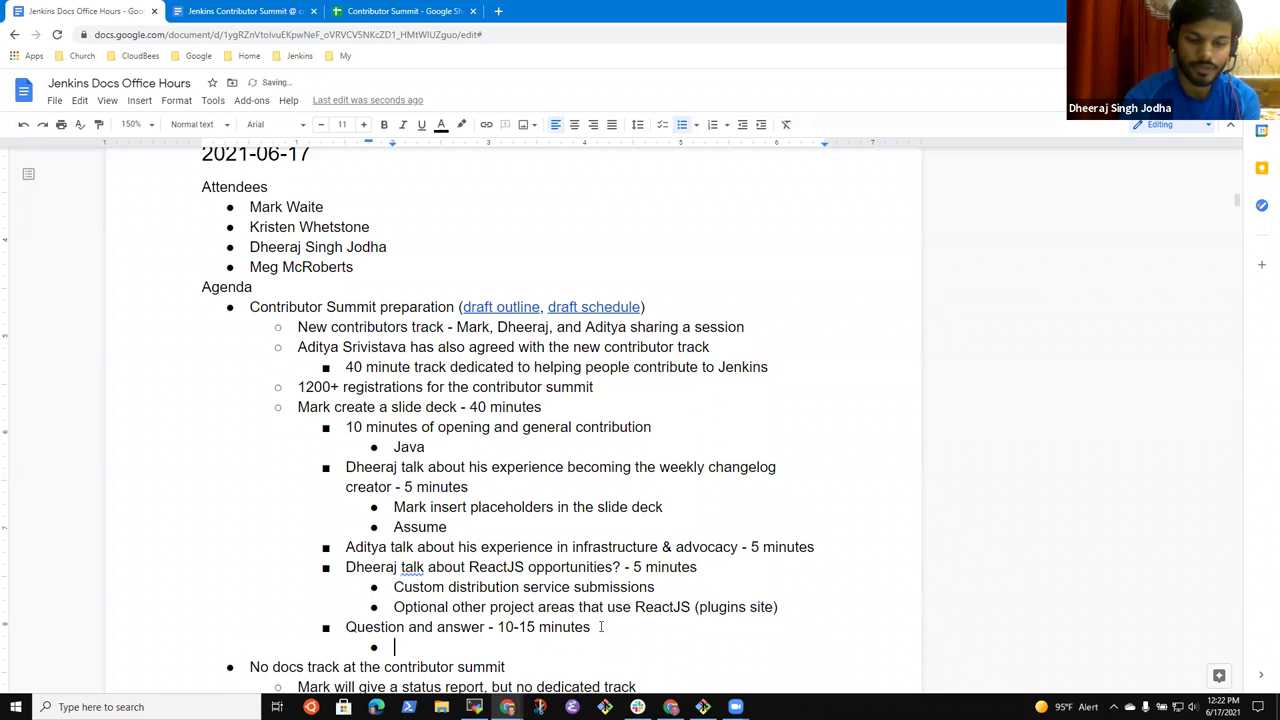
type("Mark and oth")
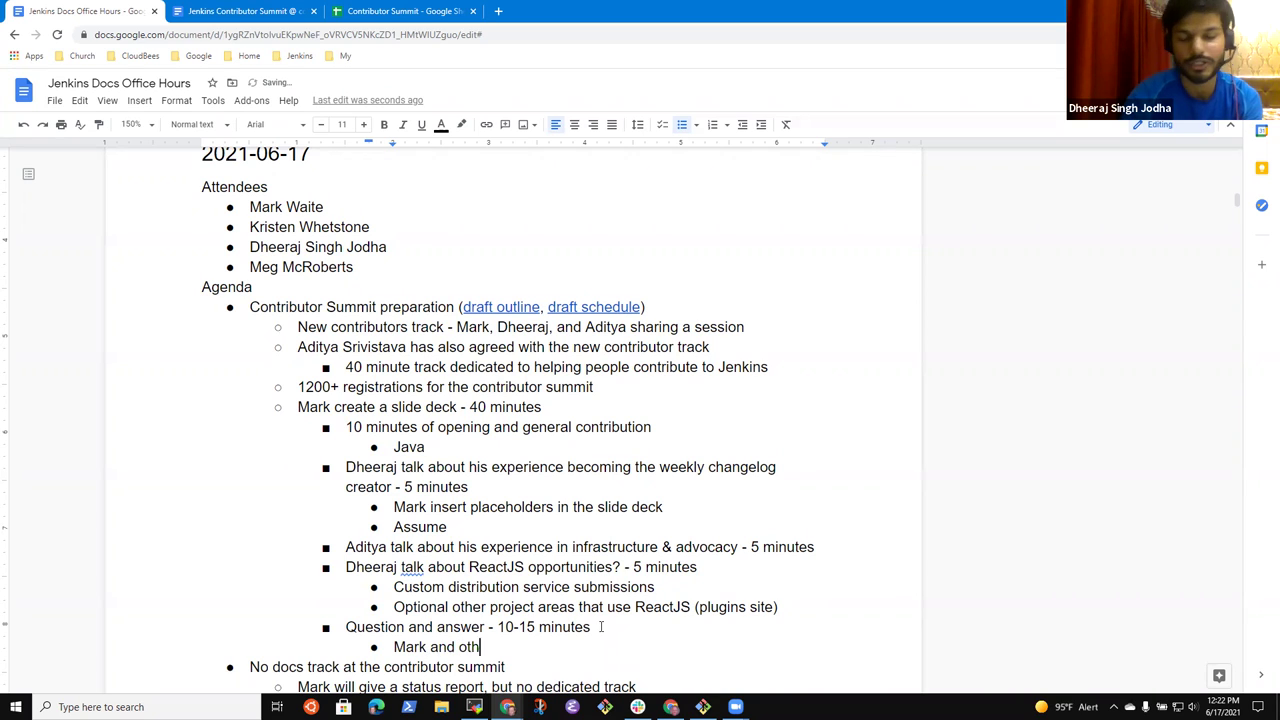
type("ers assemble ")
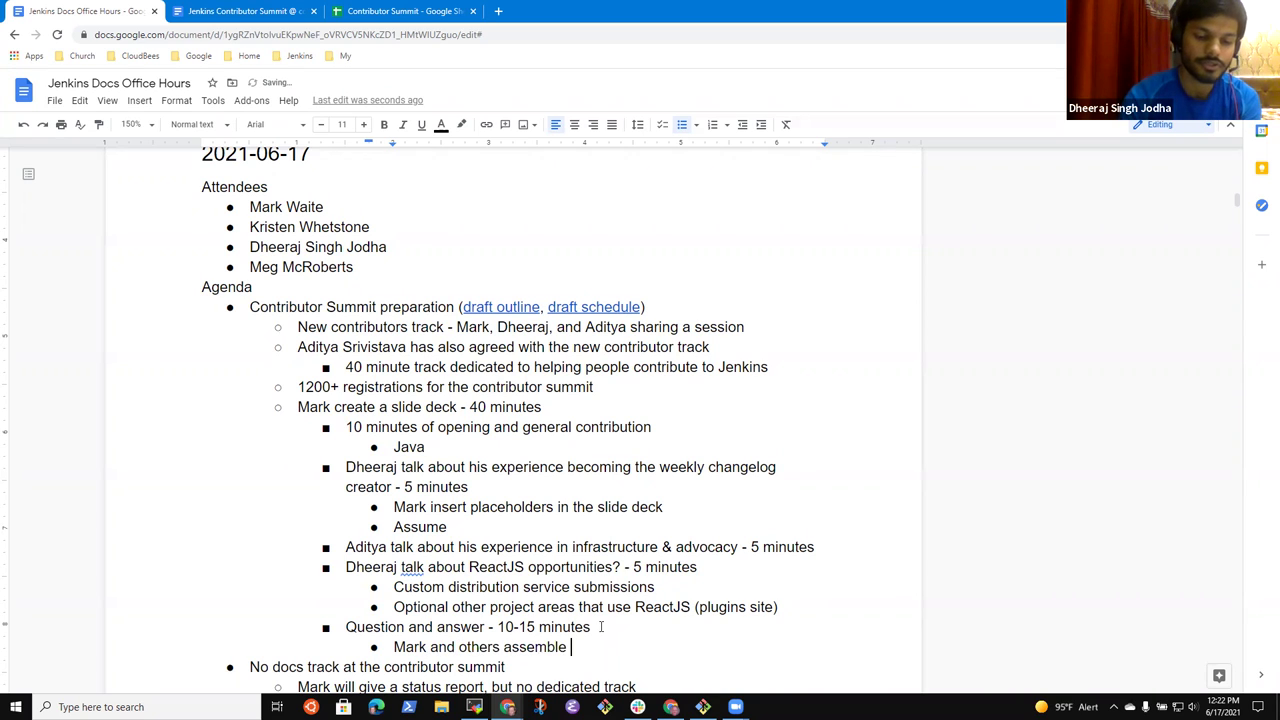
type("list of \"seed qu")
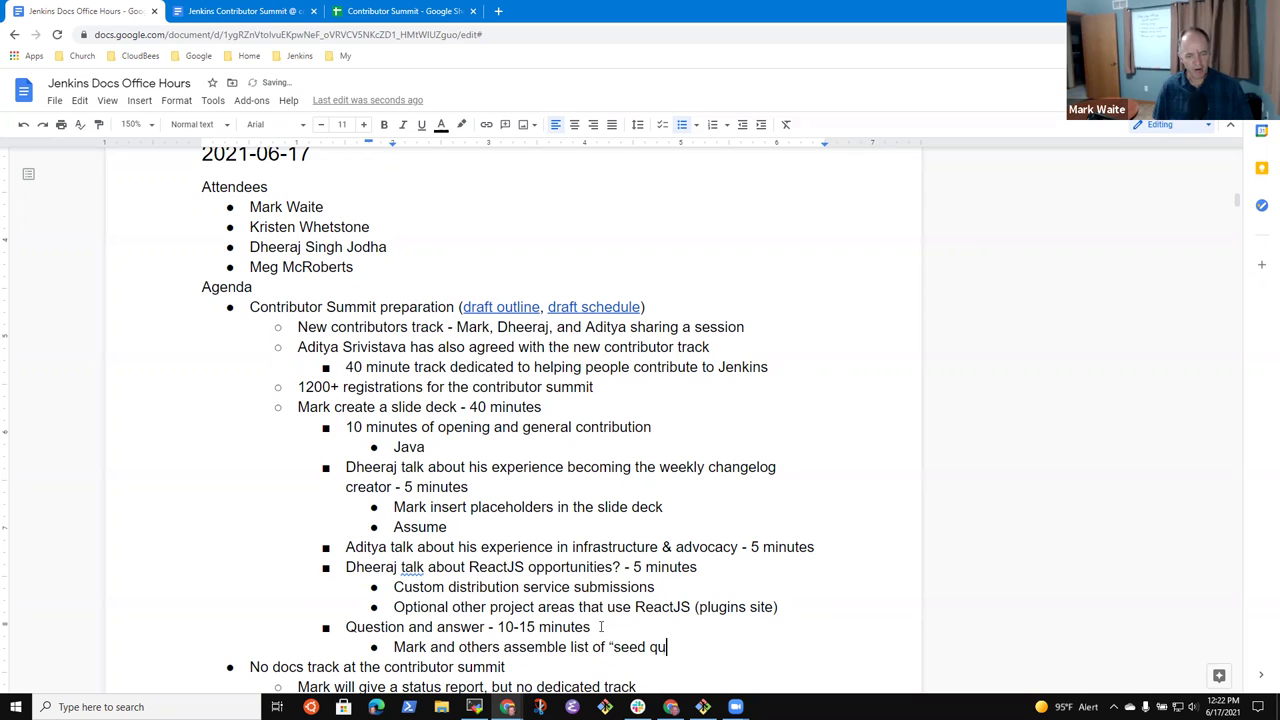
type("estions”")
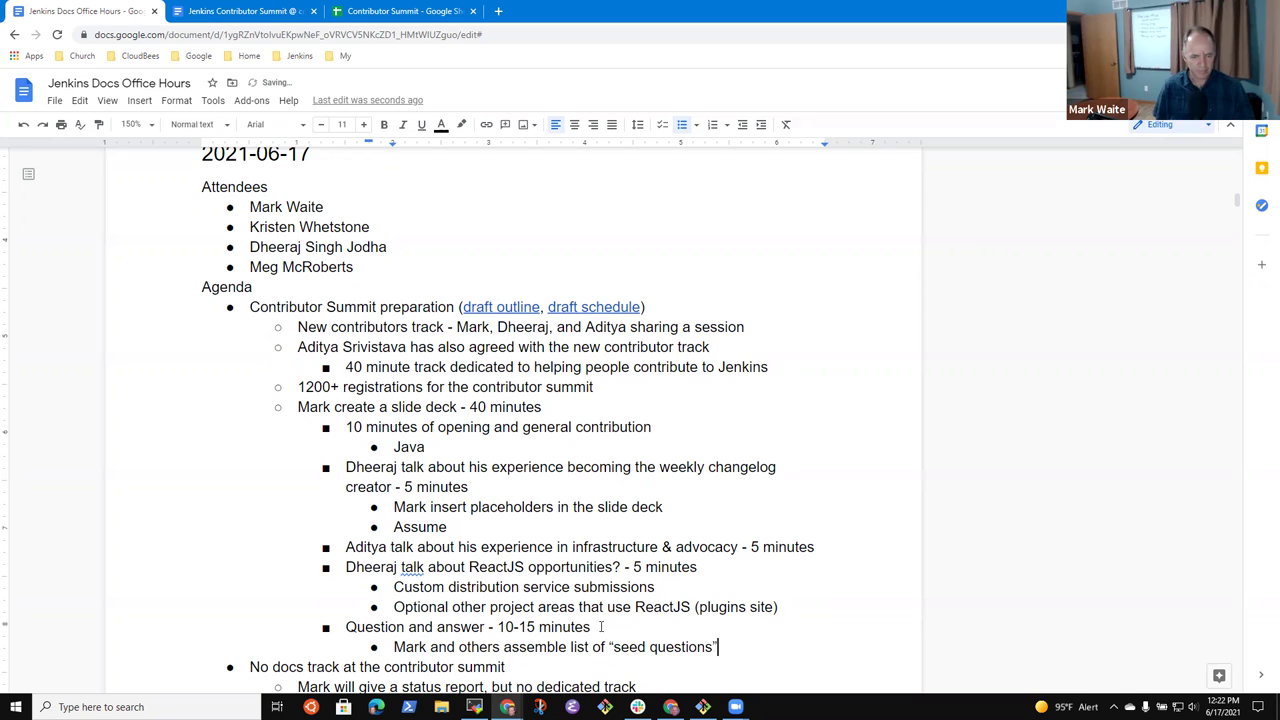
- Scroll down to the 'Pull requests to review' line and briefly select it
scroll(592, 570, "down", 3)
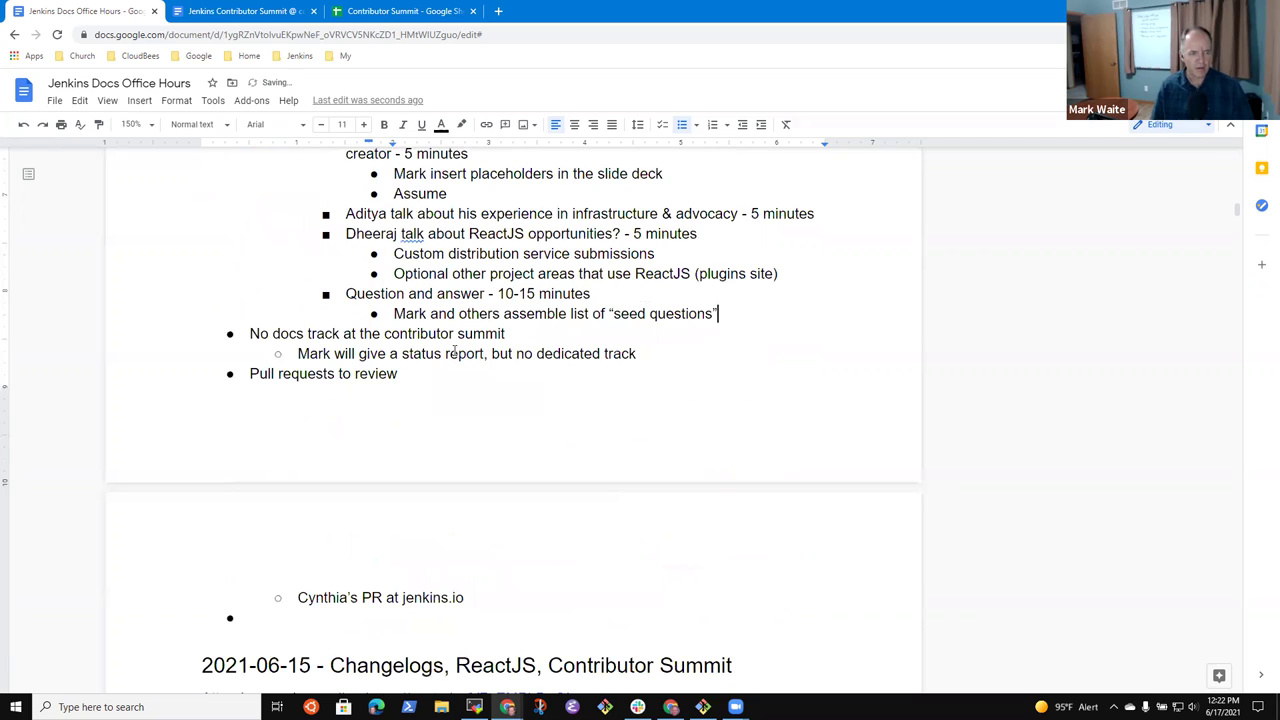
left_click(437, 376)
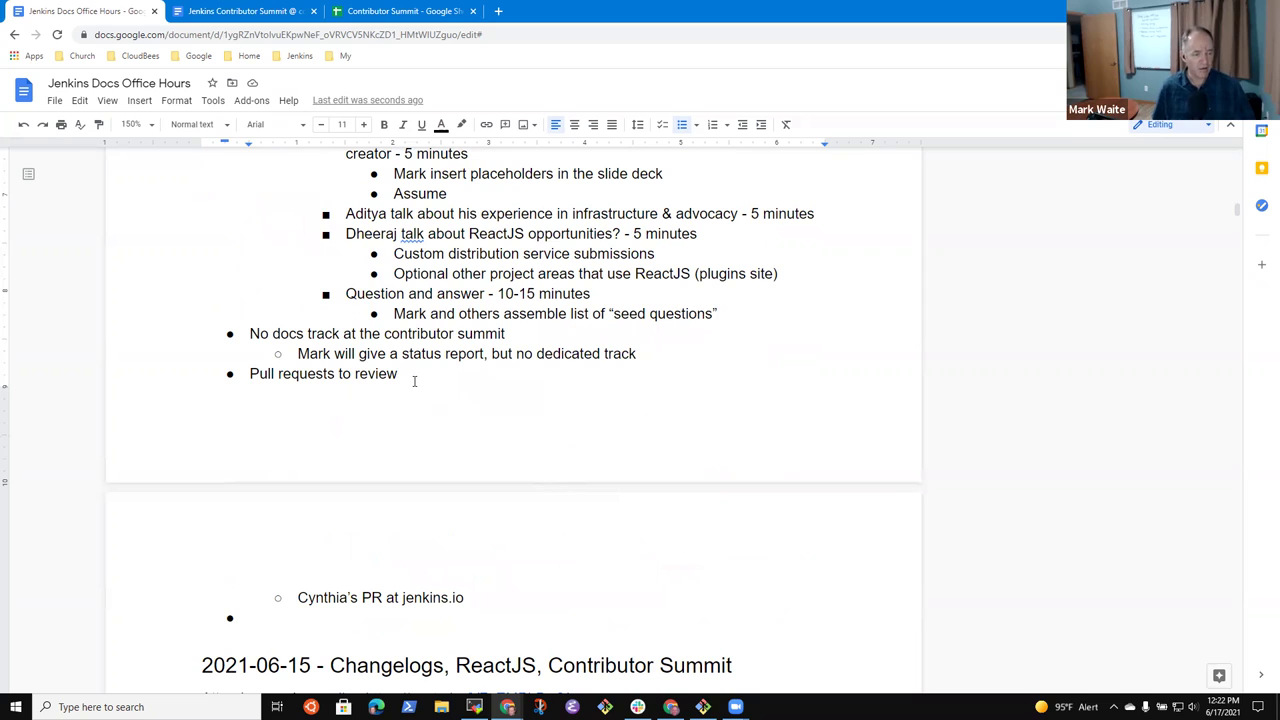
key("shift+End")
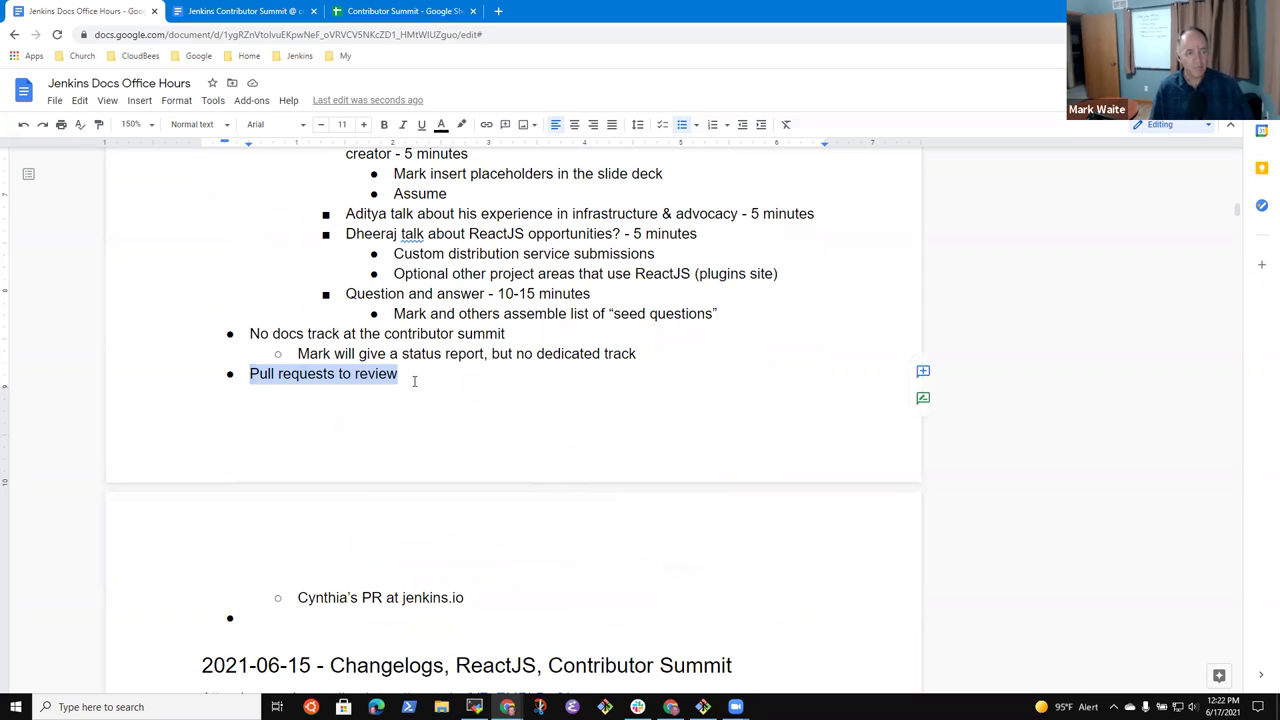
left_click(414, 391)
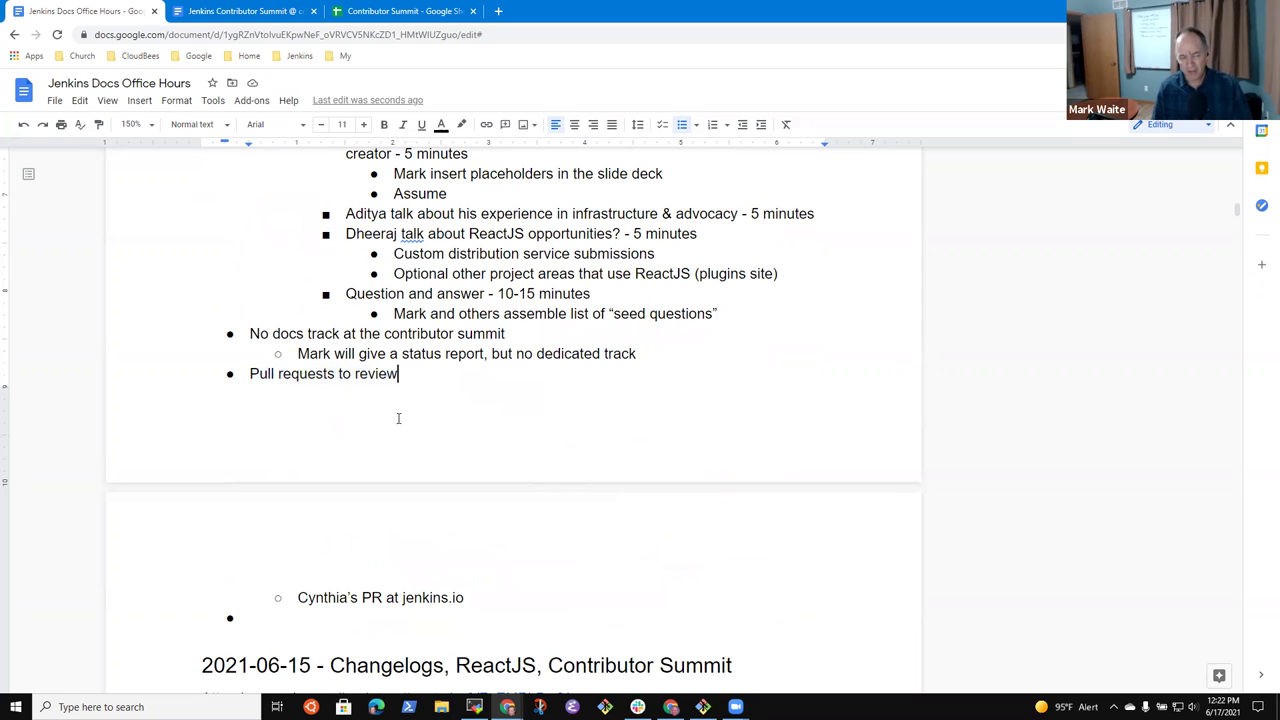
- In a new tab, open the jenkins.io repository's pull requests from the Jenkins bookmarks
left_click(500, 11)
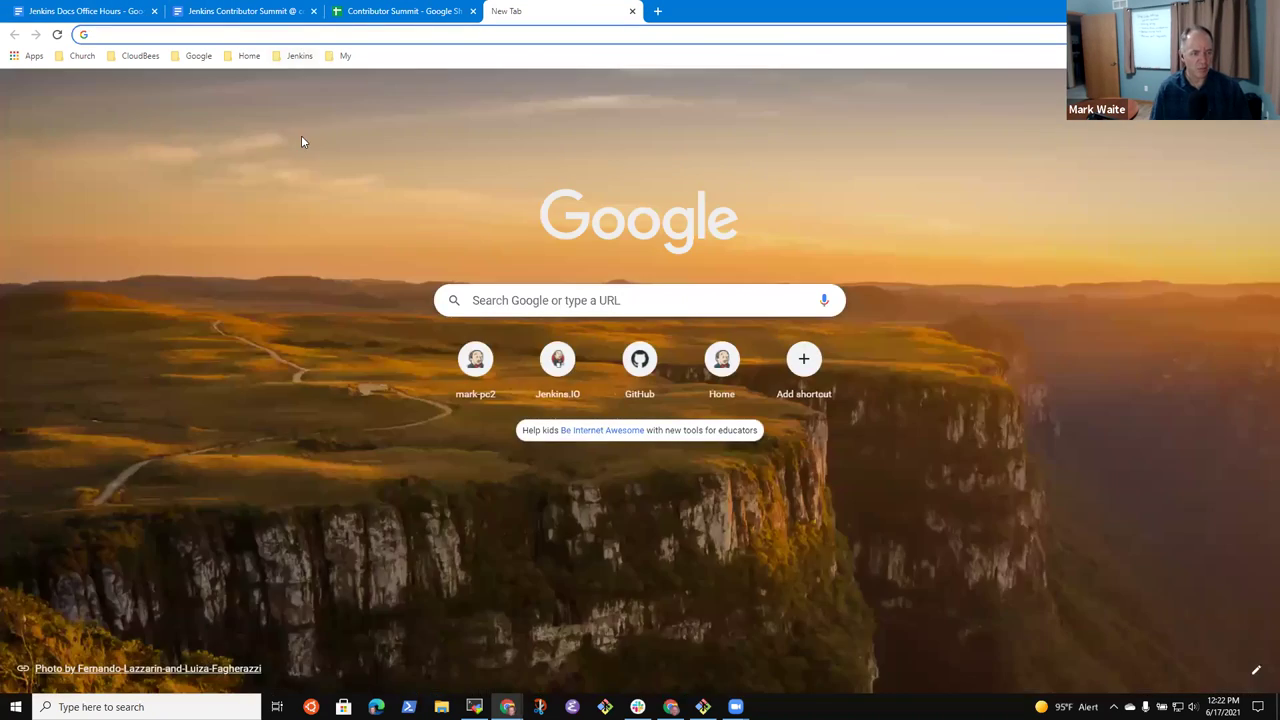
left_click(299, 55)
mouse_move(330, 170)
left_click(424, 214)
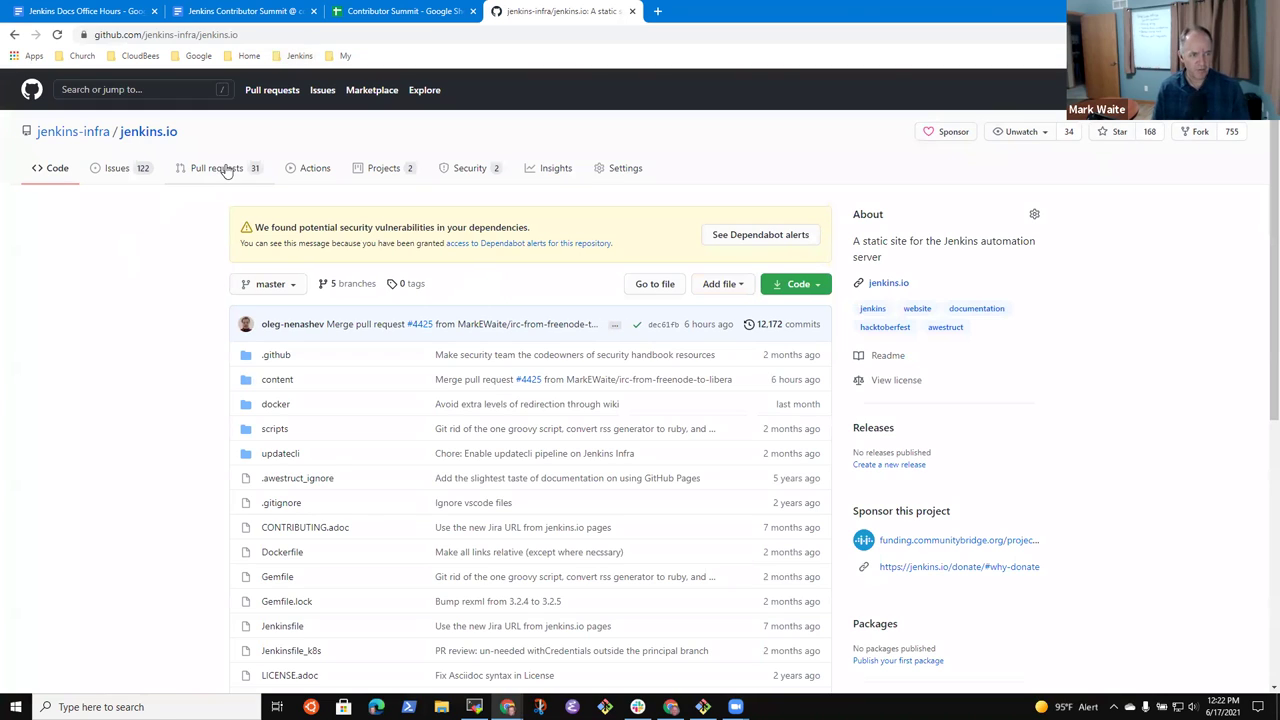
left_click(221, 169)
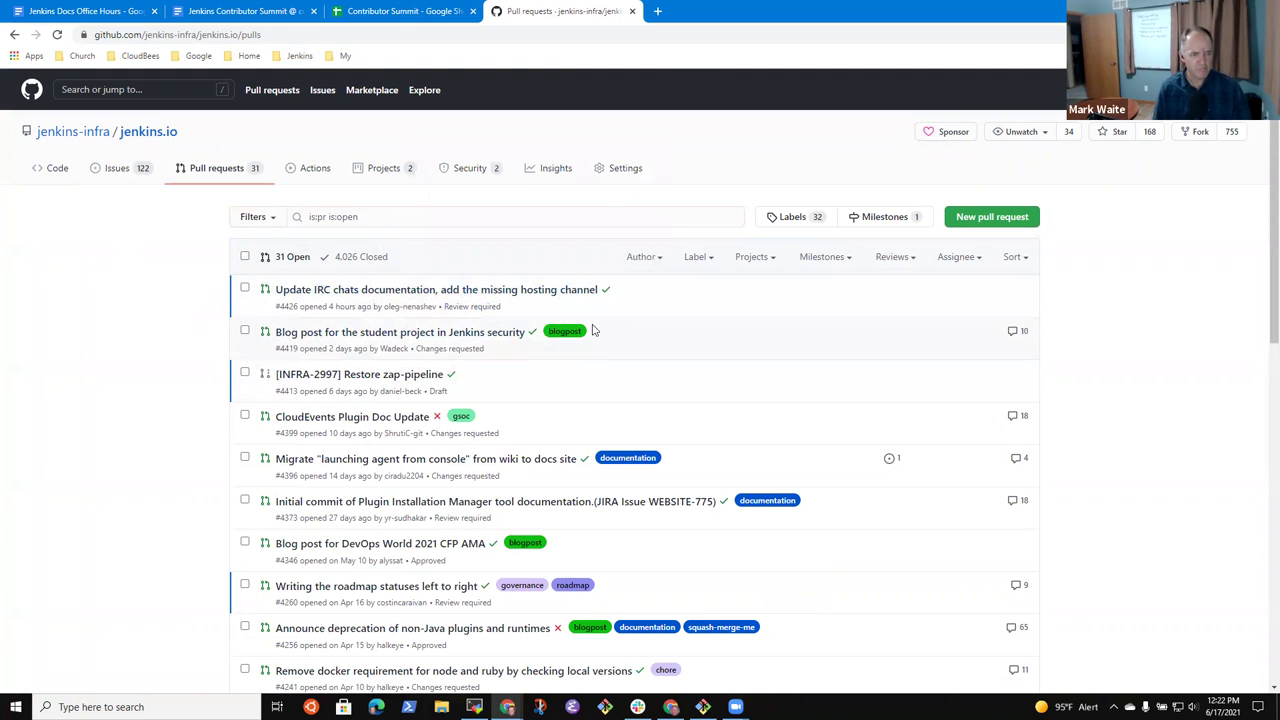
- Open PR #4396 'launching agent from console', zoom in, and scroll through its review suggestions
scroll(243, 376, "down", 1)
mouse_move(410, 392)
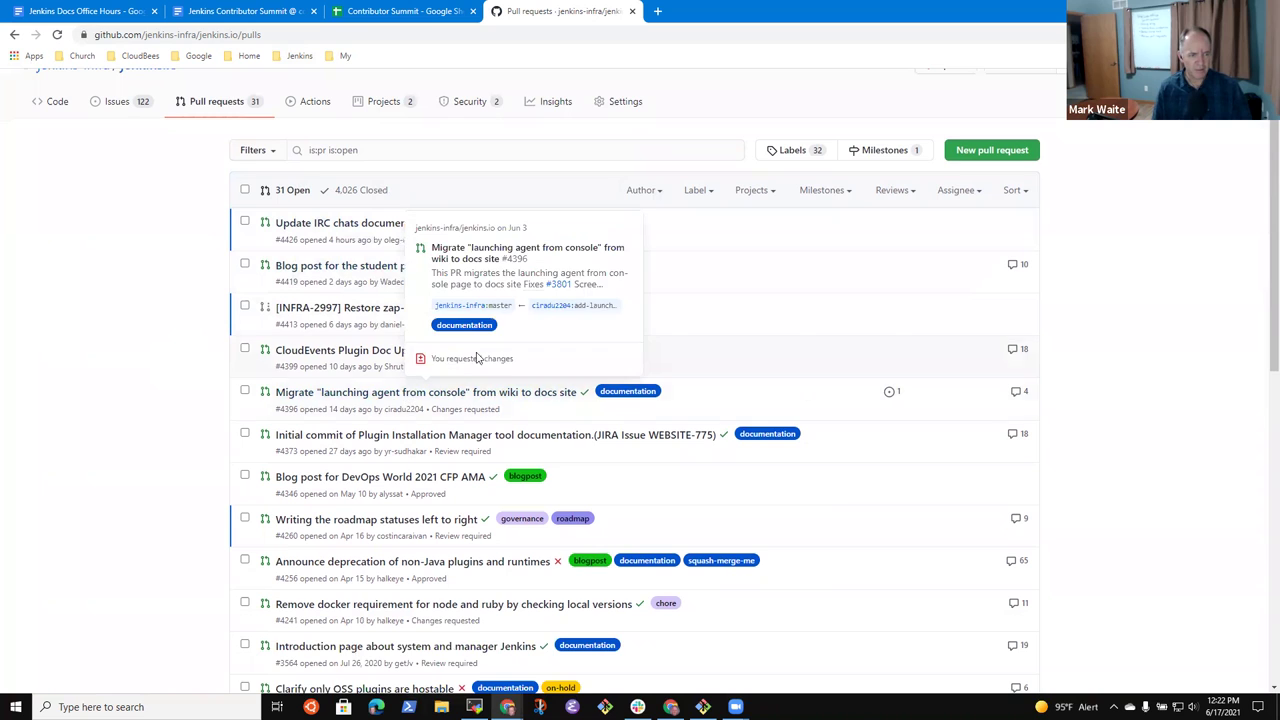
scroll(526, 369, "down", 3)
left_click(383, 199)
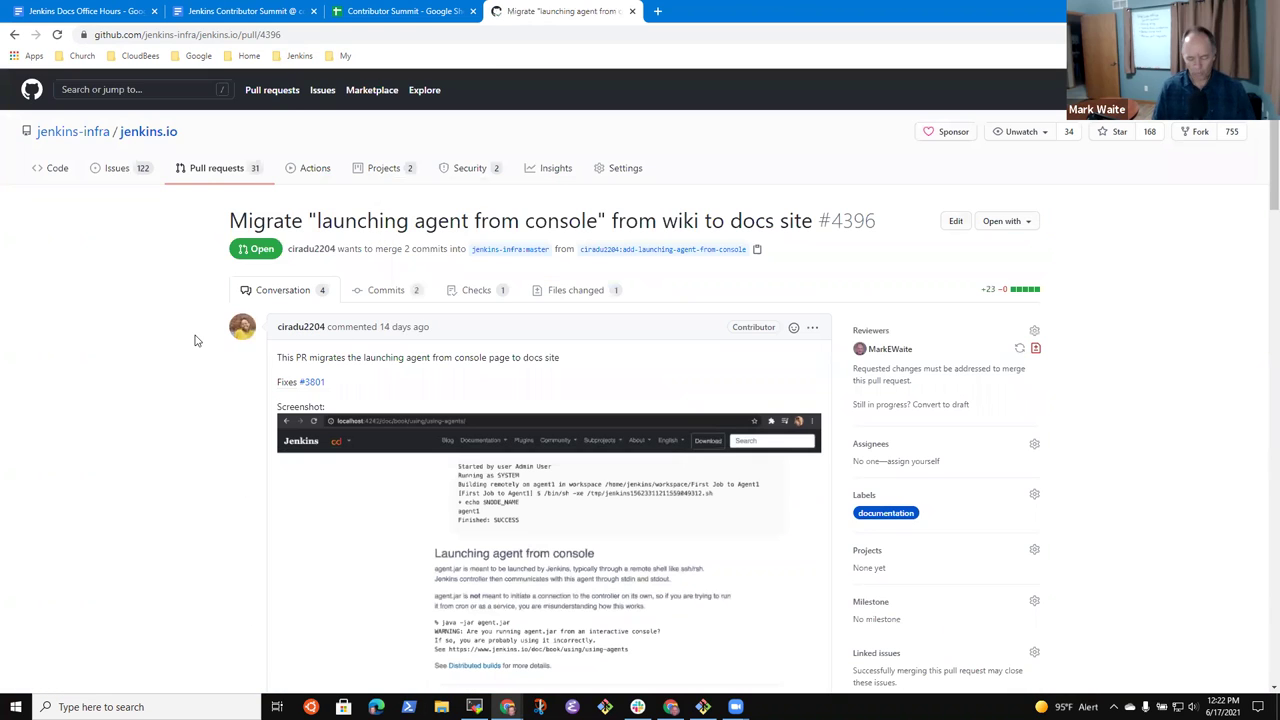
key("ctrl+plus")
key("ctrl+plus")
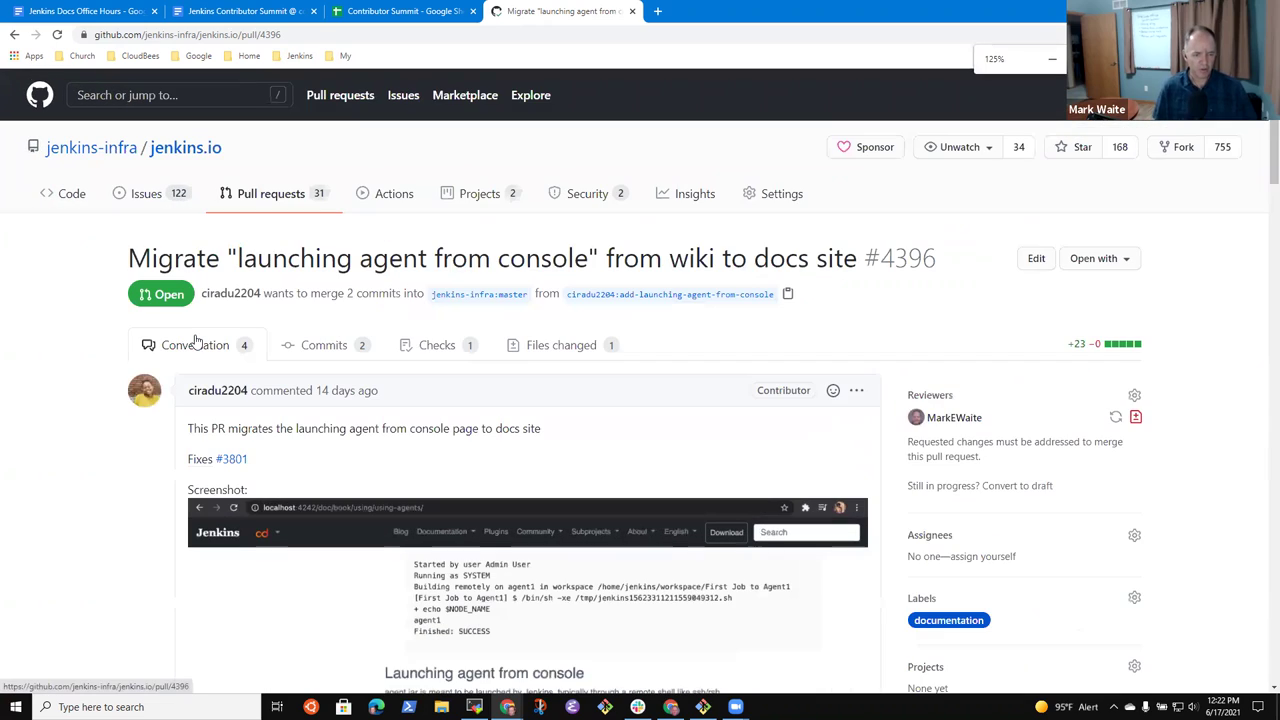
scroll(371, 420, "down", 3)
scroll(371, 420, "down", 20)
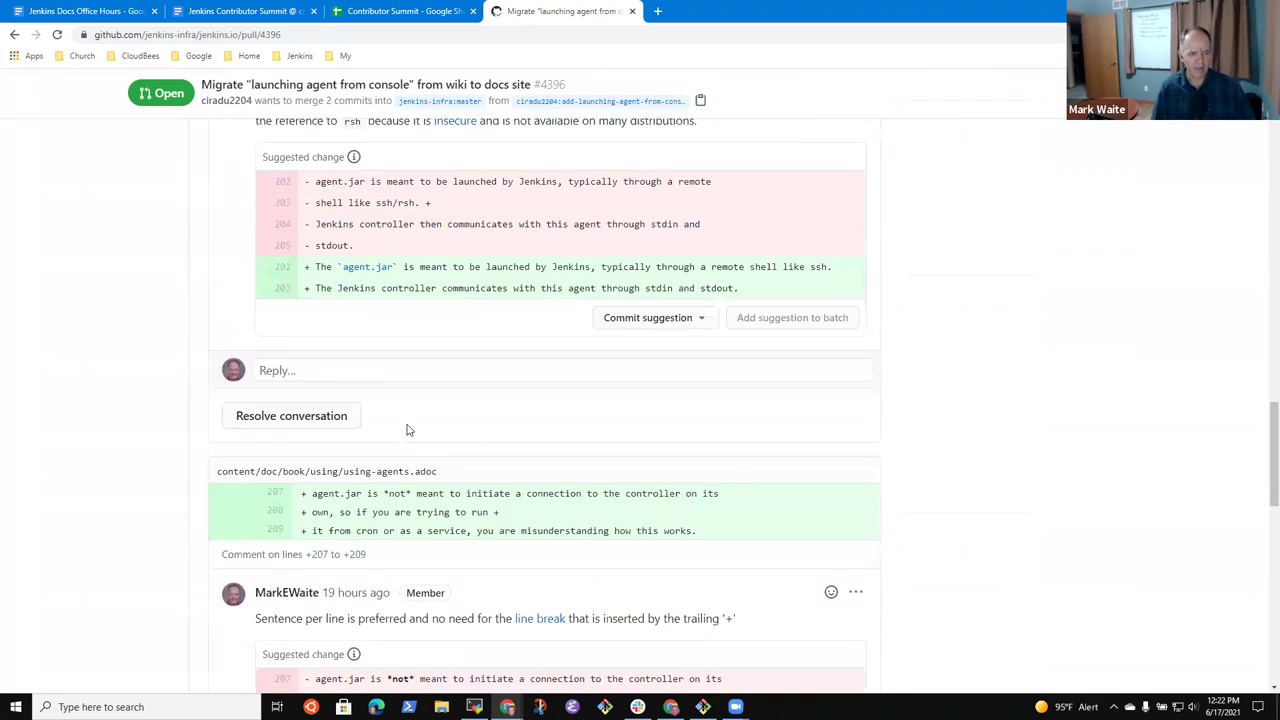
scroll(410, 440, "up", 10)
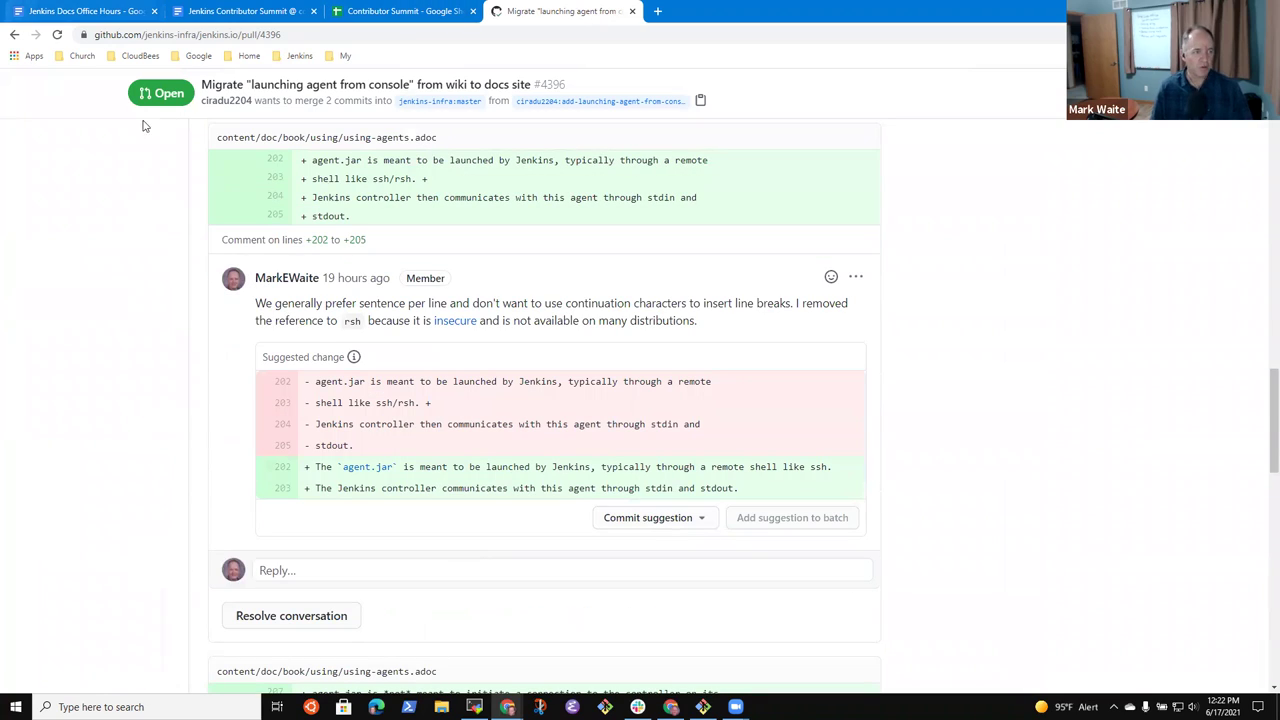
scroll(448, 455, "up", 6)
scroll(448, 455, "up", 10)
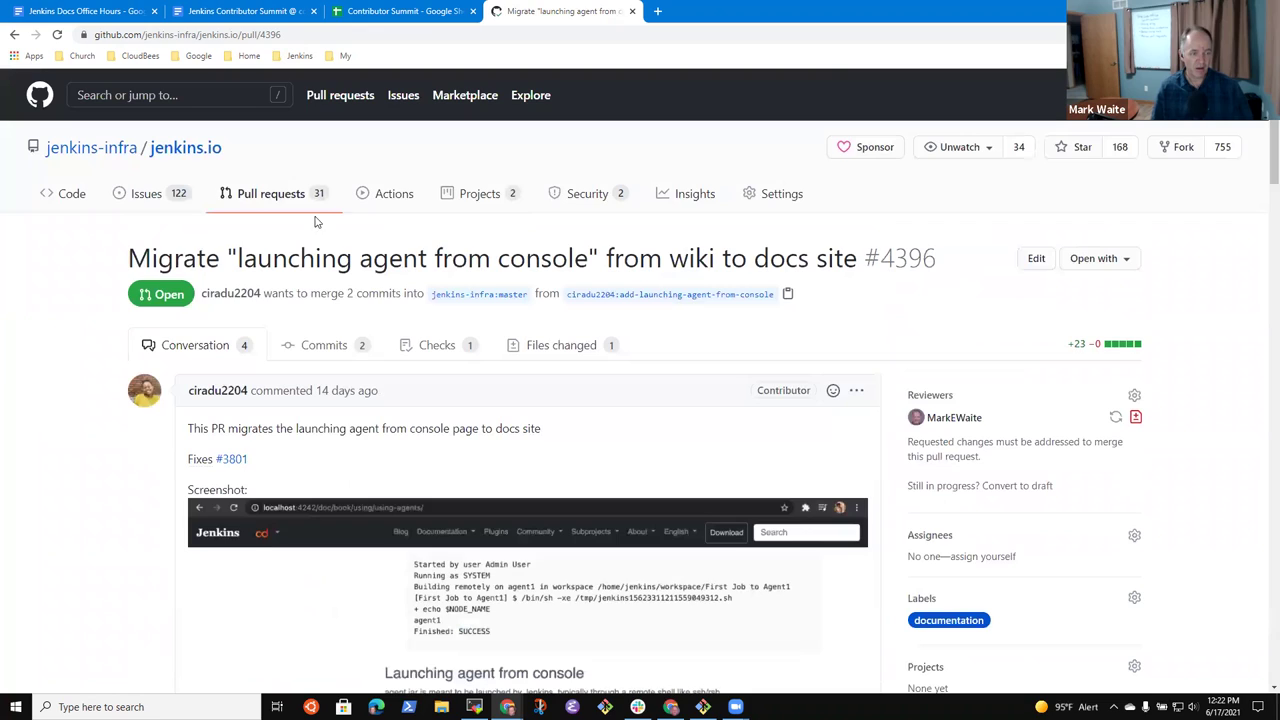
left_click(246, 196)
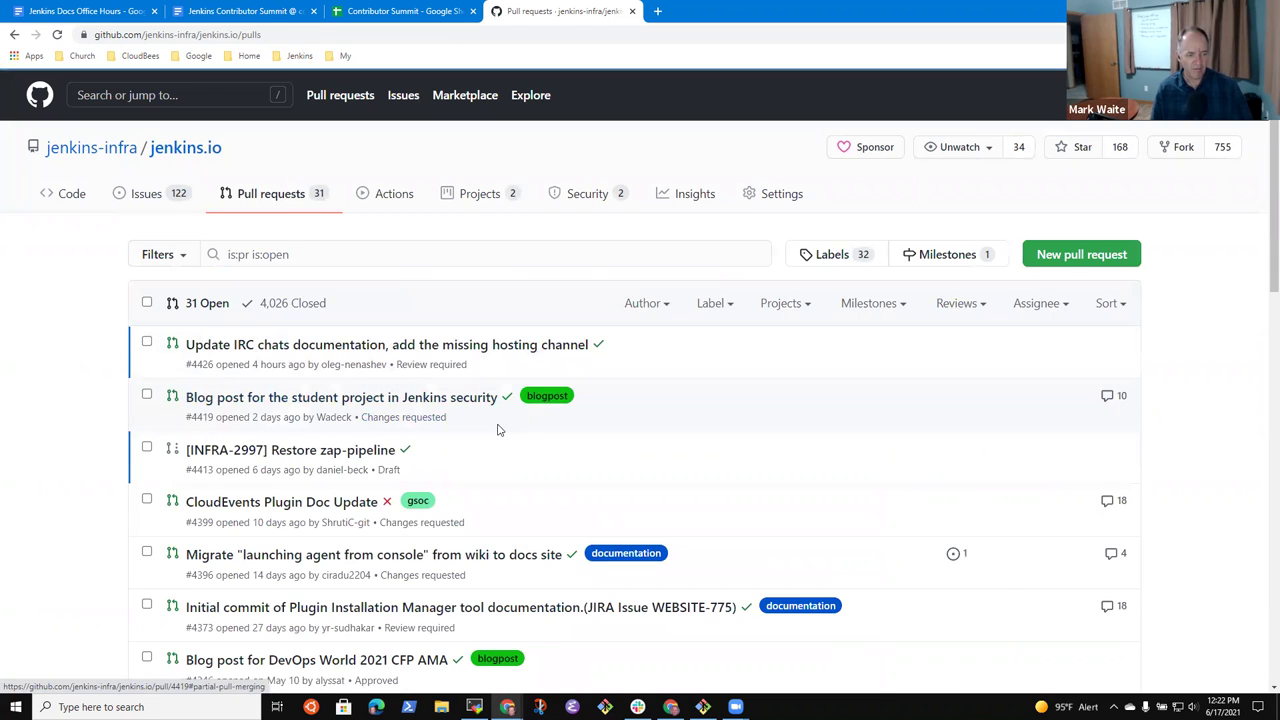
scroll(517, 570, "down", 2)
left_click(454, 478)
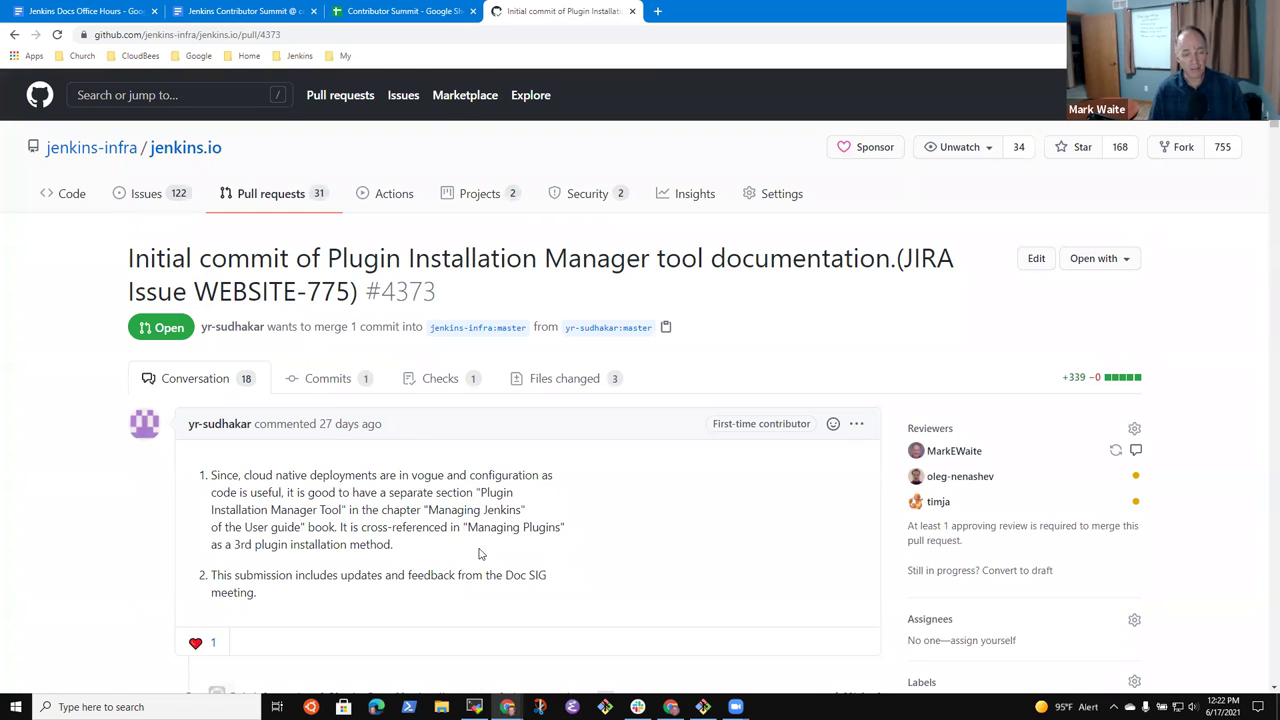
scroll(421, 469, "down", 3)
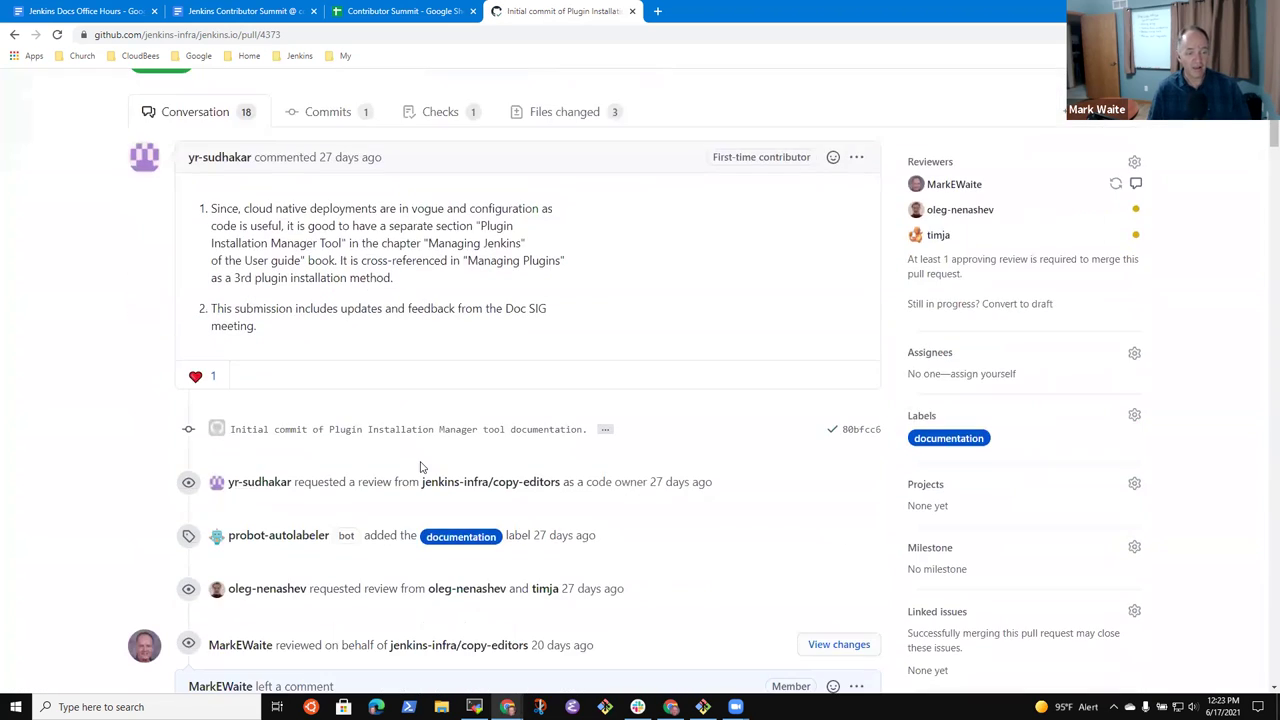
scroll(421, 463, "down", 3)
scroll(421, 463, "up", 2)
scroll(481, 497, "down", 2)
scroll(481, 497, "down", 7)
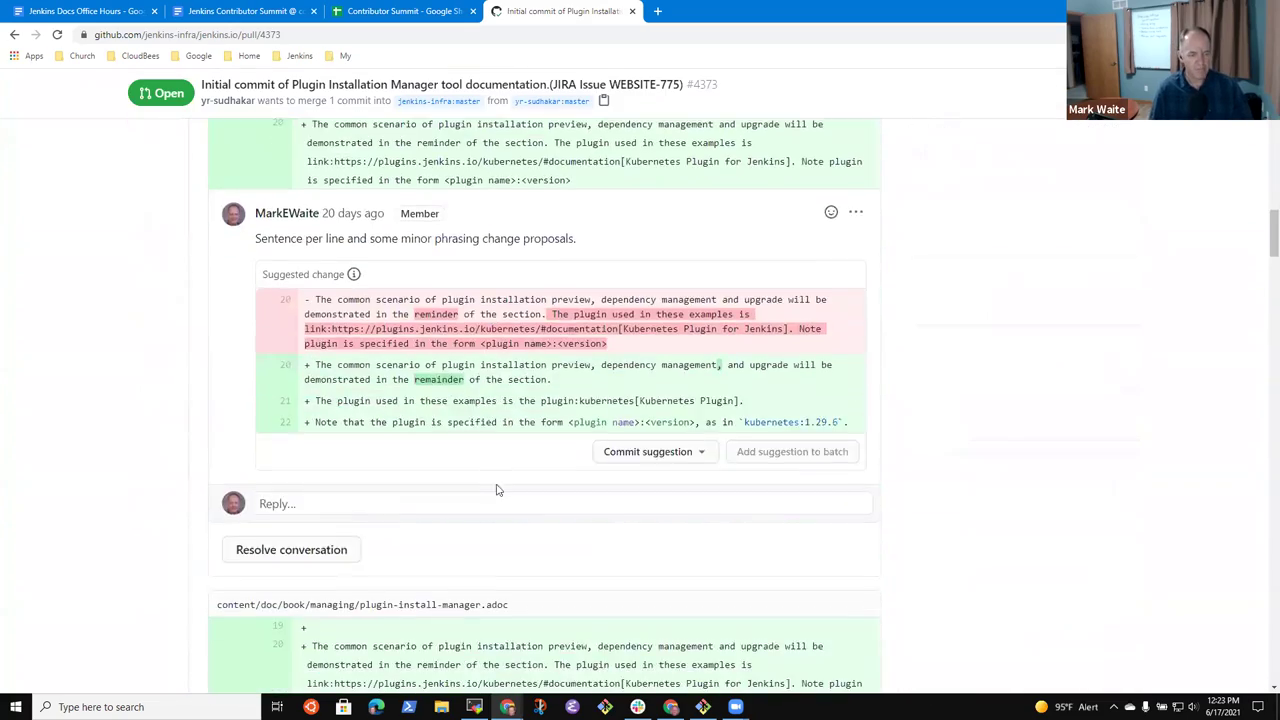
scroll(432, 244, "up", 15)
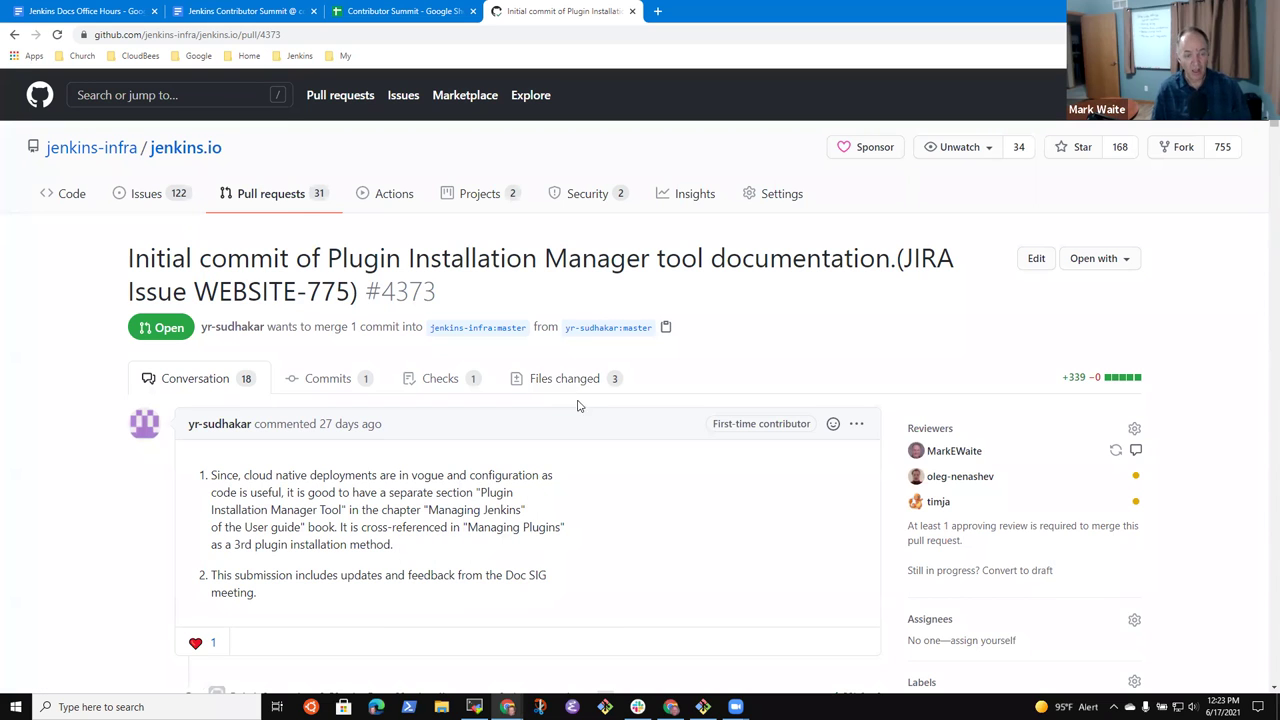
scroll(660, 443, "down", 3)
scroll(665, 445, "up", 3)
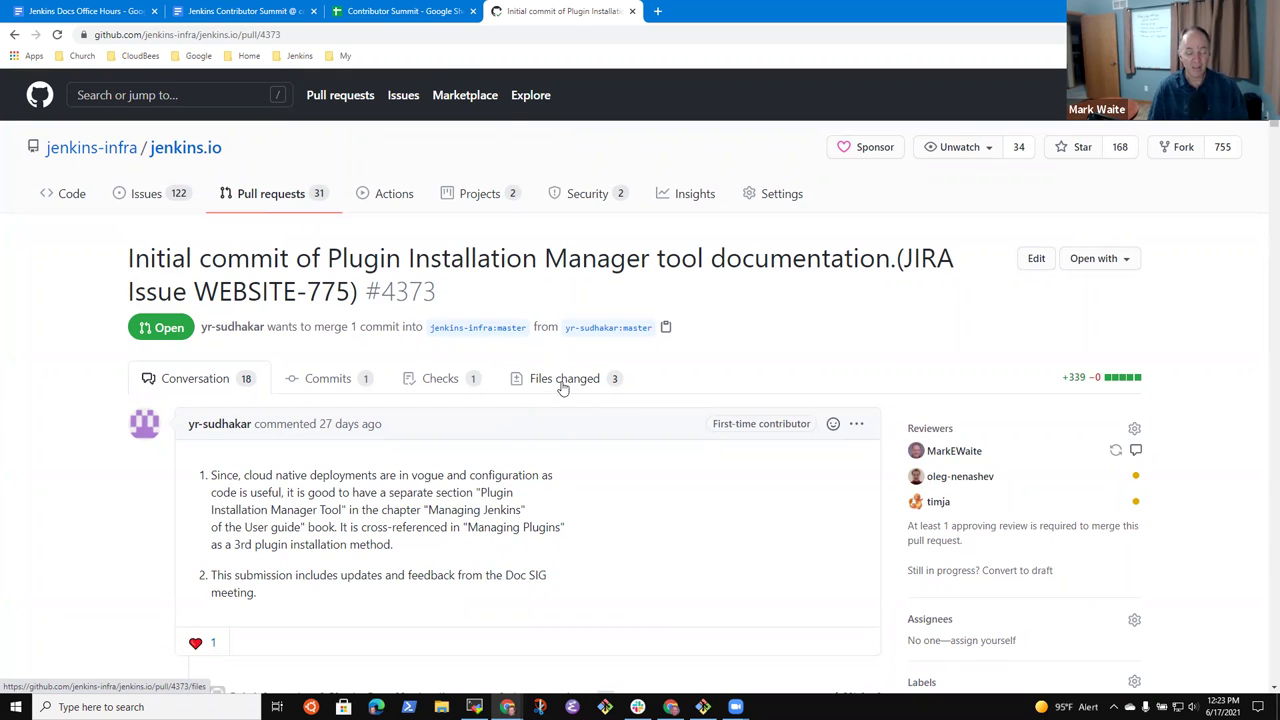
scroll(567, 433, "down", 3)
scroll(567, 433, "up", 3)
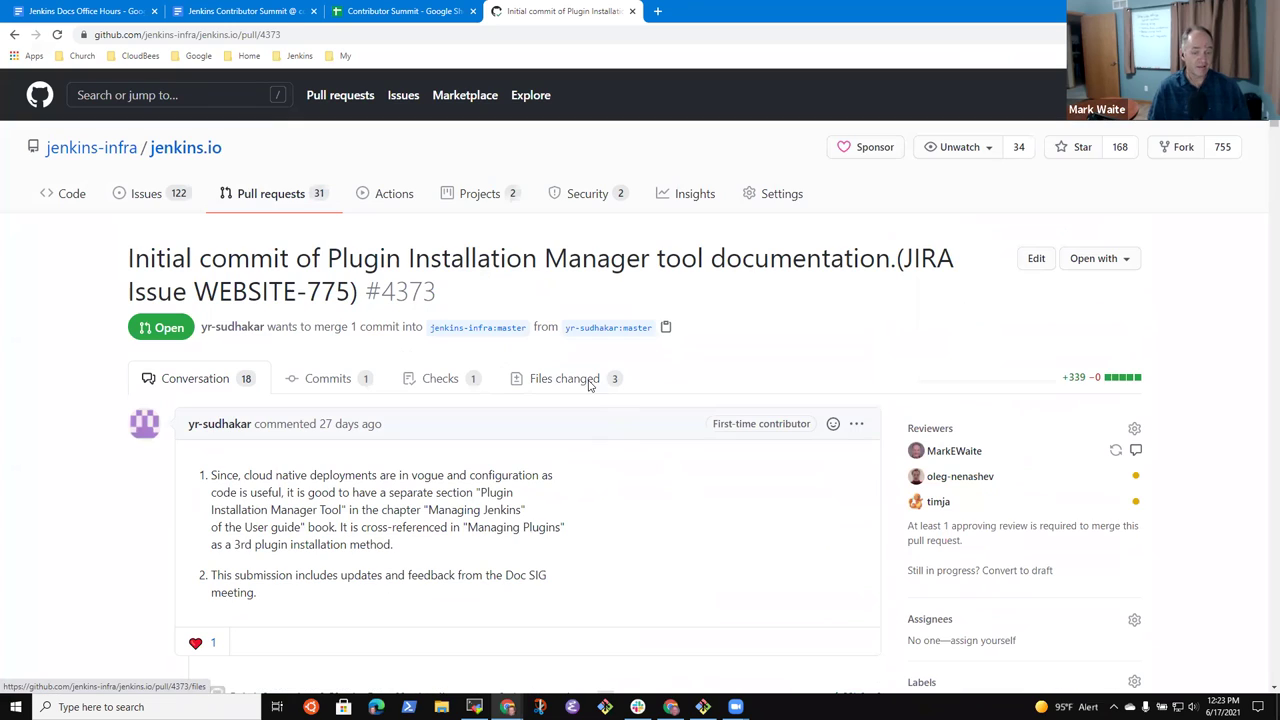
- Open PR #4373's Files changed view and scroll through the suggested edits across its 3 files
left_click(577, 384)
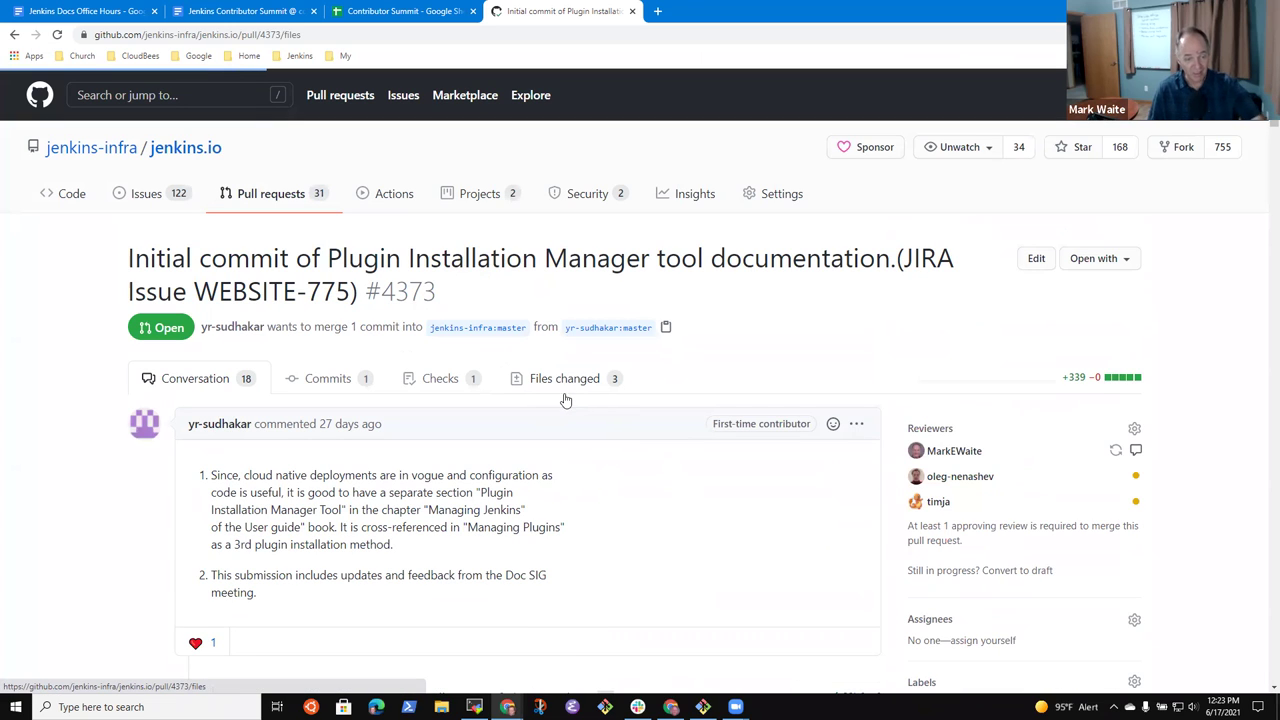
scroll(614, 466, "down", 7)
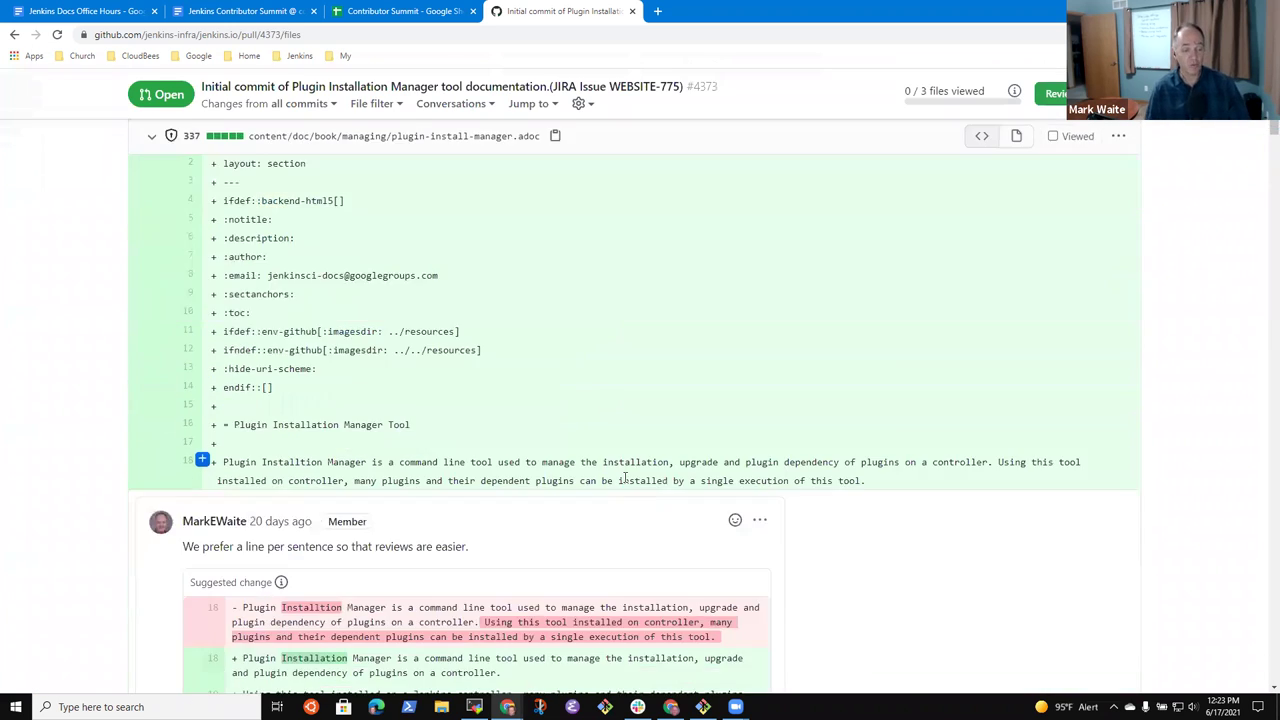
scroll(665, 477, "down", 15)
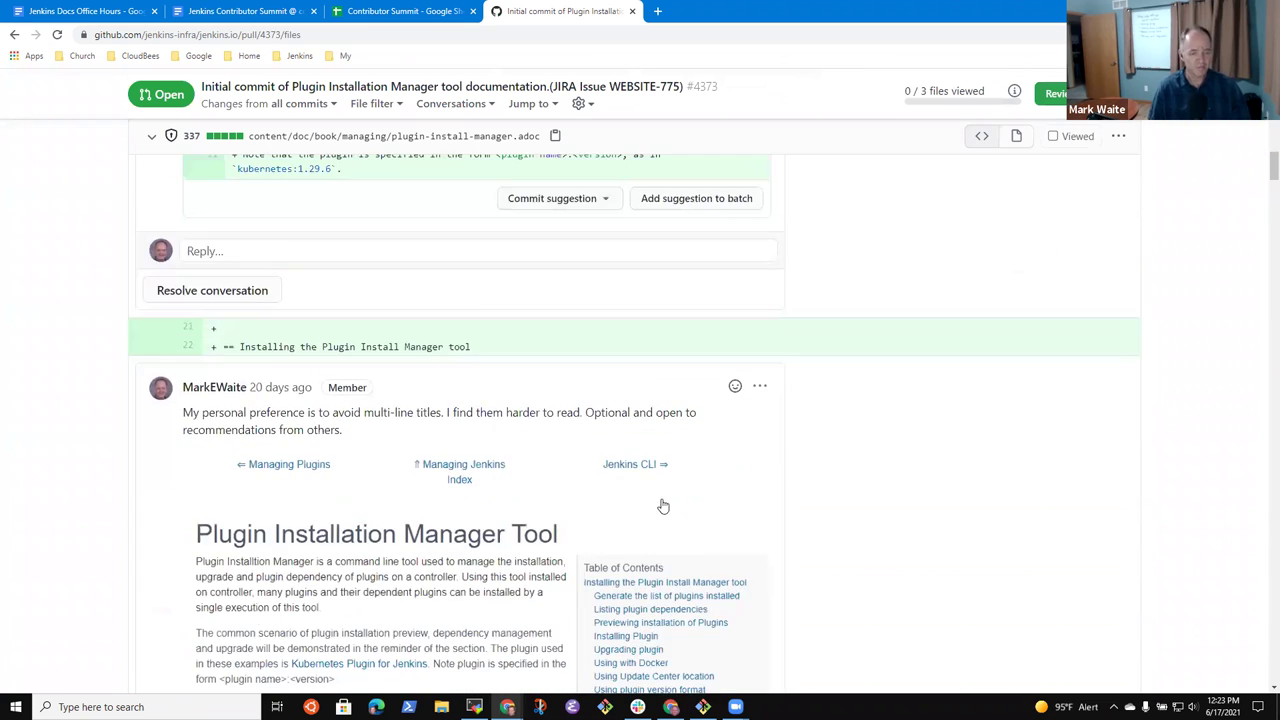
scroll(740, 482, "down", 2)
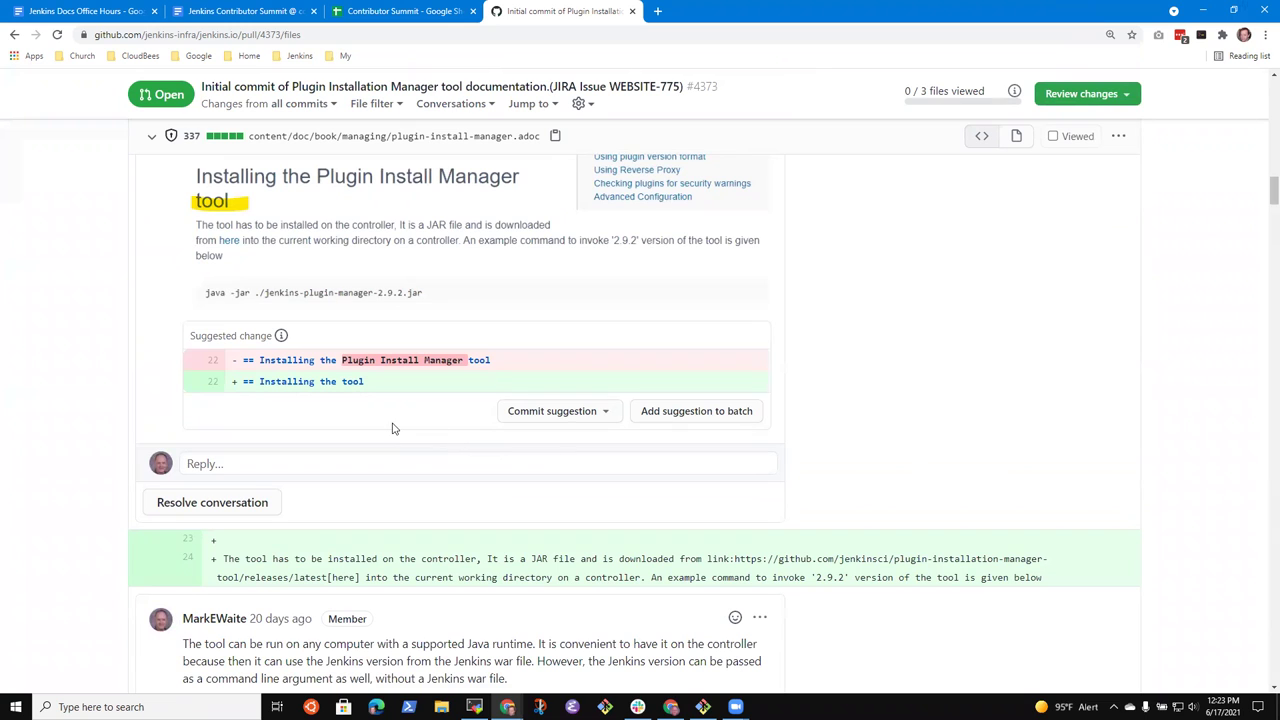
scroll(392, 428, "down", 8)
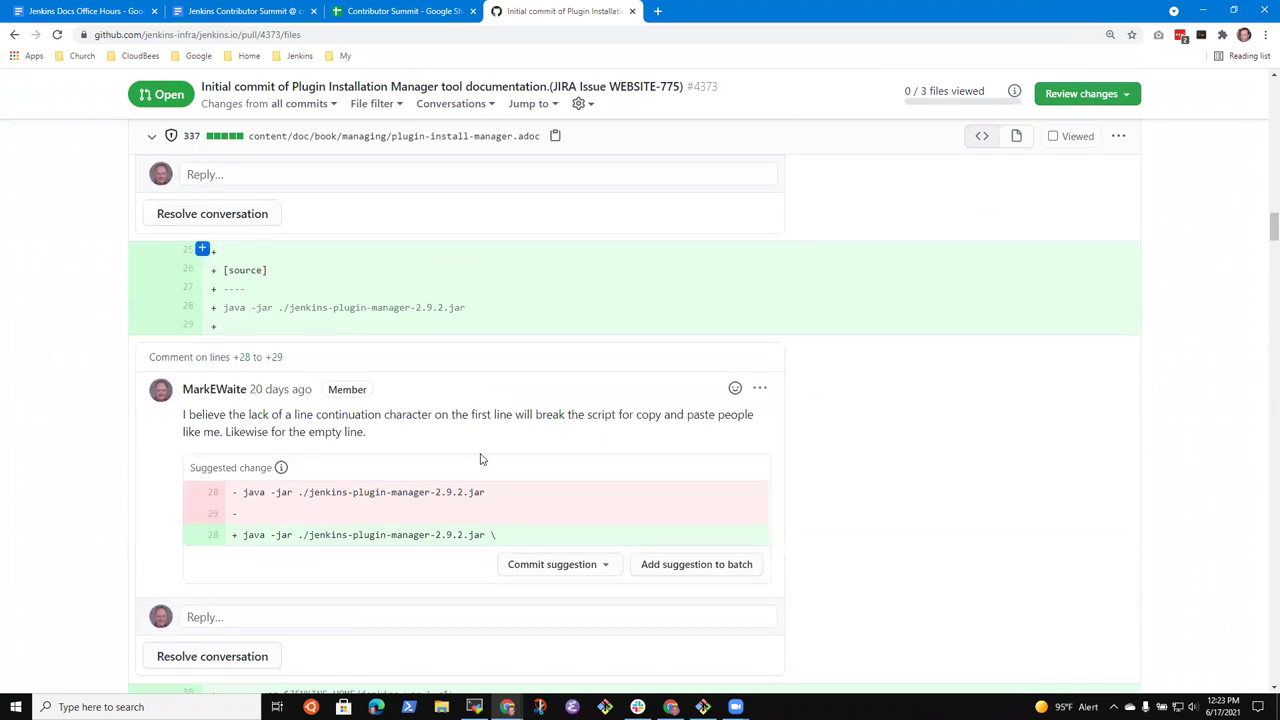
scroll(481, 455, "down", 3)
scroll(493, 457, "down", 1)
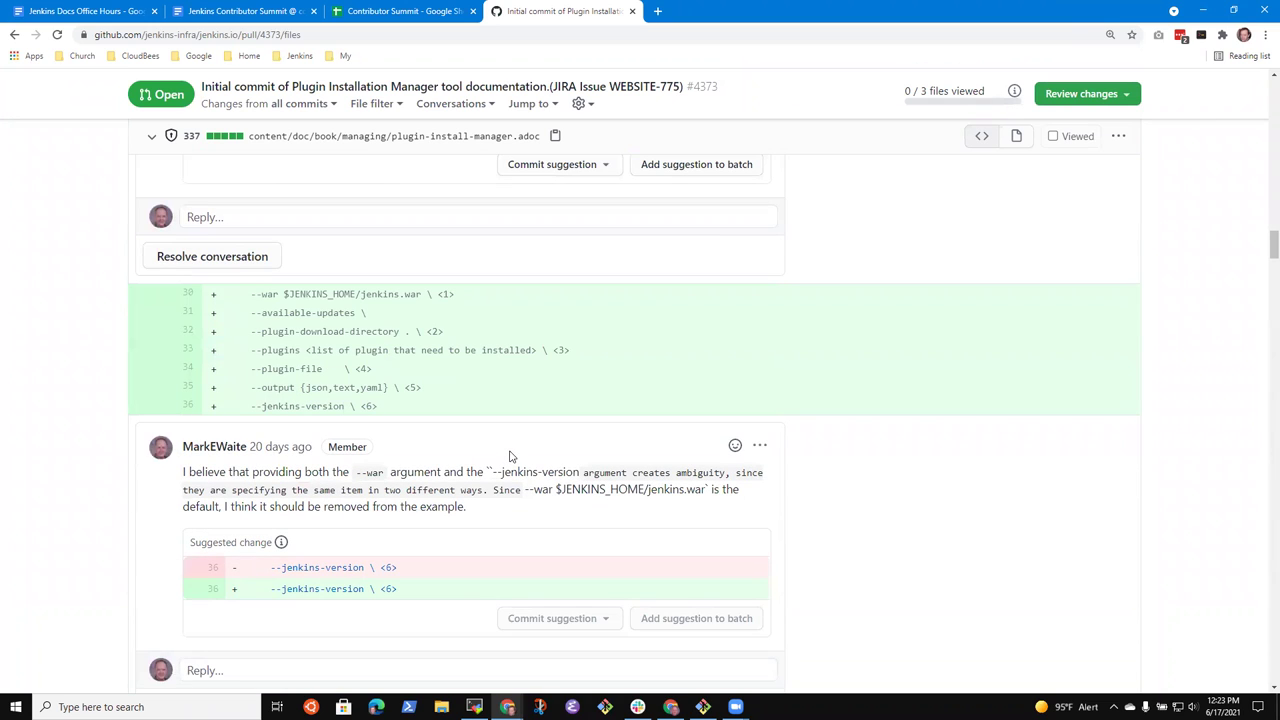
scroll(514, 455, "down", 4)
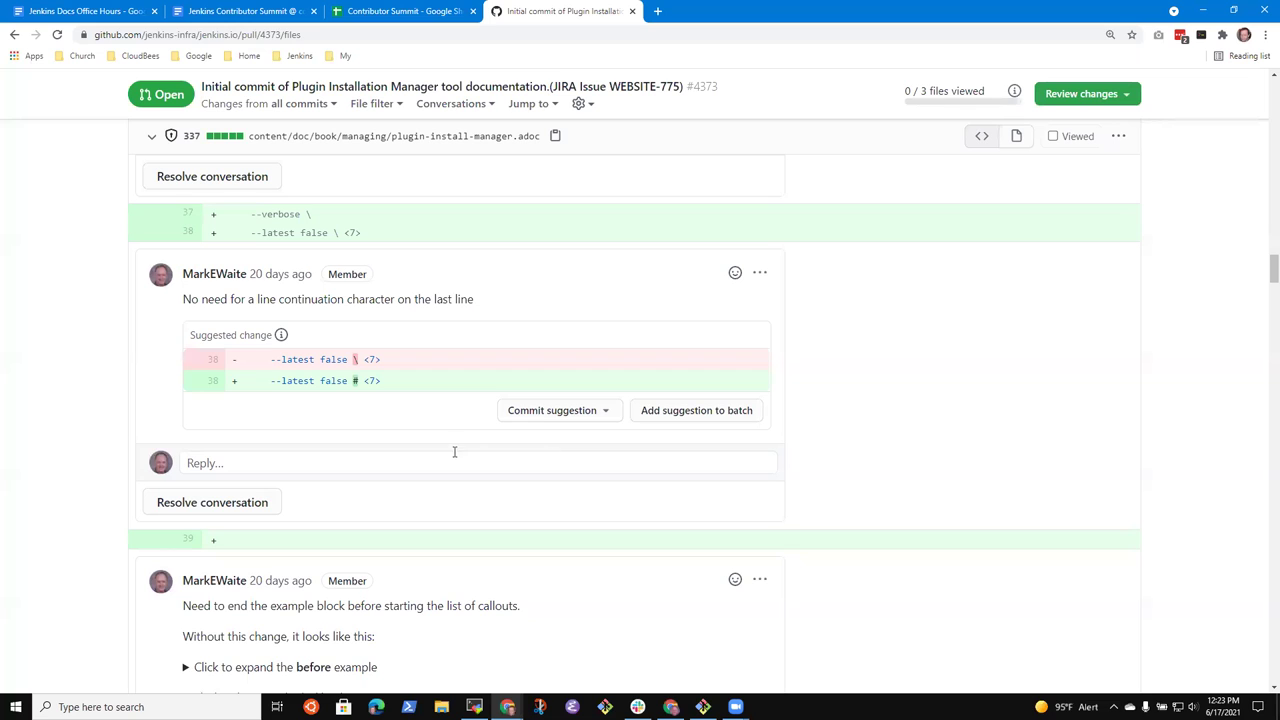
scroll(429, 457, "up", 15)
scroll(620, 475, "up", 5)
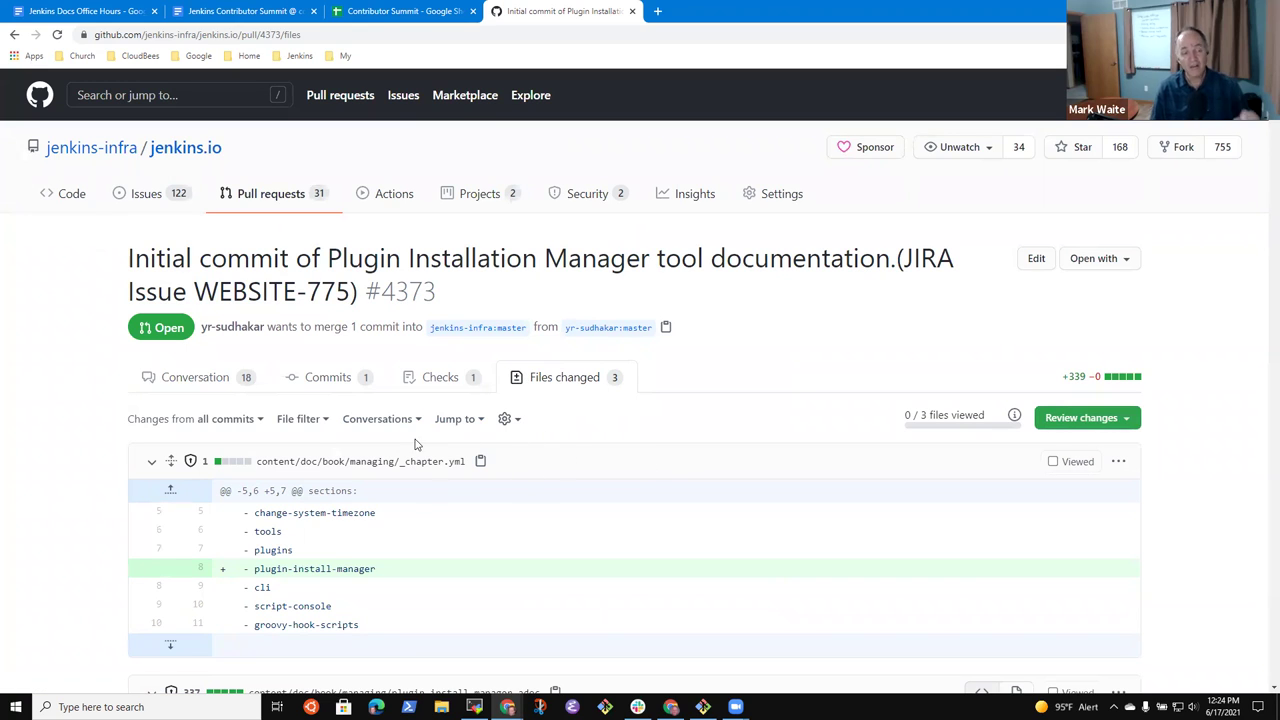
- Go back through Issues and Pull requests to reopen PR #4373
left_click(148, 195)
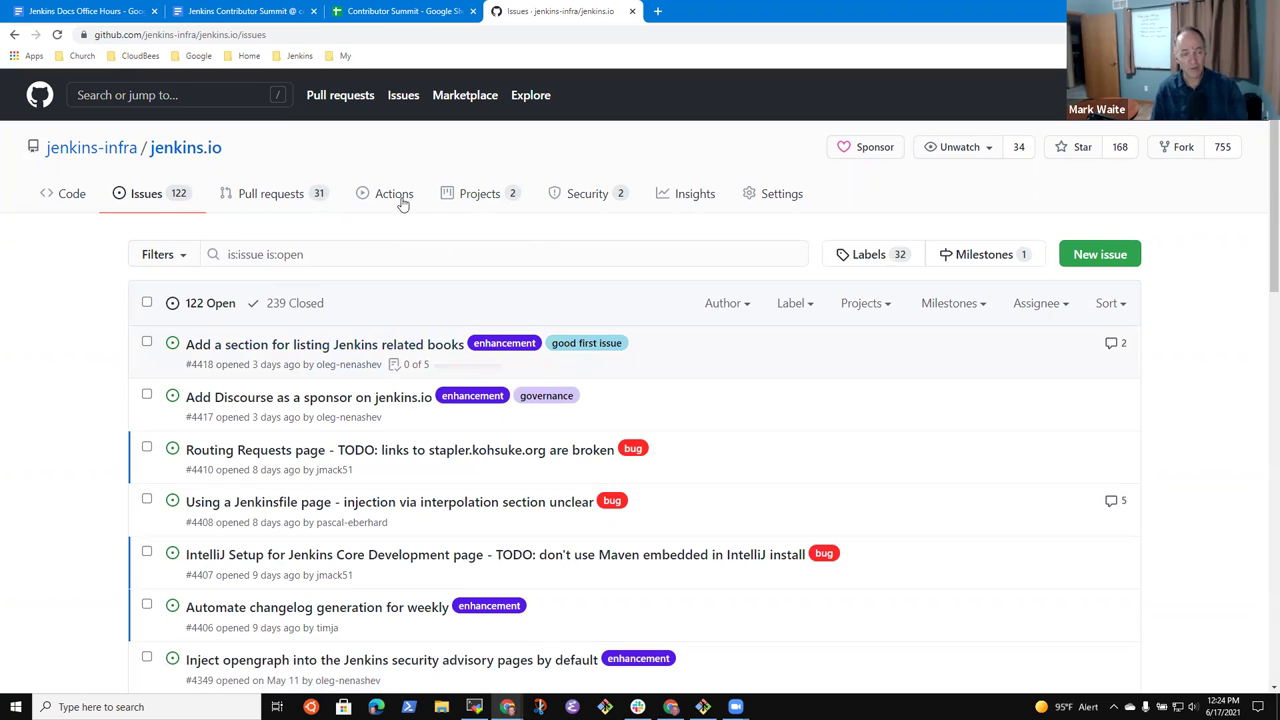
left_click(272, 196)
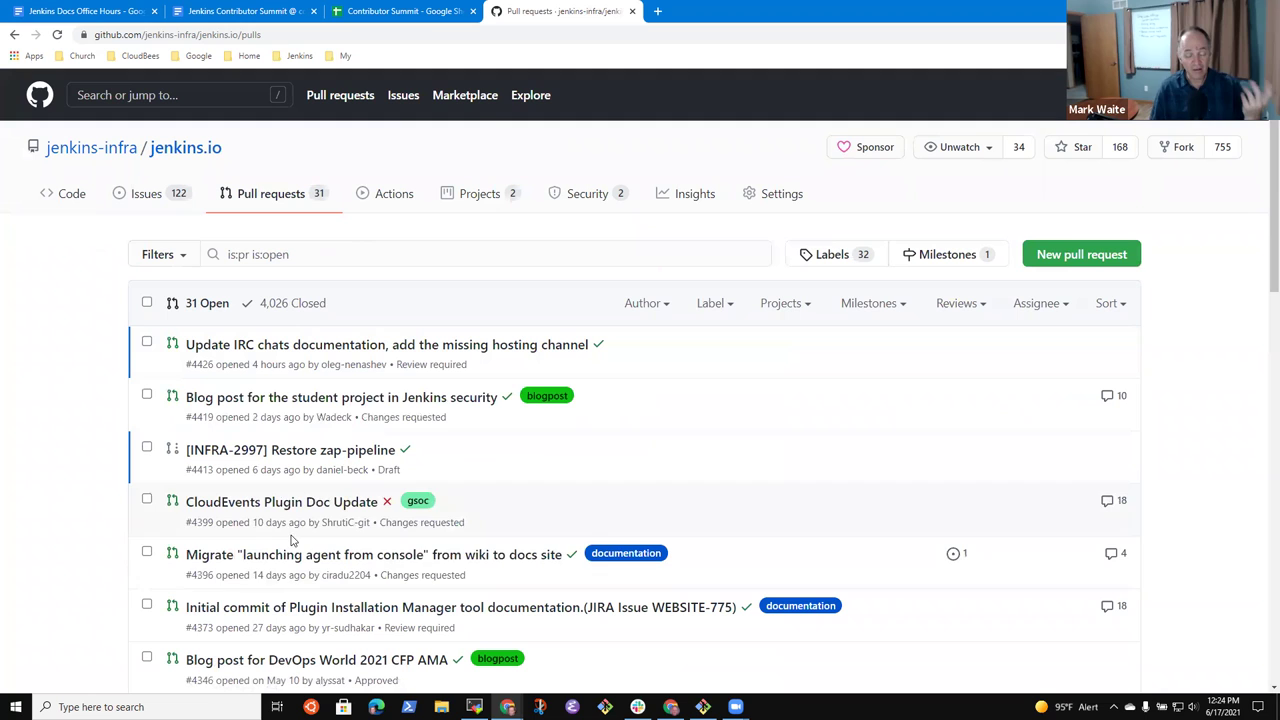
scroll(375, 588, "down", 1)
scroll(375, 588, "down", 1)
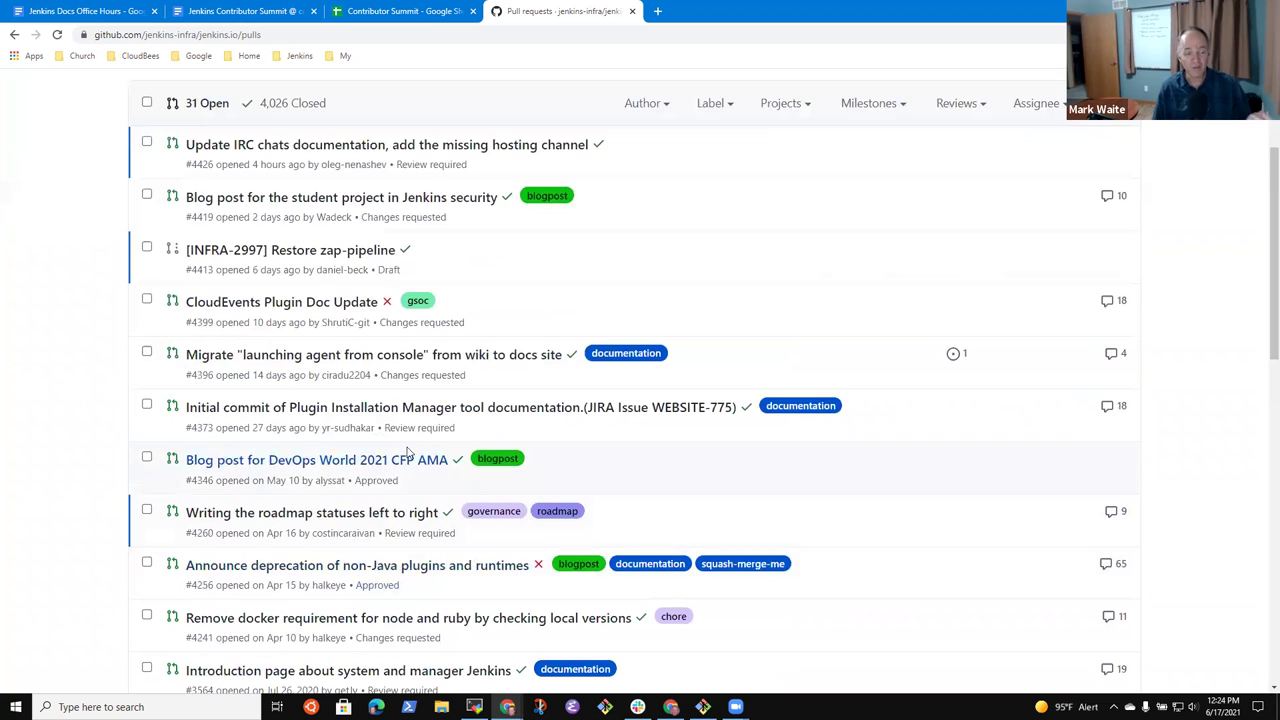
left_click(473, 411)
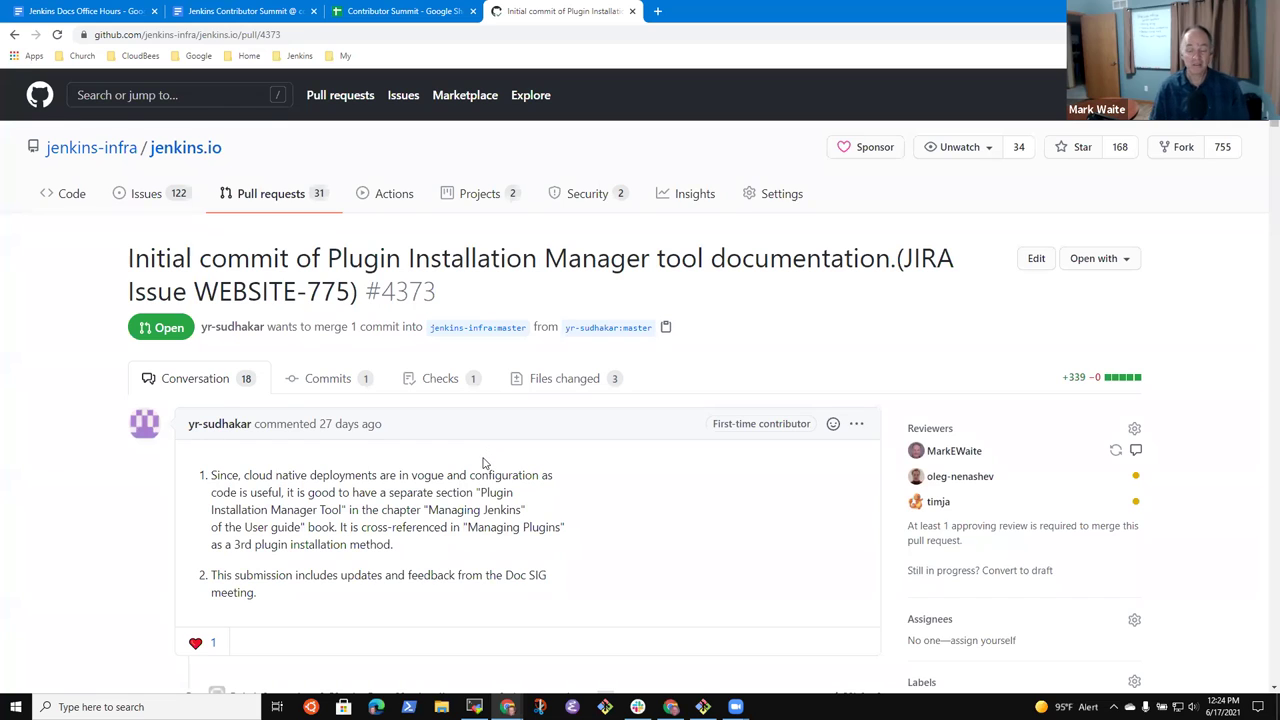
- Copy PR #4373's web address and switch back toward the Docs Office Hours notes
scroll(483, 462, "down", 3)
scroll(483, 462, "up", 3)
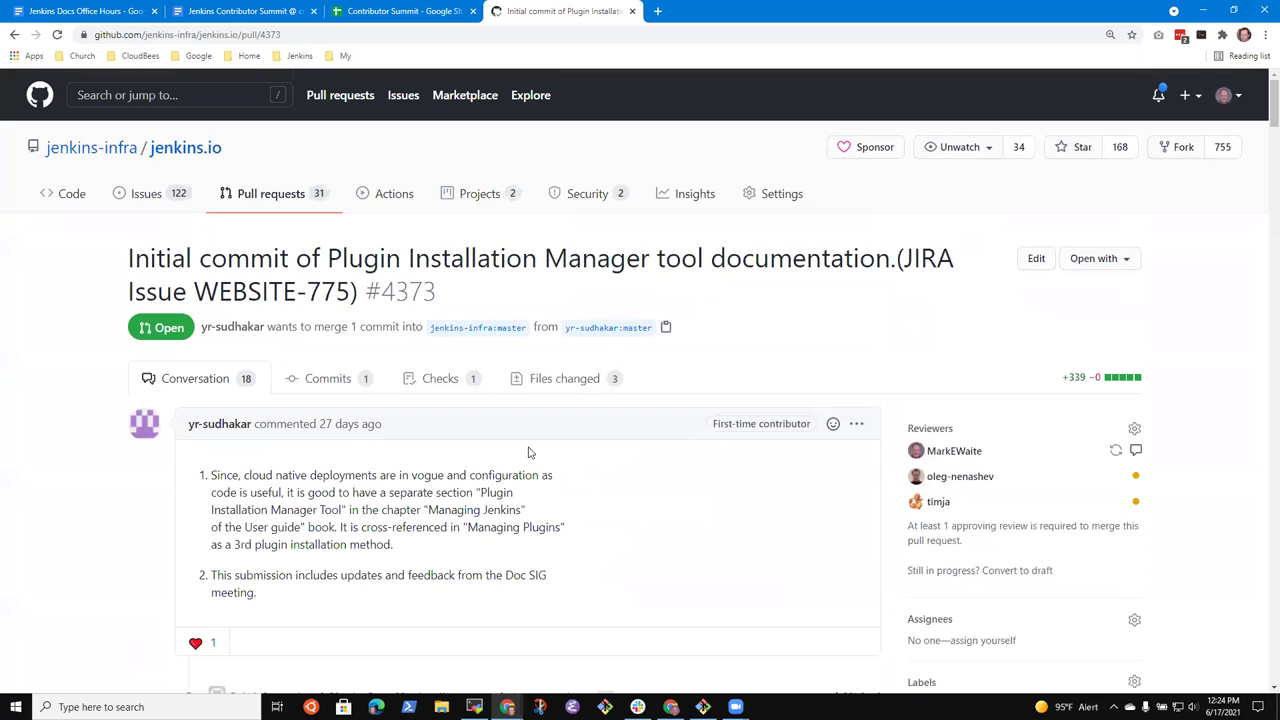
left_click(313, 34)
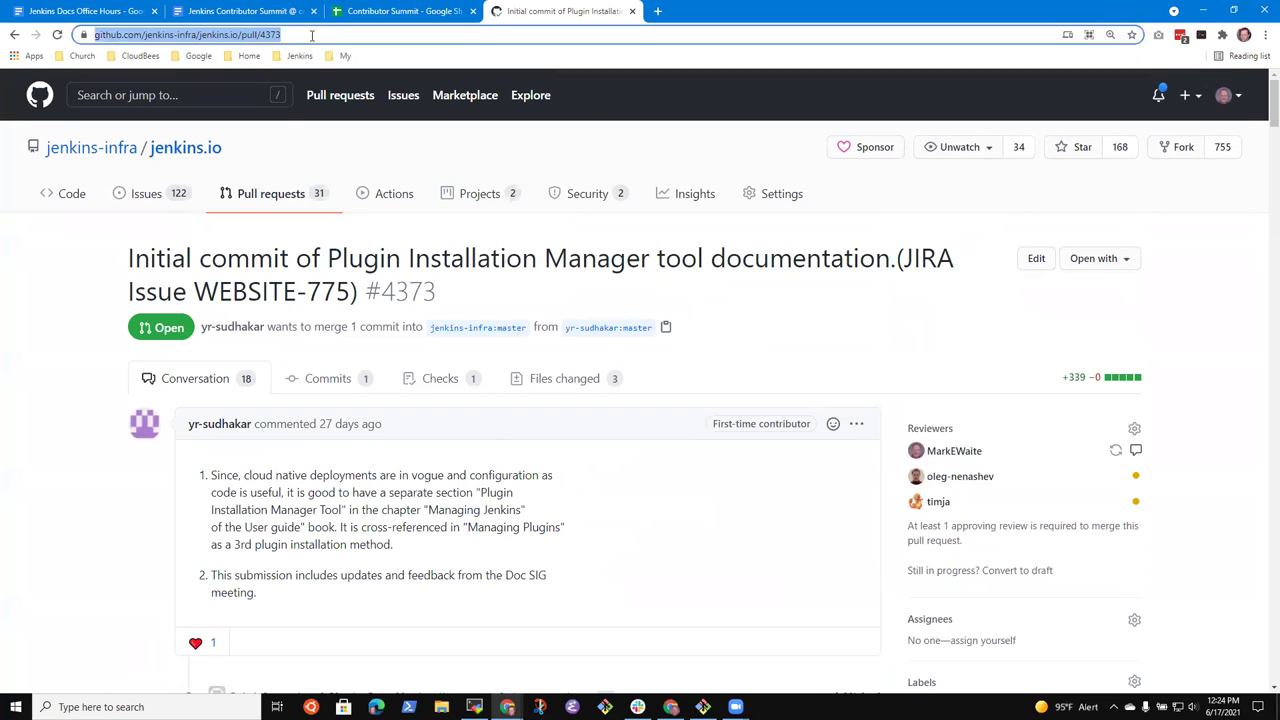
left_click(390, 11)
left_click(258, 12)
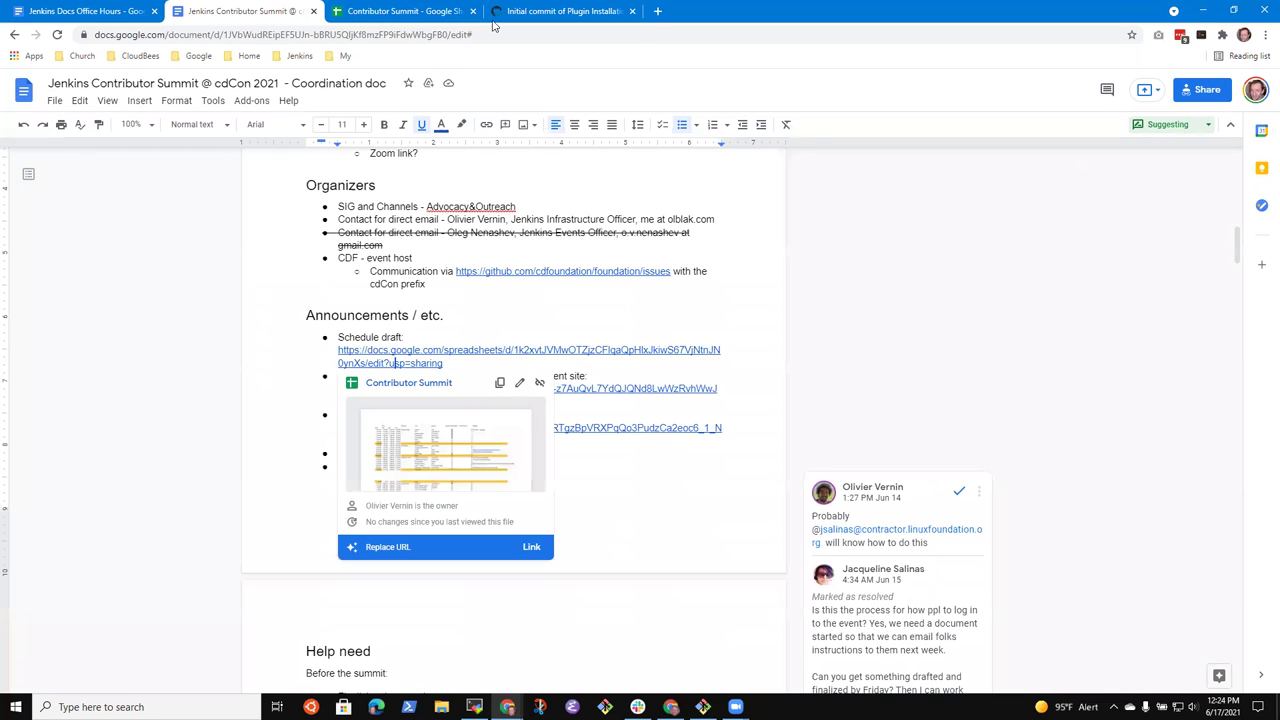
key("ctrl+Tab")
key("ctrl+Tab")
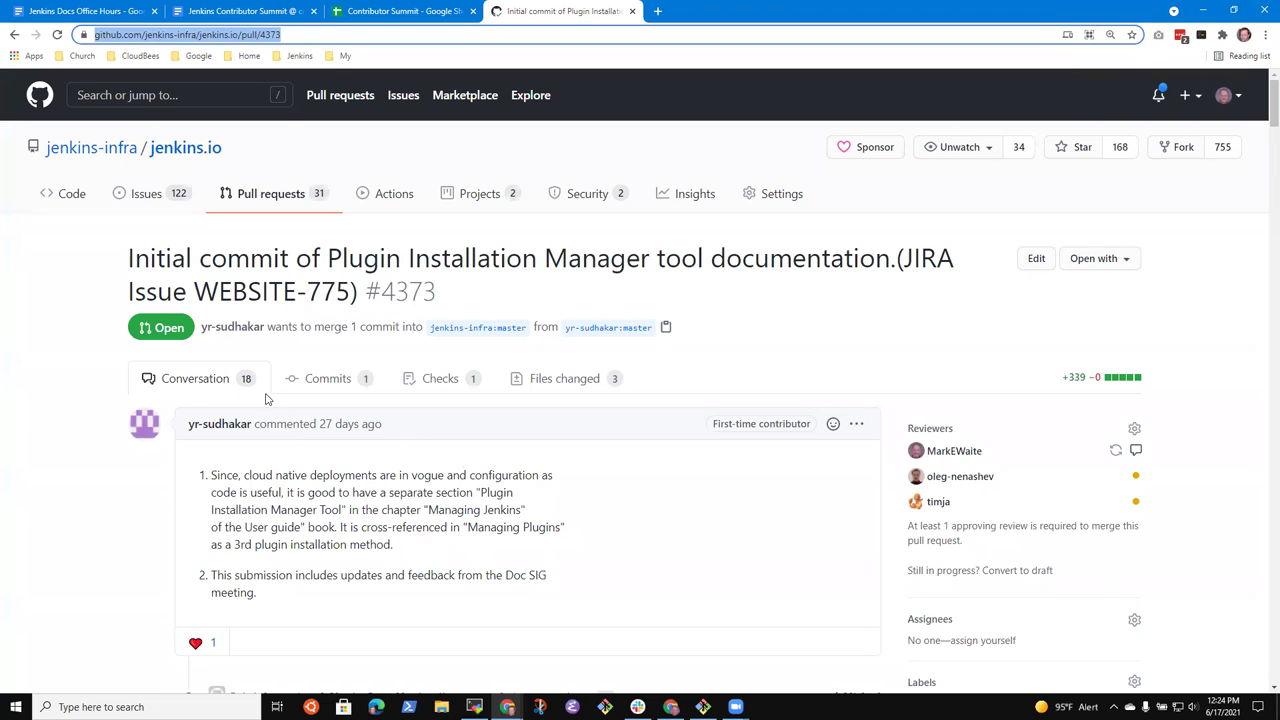
left_click(408, 11)
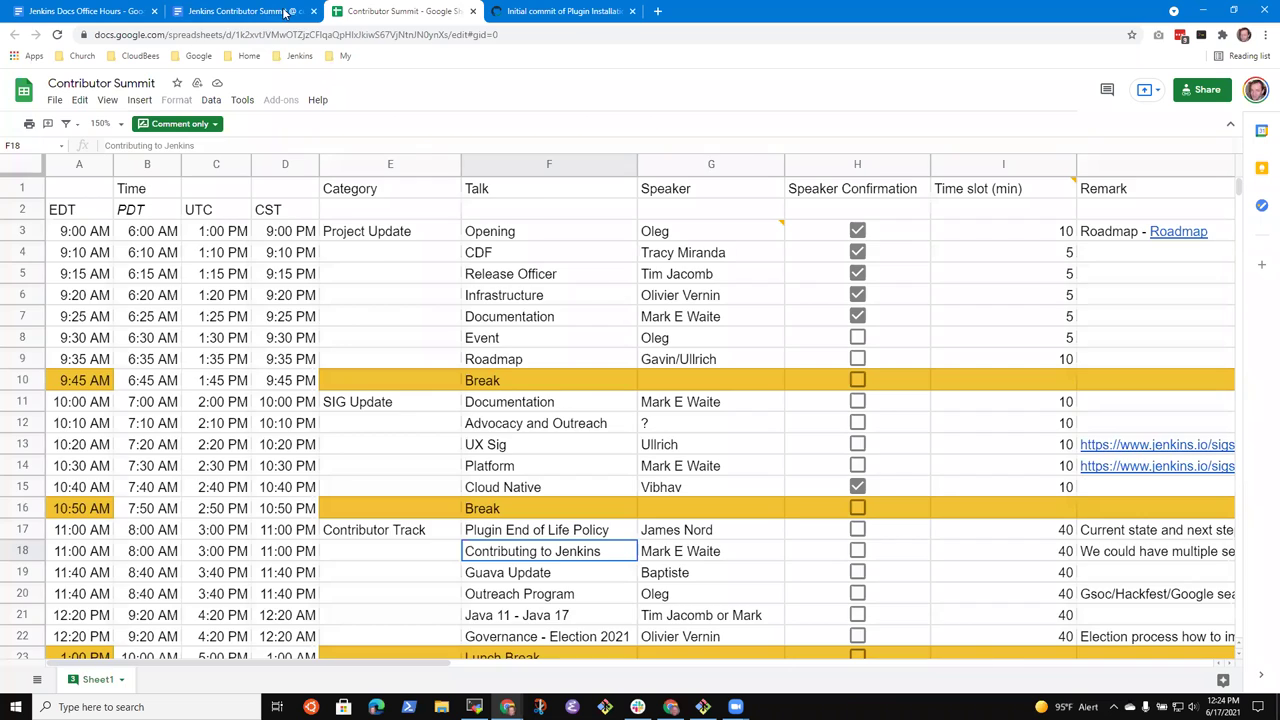
left_click(285, 12)
- Add a sub-bullet crediting a contributor's PR for plugin installation manager
left_click(105, 12)
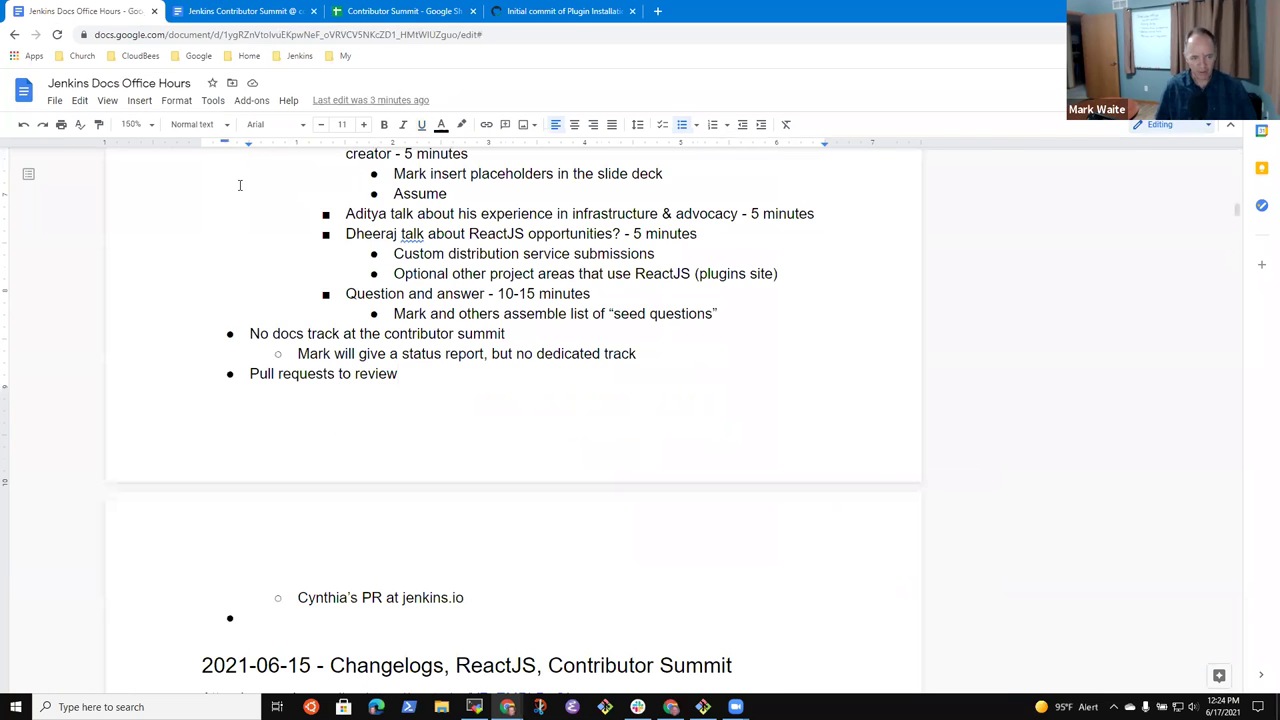
key("Down")
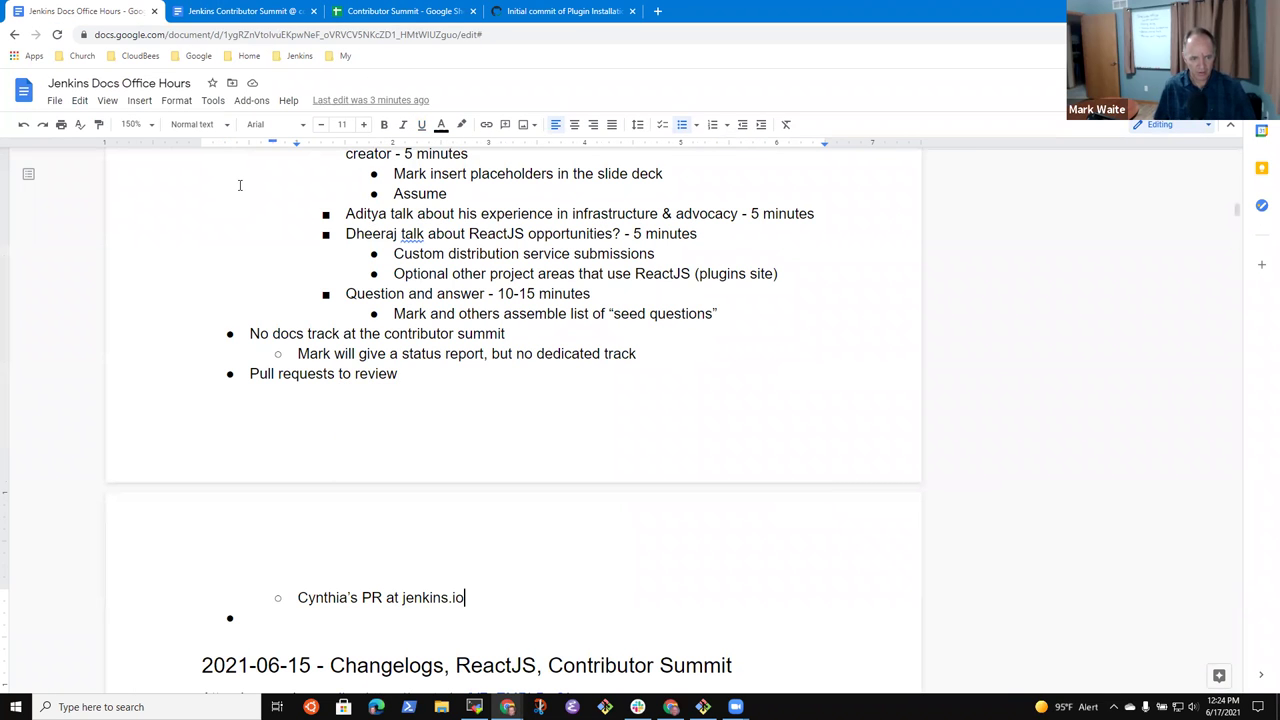
key("Return")
type("udhakar;'s")
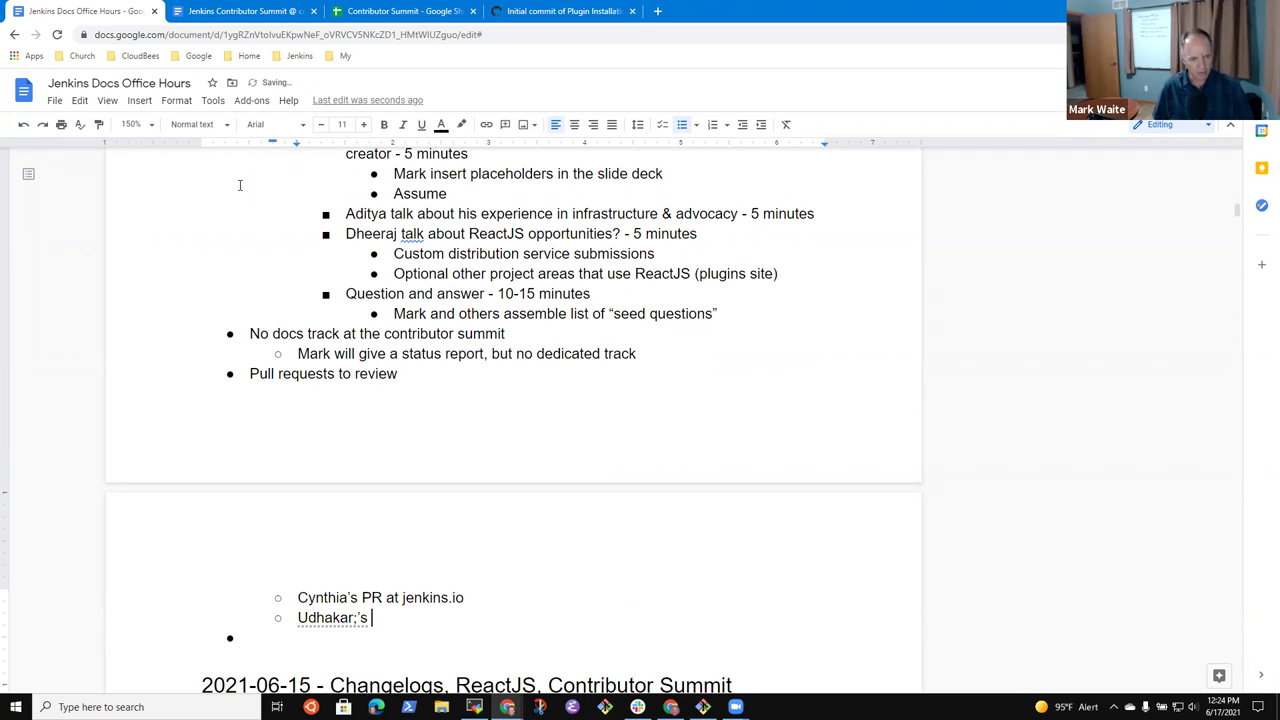
key("Delete")
type("Su")
key("End")
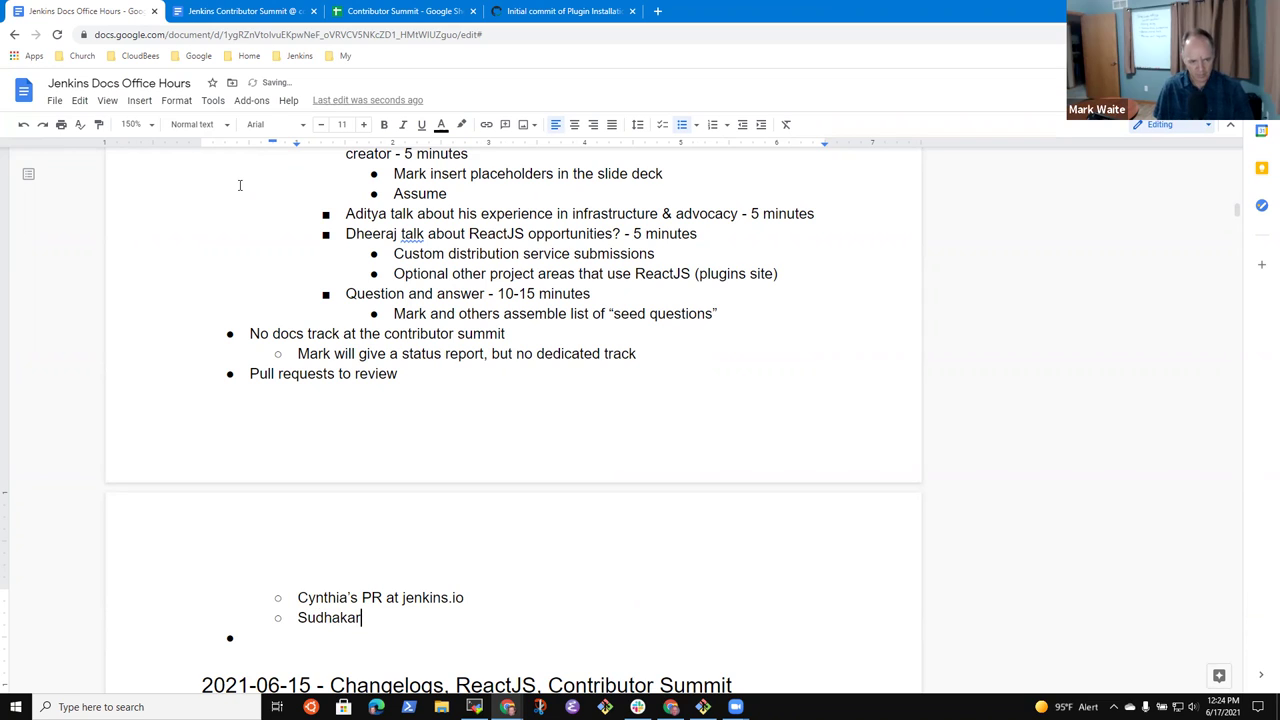
type("s")
key("BackSpace")
key("BackSpace")
key("BackSpace")
type("'s PR for ")
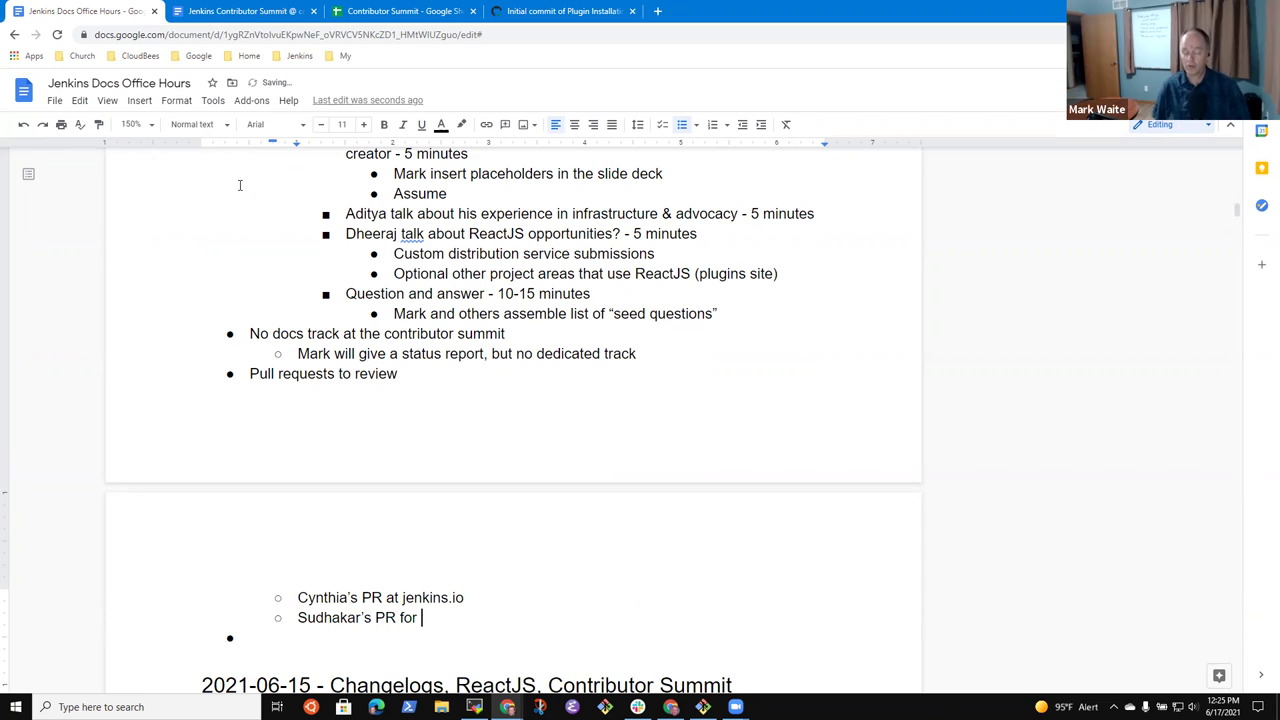
type("plugin s")
key("BackSpace")
type("installation manager tool")
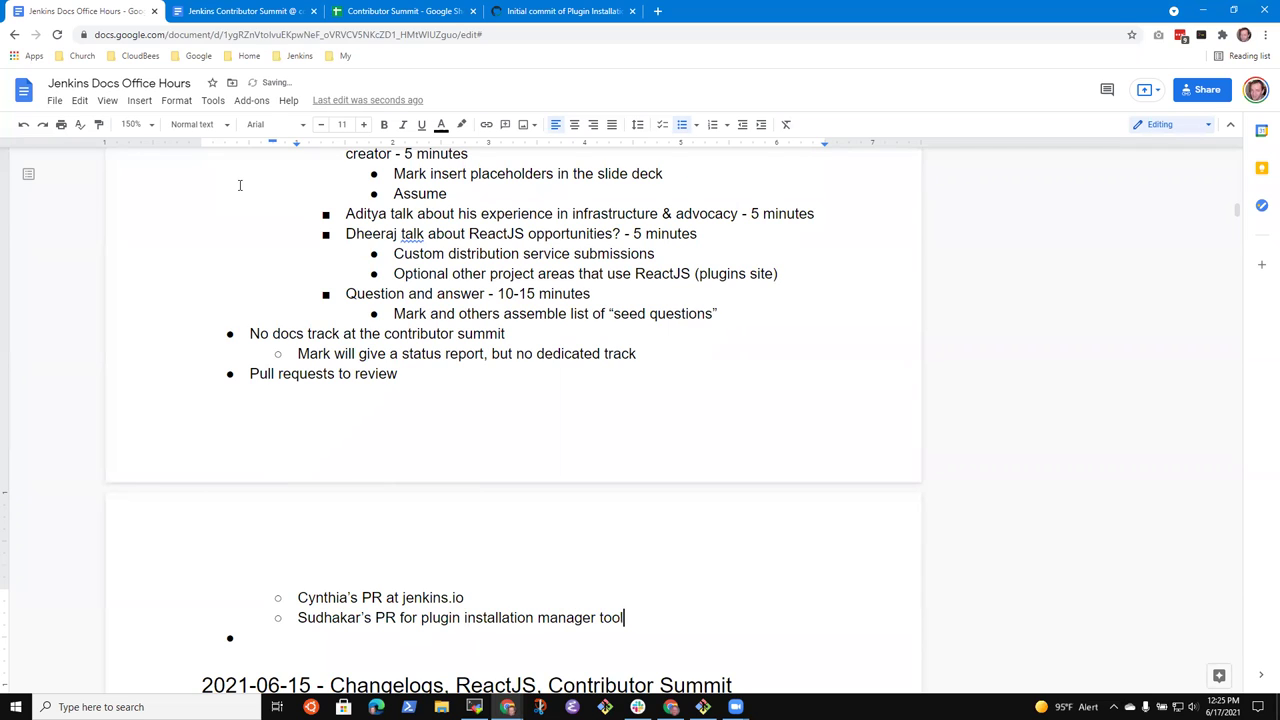
- Link the word 'PR' in the new bullet to the pull request #4373 URL
key("shift+Right")
key("shift+Right")
key("ctrl+k")
key("ctrl+v")
key("Return")
- Back on GitHub, copy the web address of pull request #4396
left_click(520, 15)
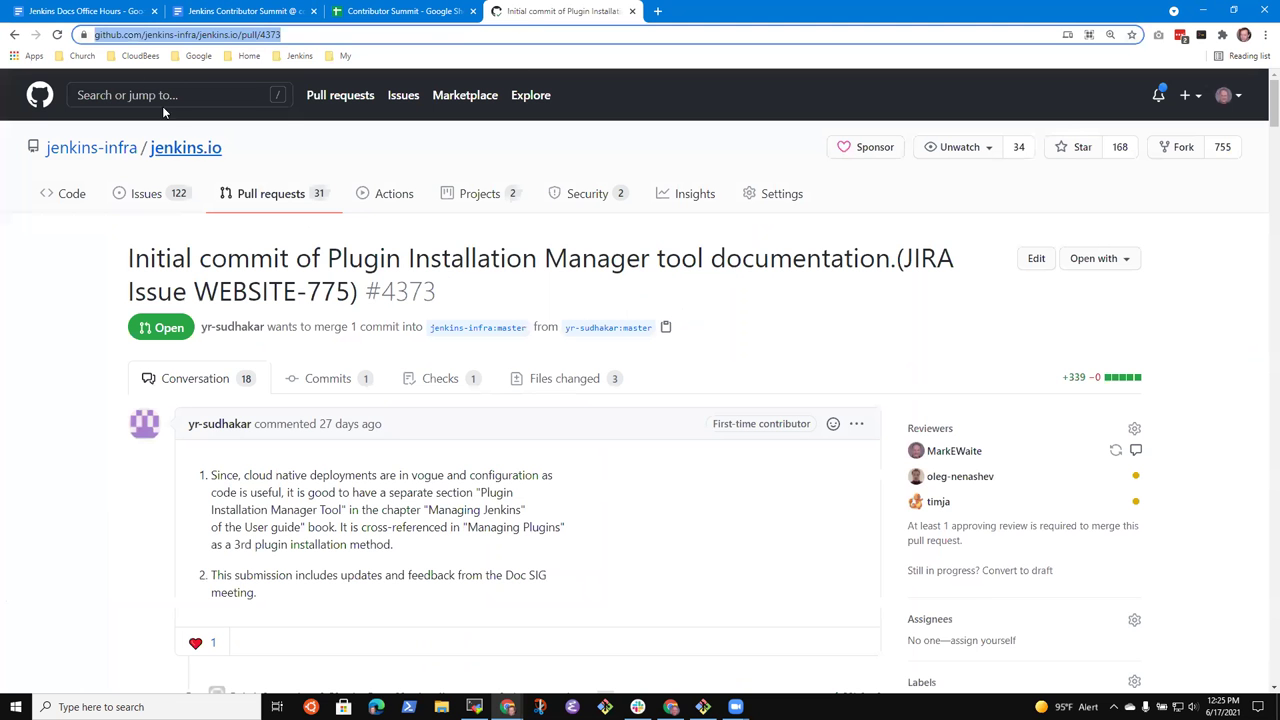
left_click(20, 36)
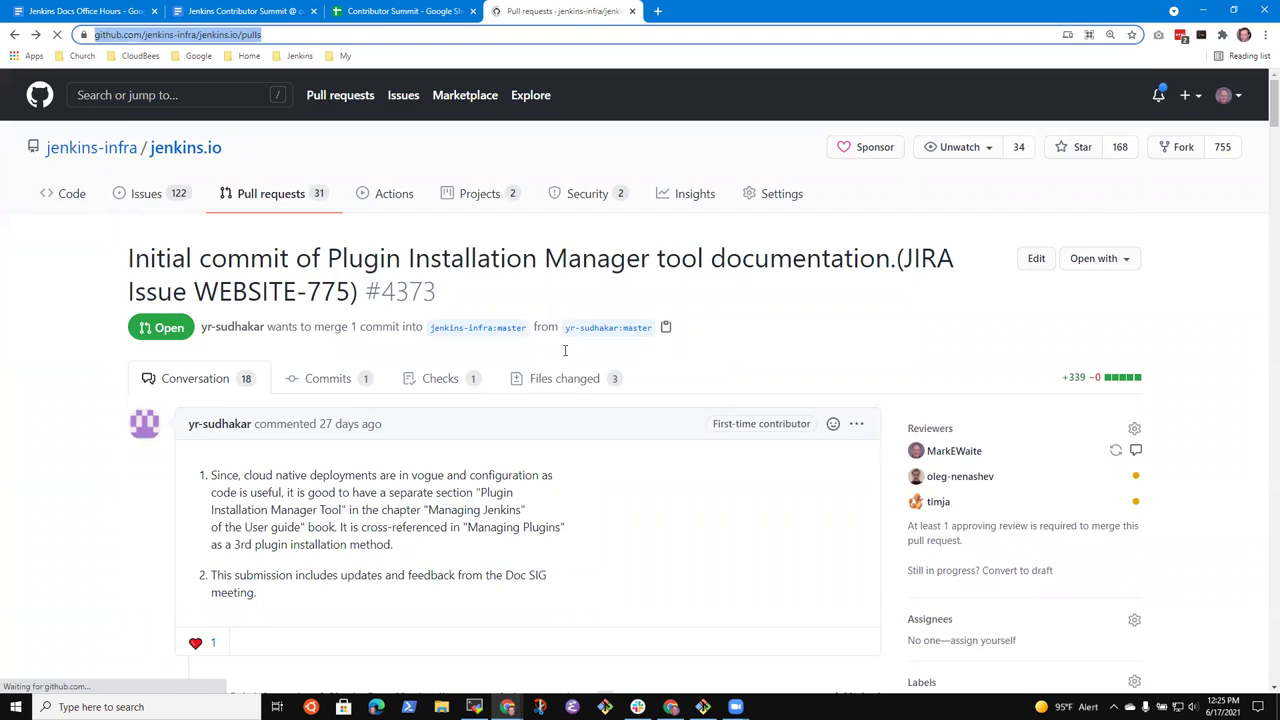
mouse_move(362, 362)
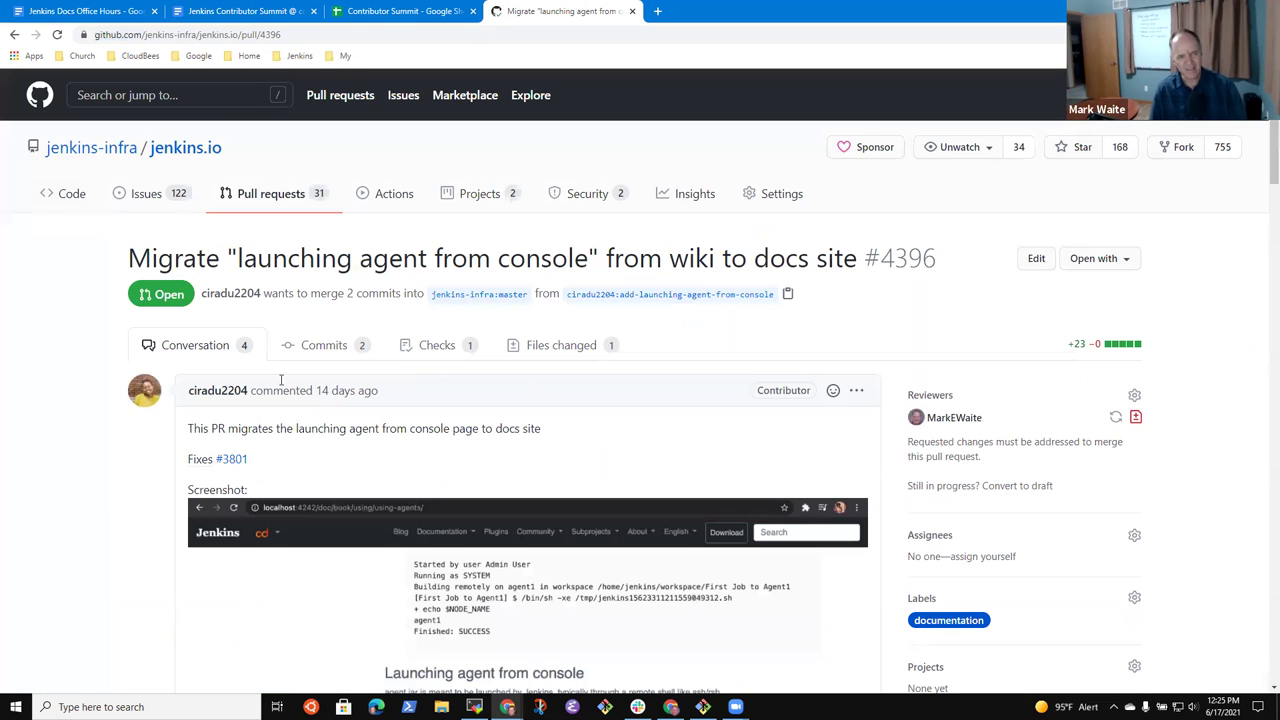
left_click(305, 37)
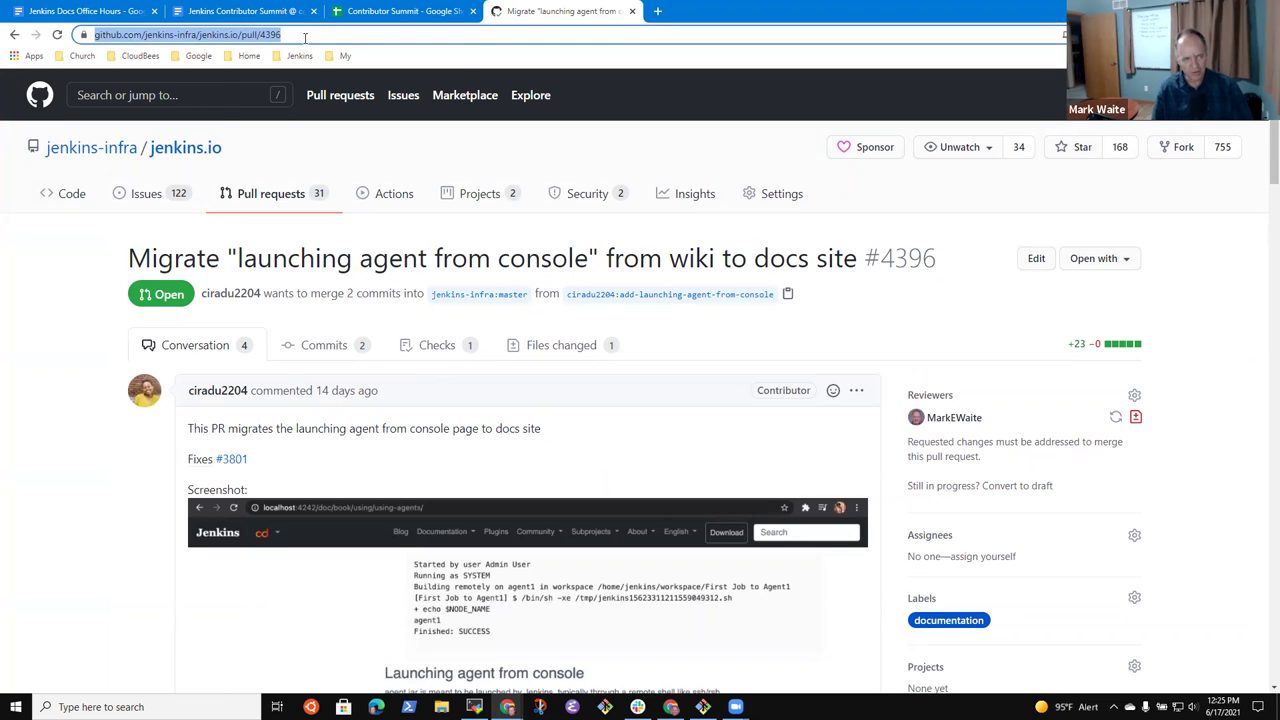
- Link the first 'PR' mention in the meeting notes to pull request #4396
left_click(90, 16)
left_click(384, 597)
double_click(380, 594)
key("ctrl+k")
key("ctrl+v")
key("Return")
left_click(555, 11)
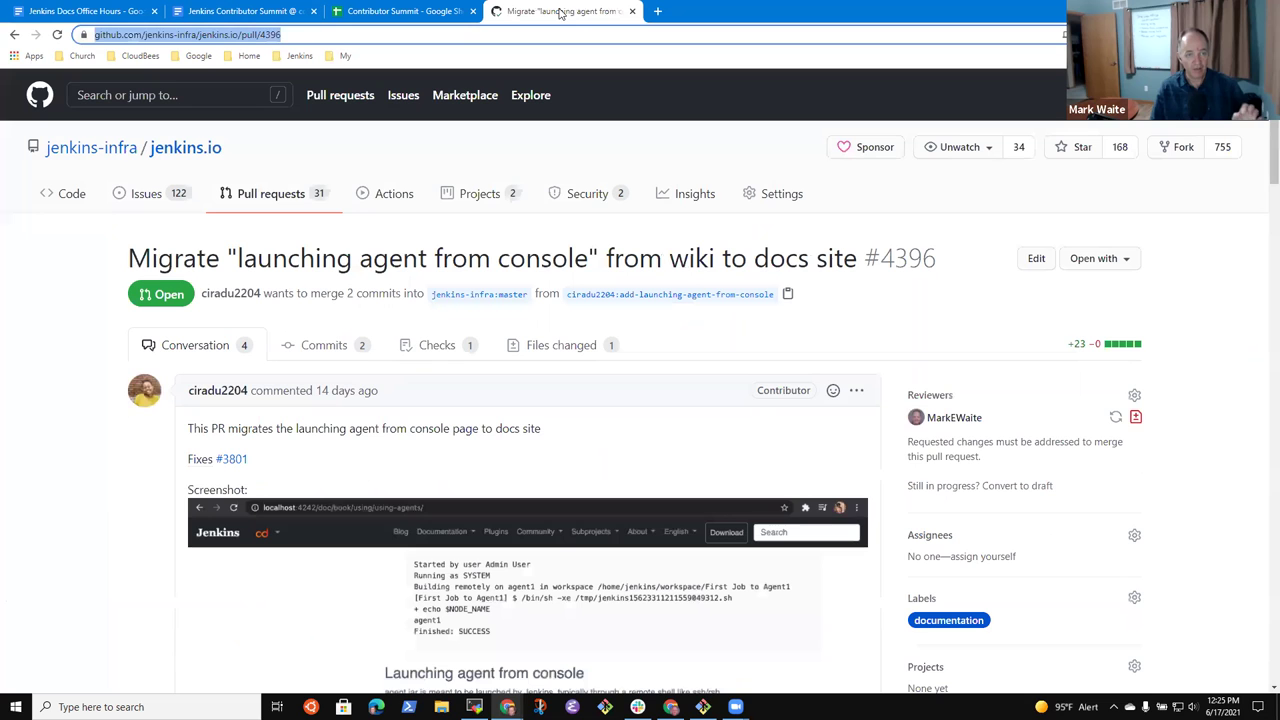
scroll(1034, 566, "down", 3)
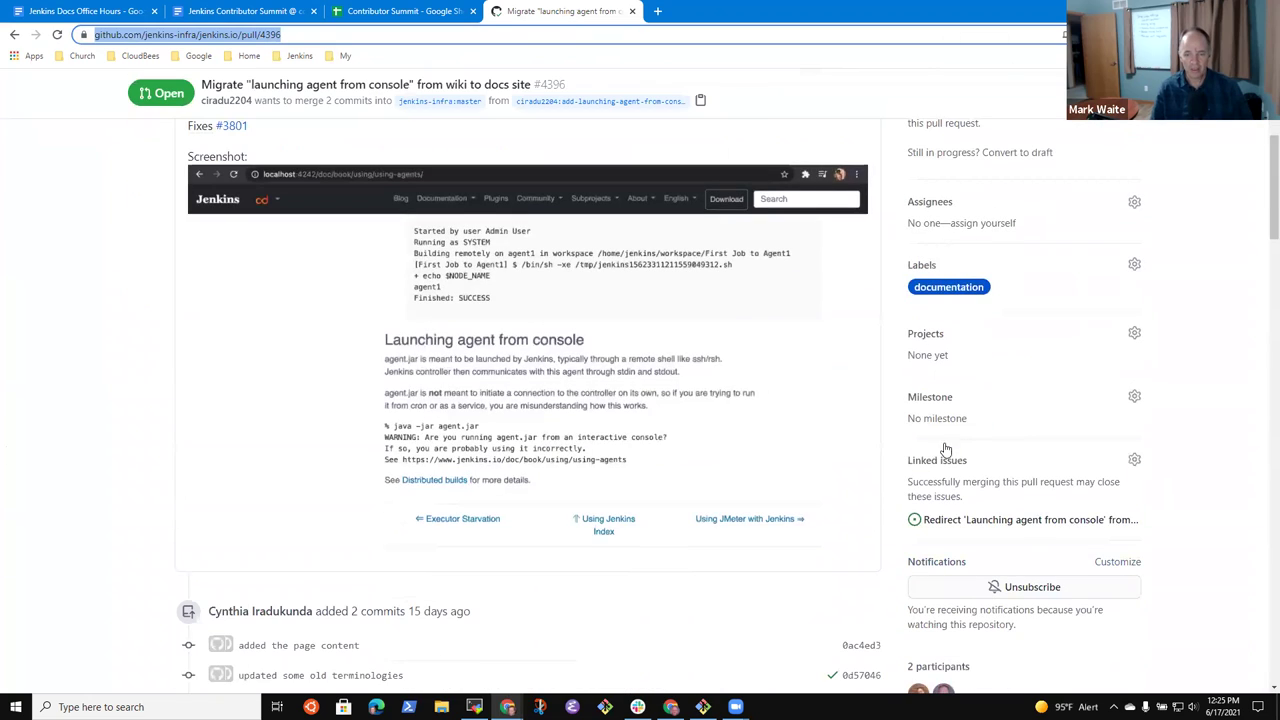
- Open linked issue #3801 and highlight its 'launching agent from console' title
left_click(985, 519)
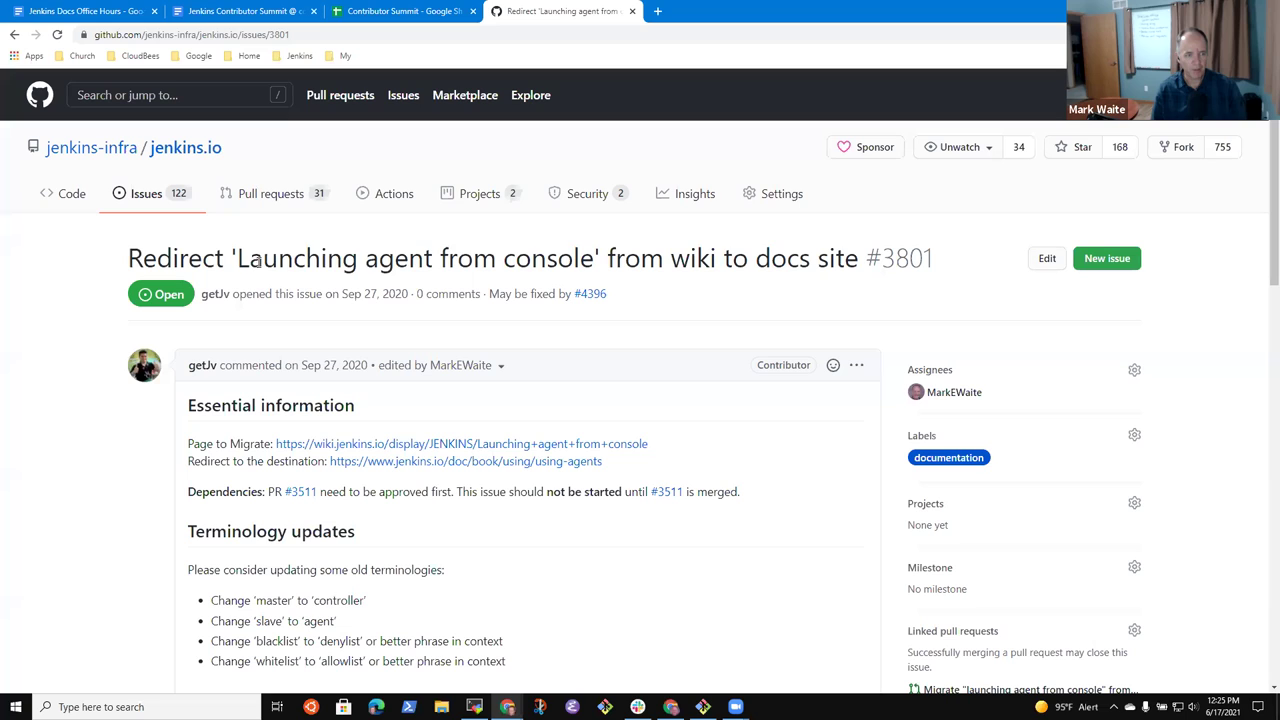
left_click_drag(257, 262, 528, 262)
left_click(406, 273)
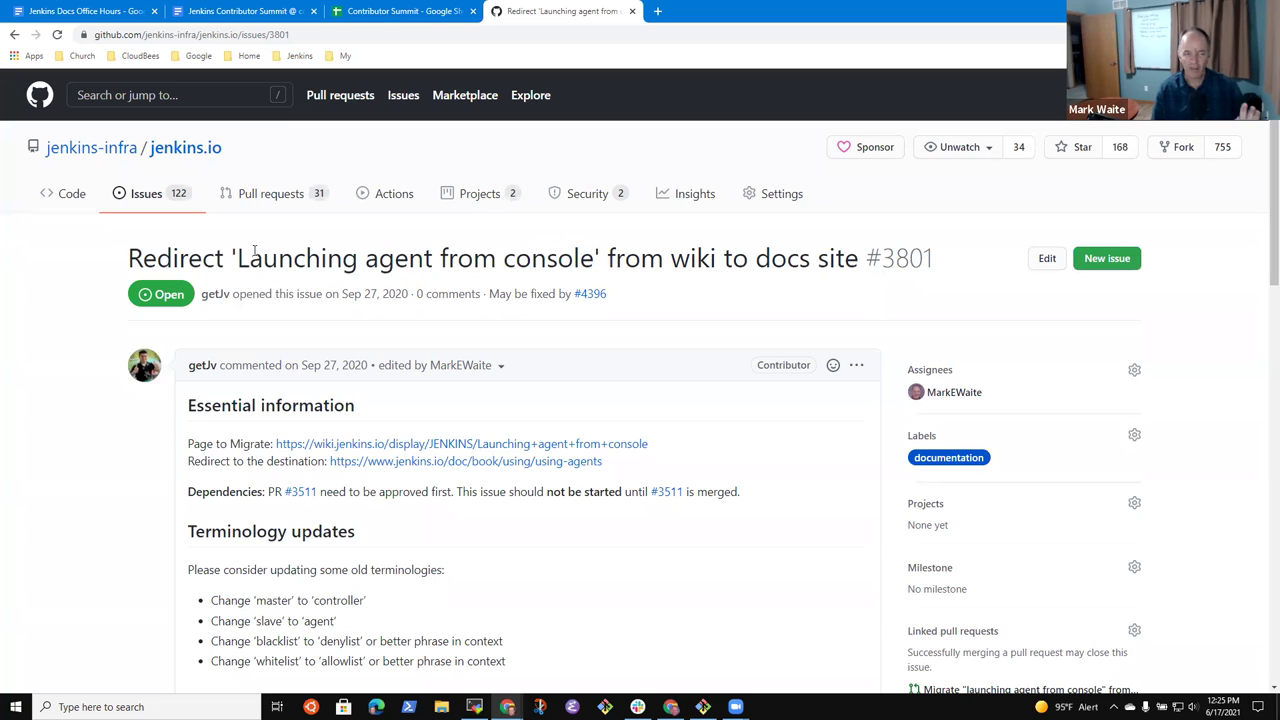
left_click_drag(252, 265, 592, 258)
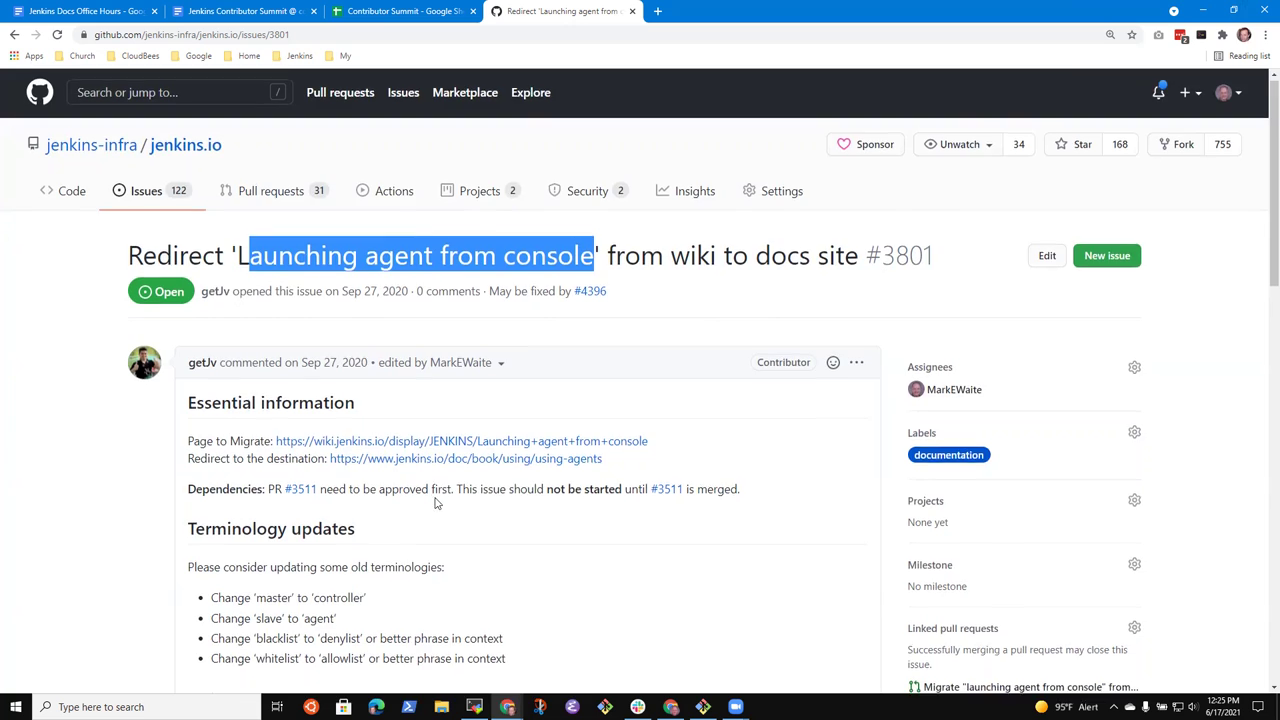
- Highlight the issue's wiki page address while reading the issue body
scroll(480, 486, "down", 1)
scroll(480, 486, "up", 1)
left_click_drag(662, 444, 266, 443)
scroll(473, 497, "down", 4)
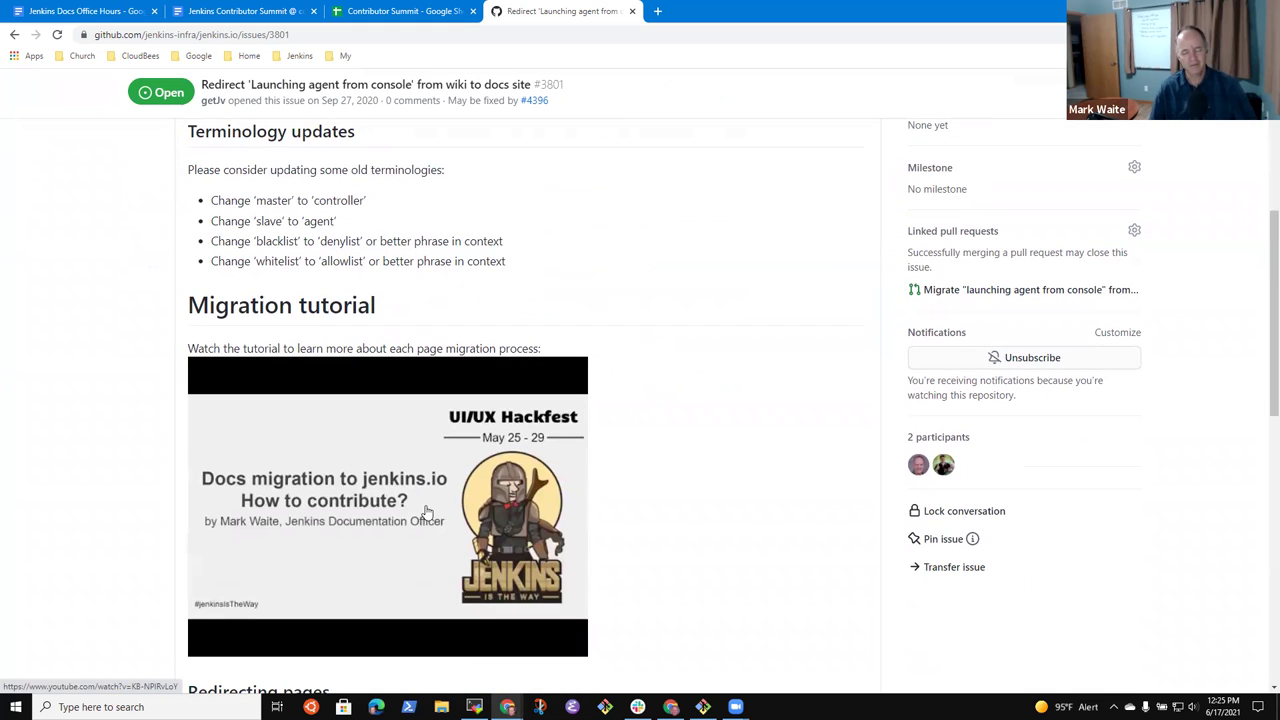
scroll(430, 505, "up", 4)
left_click(746, 459)
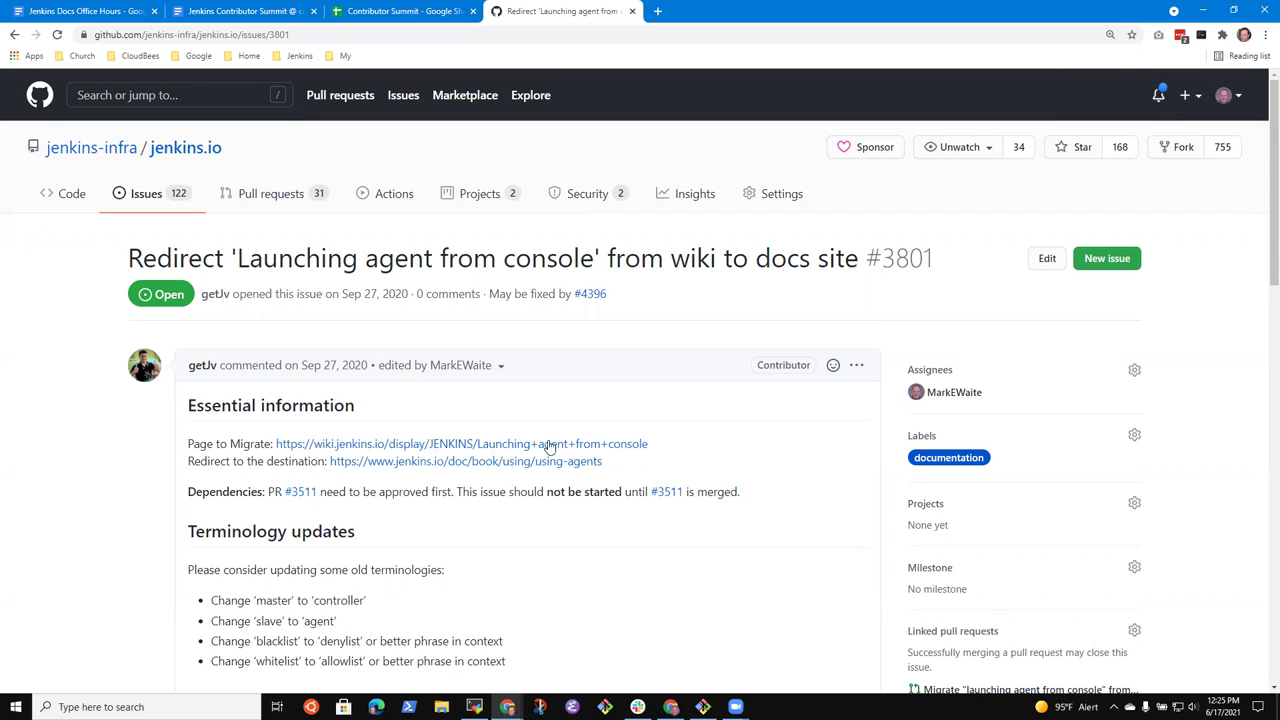
- Open the Using Jenkins agents page and jump to its Configuring agents with Docker section
left_click(521, 464)
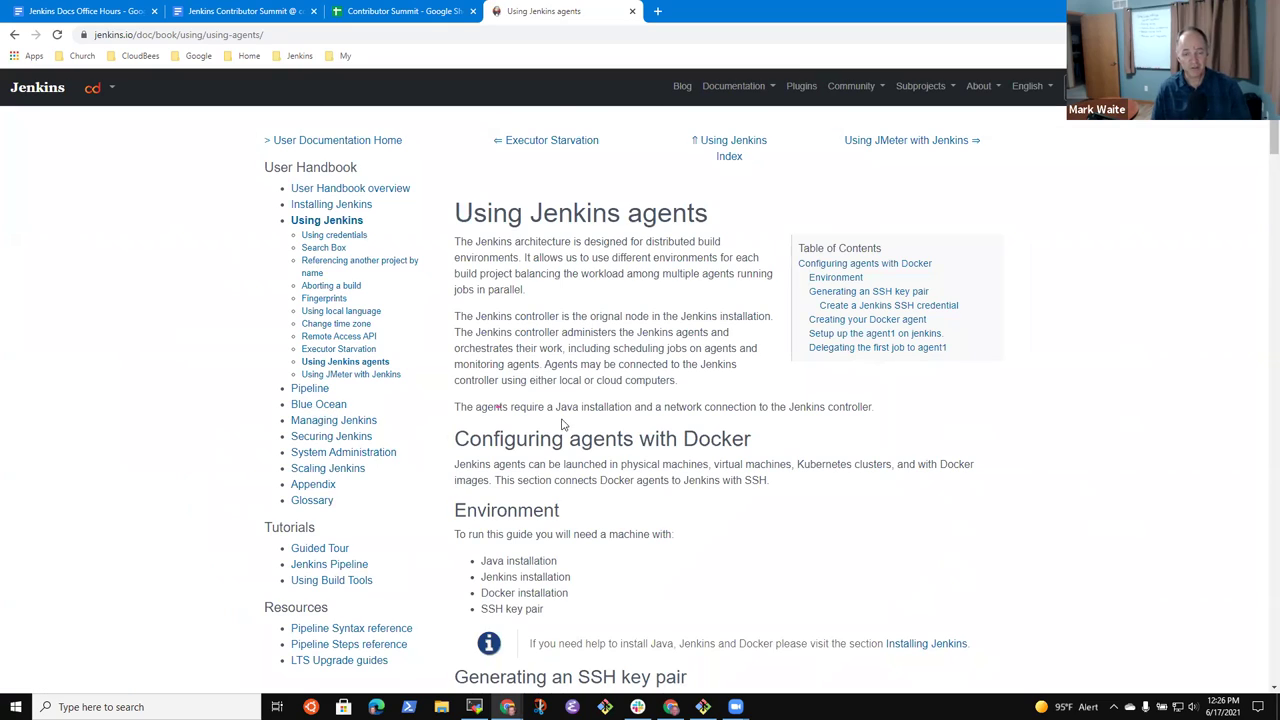
scroll(564, 427, "down", 20)
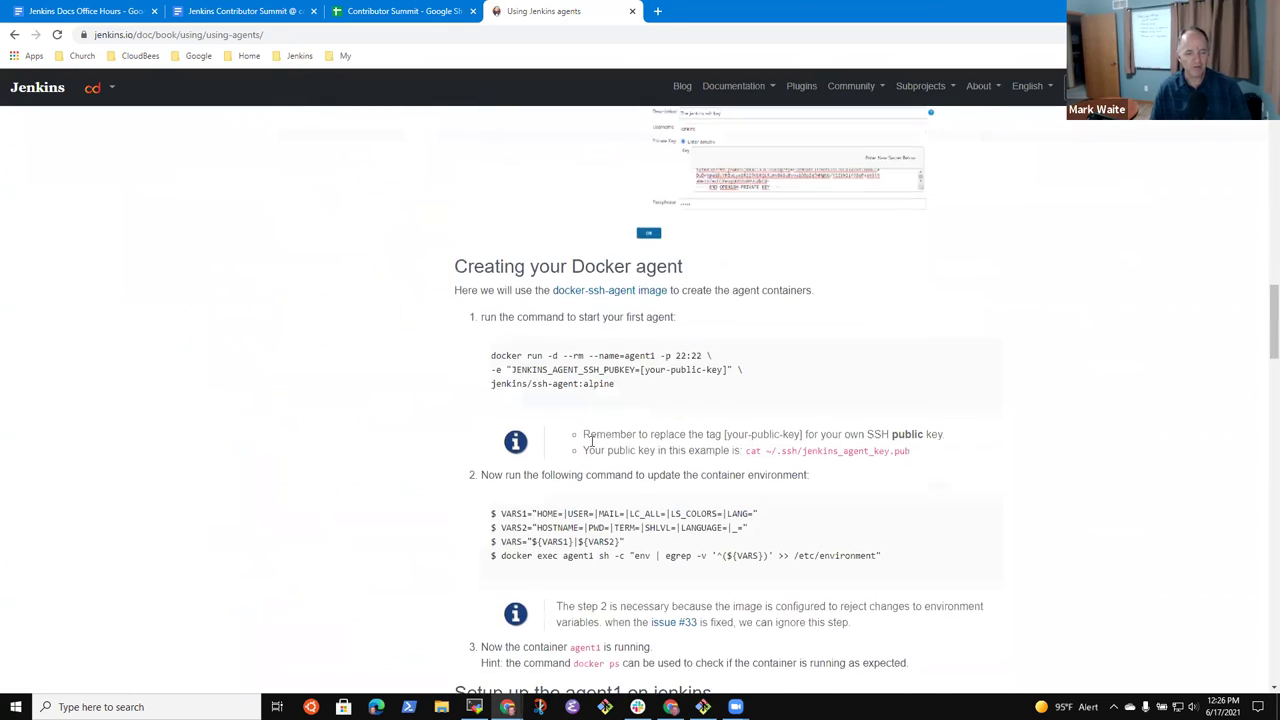
scroll(591, 440, "up", 20)
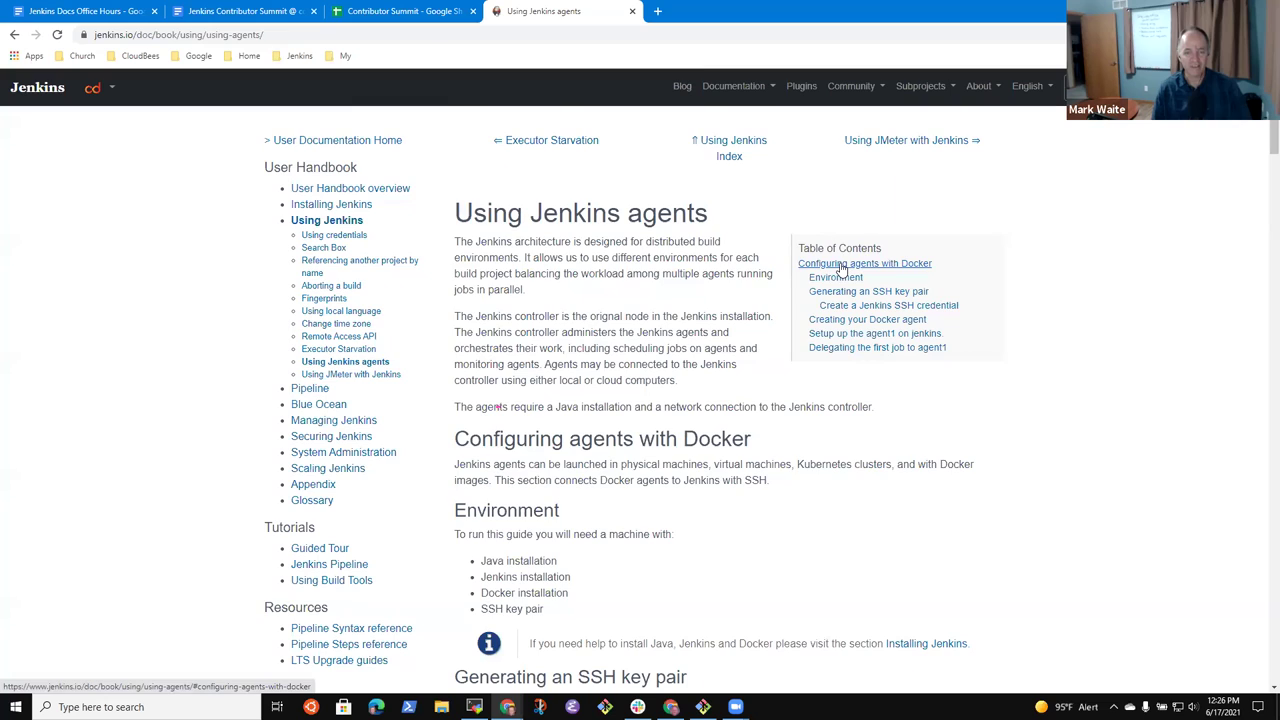
left_click(843, 266)
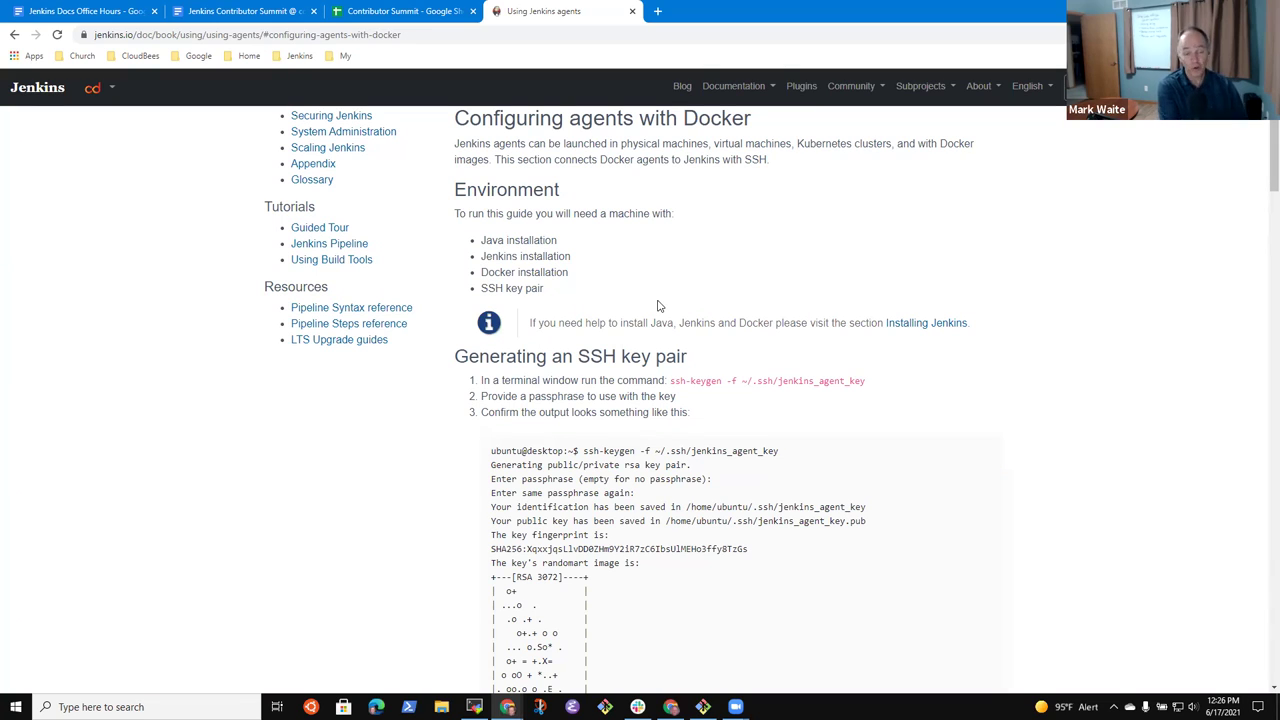
scroll(657, 305, "up", 3)
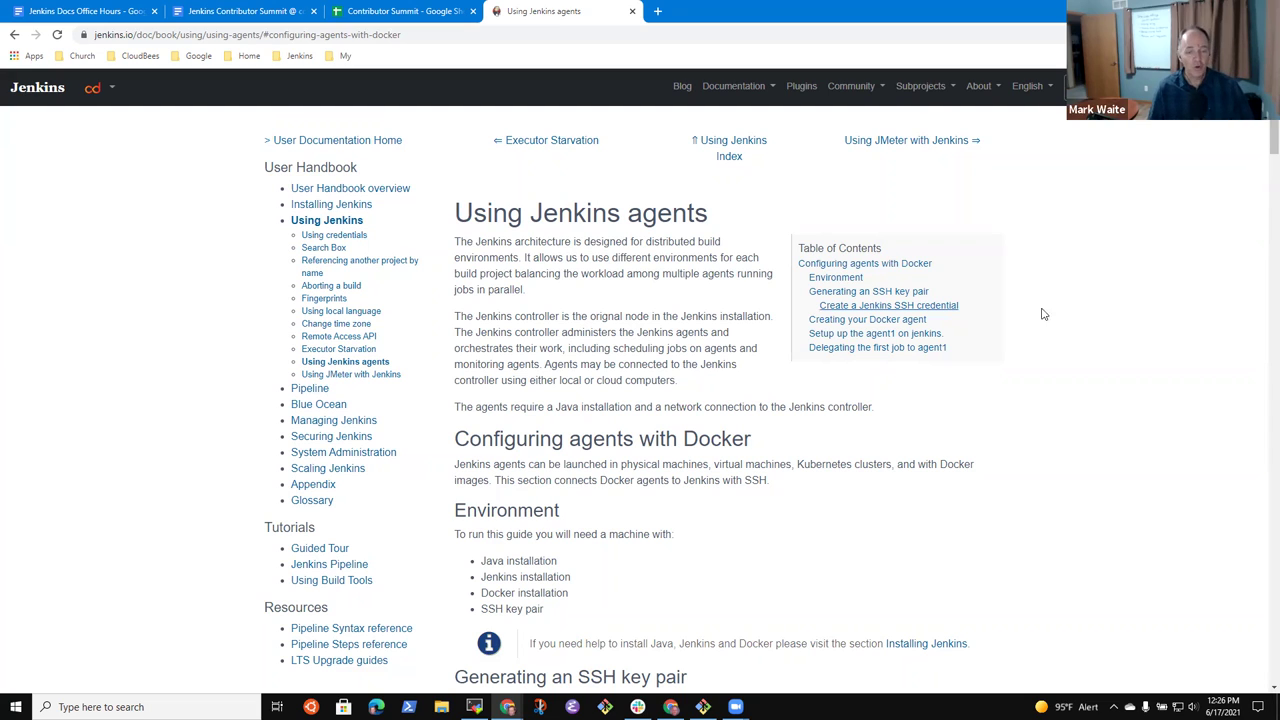
left_click(82, 11)
left_click(548, 11)
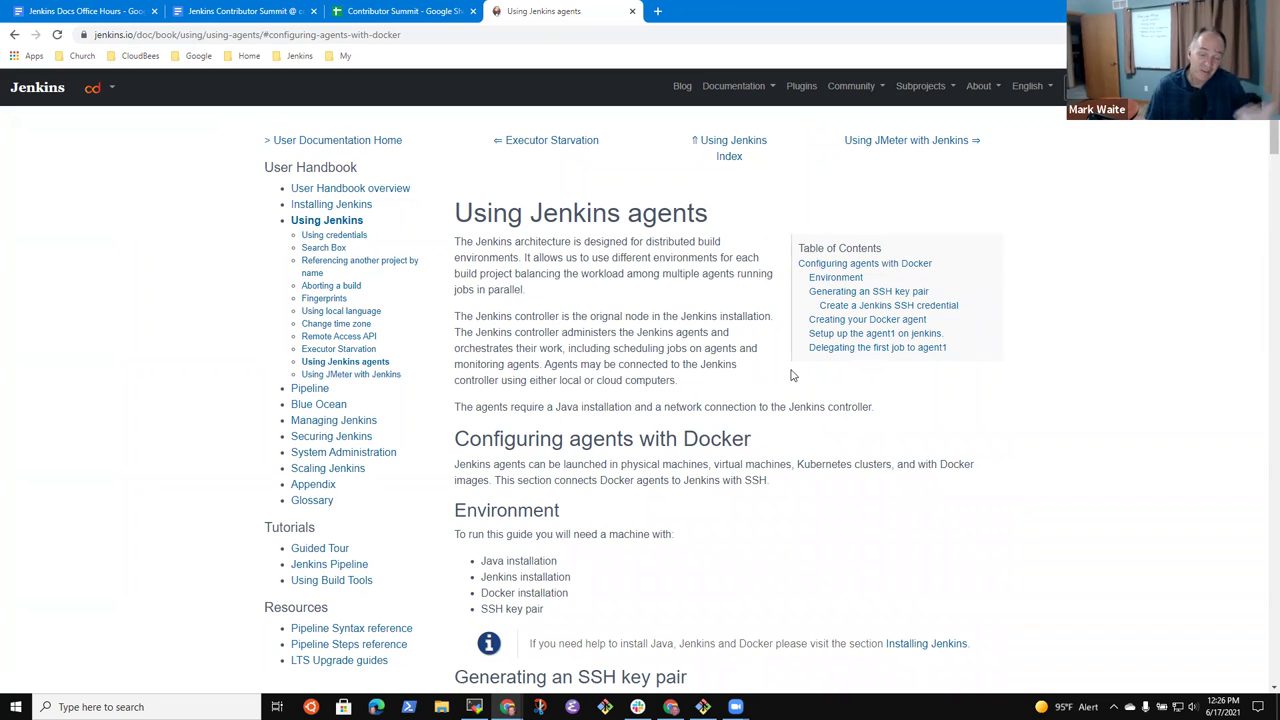
- Return to the Office Hours notes, put the caret at the first PR line's end, and check the agents page
left_click(382, 11)
left_click(232, 11)
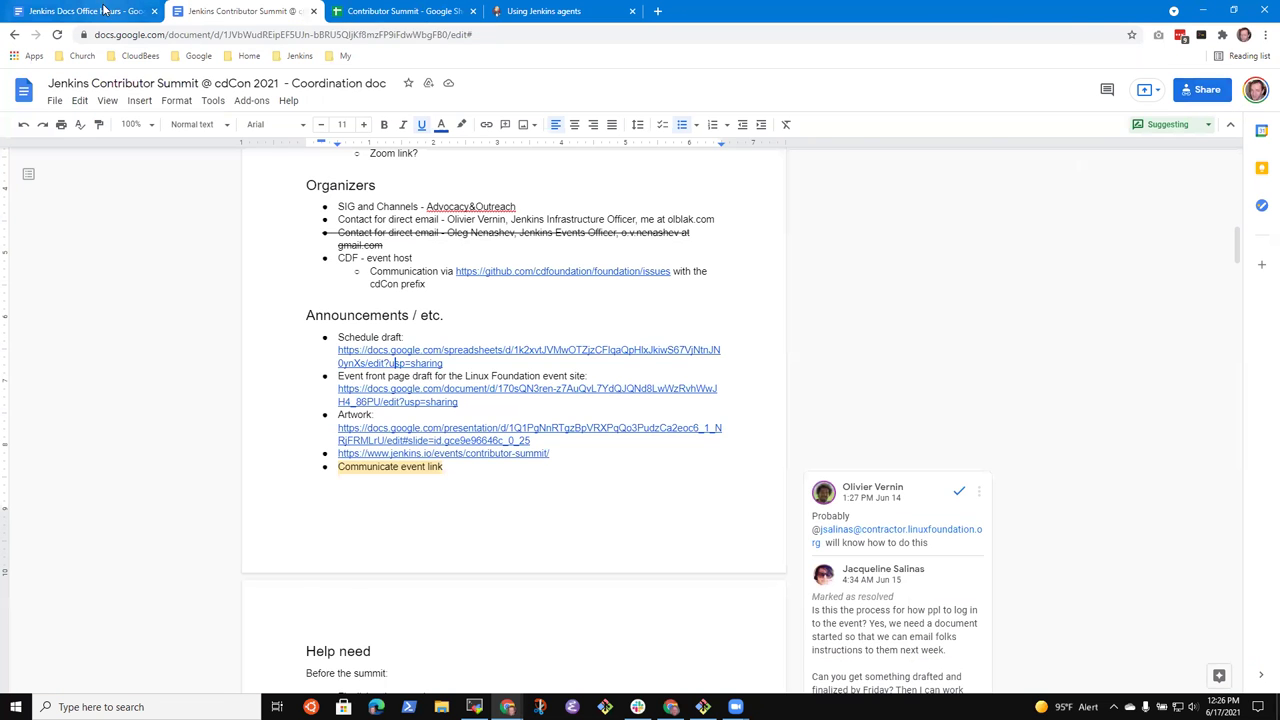
left_click(104, 10)
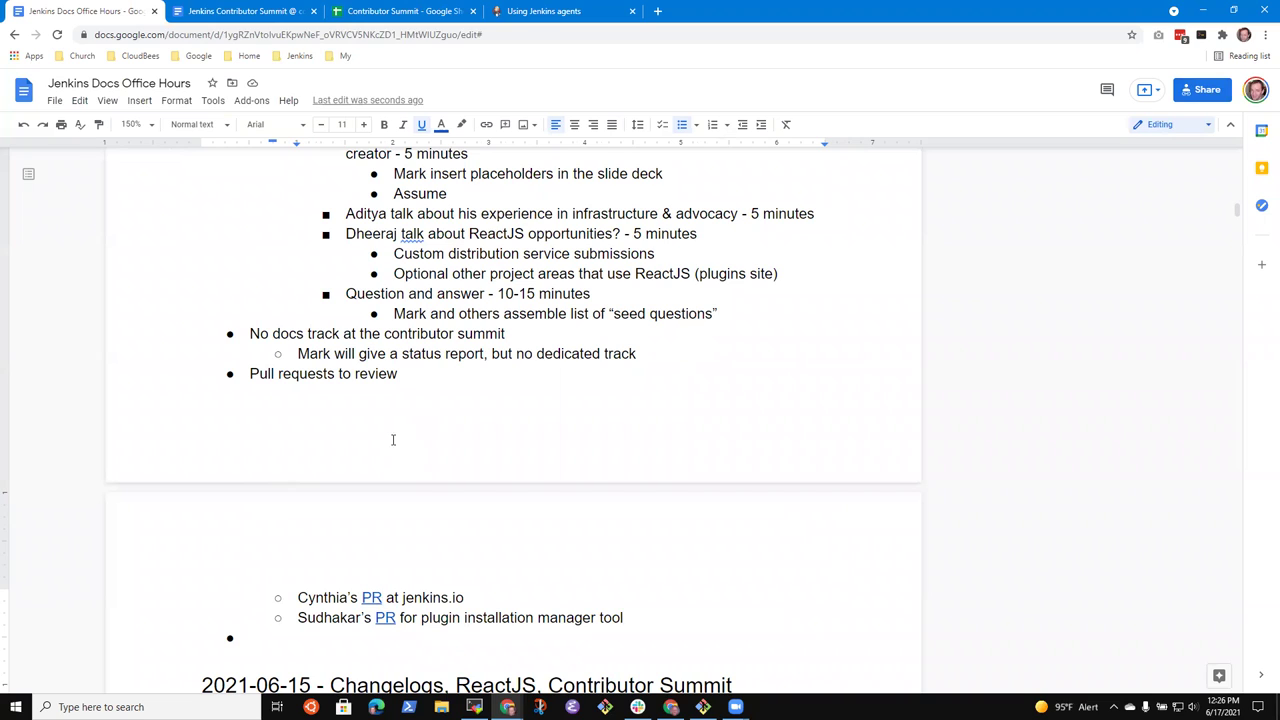
key("shift+Right")
key("Up")
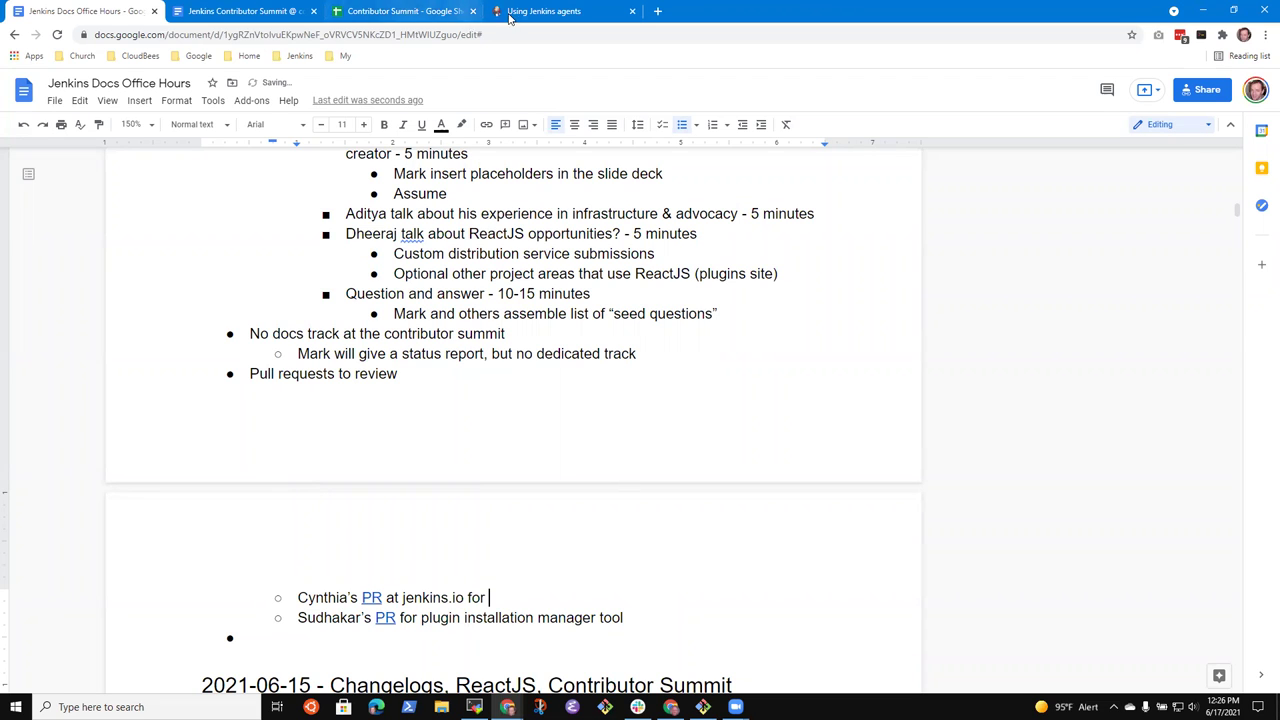
left_click(569, 12)
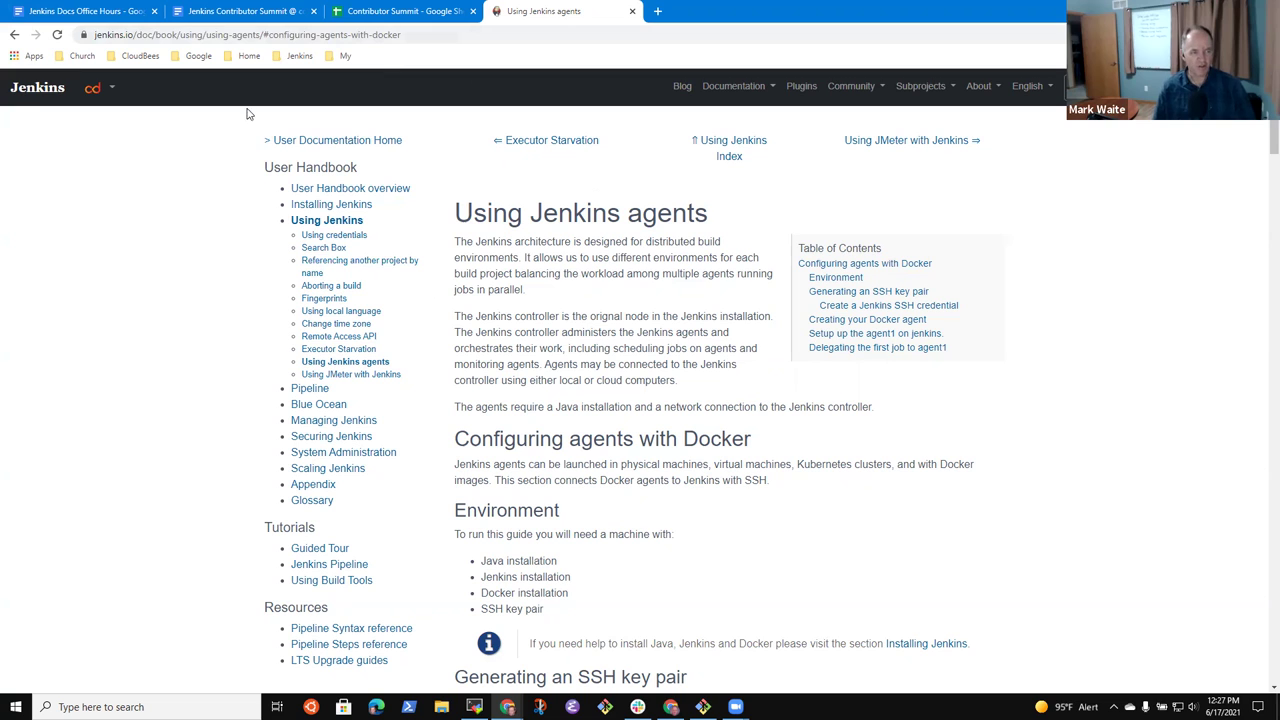
left_click(85, 11)
- Open pull request #4396 from the notes' link and read the paragraph about applying the changes
left_click(385, 617)
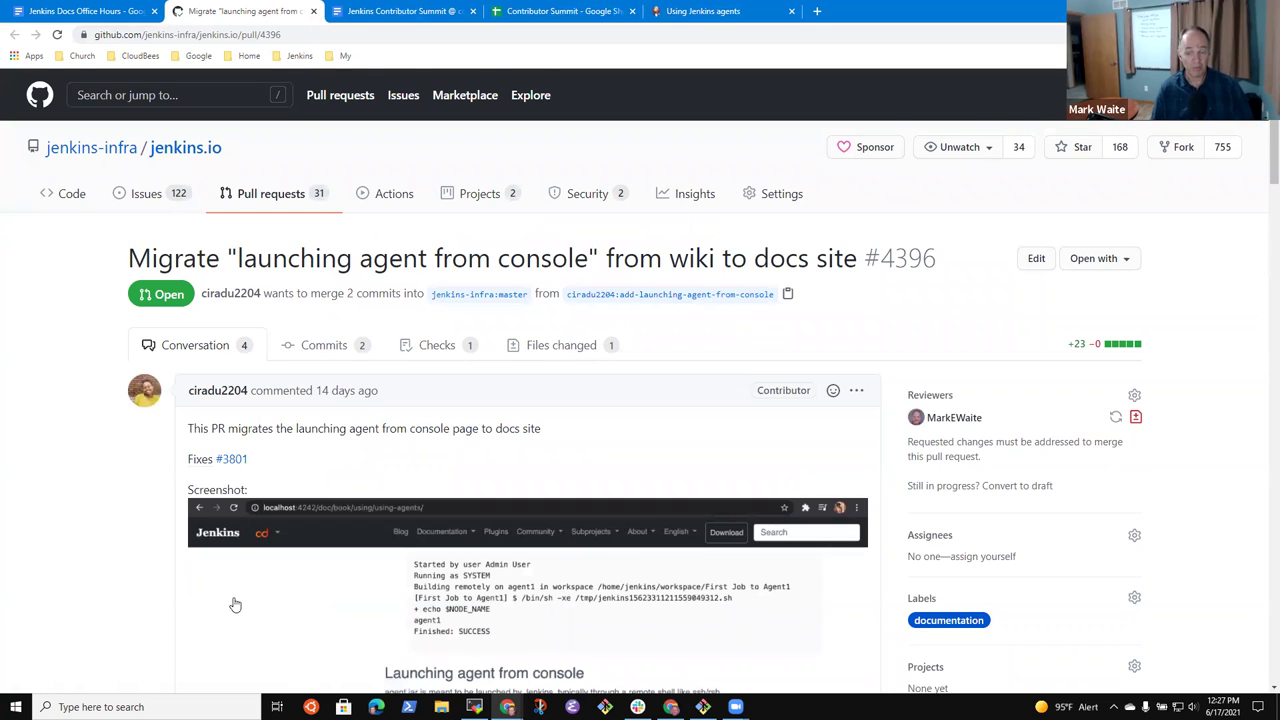
scroll(241, 608, "down", 15)
scroll(353, 605, "up", 3)
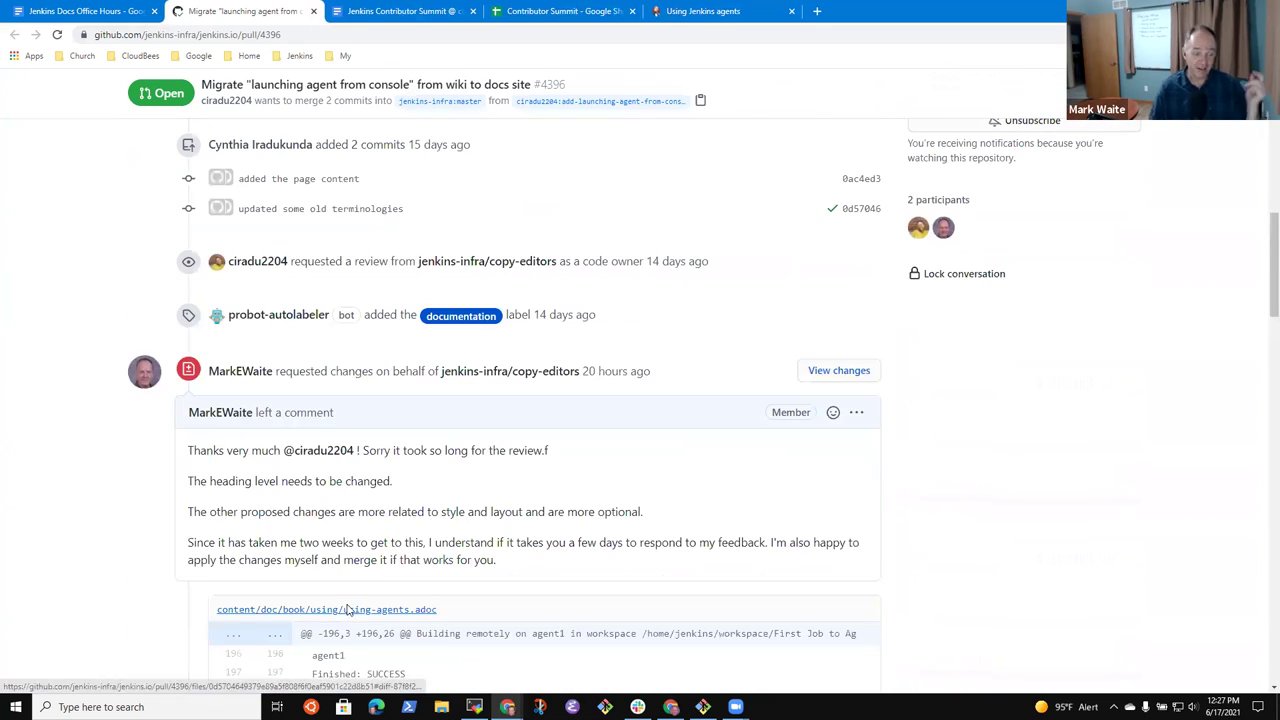
scroll(350, 535, "down", 2)
scroll(374, 543, "up", 1)
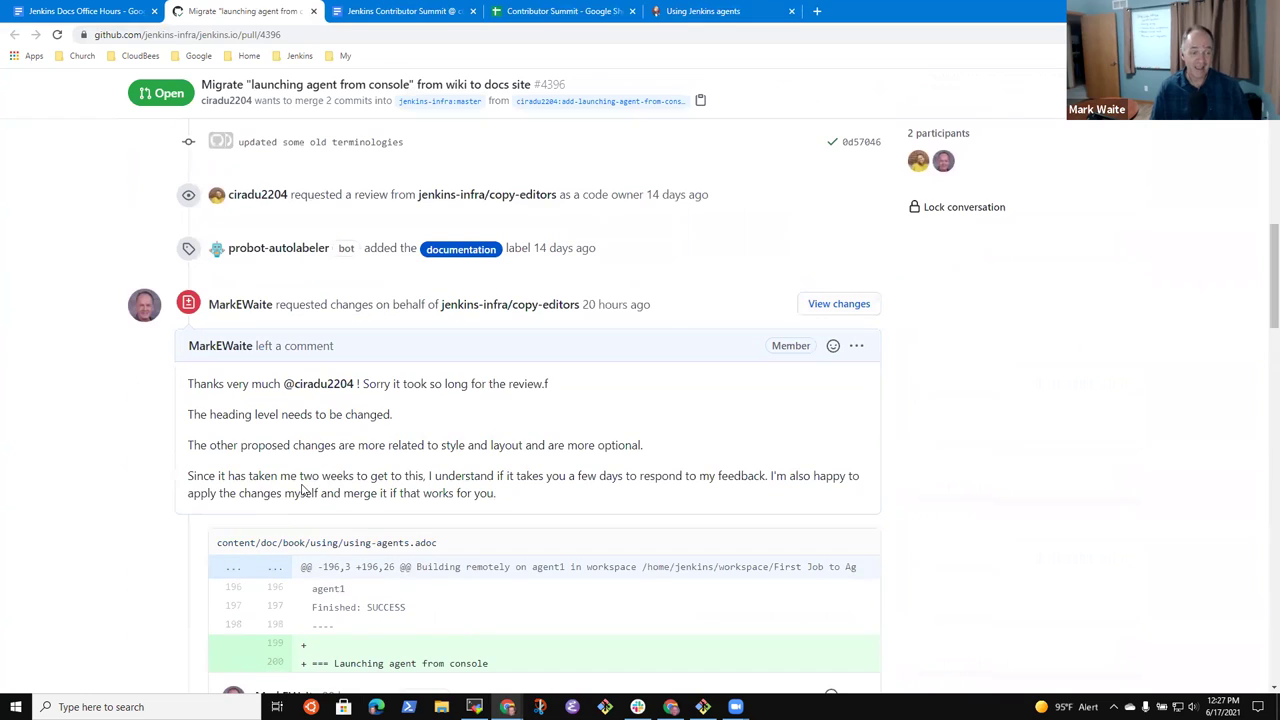
left_click_drag(189, 468, 521, 518)
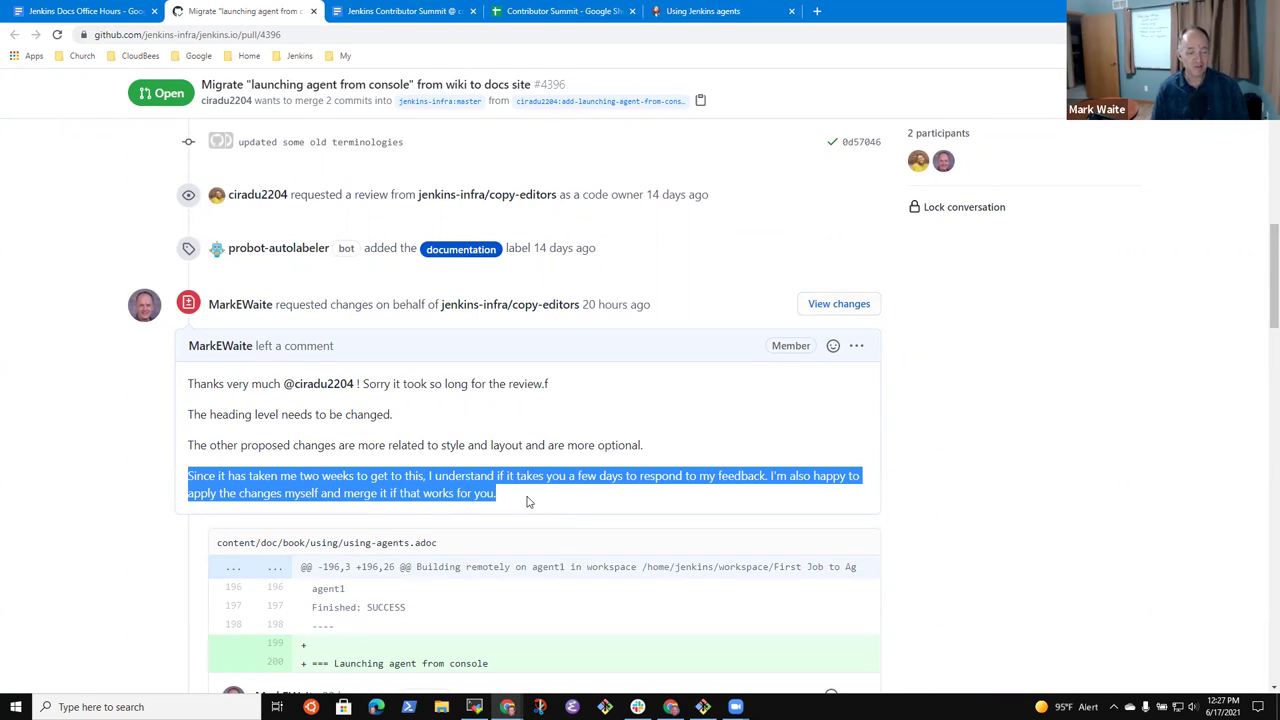
left_click(523, 505)
- Scroll through the rest of PR #4396's review comments and suggested changes
scroll(510, 485, "down", 3)
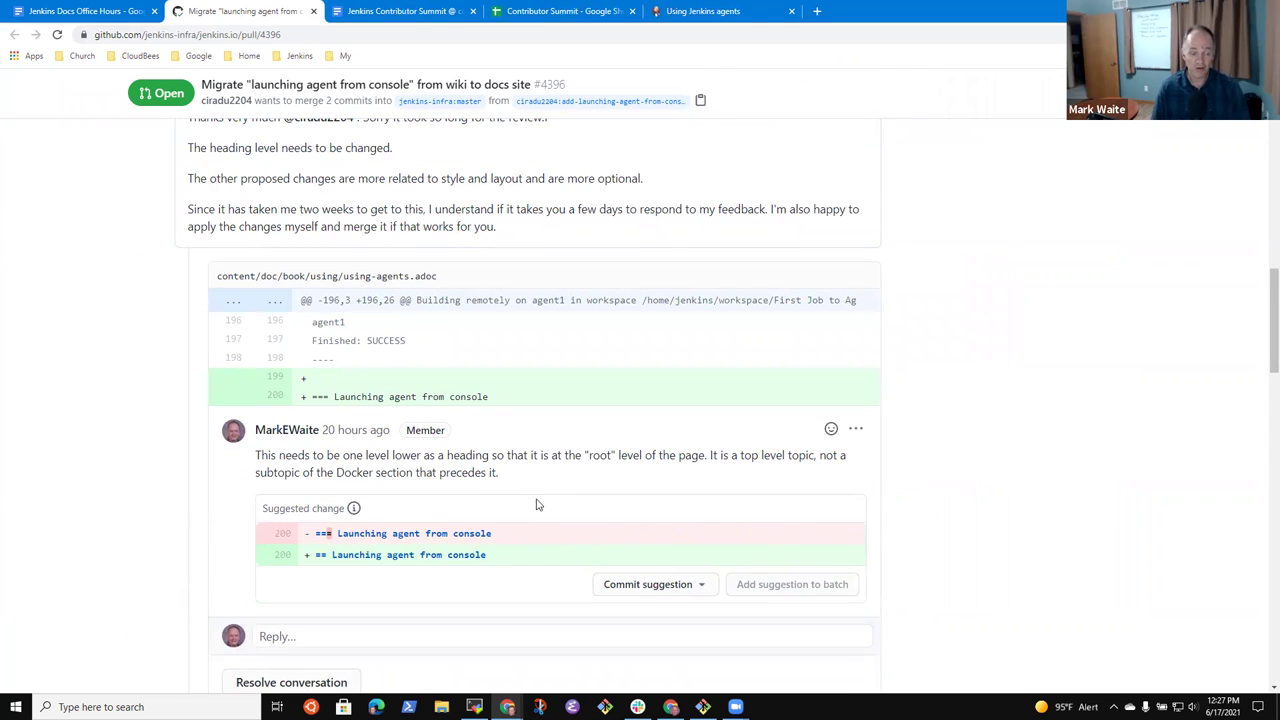
scroll(700, 491, "down", 7)
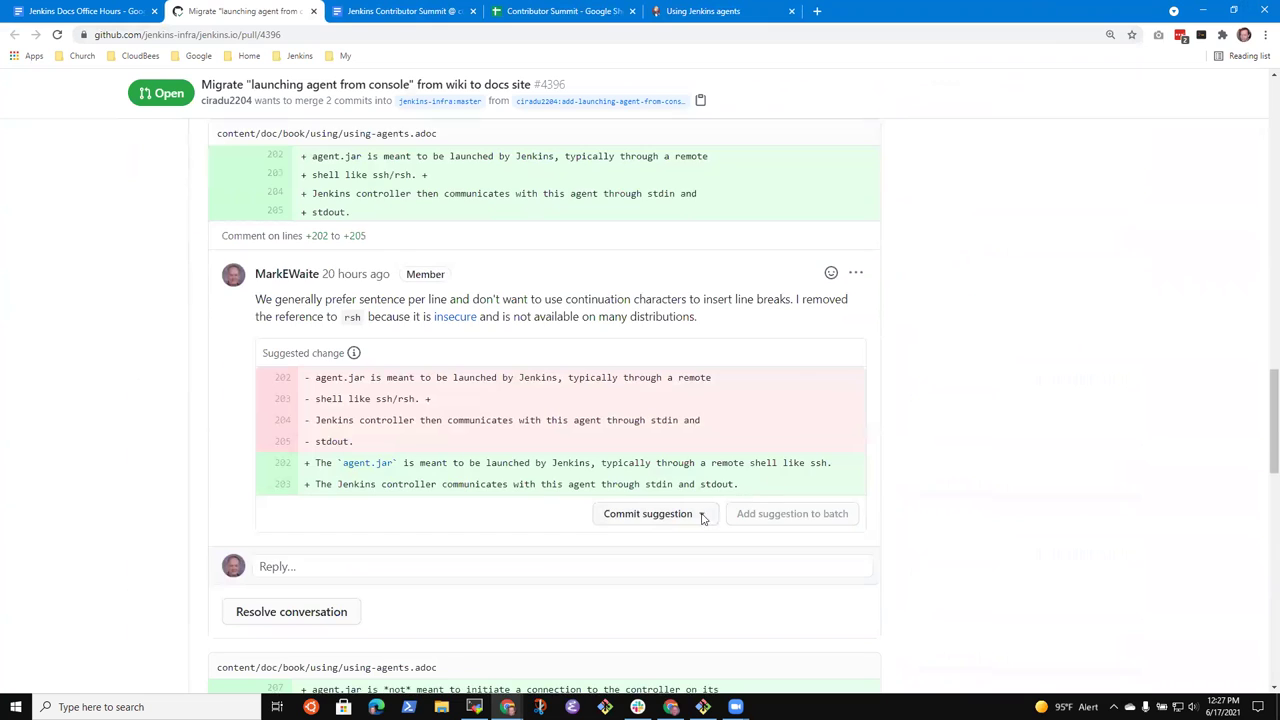
scroll(712, 520, "down", 8)
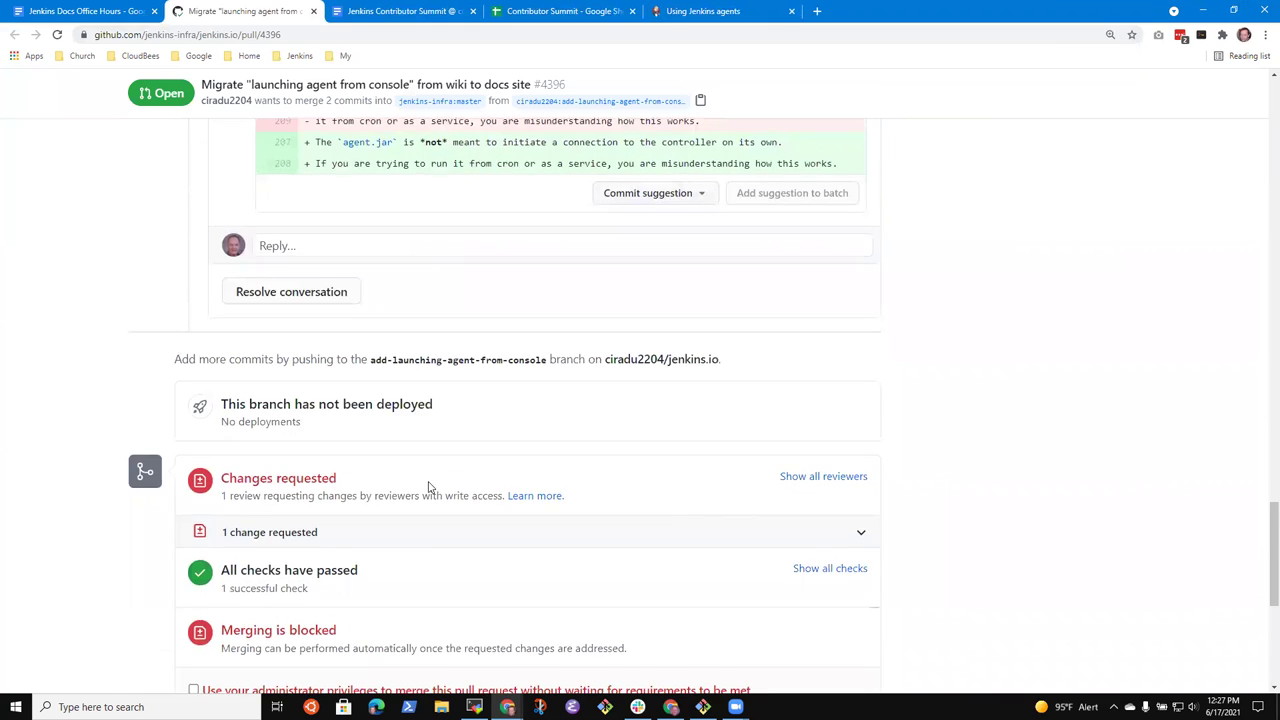
scroll(430, 485, "down", 3)
scroll(436, 495, "up", 13)
scroll(440, 510, "up", 7)
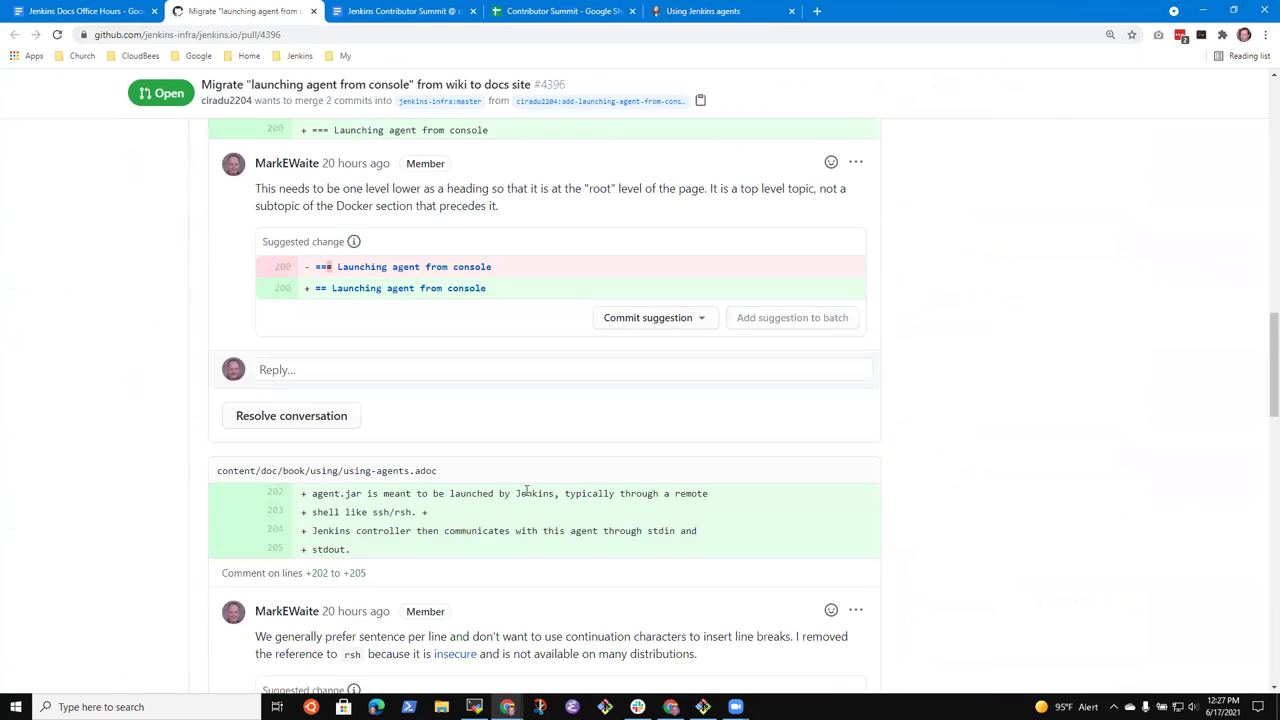
scroll(590, 505, "up", 12)
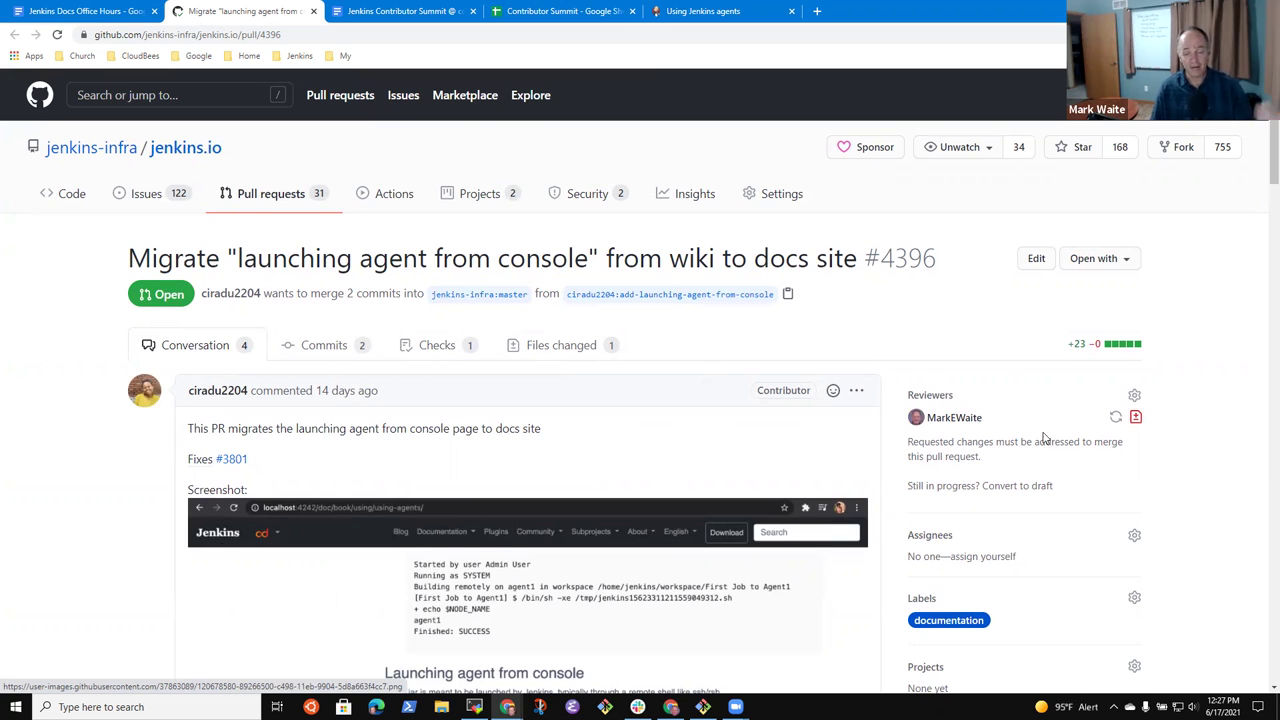
scroll(1052, 470, "down", 3)
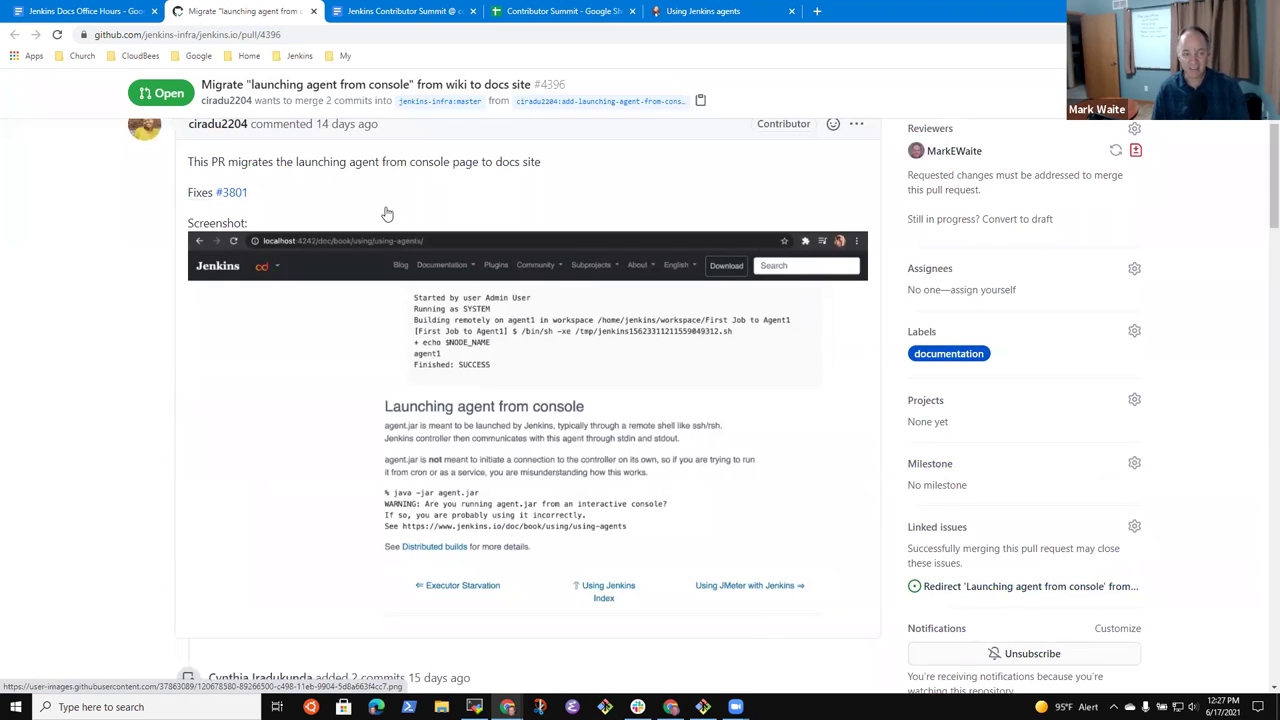
- Make the first pull-request line end 'for a wiki page migration'
left_click(555, 9)
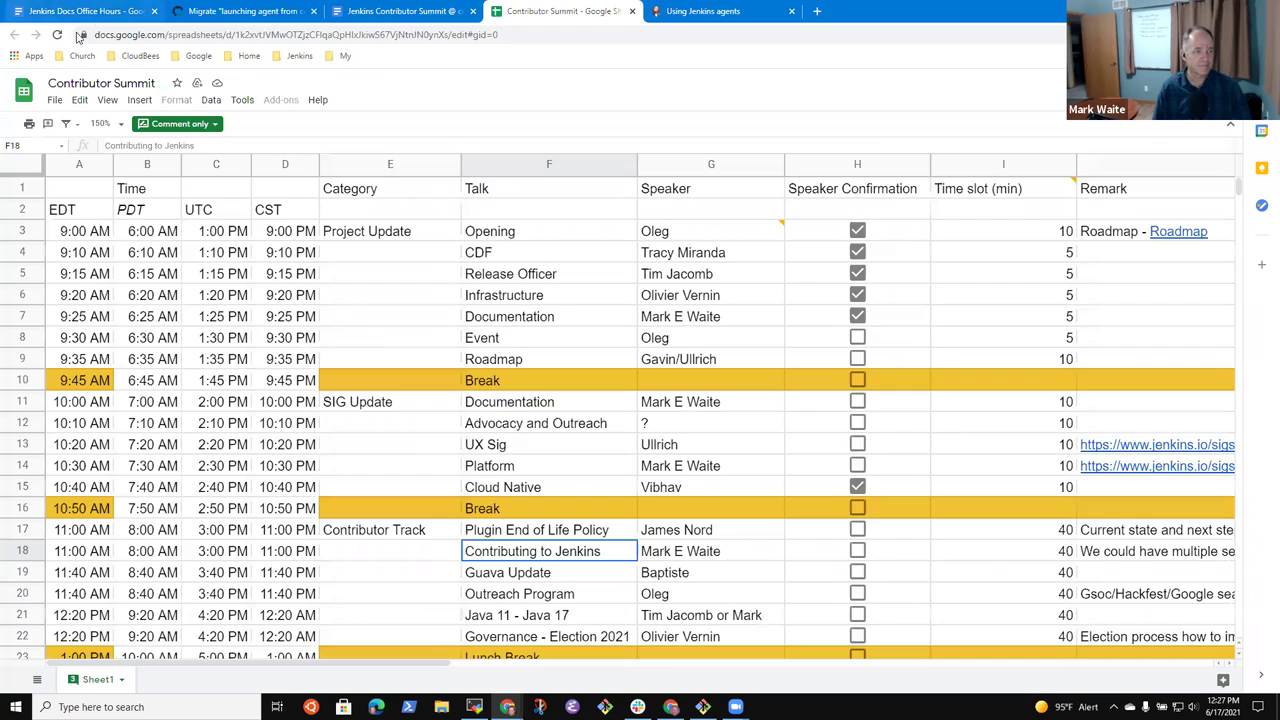
left_click(90, 11)
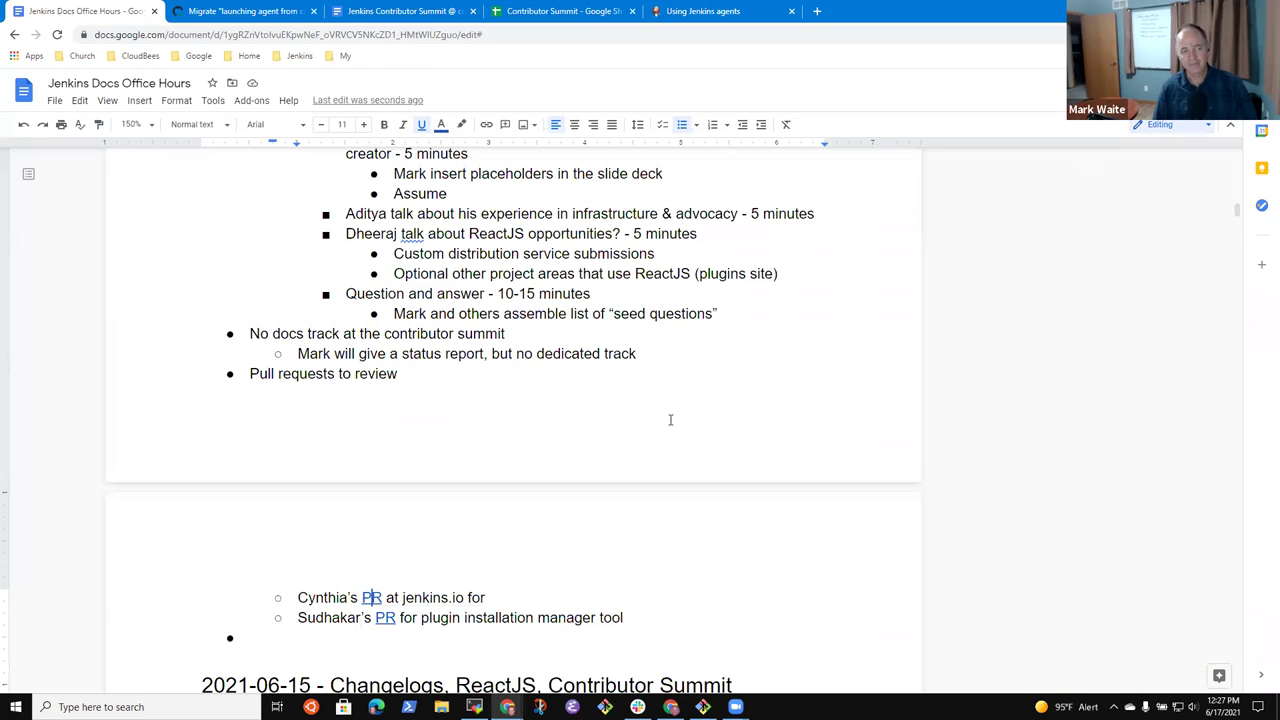
left_click(528, 594)
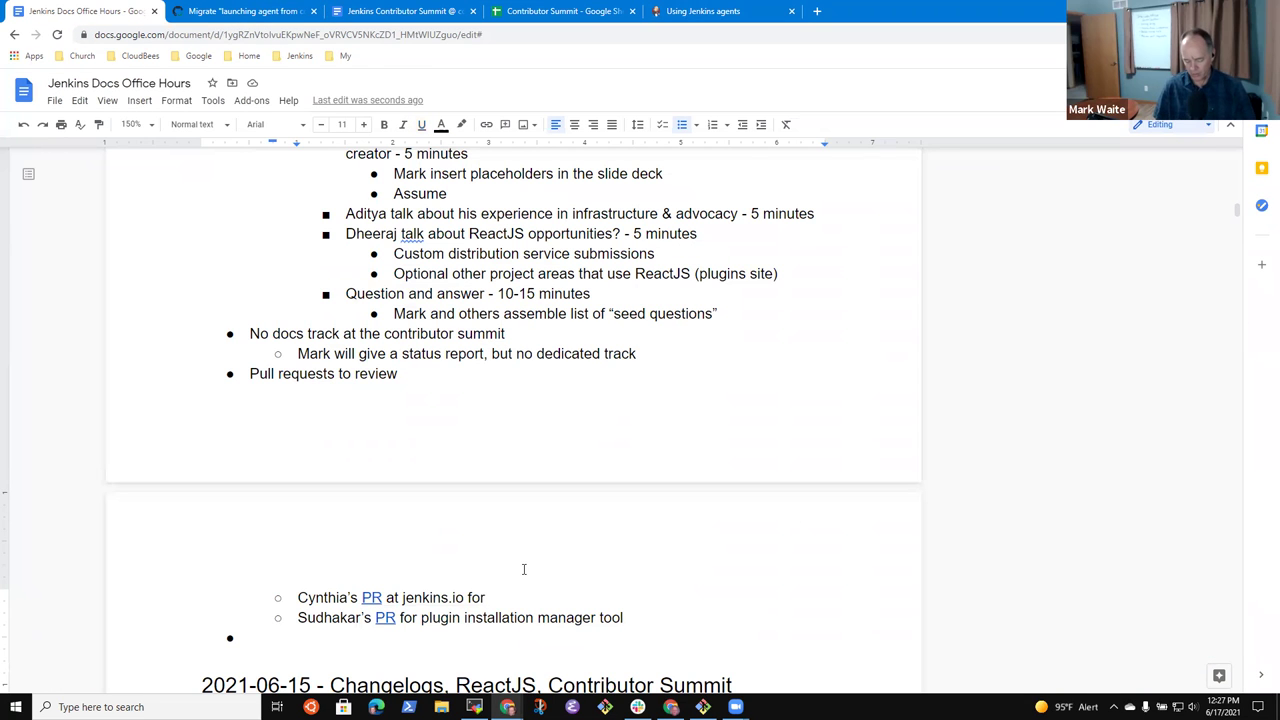
key("BackSpace")
key("BackSpace")
key("BackSpace")
type("for a wiki pagfe")
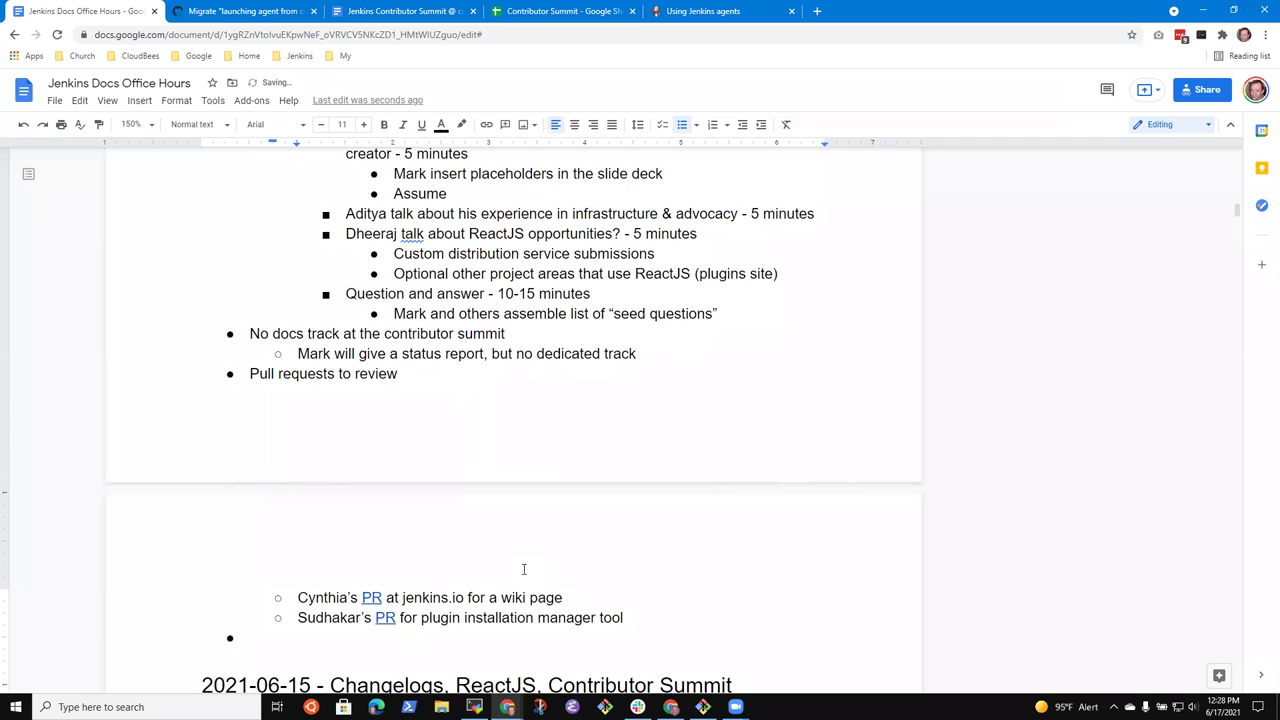
type("migration")
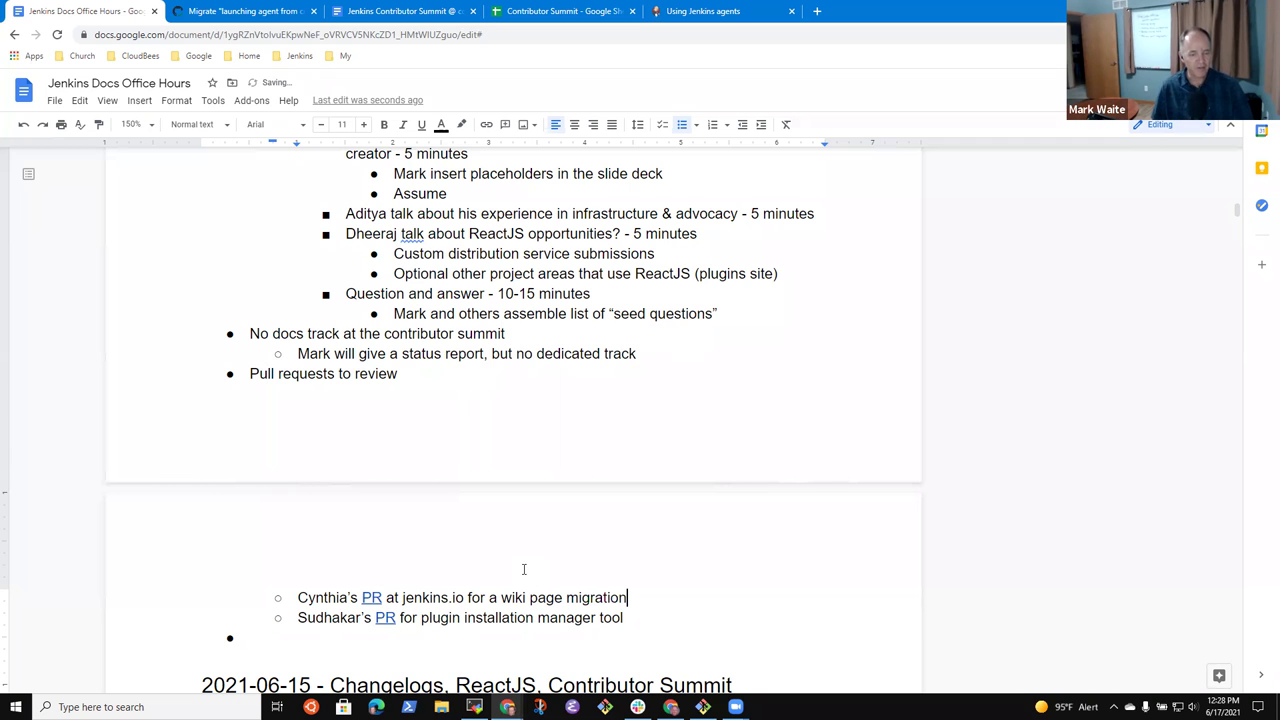
scroll(534, 480, "up", 4)
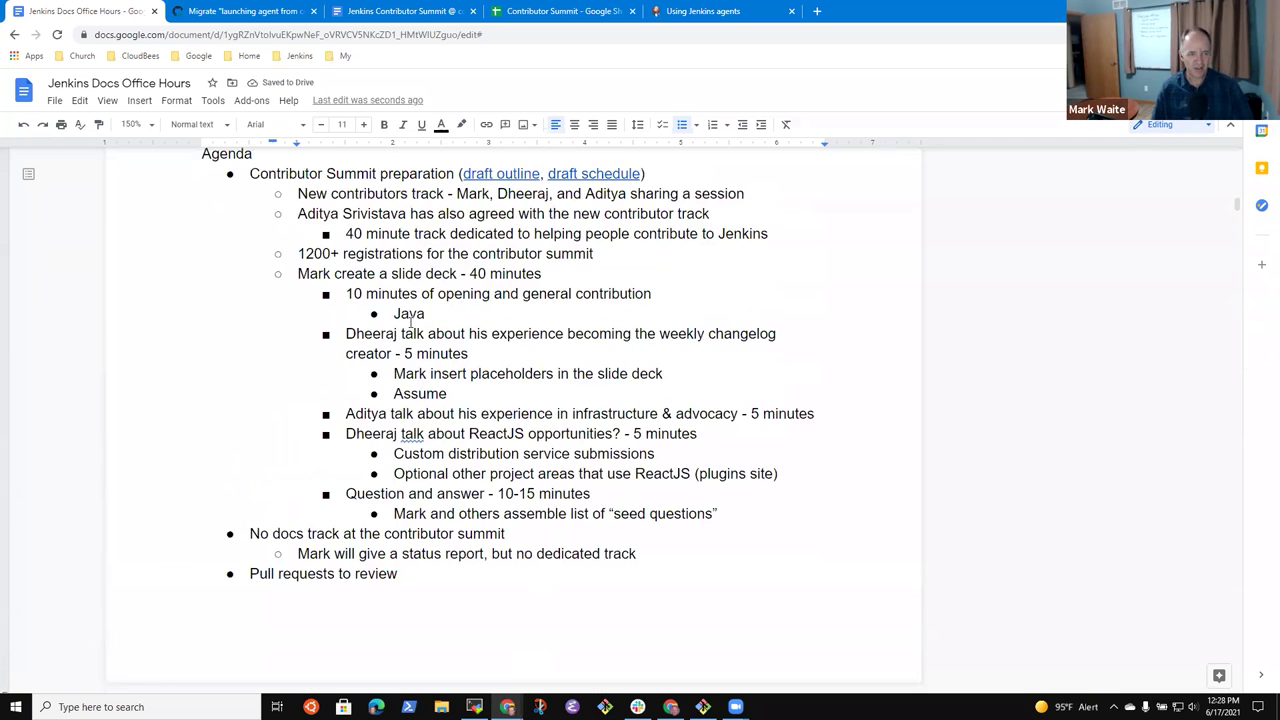
left_click(444, 296)
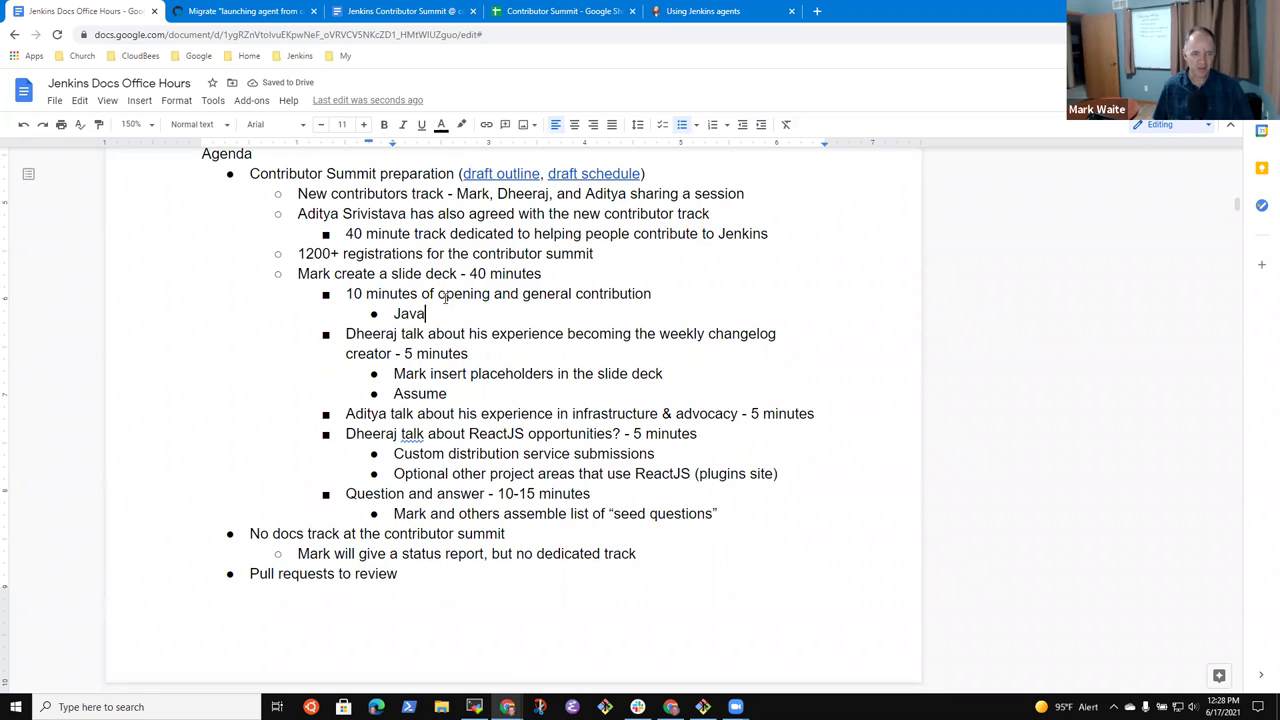
key("Return")
type("Docs miration")
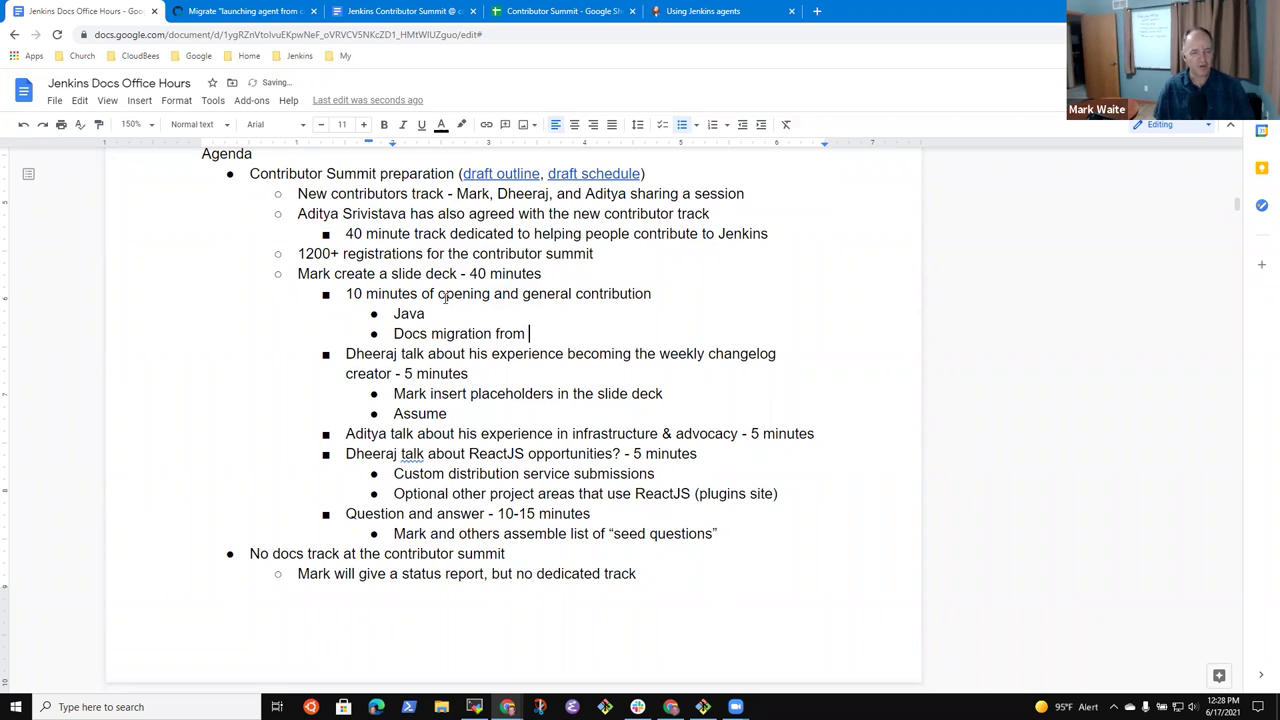
type(" from wiki to www.jkenkins")
key("BackSpace")
key("BackSpace")
key("BackSpace")
key("BackSpace")
key("BackSpace")
key("BackSpace")
key("BackSpace")
key("BackSpace")
type("jenkins.io")
- Add a second bullet 'Plugins docs migration into plugin repositories'
key("Return")
type("D")
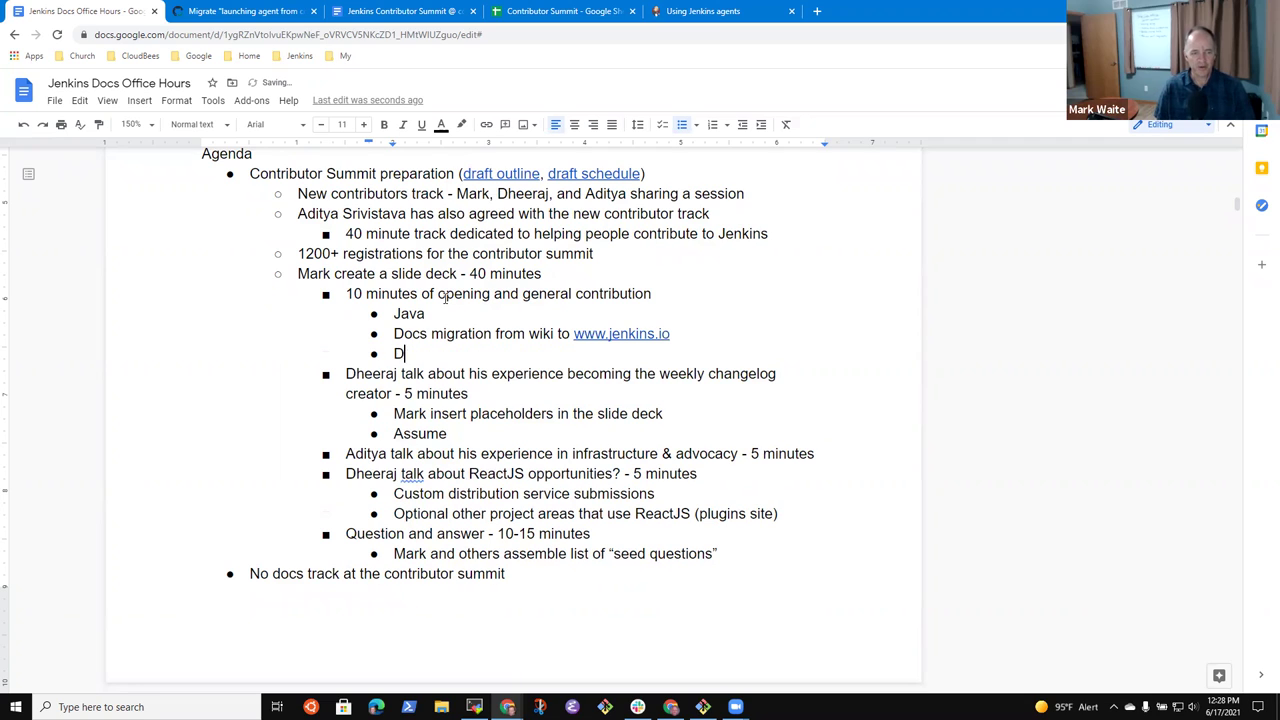
type("ocs migration from")
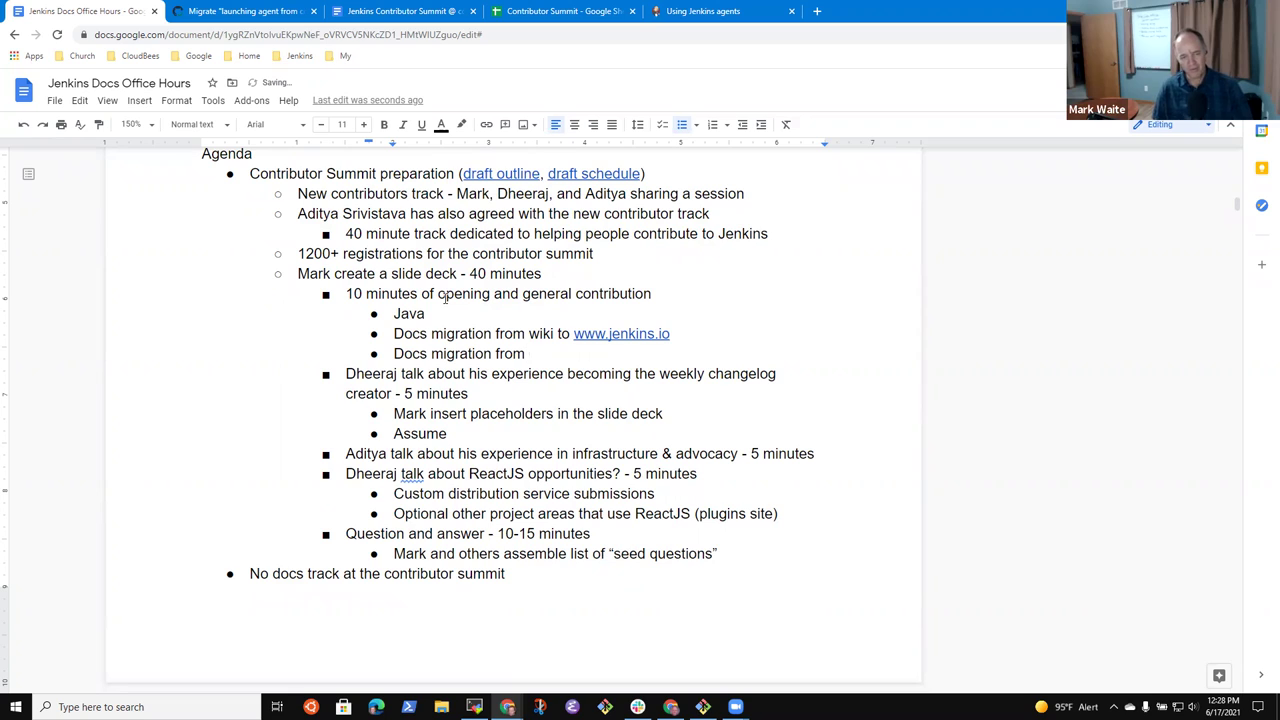
key("Home")
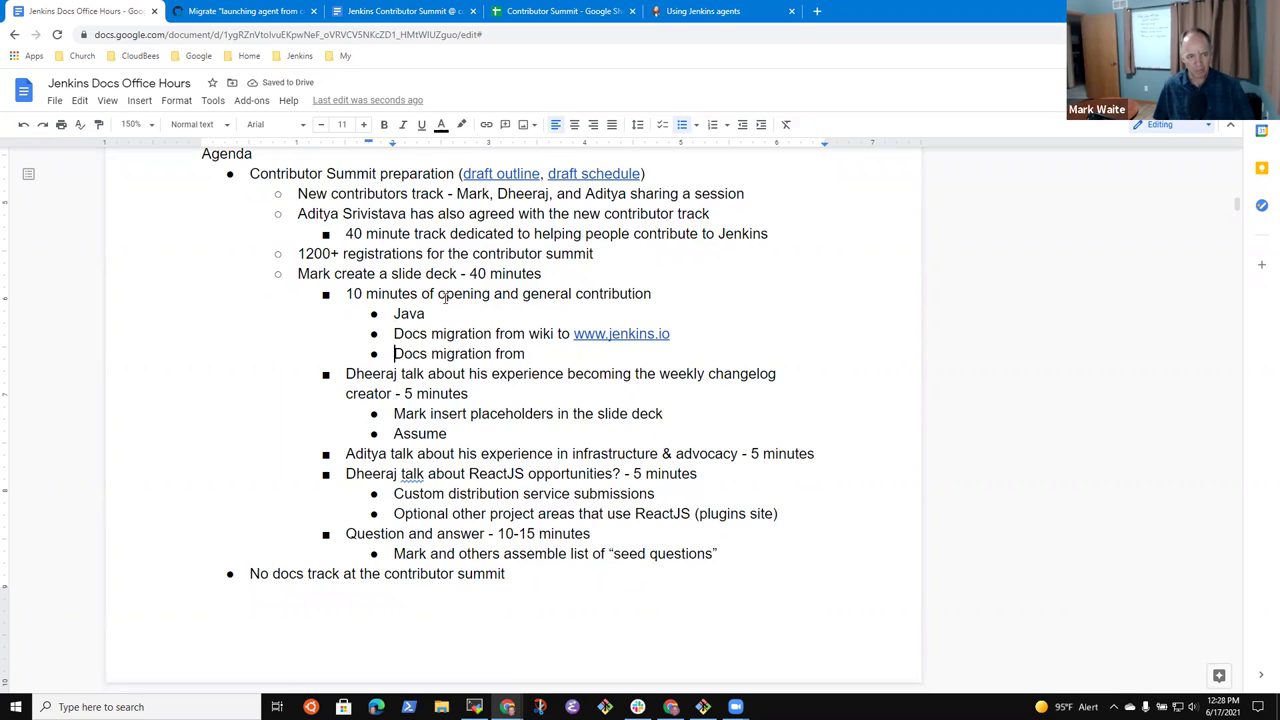
type("Plugins")
key("Delete")
type("d")
key("End")
key("ctrl+shift+Left")
type("to")
key("BackSpace")
key("BackSpace")
type("i")
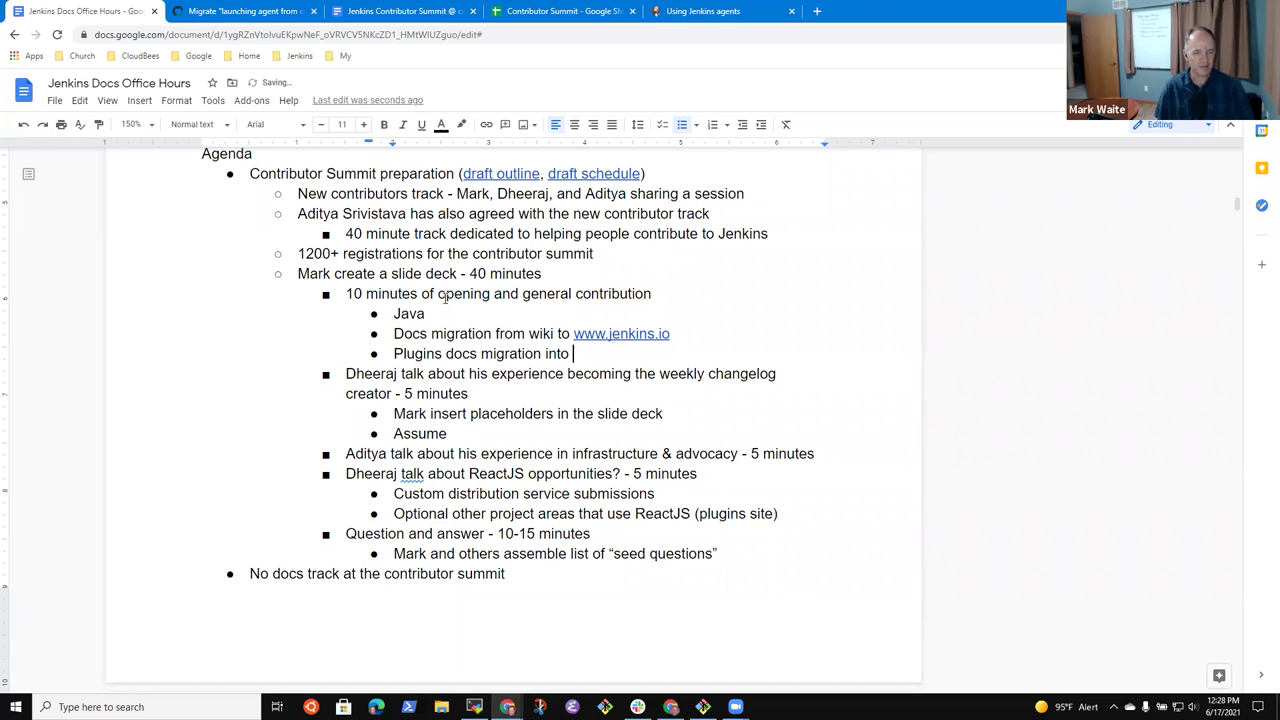
type("nto plugin repositories")
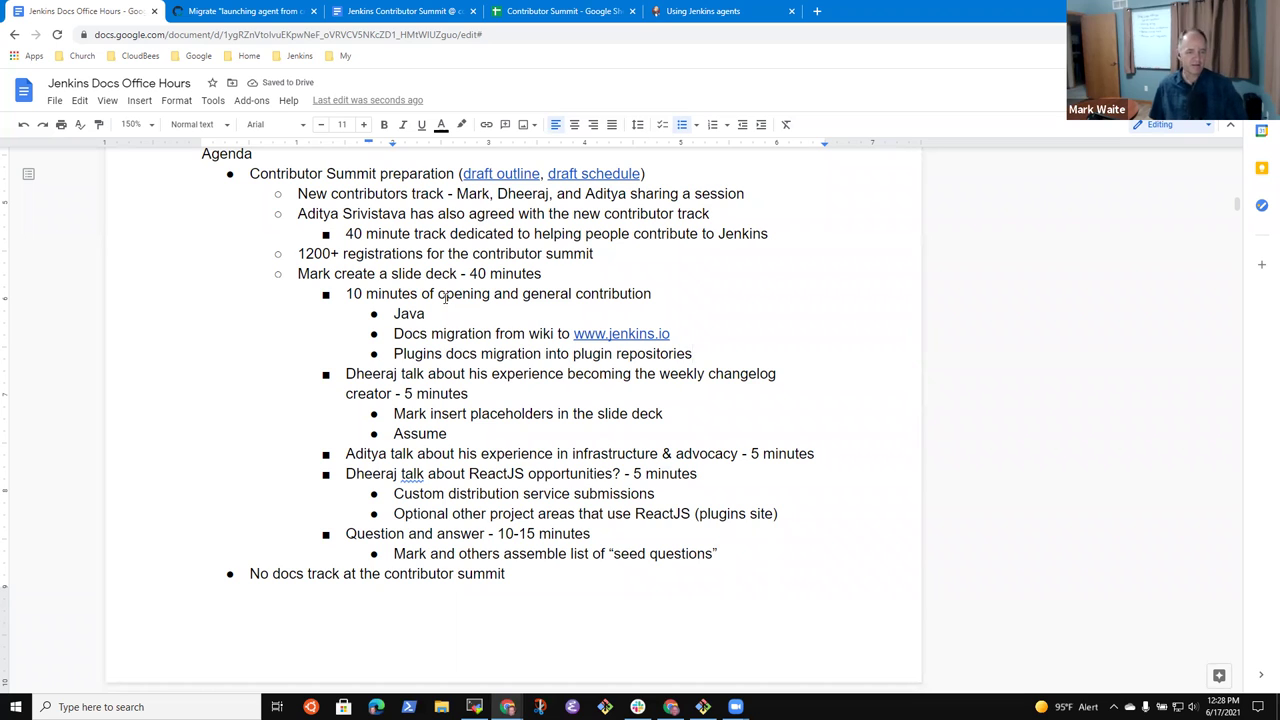
- Review the two new migration bullets and return to the pull requests notes
key("Up")
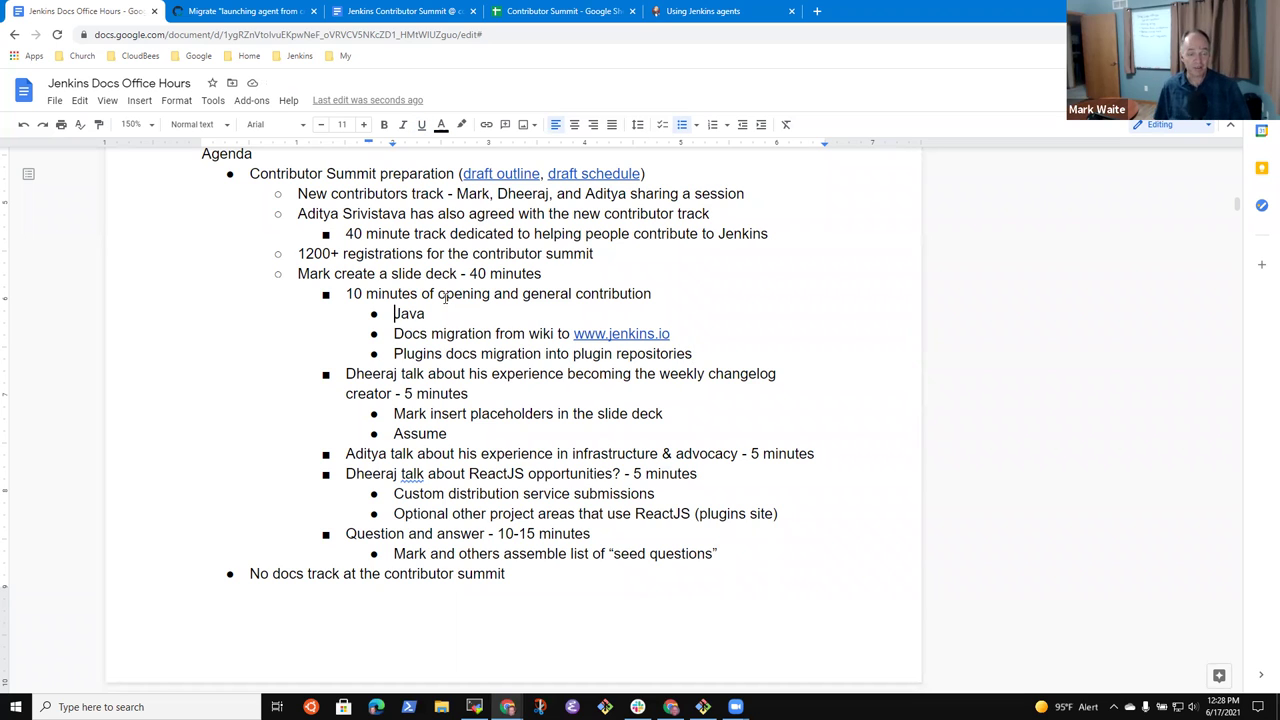
key("shift+End")
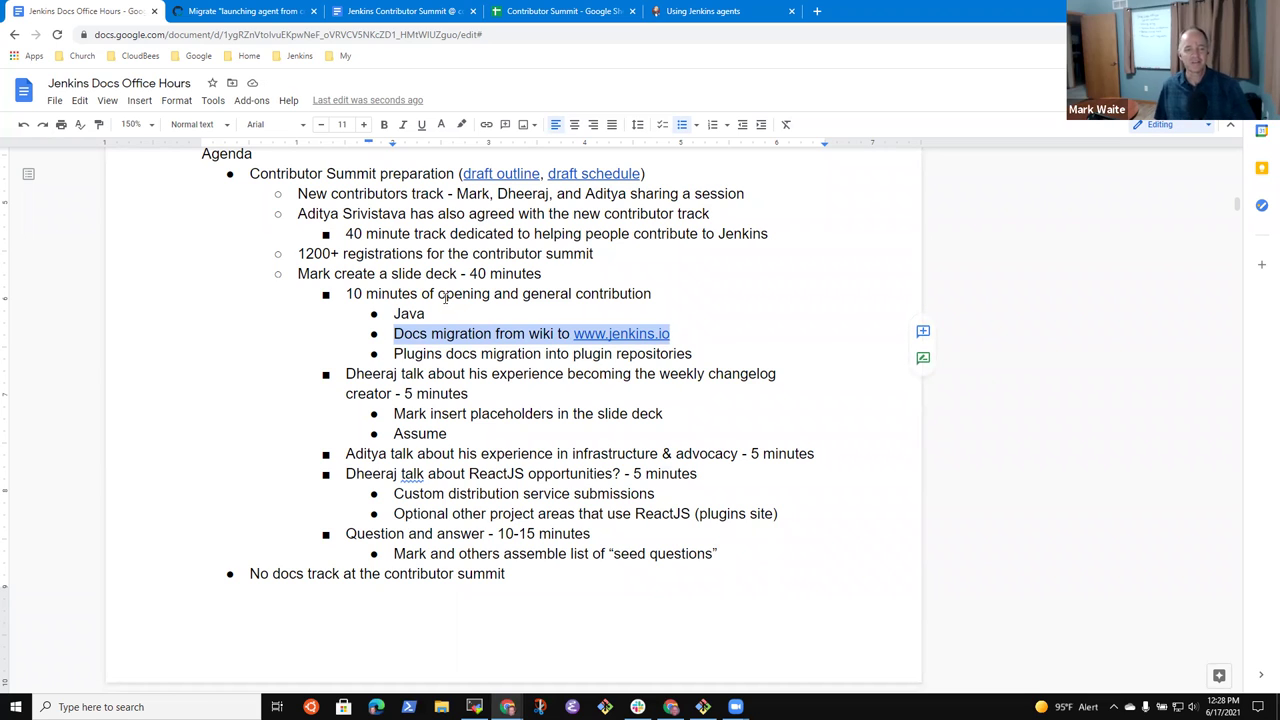
key("Down")
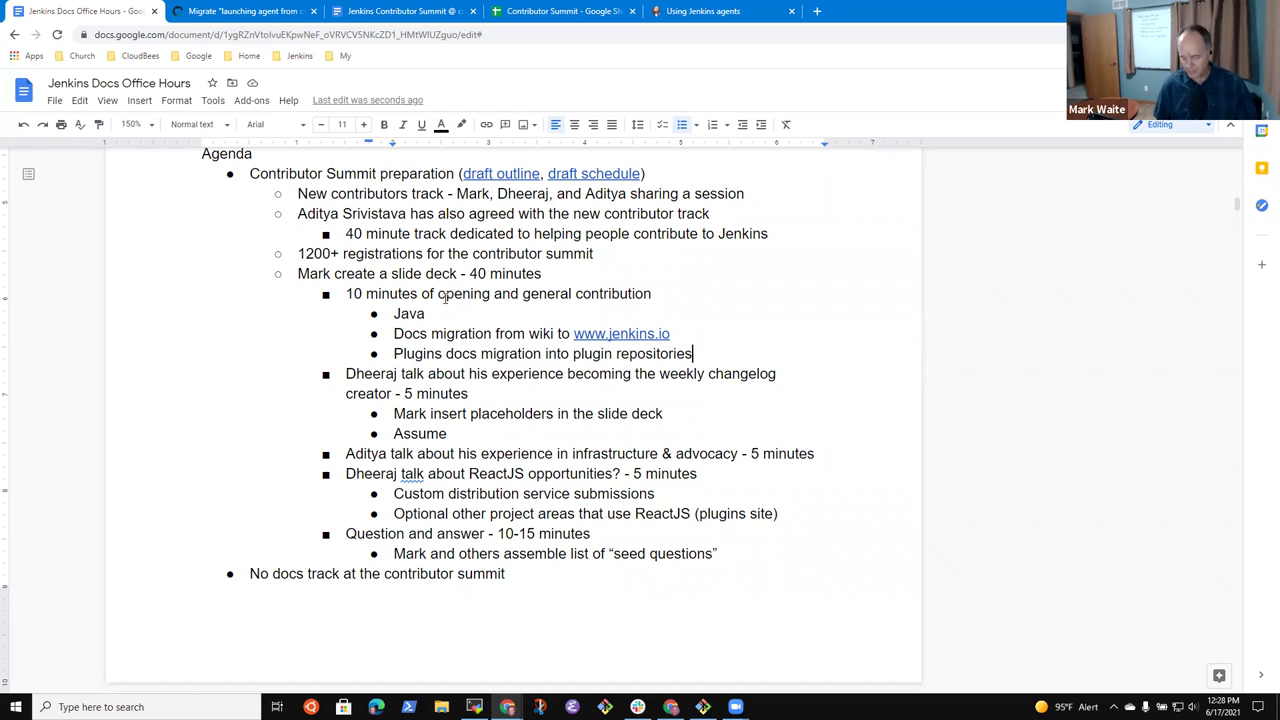
key("Home")
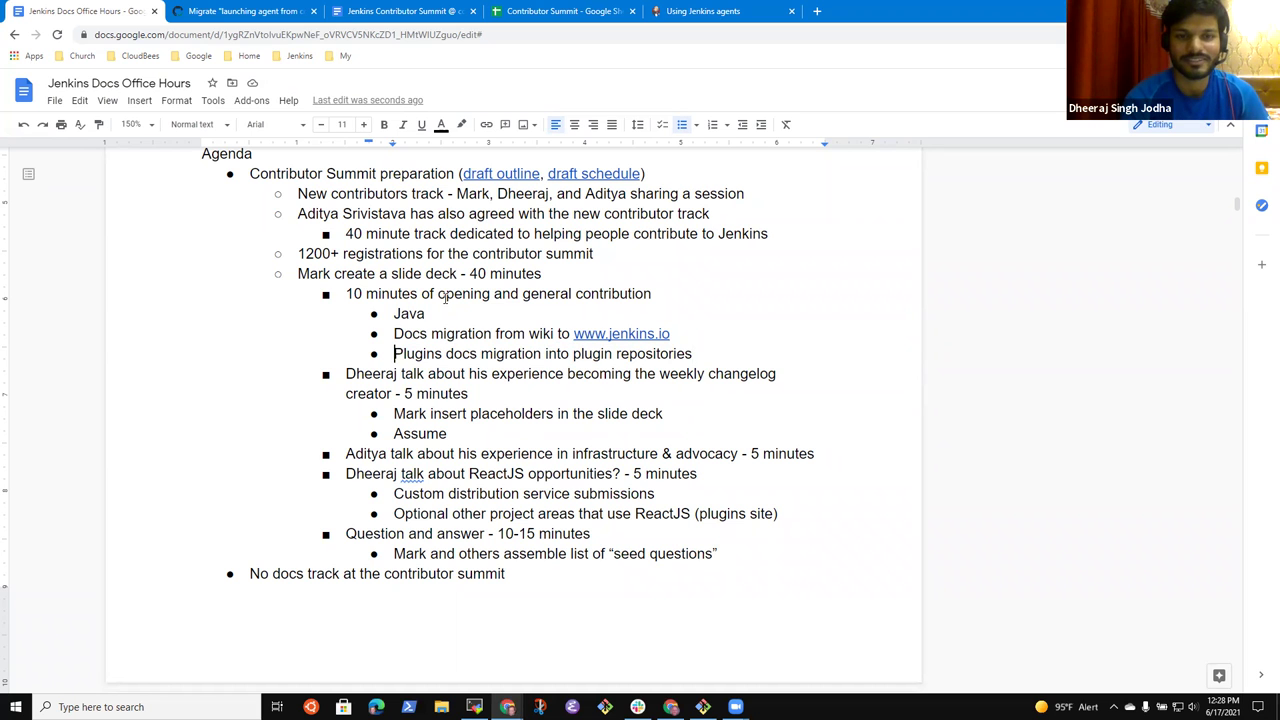
key("Page_Up")
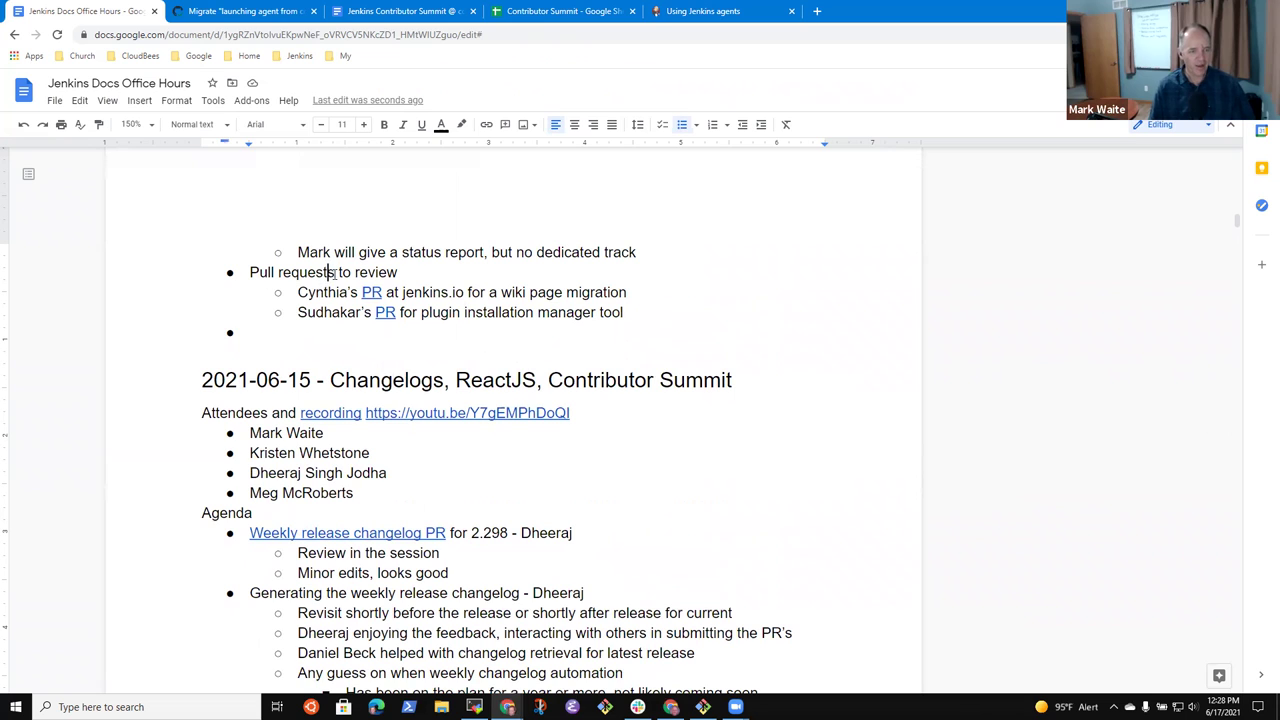
- Go to the jenkins.io repository's pull requests on GitHub via the Jenkins bookmarks
left_click(695, 11)
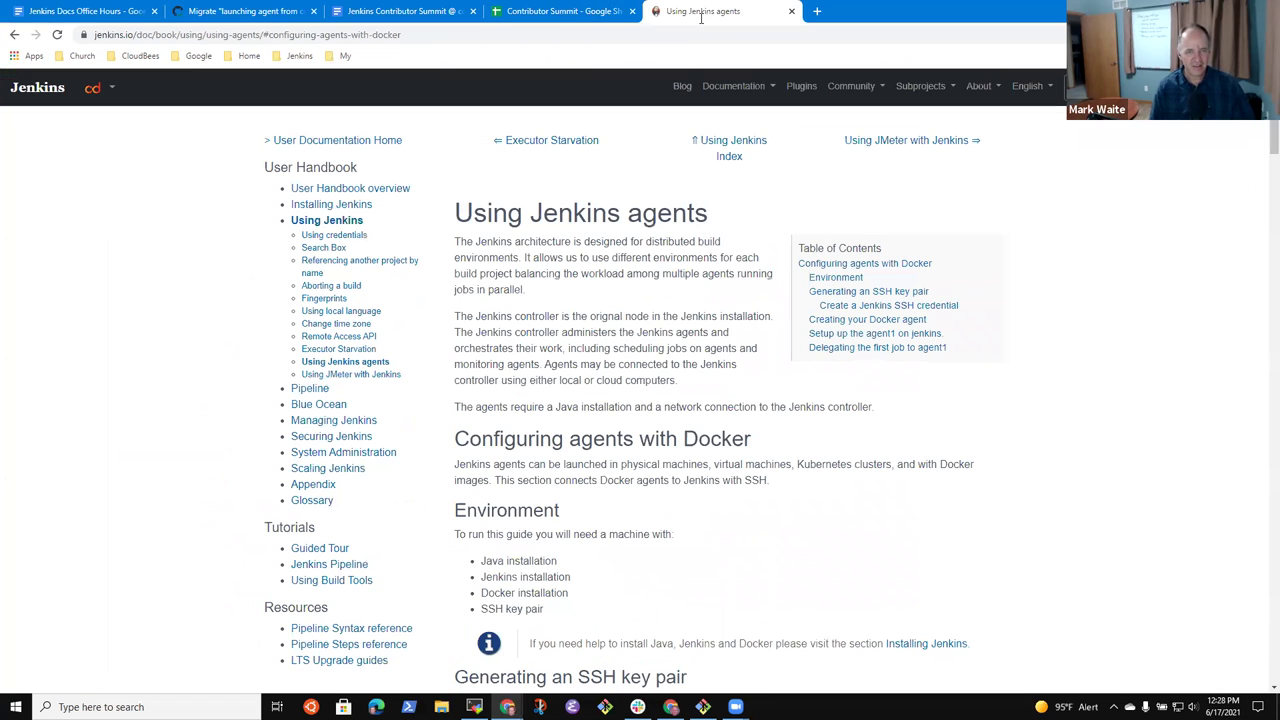
left_click(301, 56)
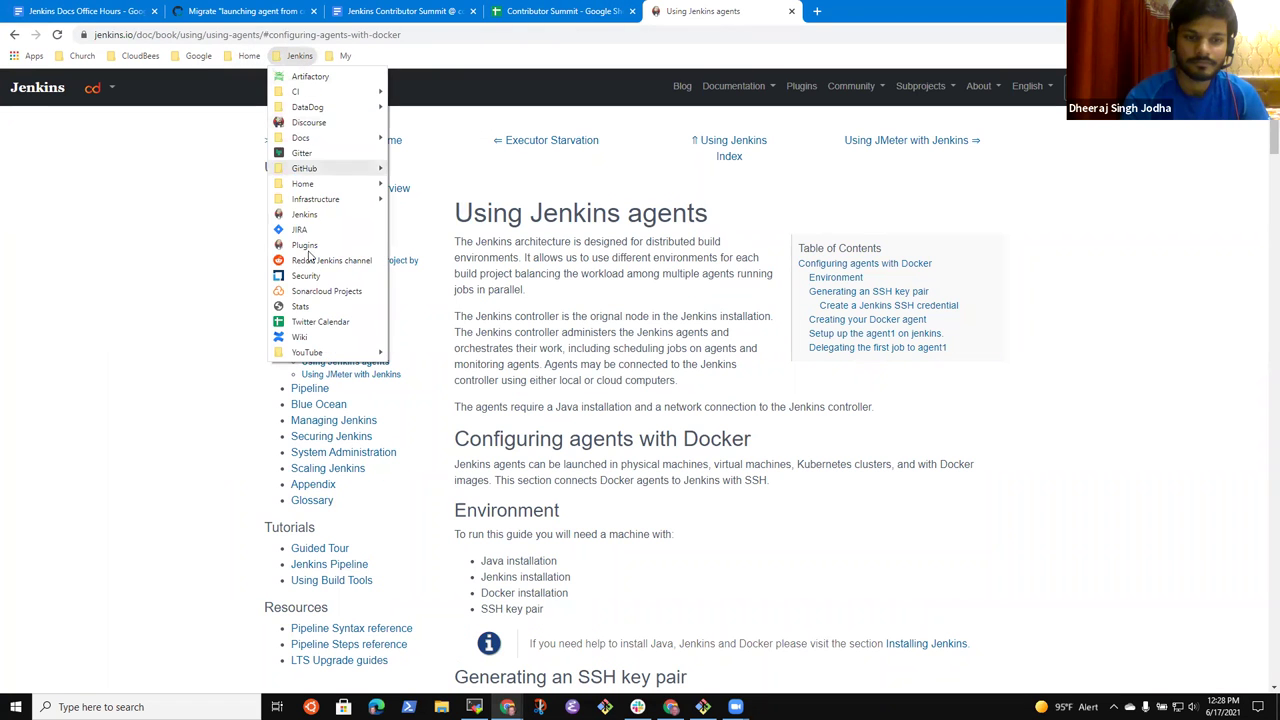
left_click(345, 165)
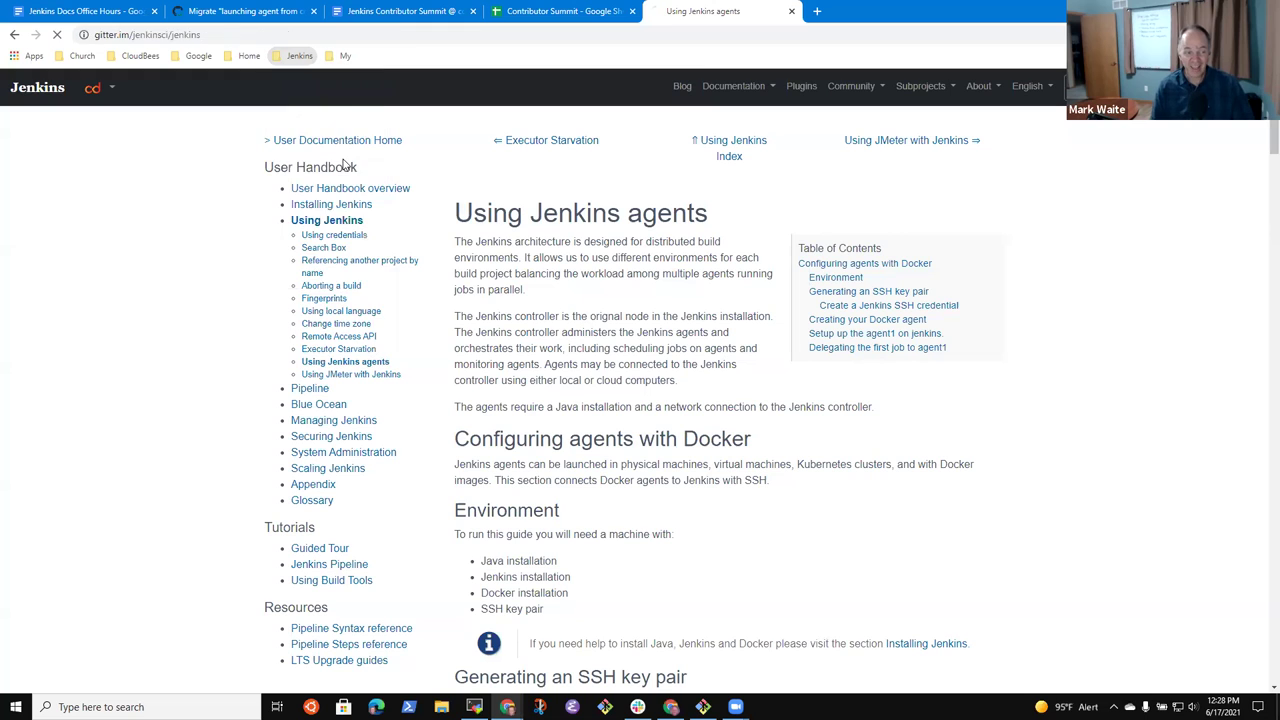
left_click(300, 56)
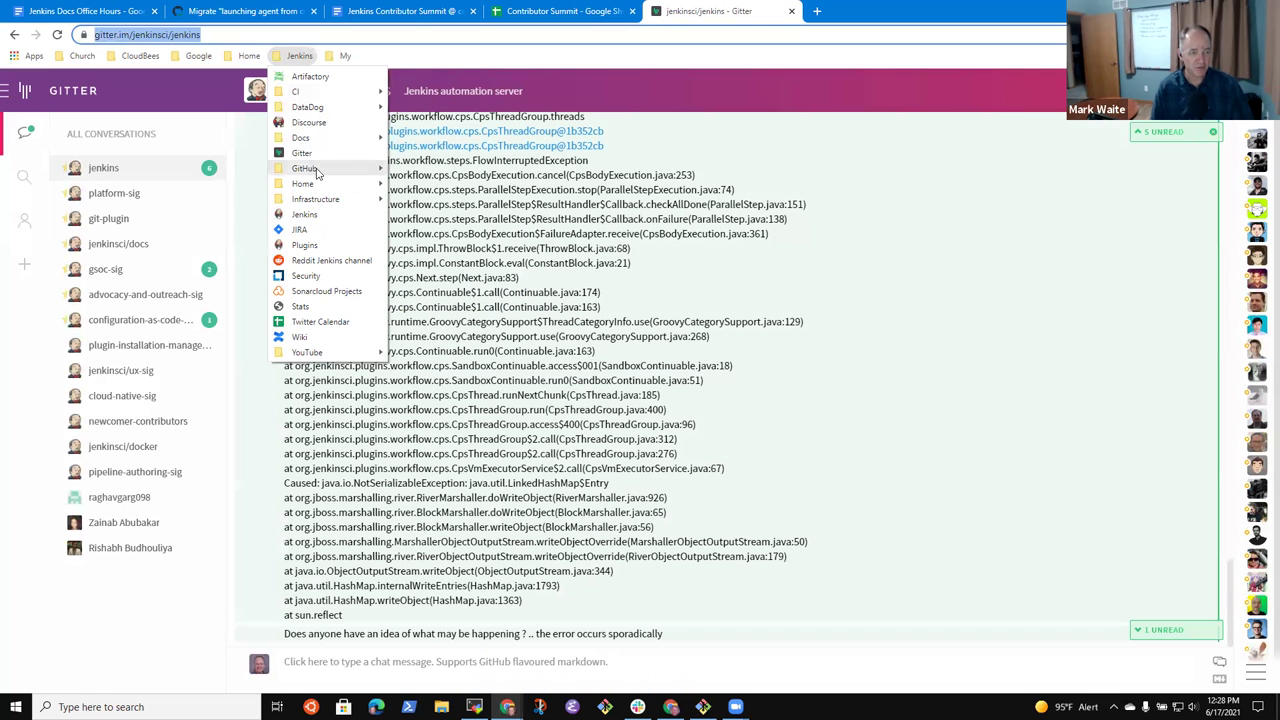
mouse_move(316, 169)
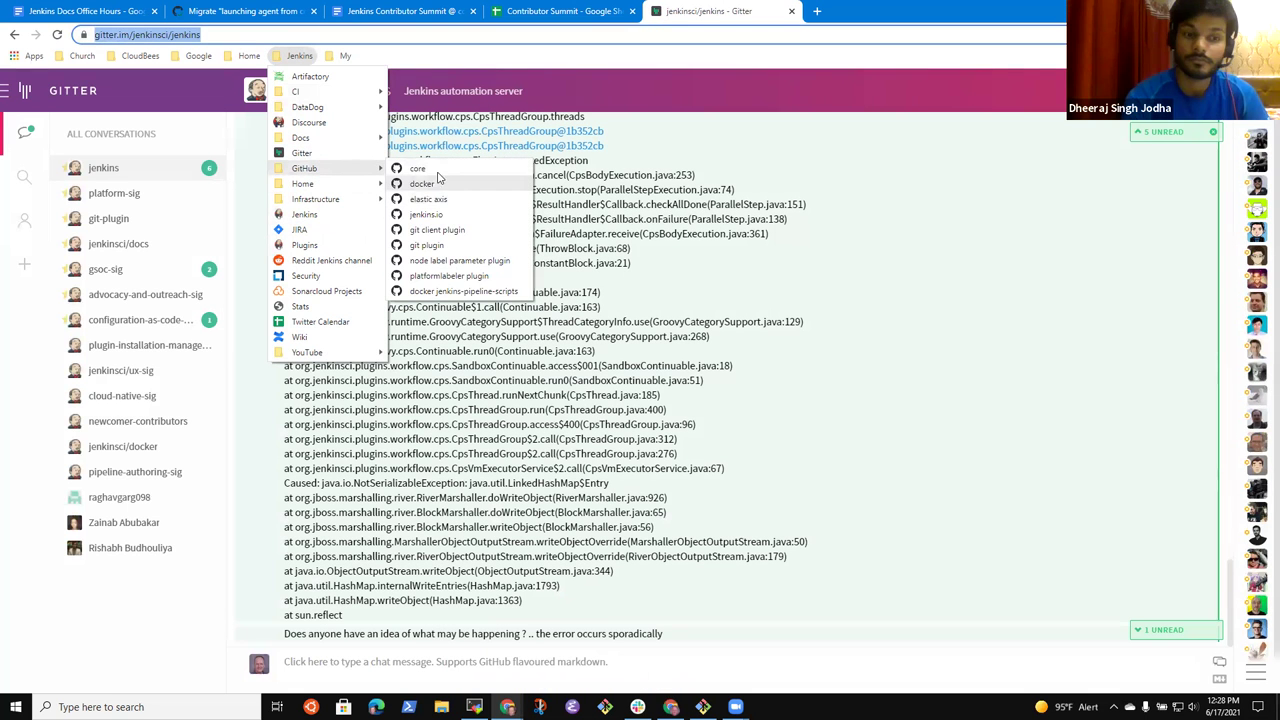
left_click(445, 215)
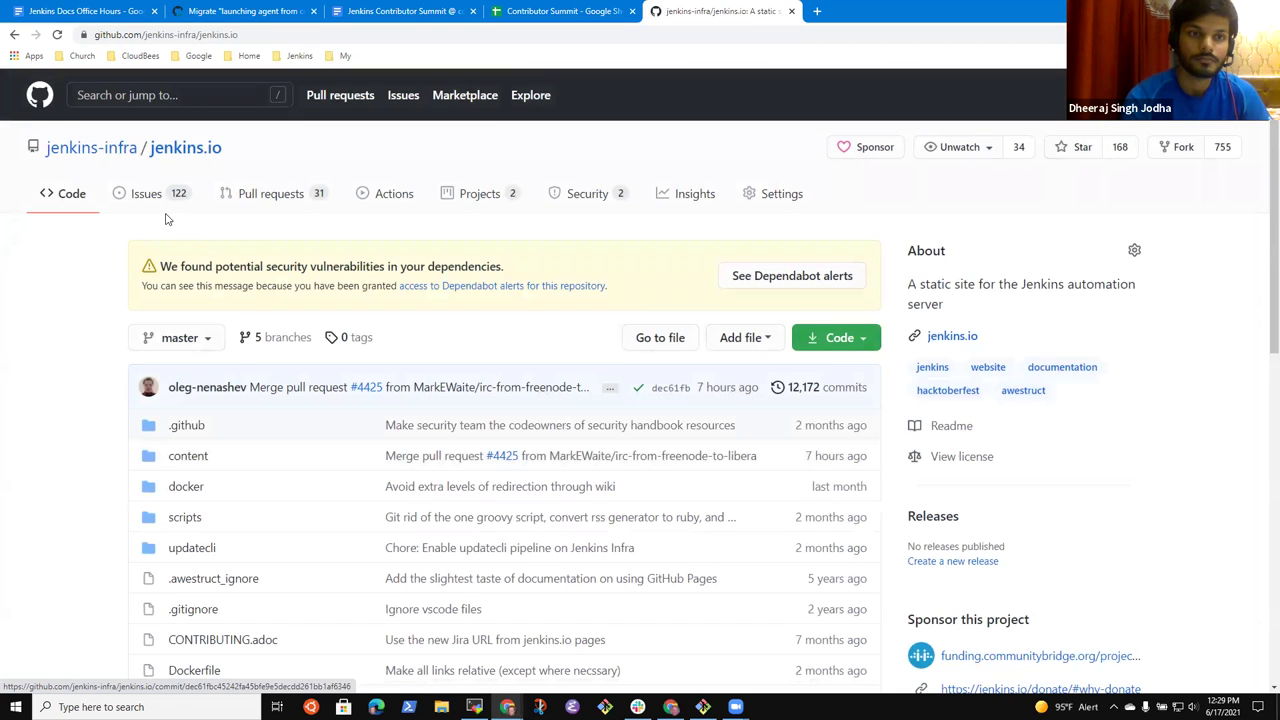
left_click(258, 204)
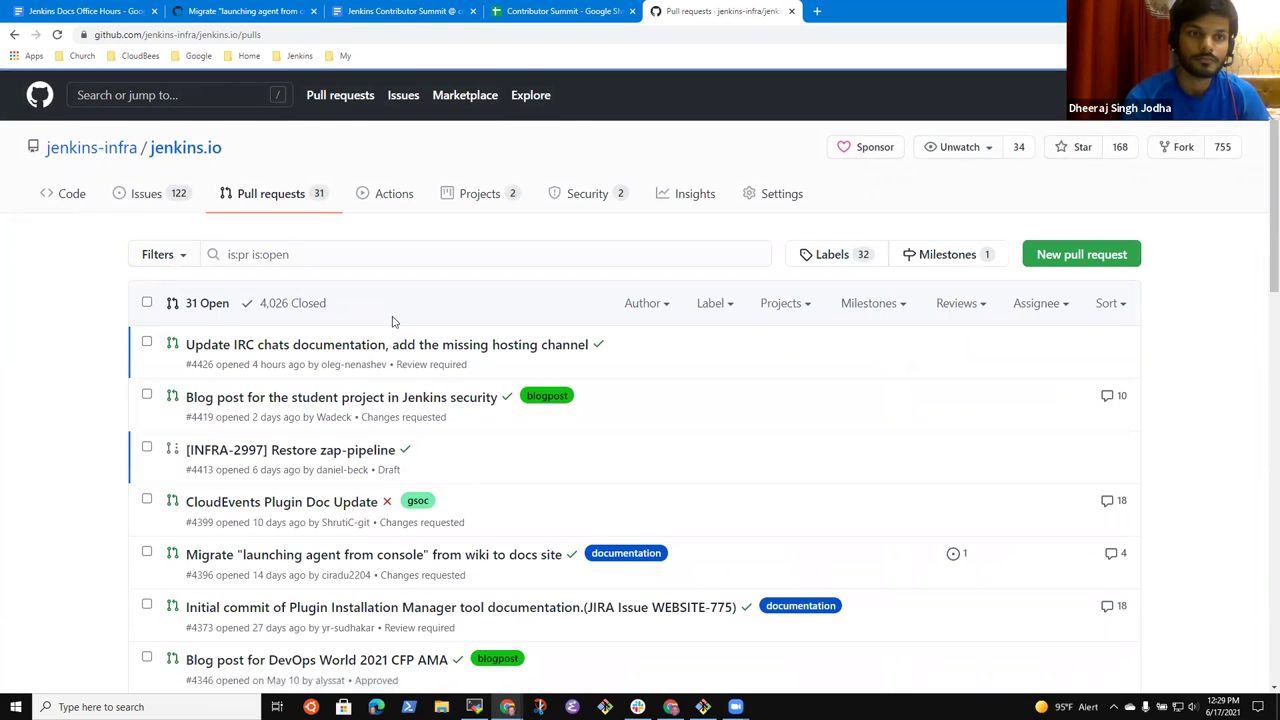
- Find and open the 'Announce deprecation of non-Java plugins and runtimes' pull request
scroll(360, 290, "down", 2)
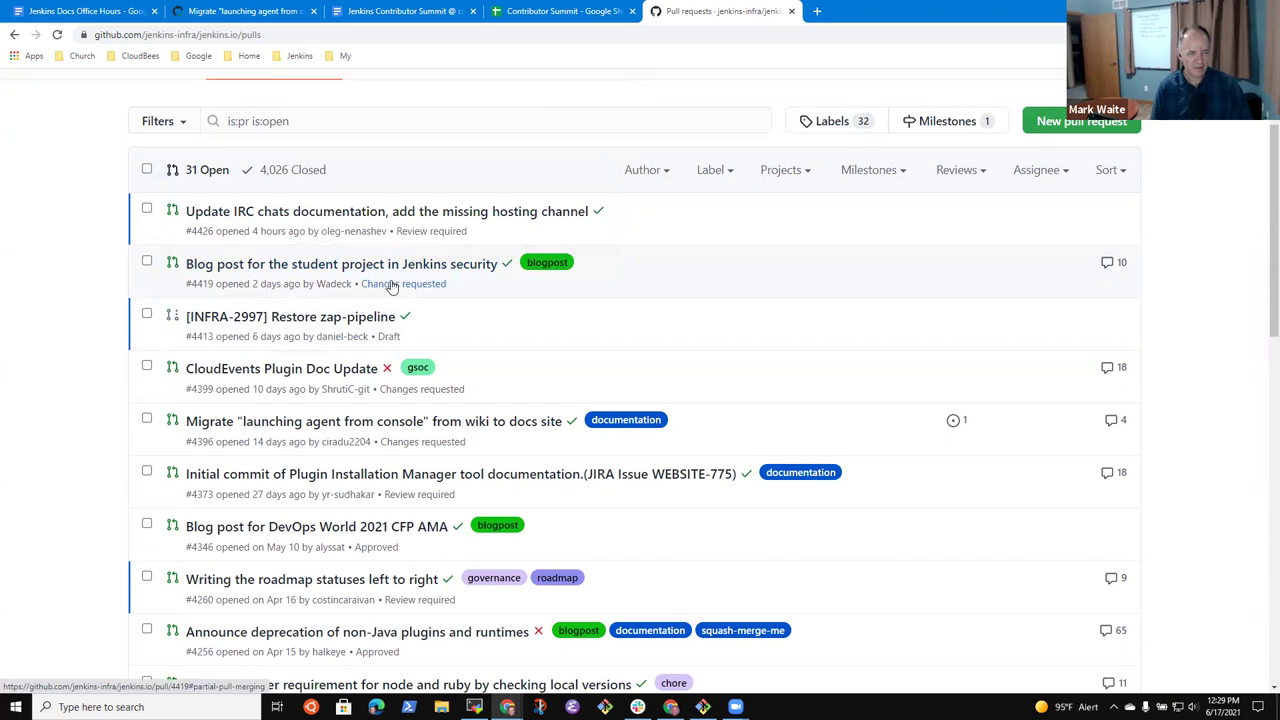
mouse_move(372, 214)
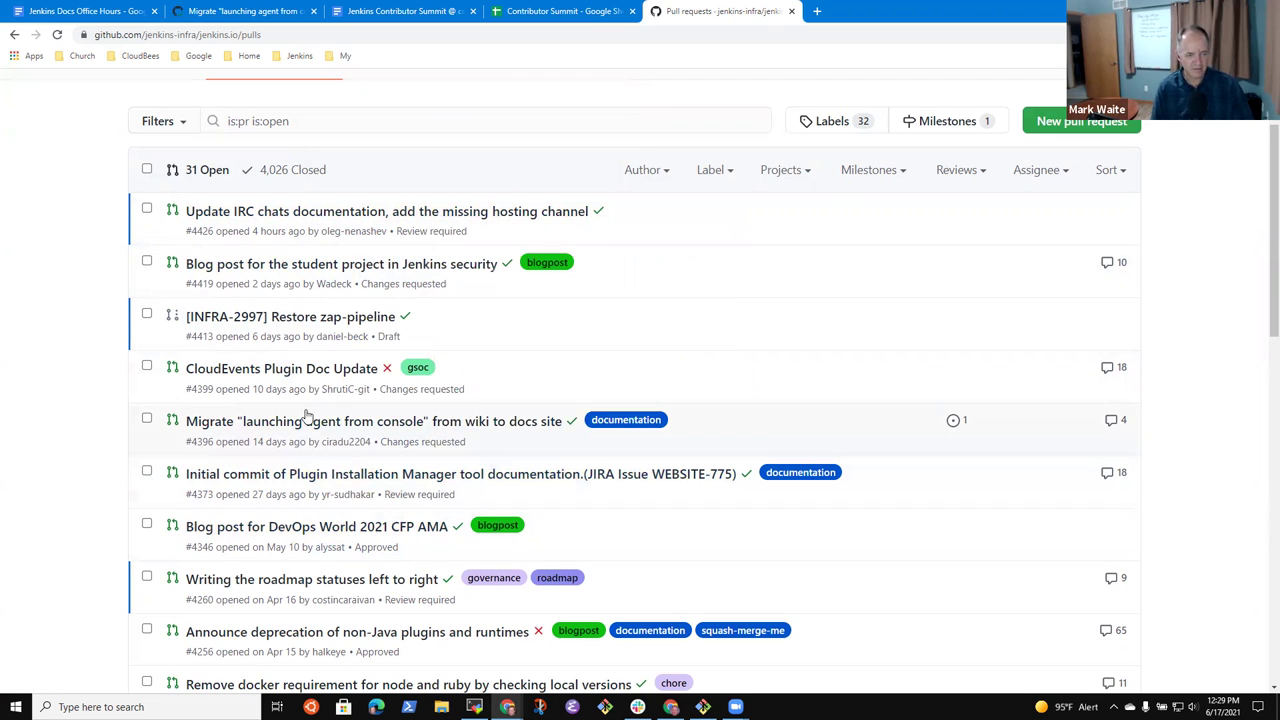
scroll(170, 577, "down", 2)
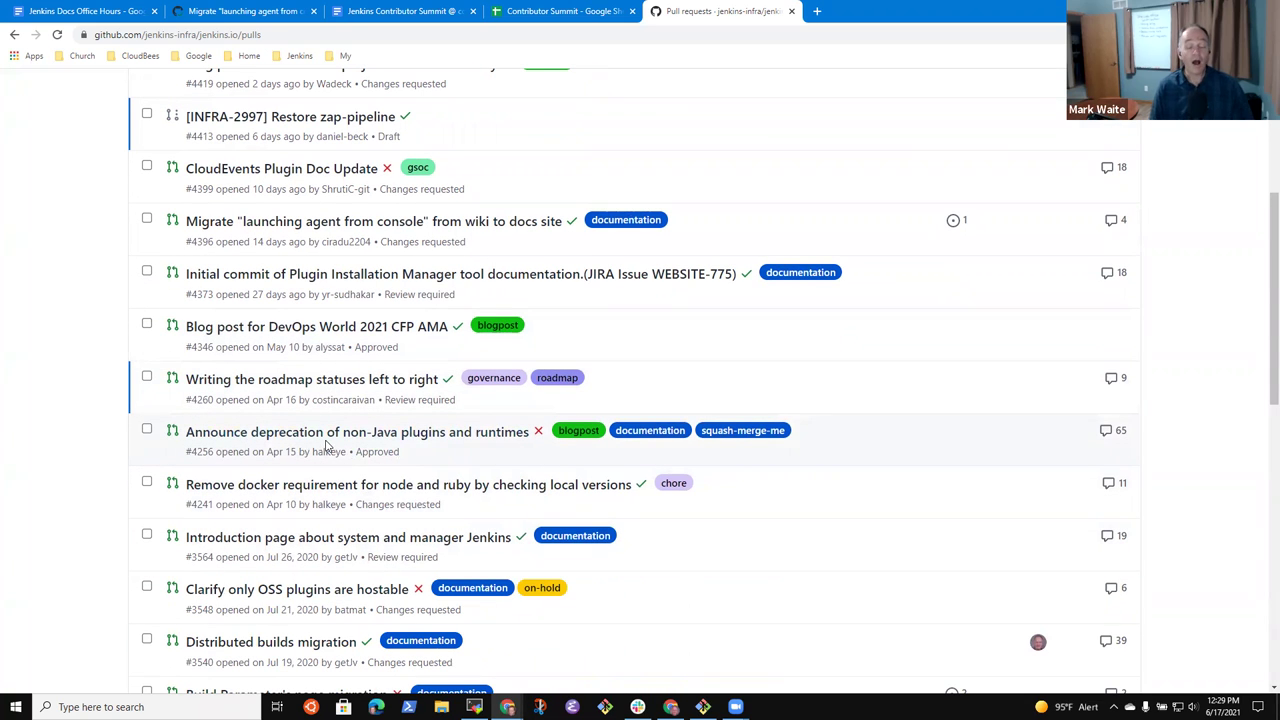
mouse_move(401, 443)
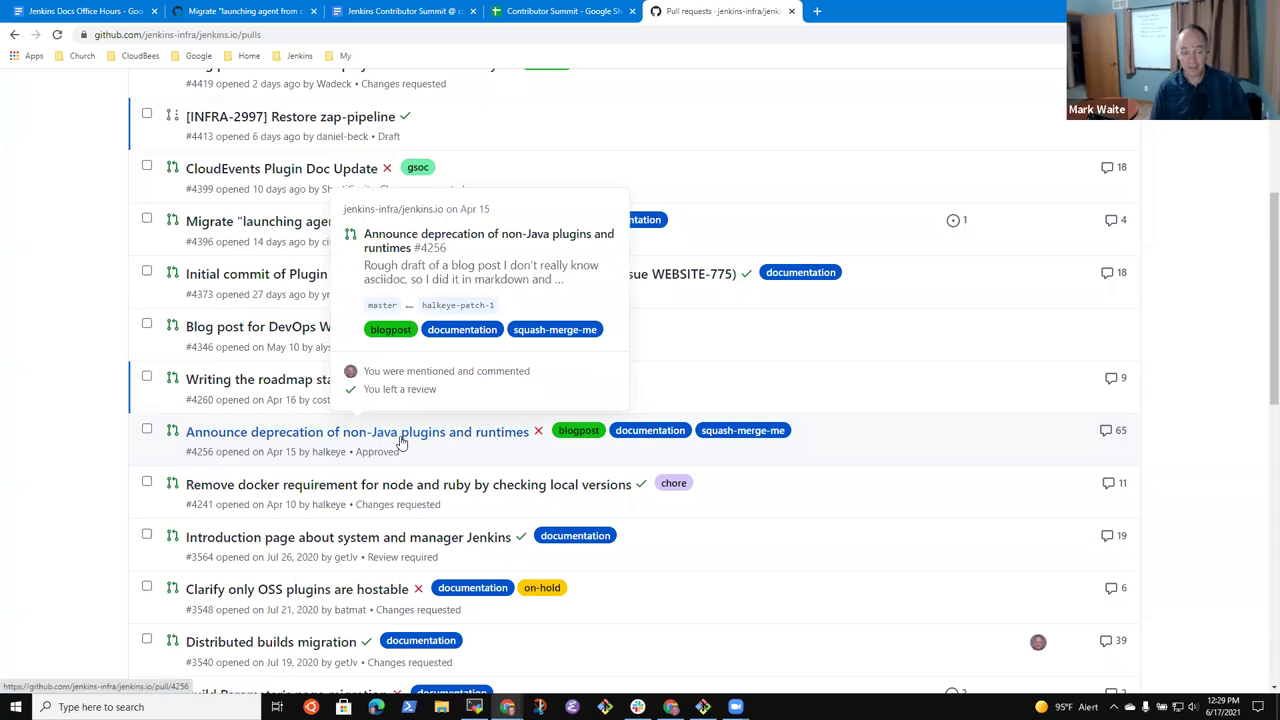
left_click(401, 433)
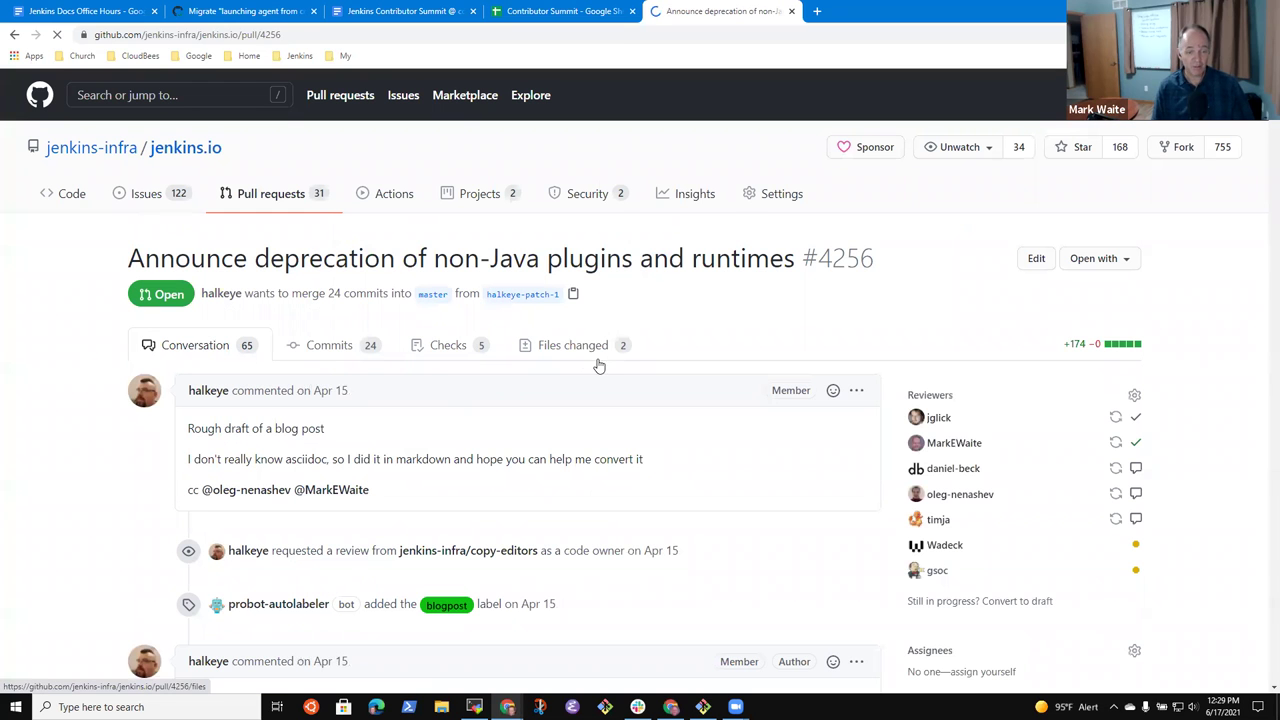
scroll(345, 438, "down", 5)
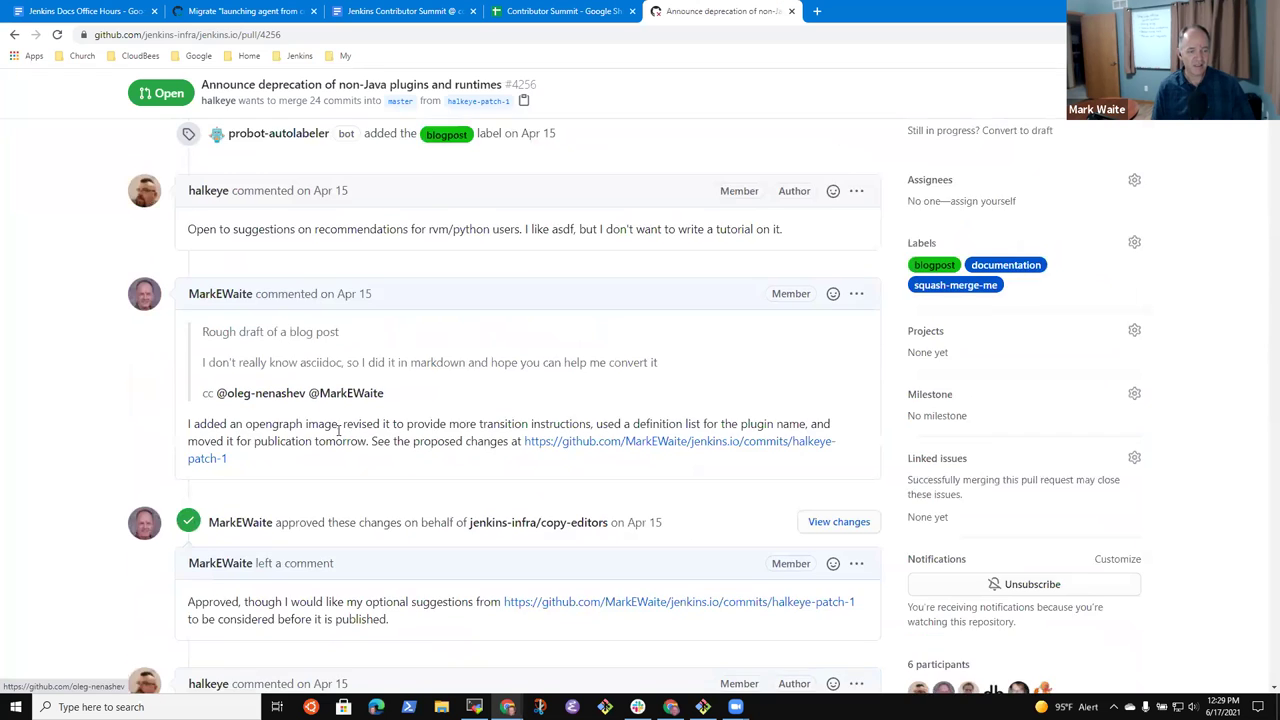
scroll(391, 437, "down", 8)
scroll(391, 437, "up", 9)
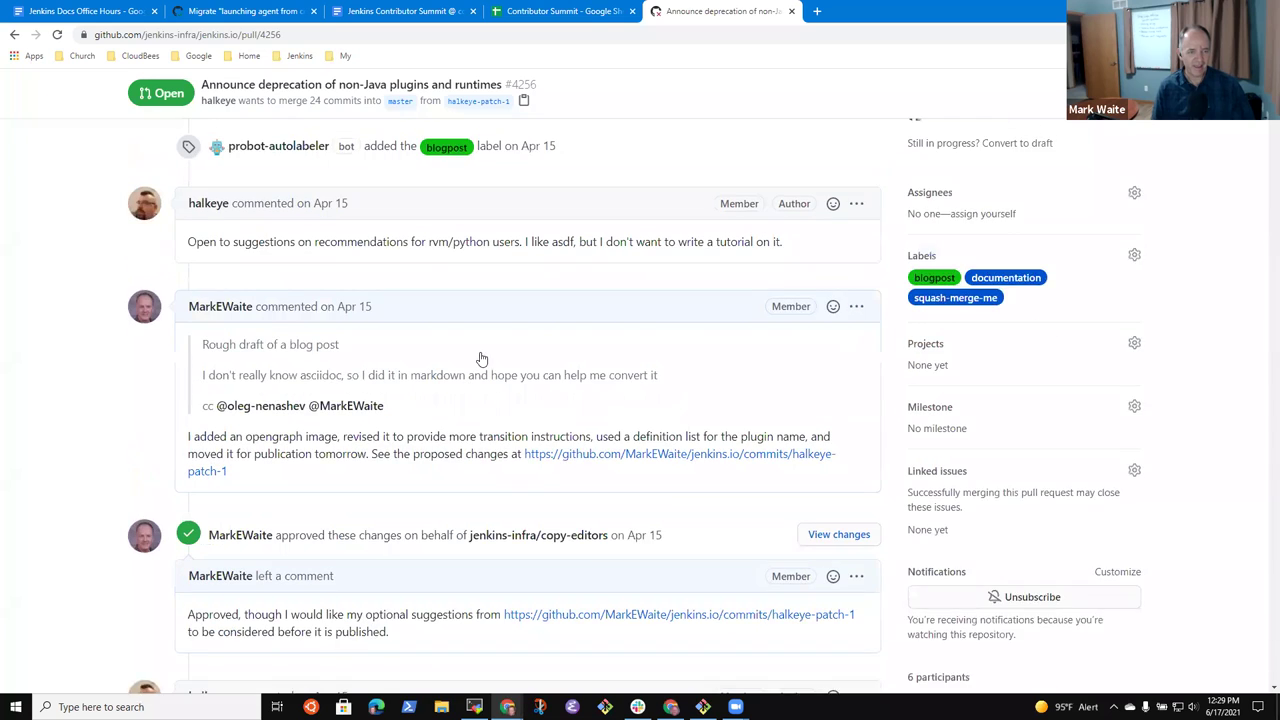
scroll(502, 306, "up", 5)
left_click(541, 347)
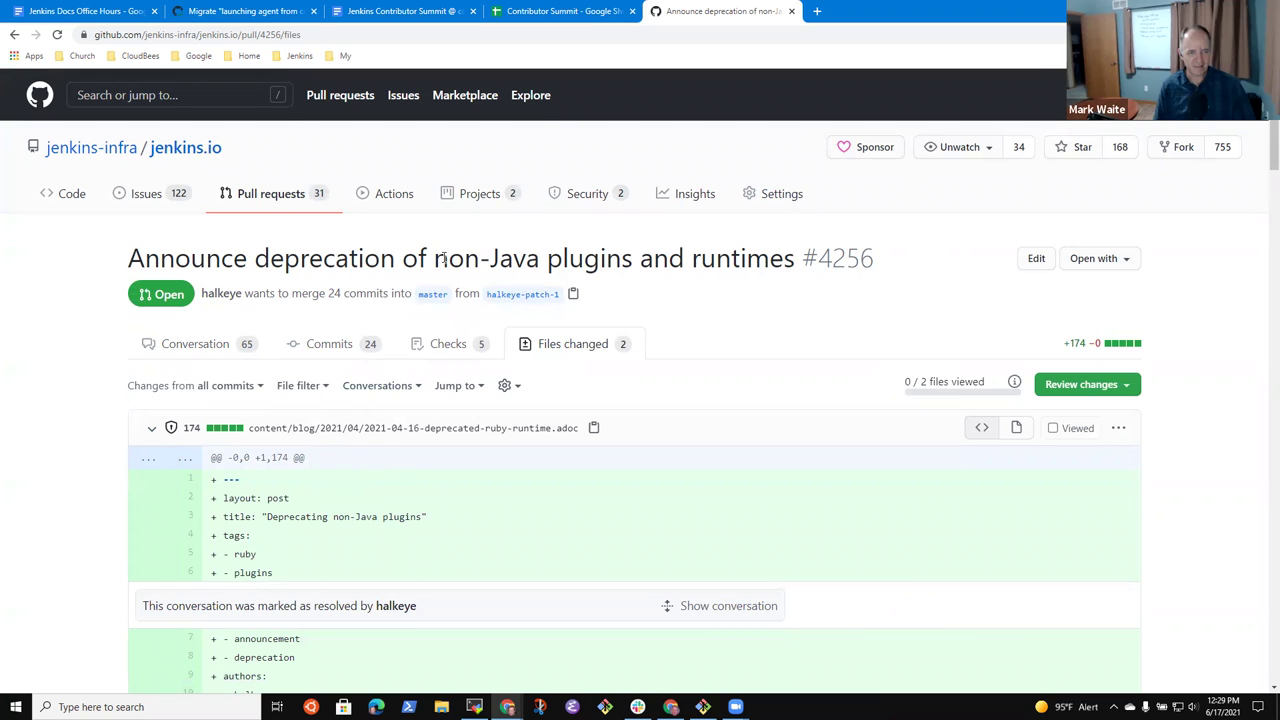
left_click_drag(434, 258, 632, 260)
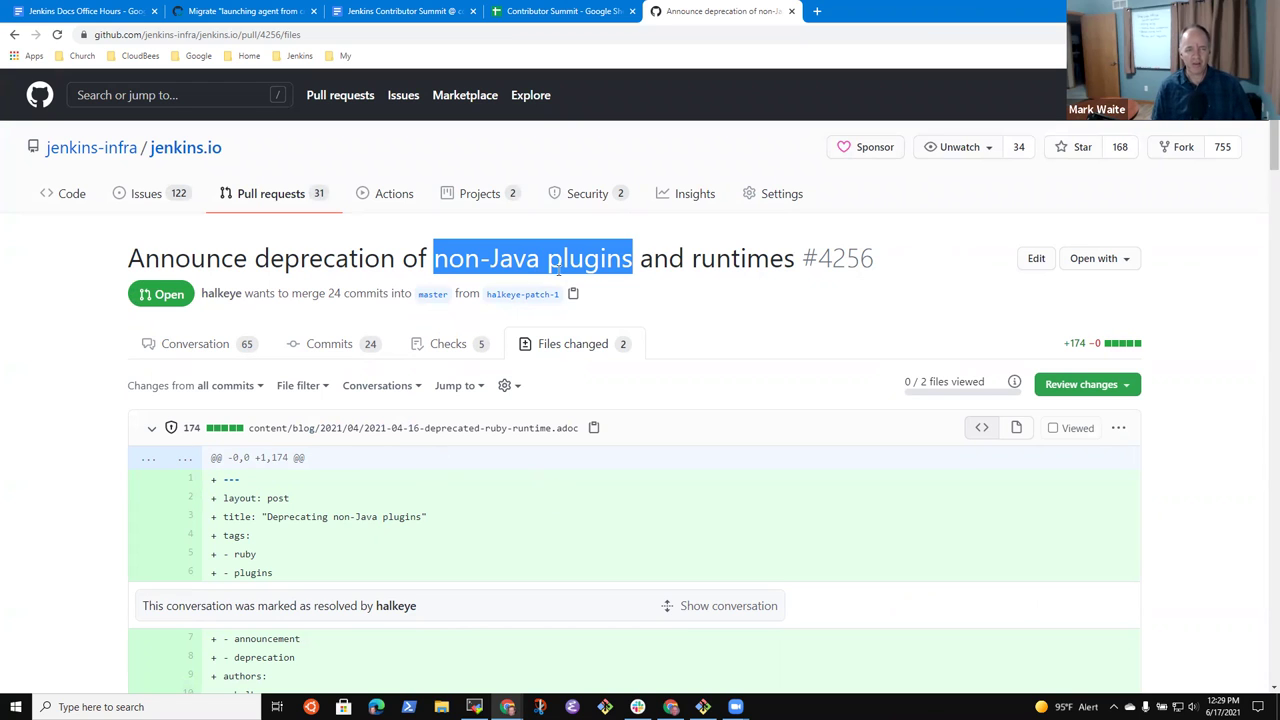
left_click(472, 280)
left_click_drag(453, 259, 580, 252)
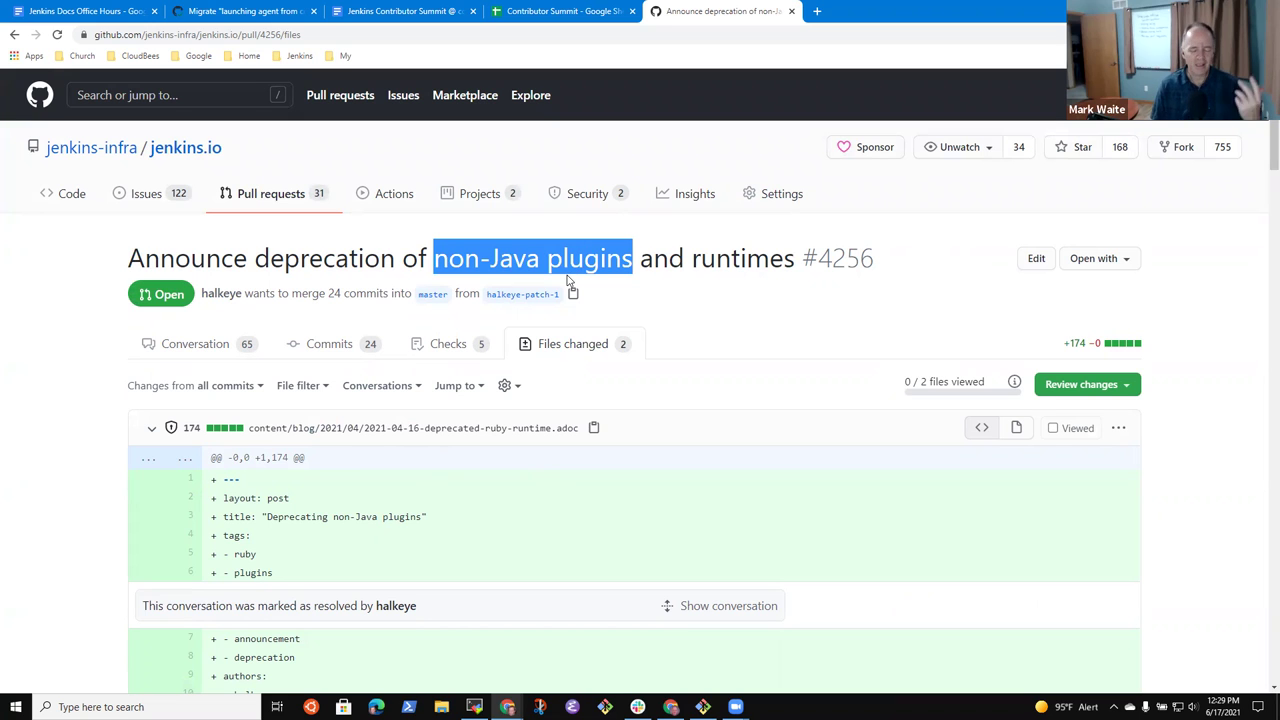
scroll(561, 299, "down", 7)
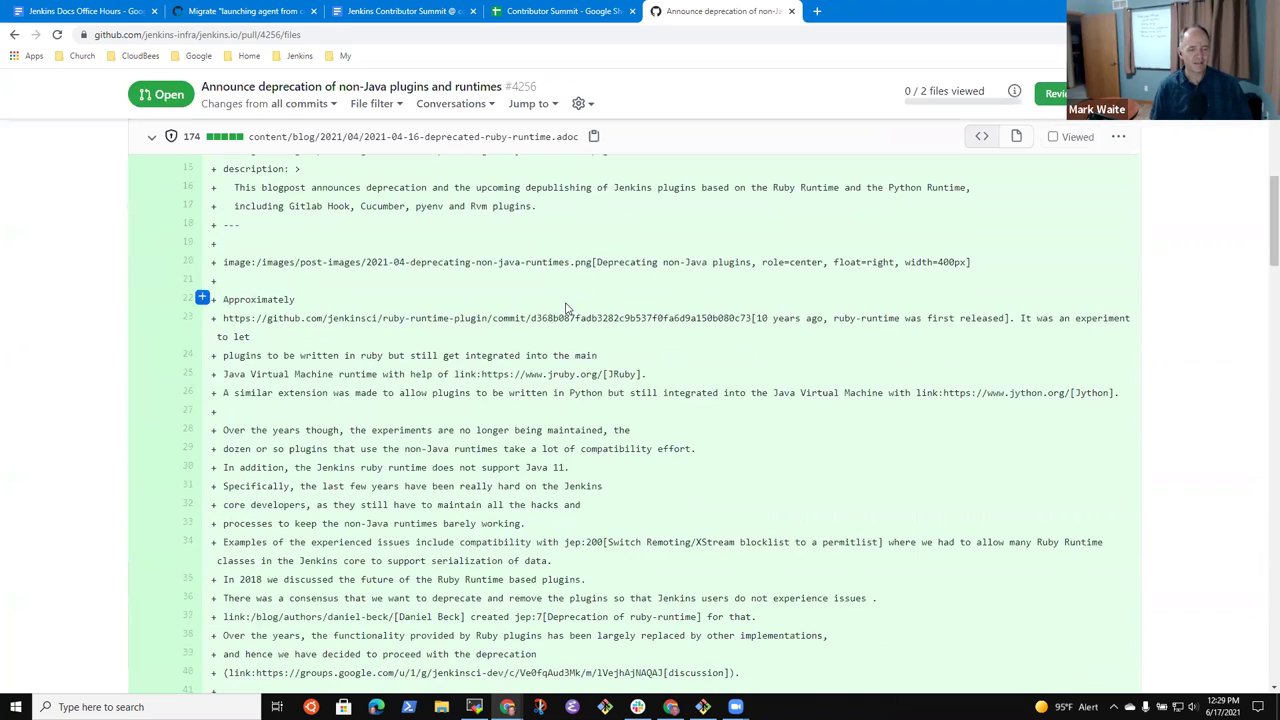
scroll(561, 283, "up", 3)
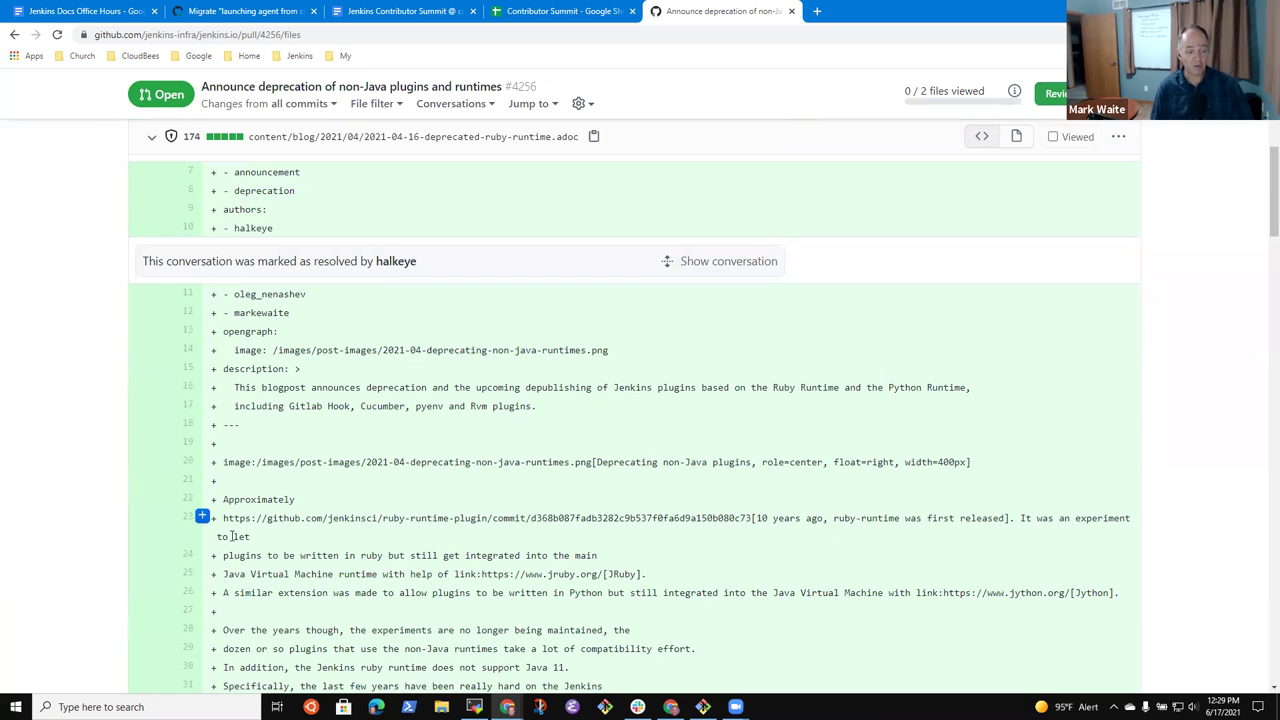
left_click_drag(224, 519, 751, 518)
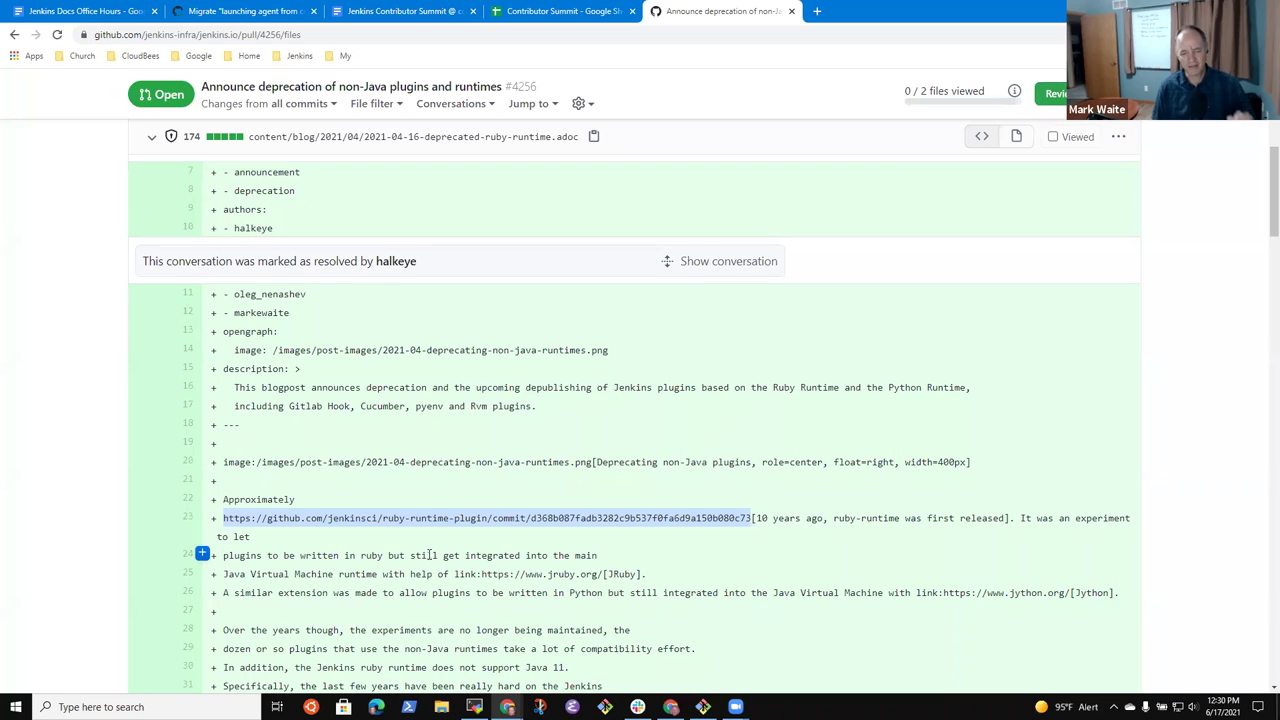
scroll(438, 543, "down", 6)
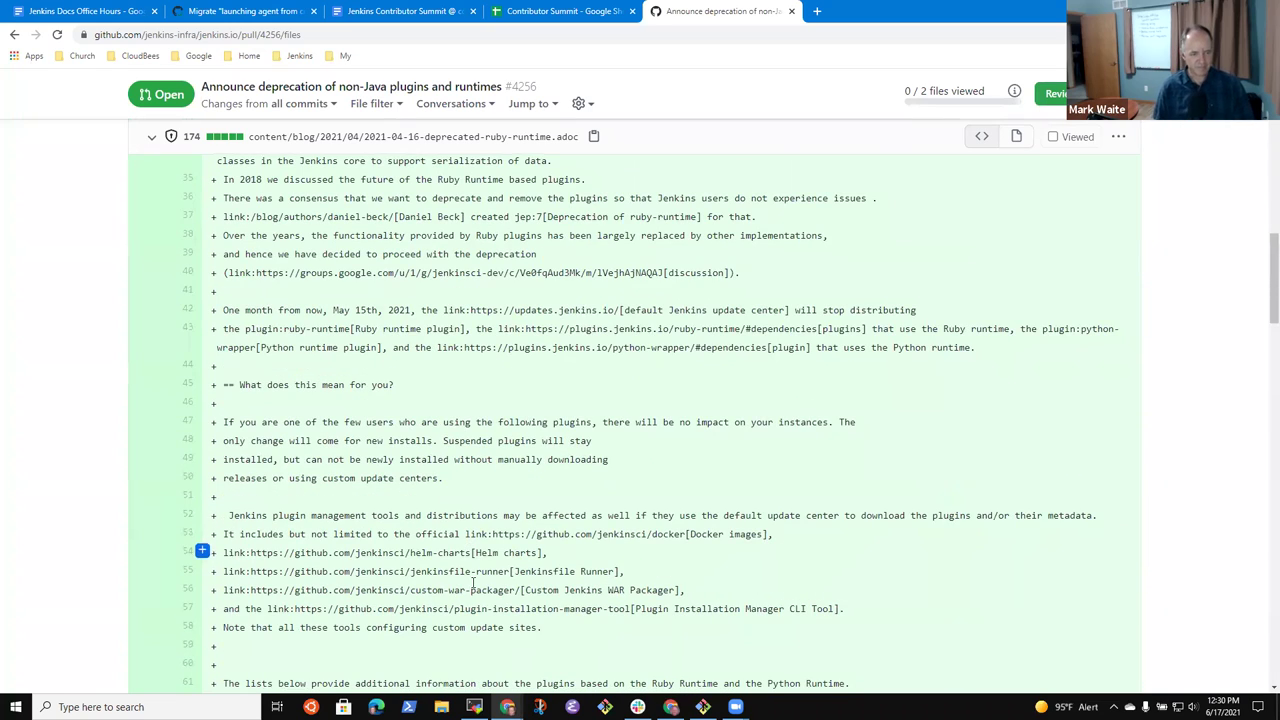
key("Home")
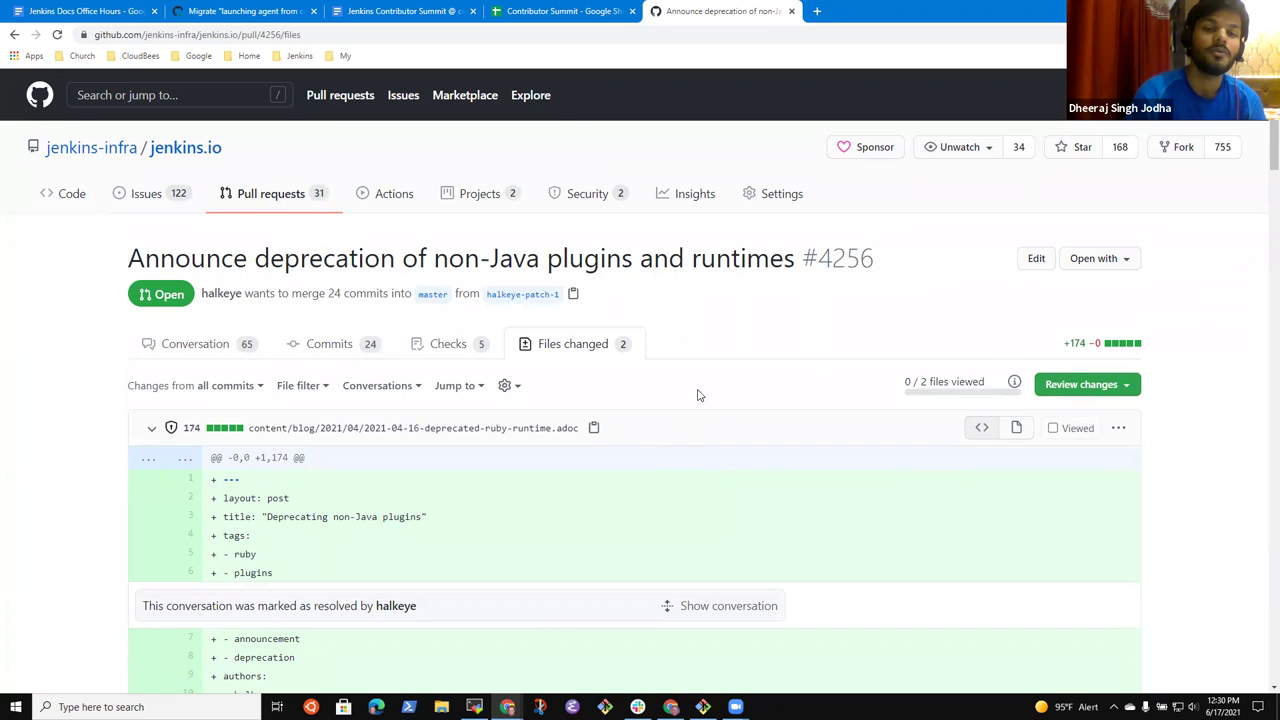
scroll(495, 410, "down", 3)
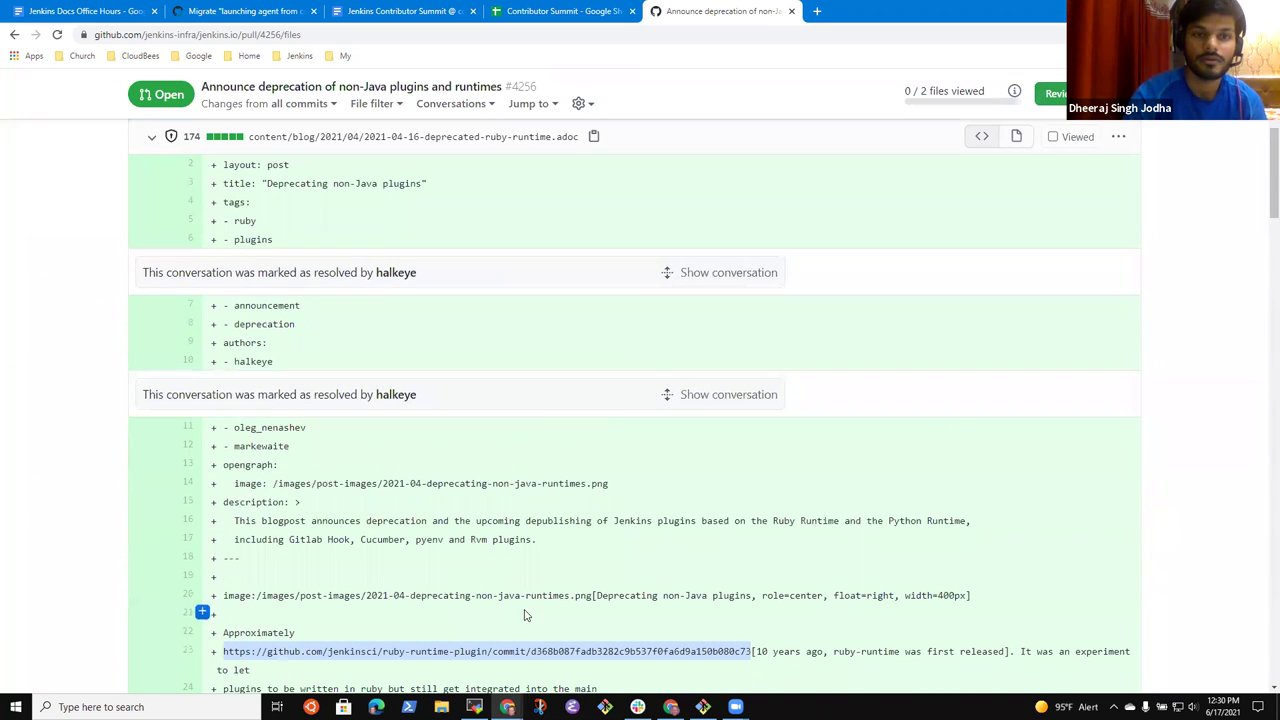
scroll(422, 594, "down", 1)
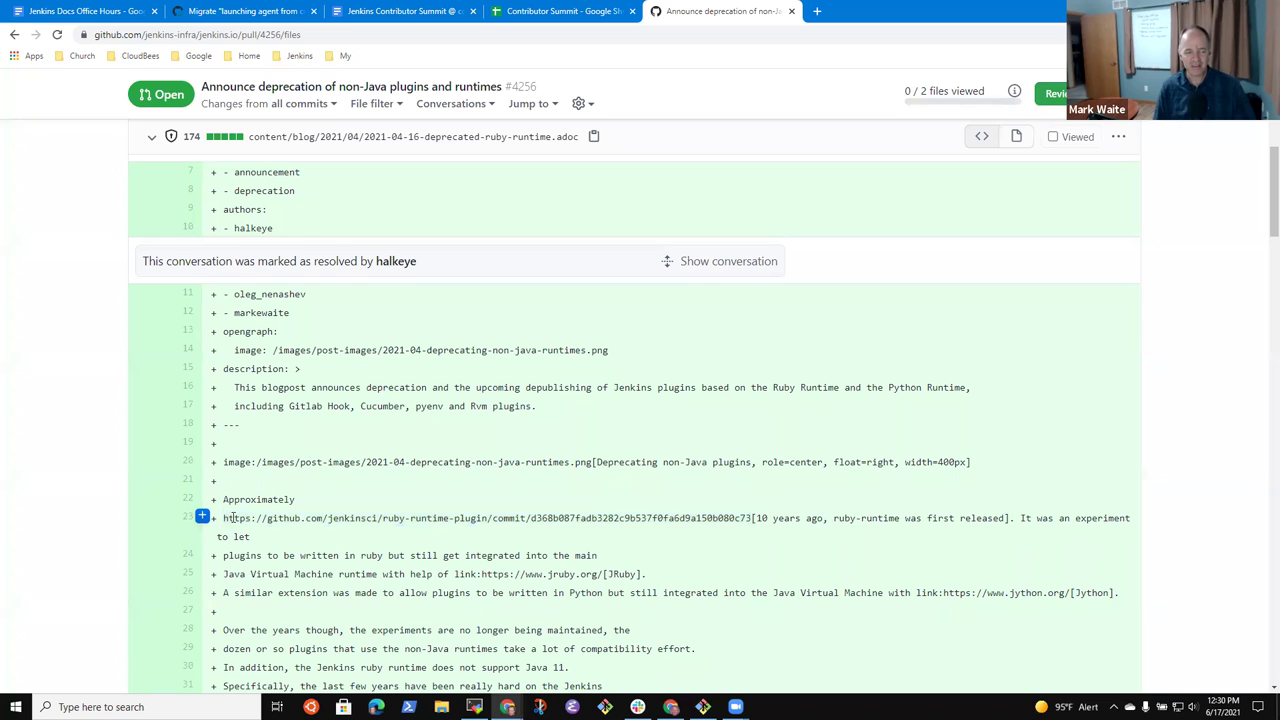
left_click_drag(236, 518, 750, 518)
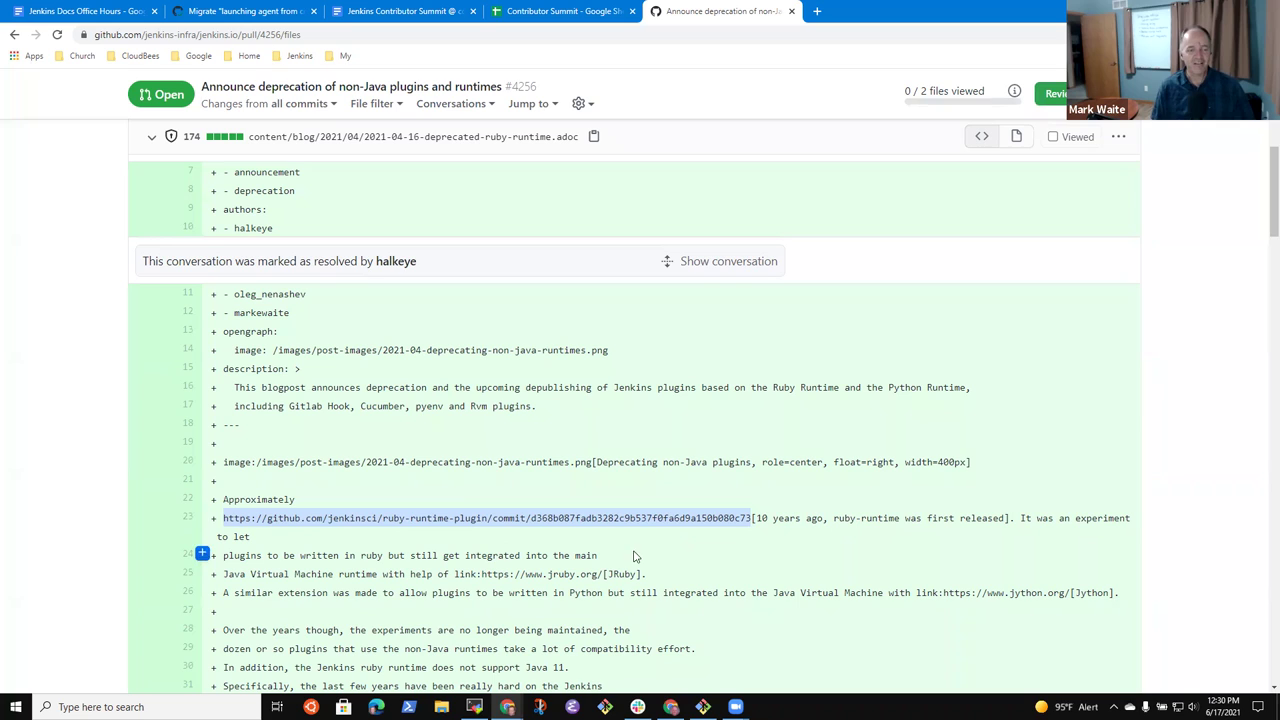
left_click(256, 532)
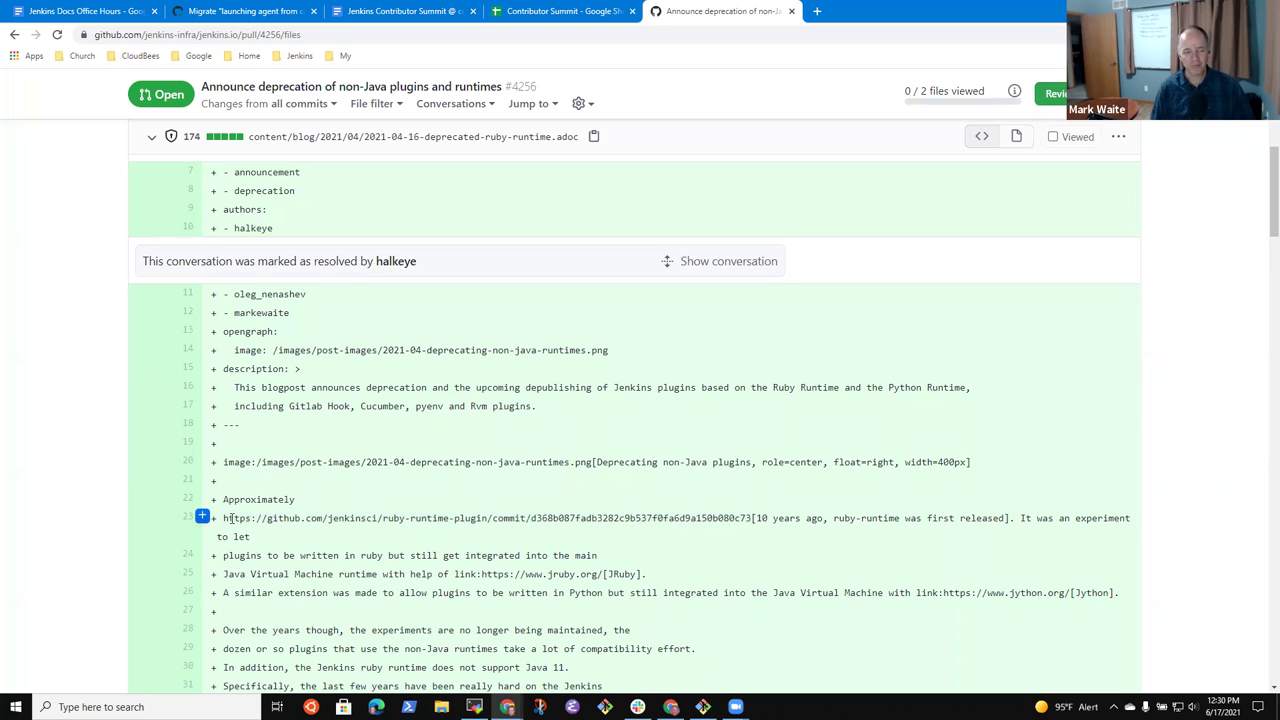
left_click_drag(224, 518, 684, 521)
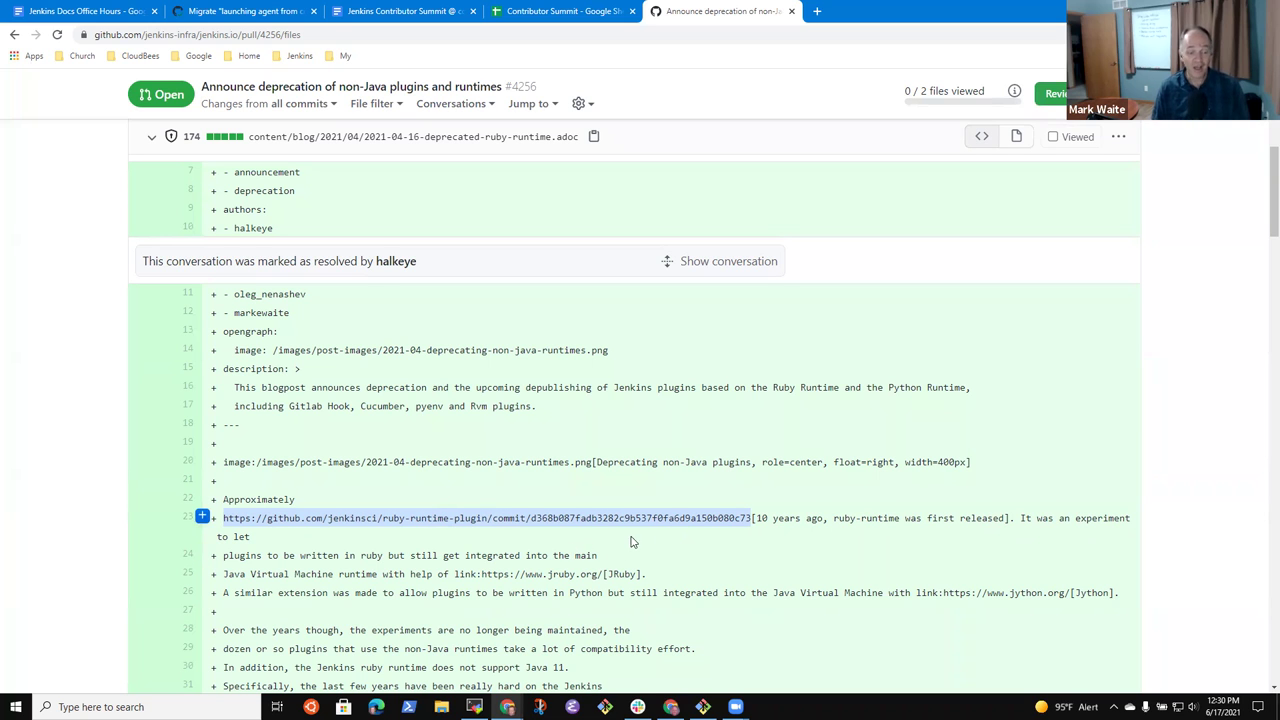
scroll(603, 552, "down", 3)
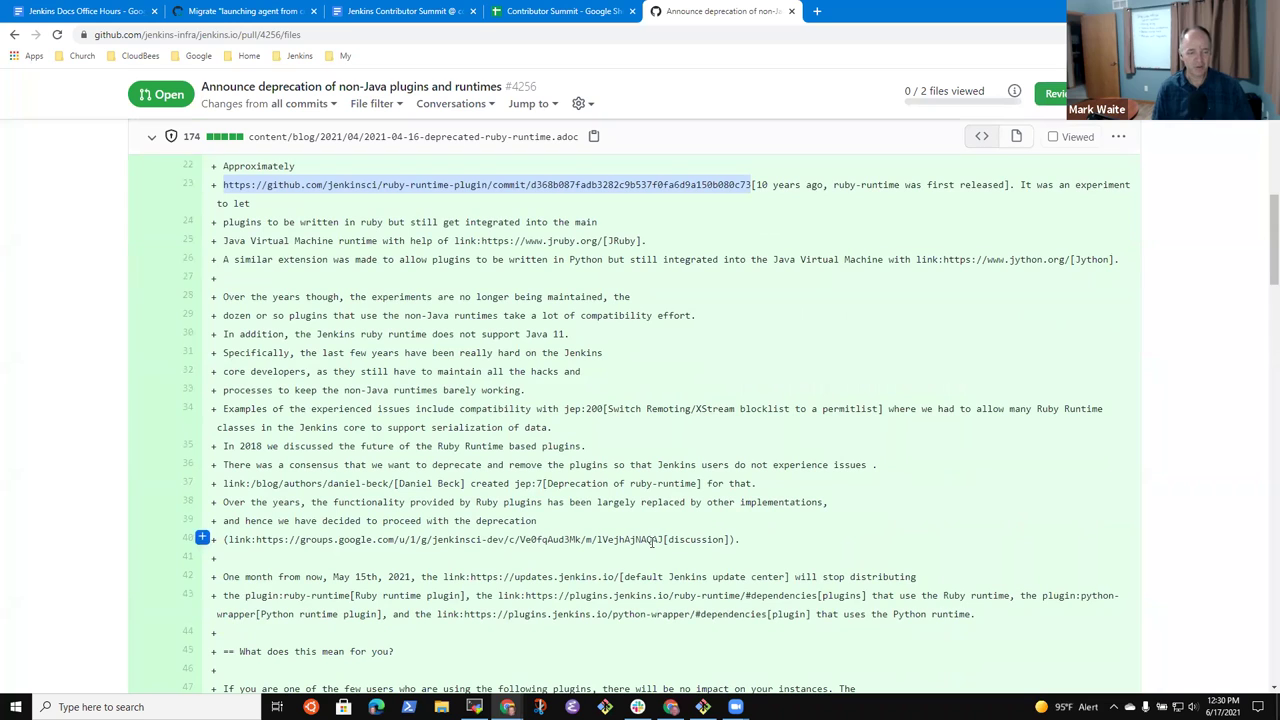
left_click(290, 543)
left_click_drag(290, 543, 408, 543)
left_click(875, 546)
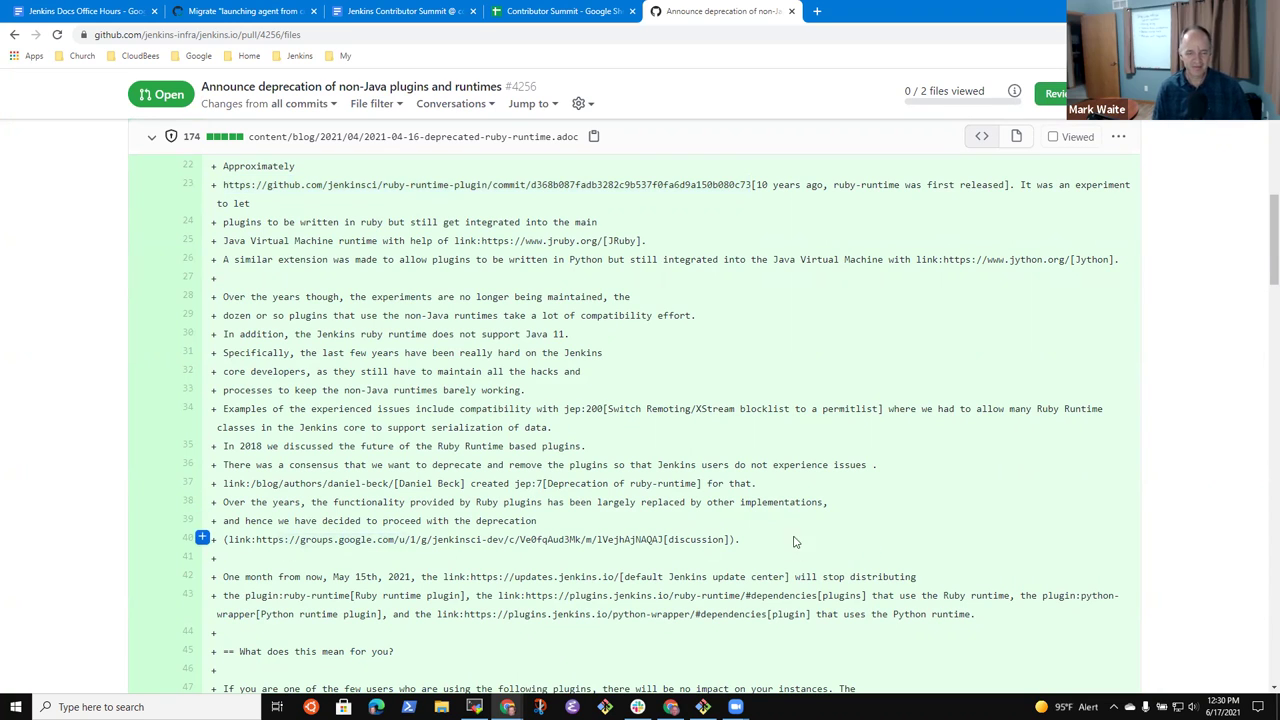
scroll(597, 572, "up", 1)
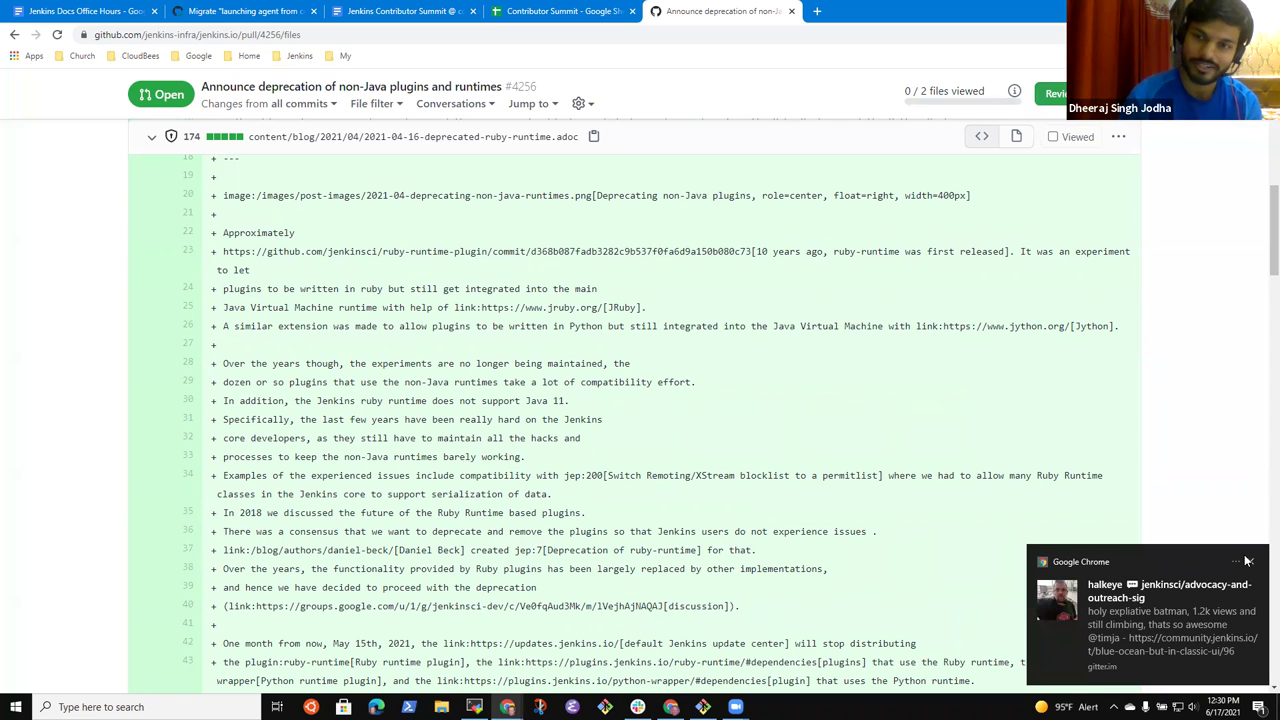
left_click(1247, 560)
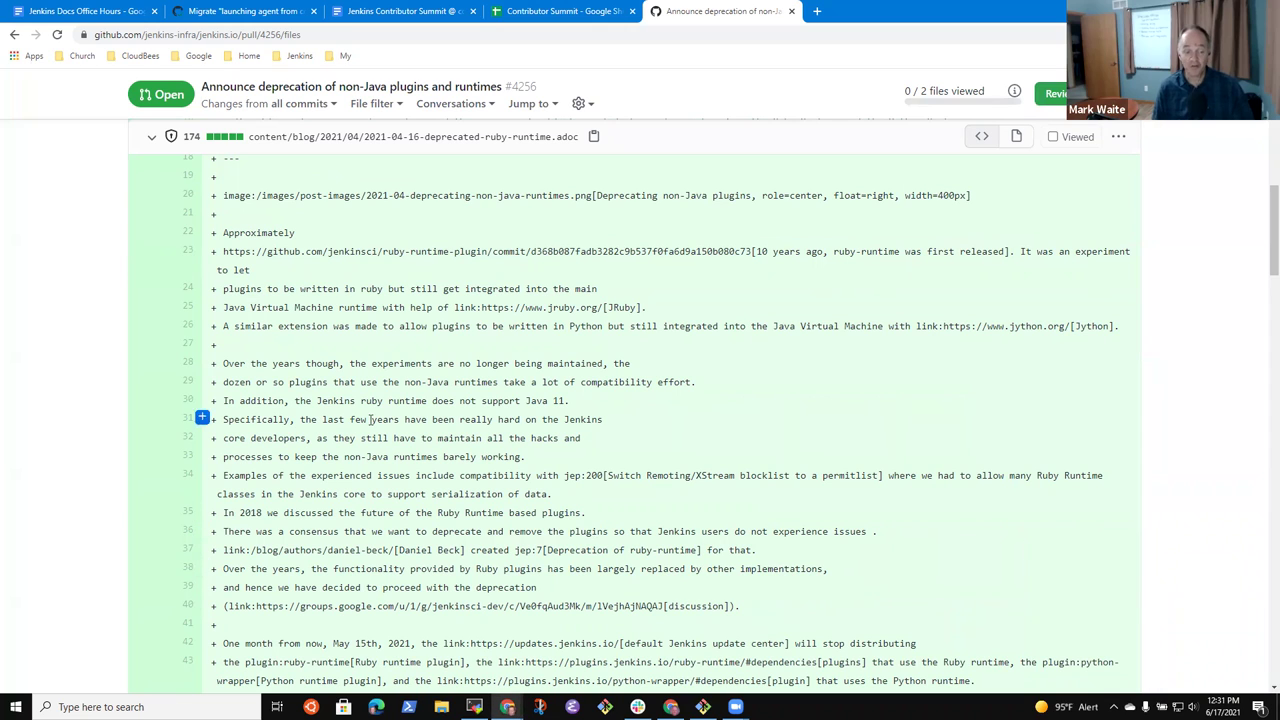
scroll(456, 505, "down", 5)
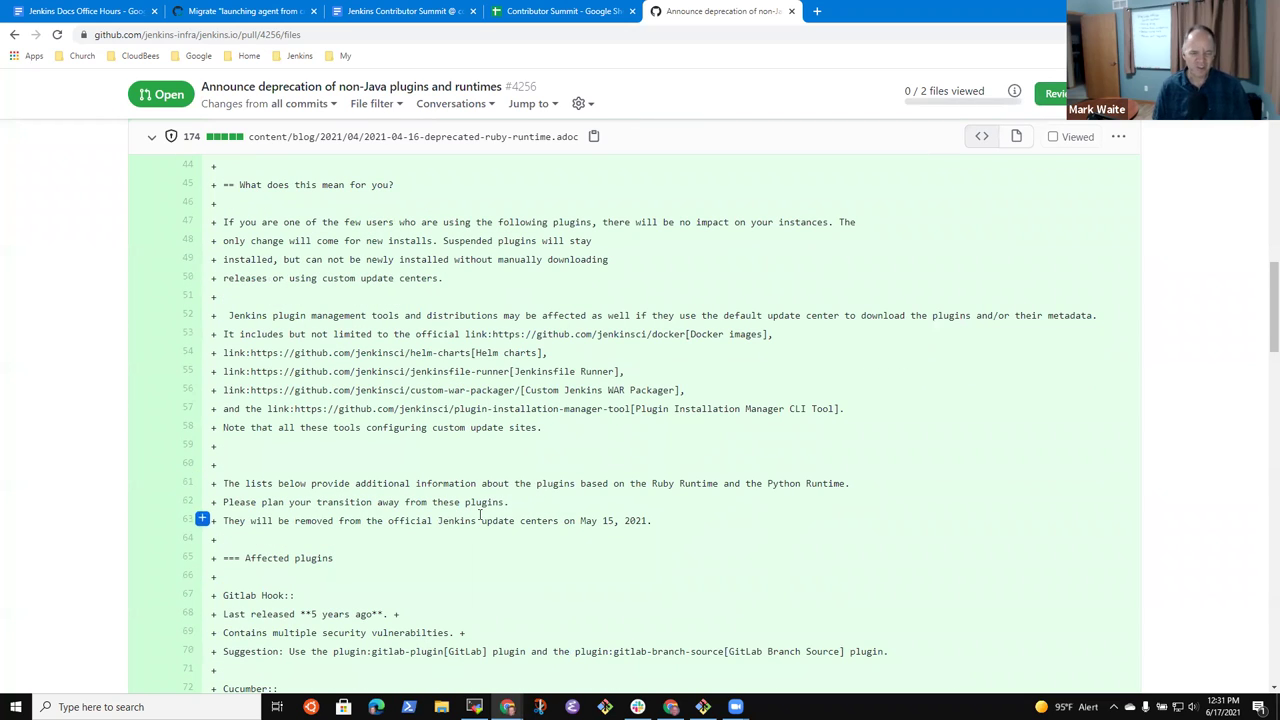
scroll(466, 497, "down", 3)
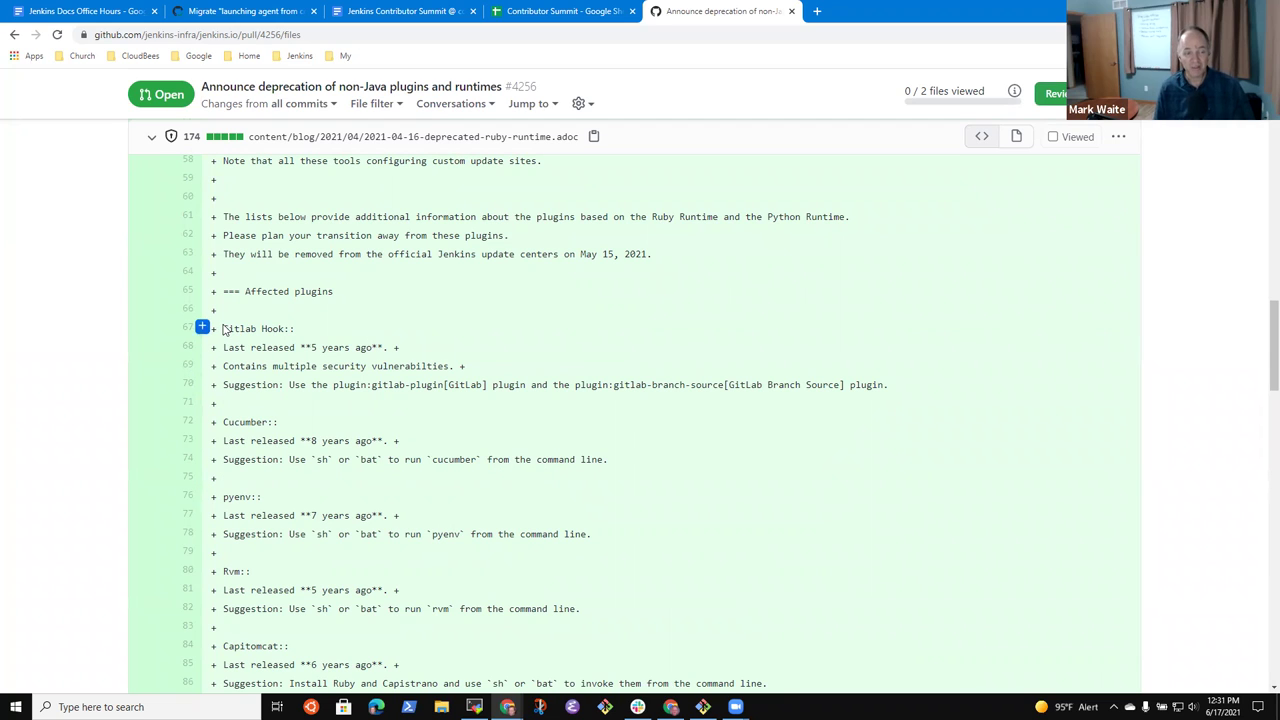
left_click_drag(224, 330, 297, 330)
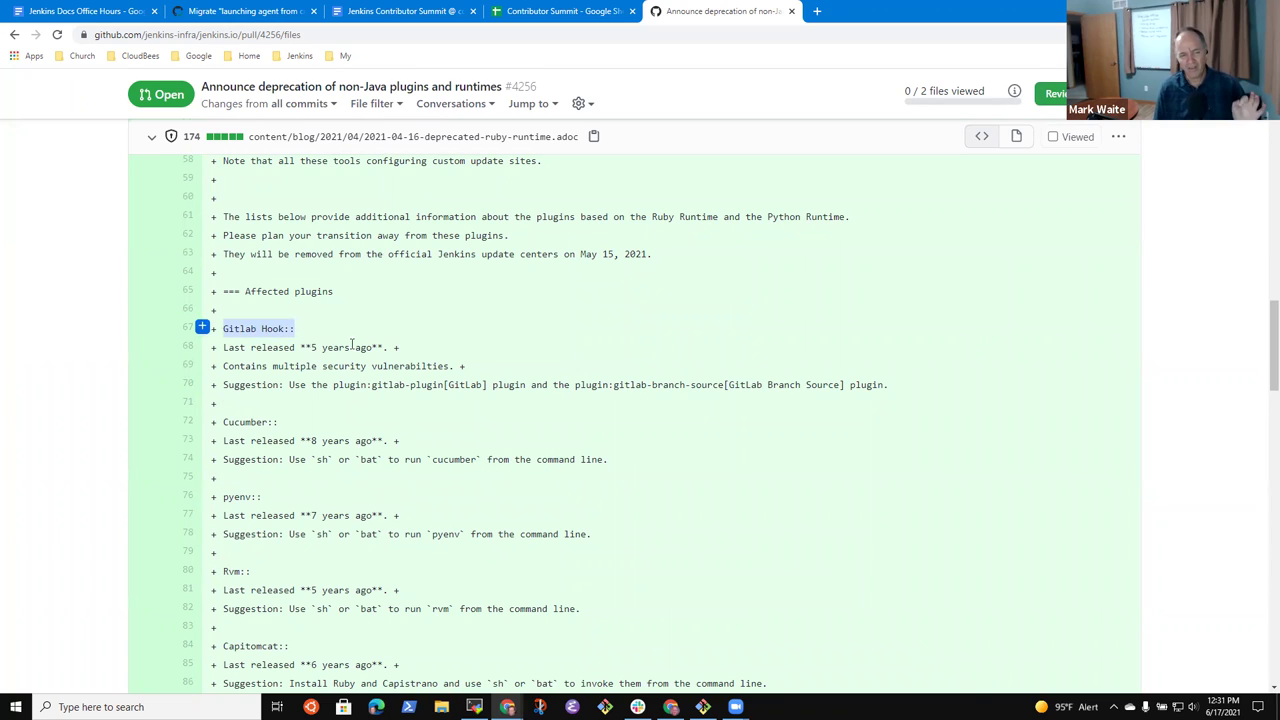
left_click_drag(288, 385, 905, 396)
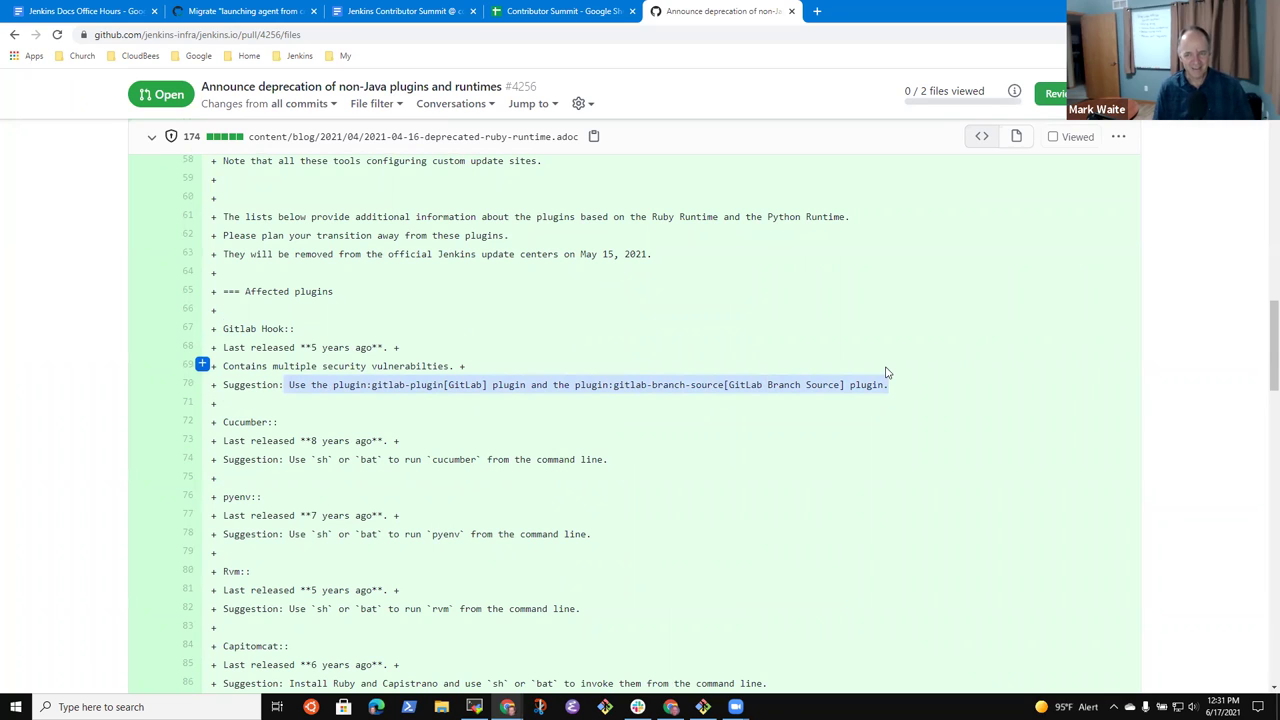
left_click(885, 372)
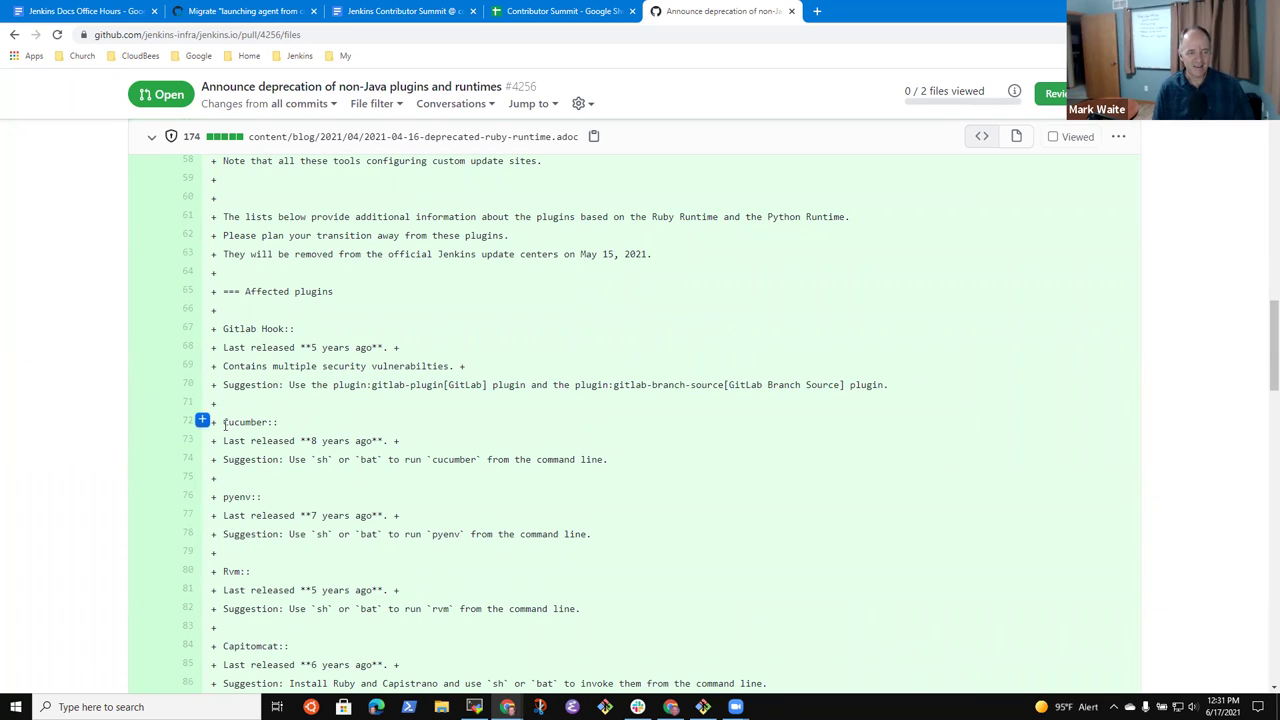
left_click_drag(221, 422, 290, 428)
left_click_drag(220, 497, 322, 500)
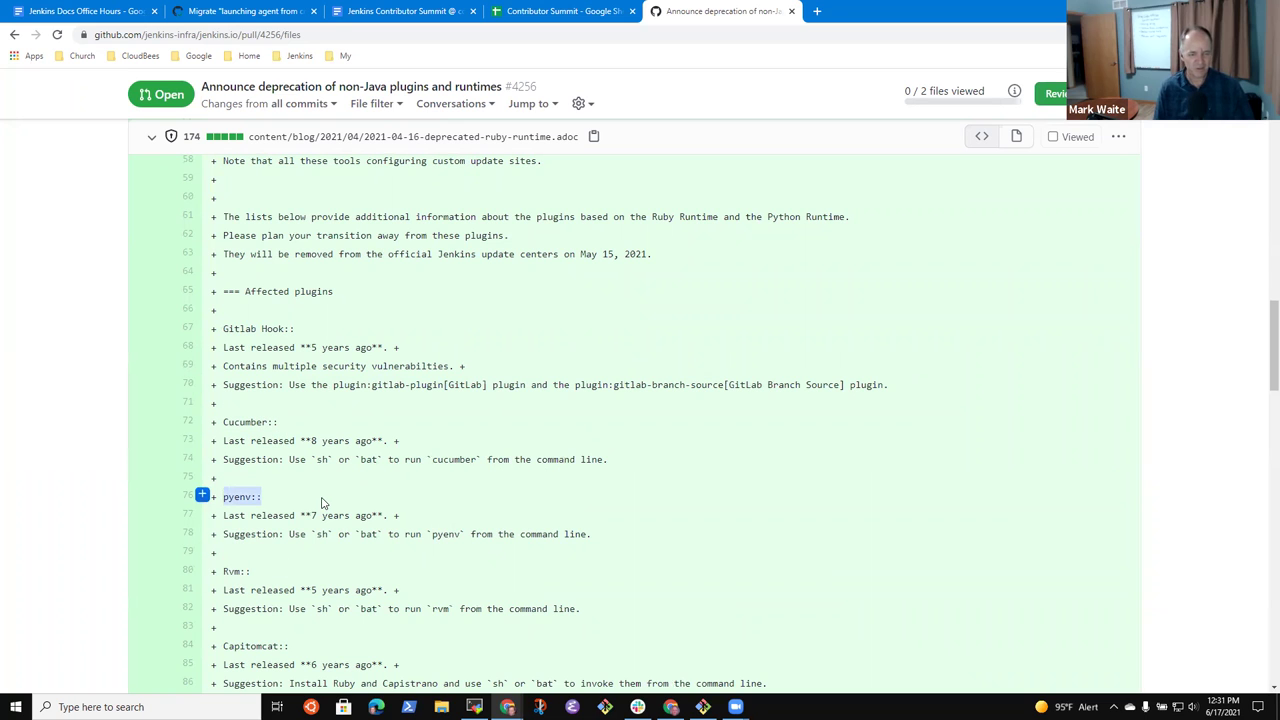
scroll(389, 517, "down", 3)
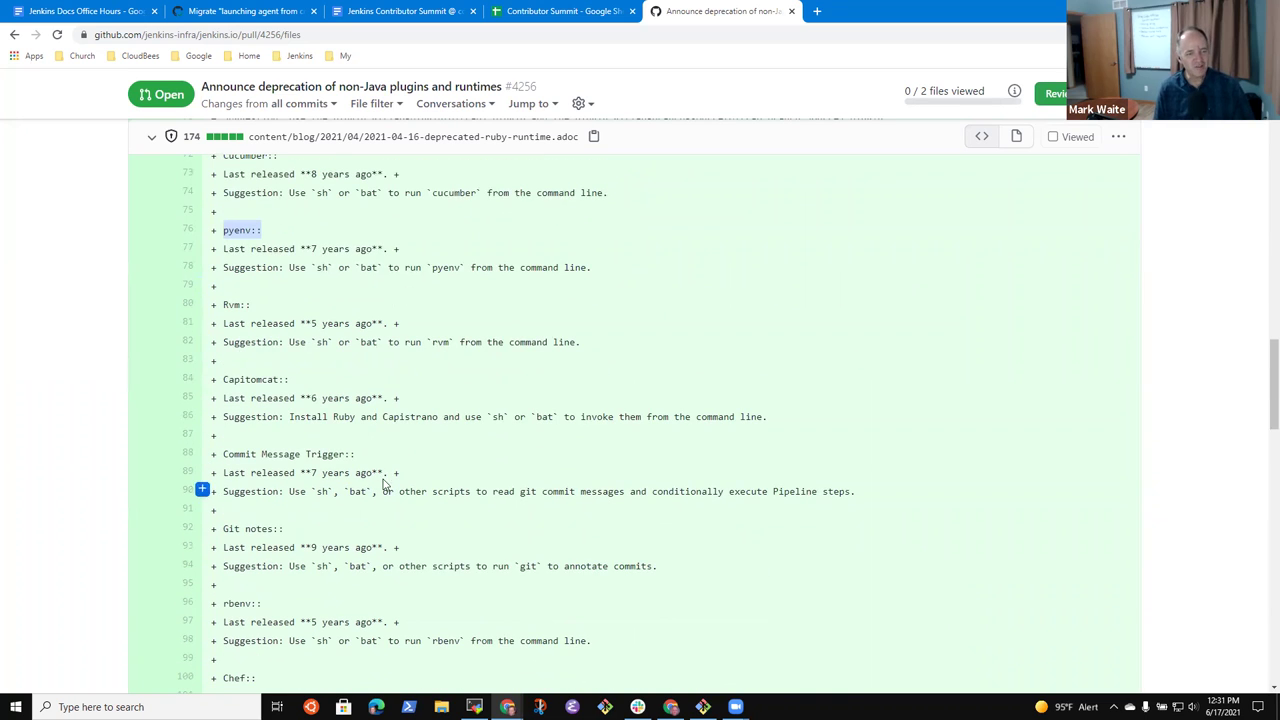
scroll(283, 300, "down", 1)
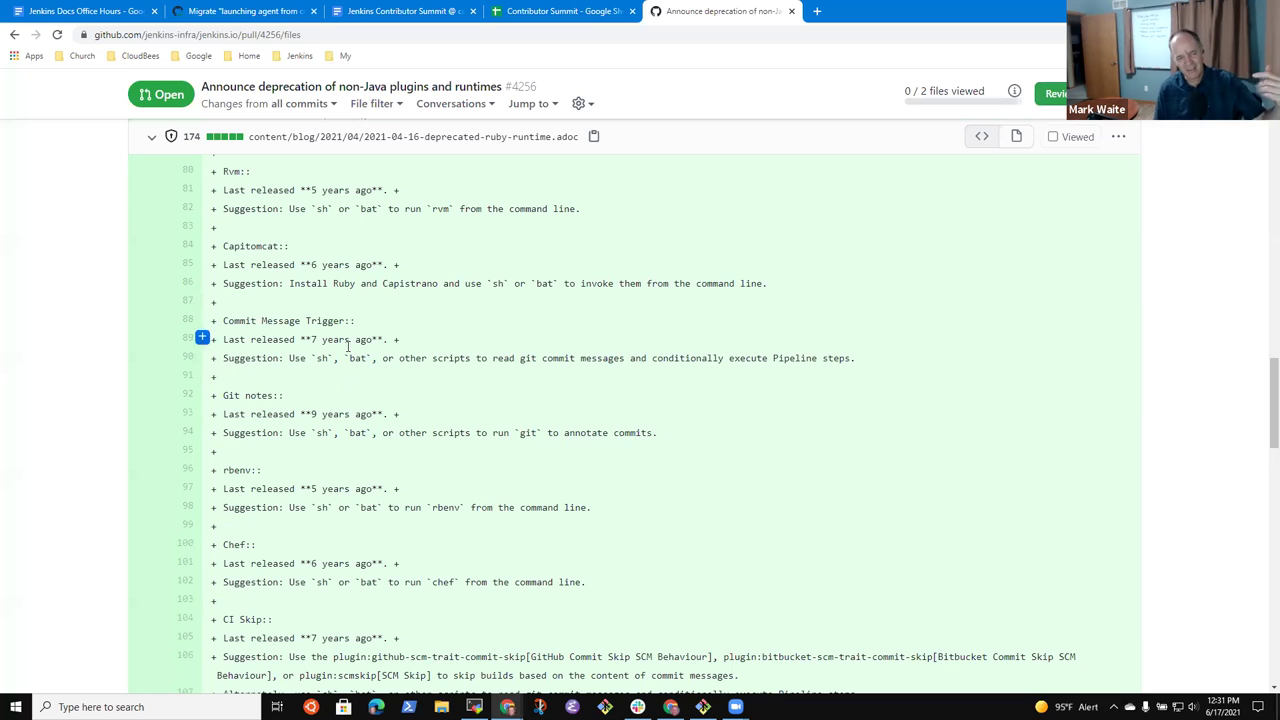
scroll(363, 428, "down", 1)
scroll(363, 428, "down", 1)
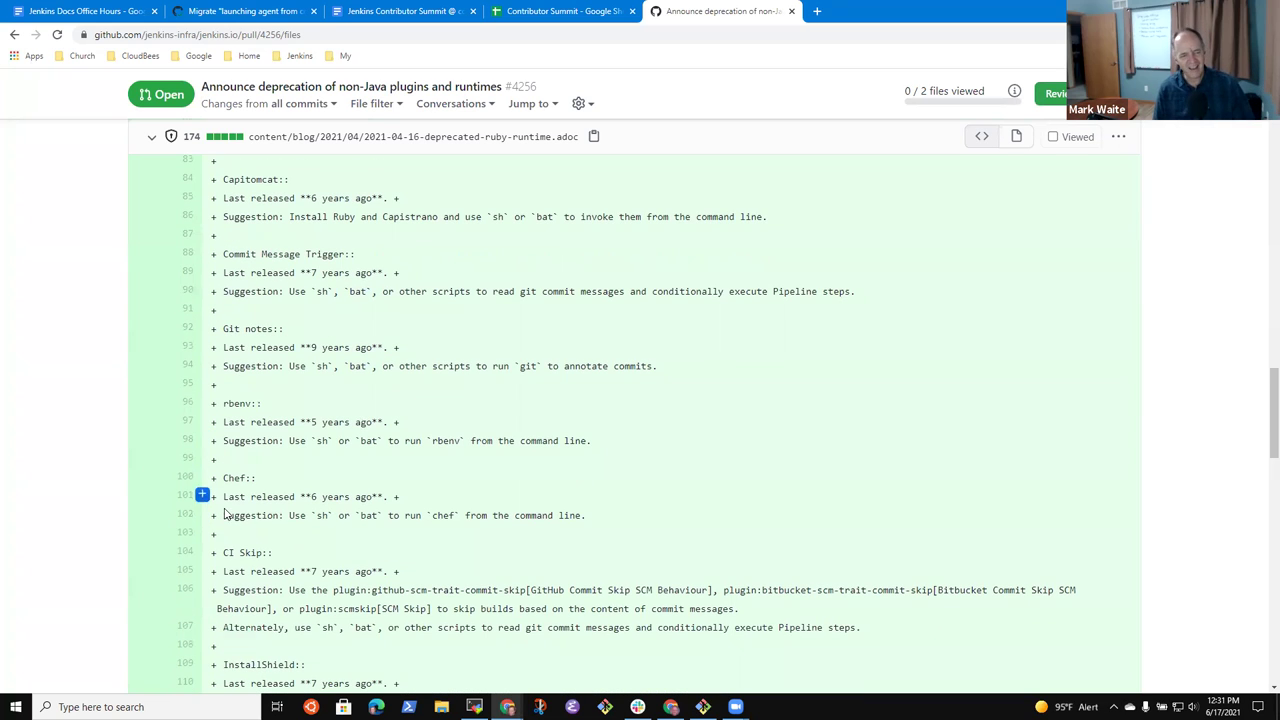
scroll(232, 540, "down", 4)
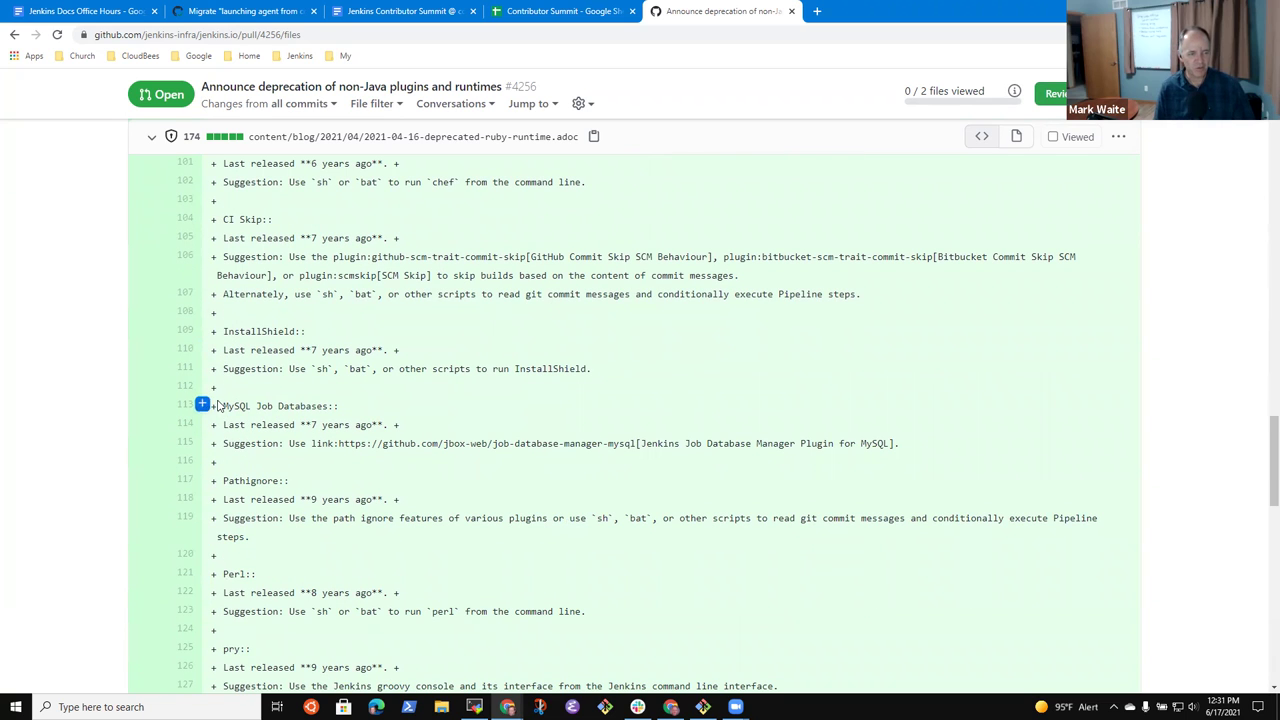
left_click_drag(222, 406, 914, 463)
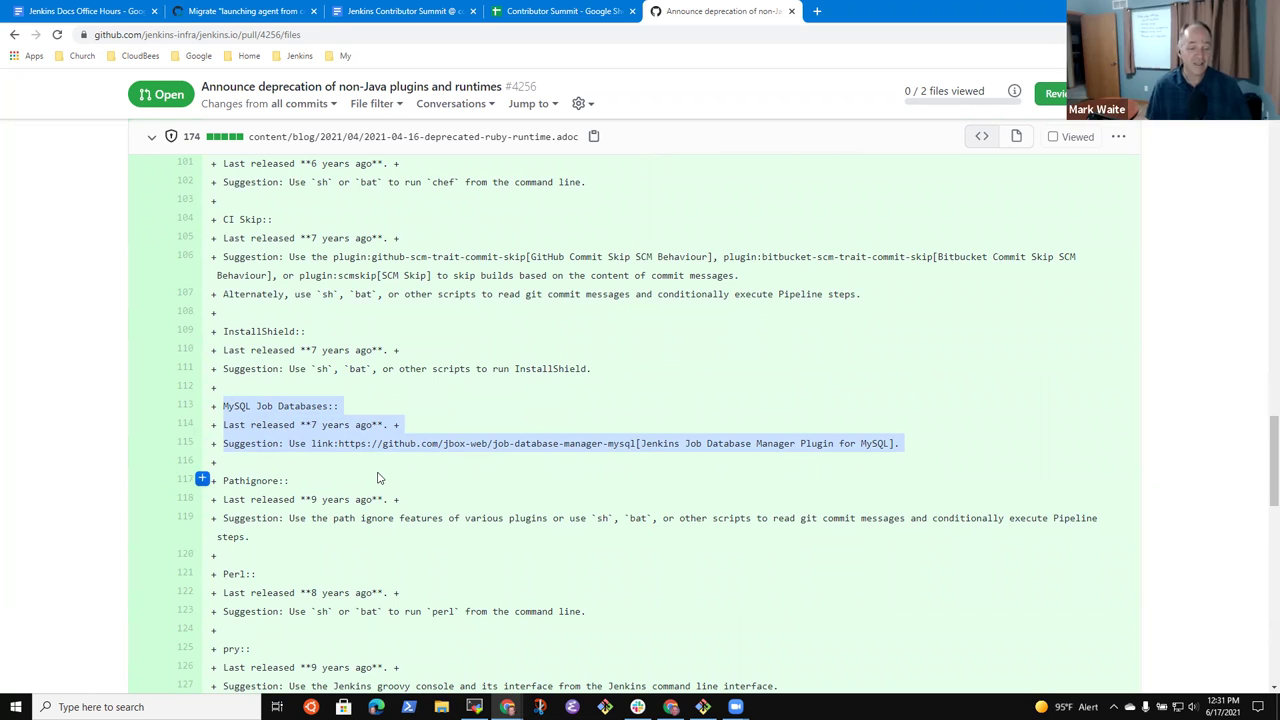
scroll(460, 459, "down", 1)
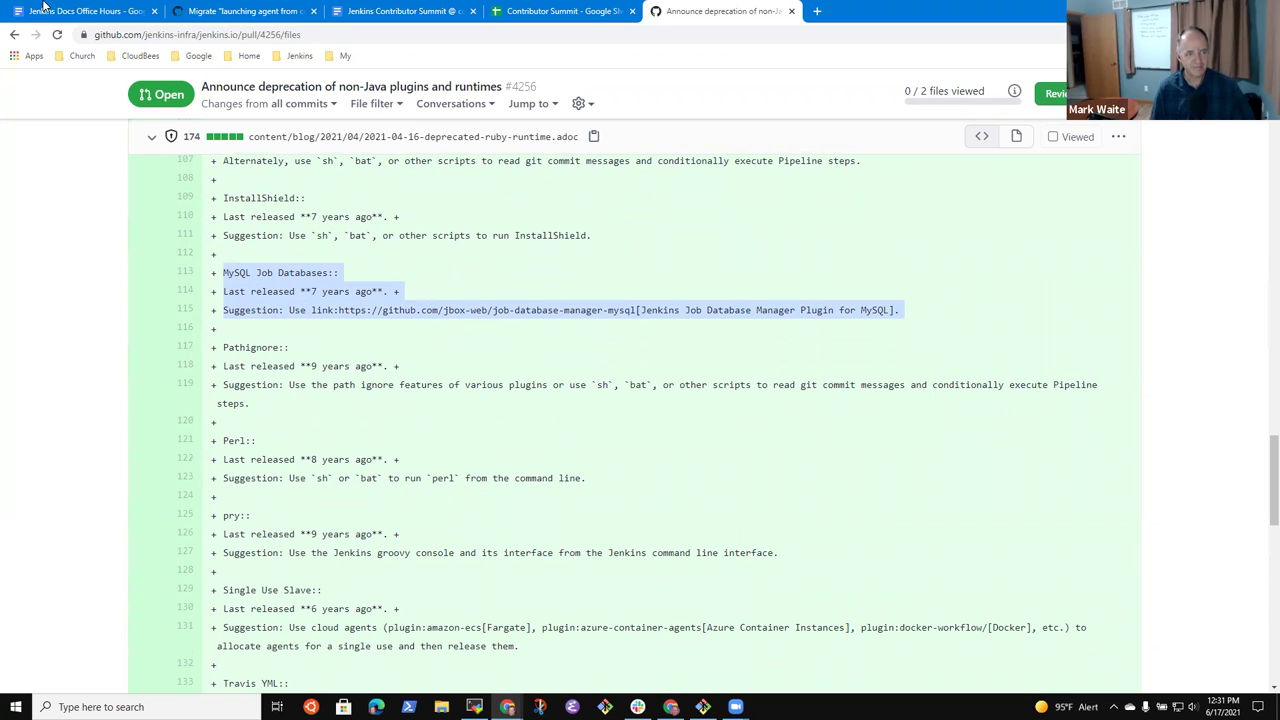
left_click(88, 12)
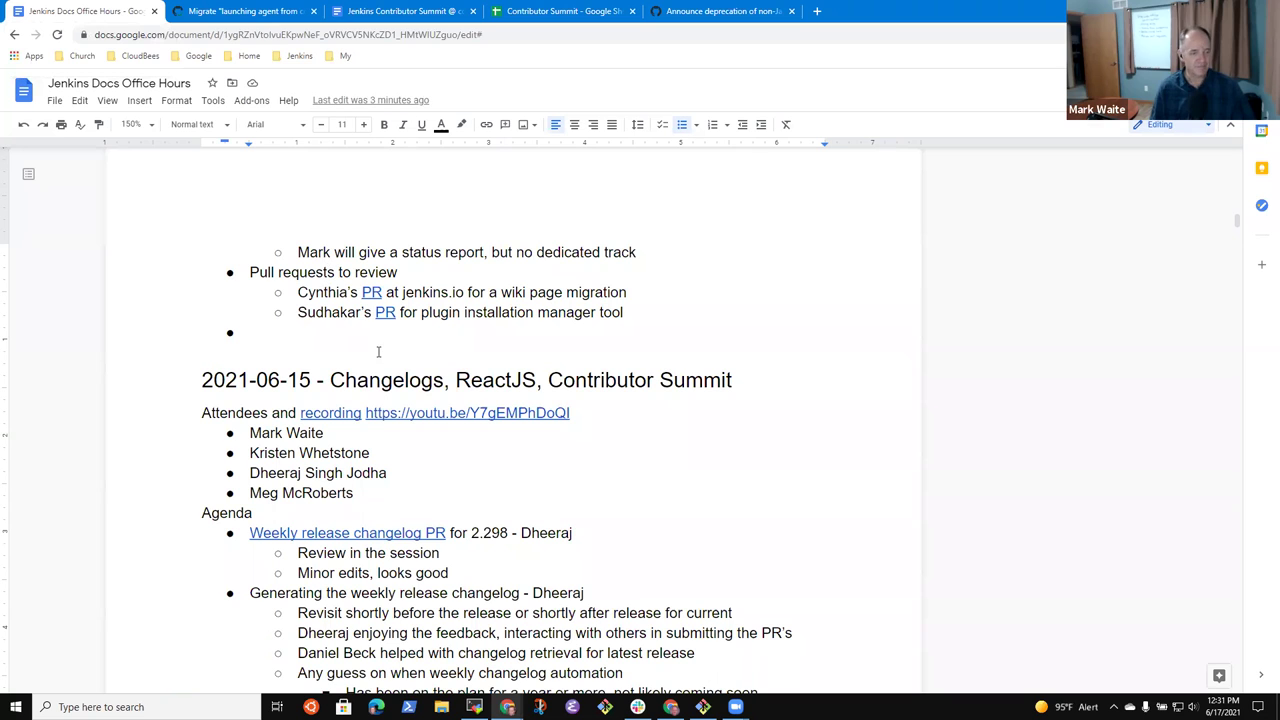
left_click(720, 11)
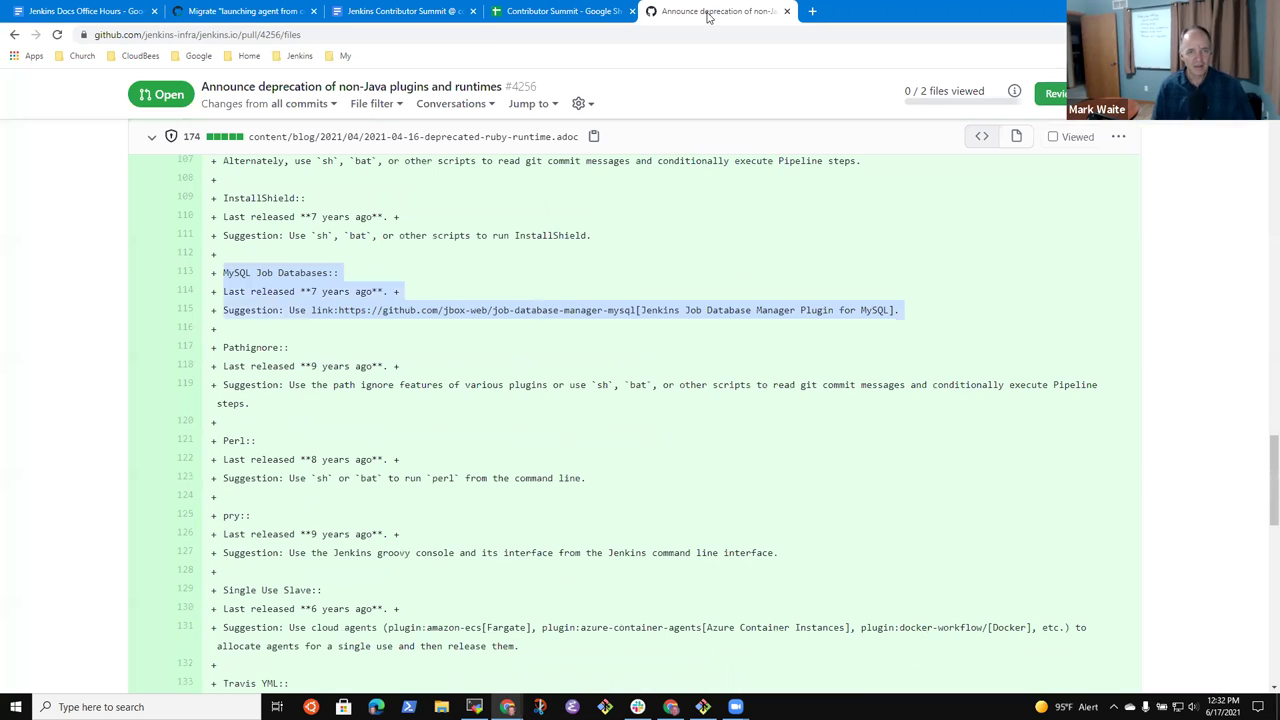
scroll(238, 146, "up", 20)
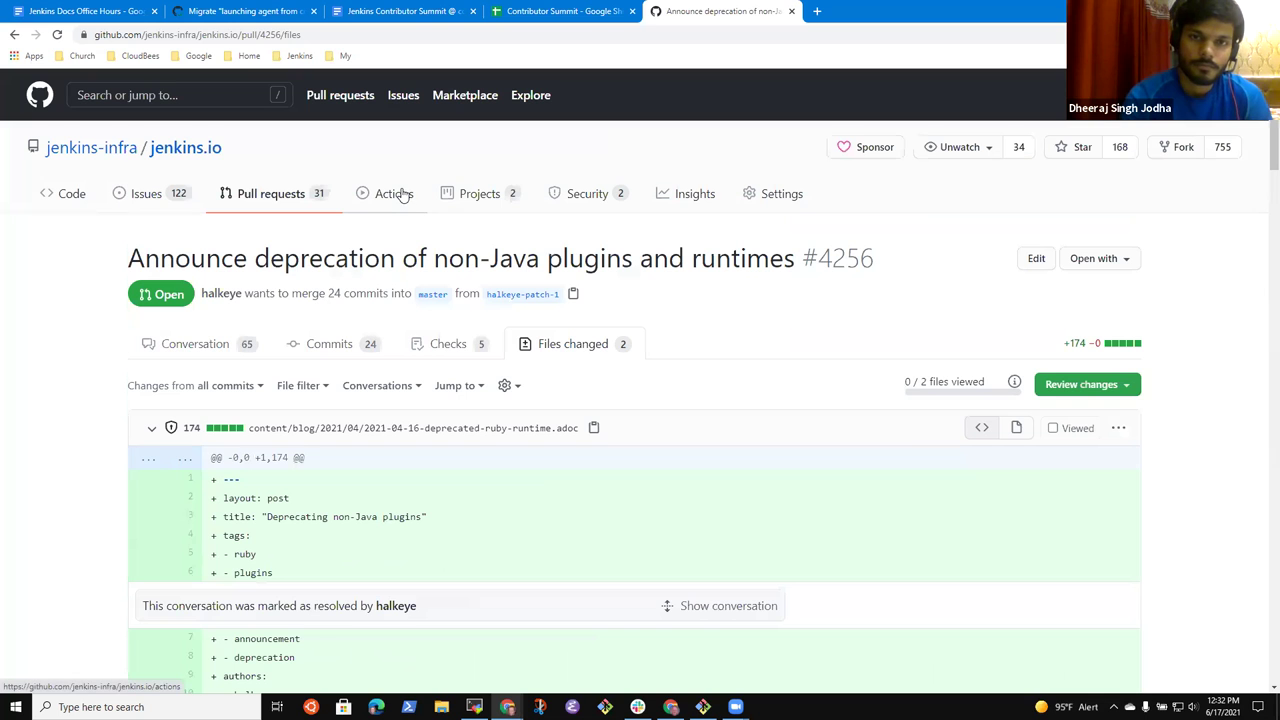
left_click(197, 352)
left_click(292, 190)
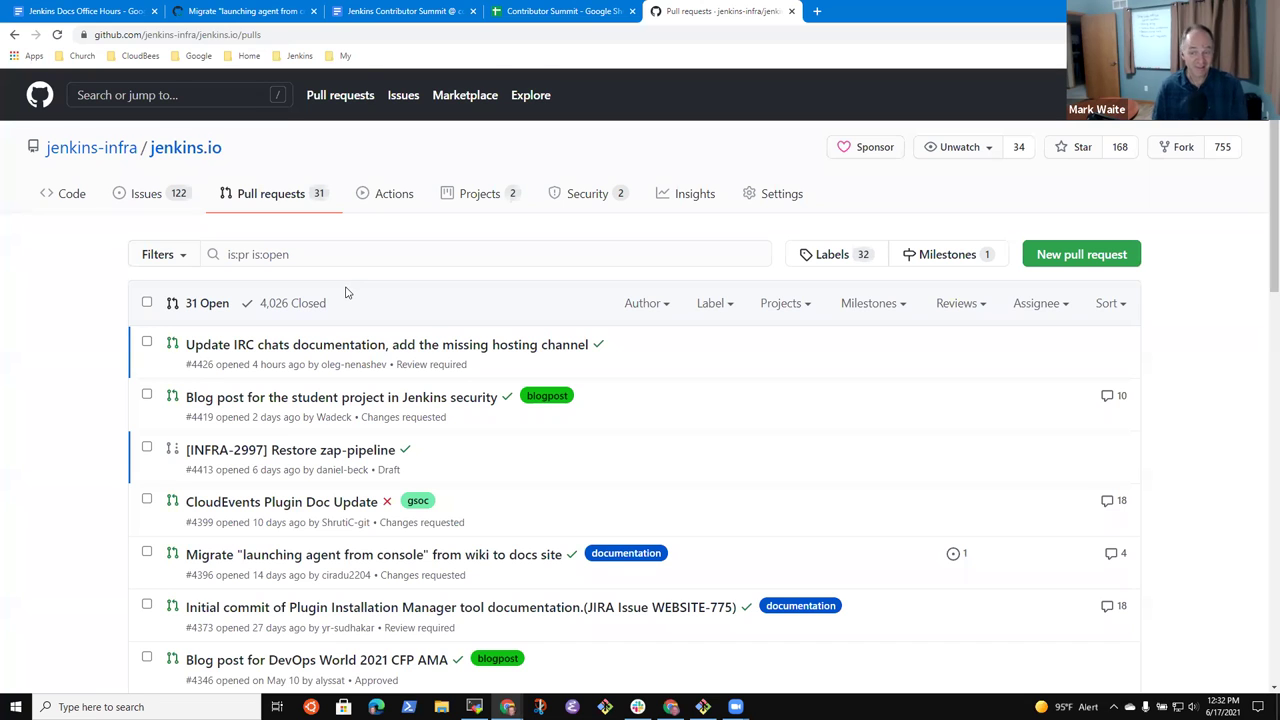
scroll(314, 288, "down", 3)
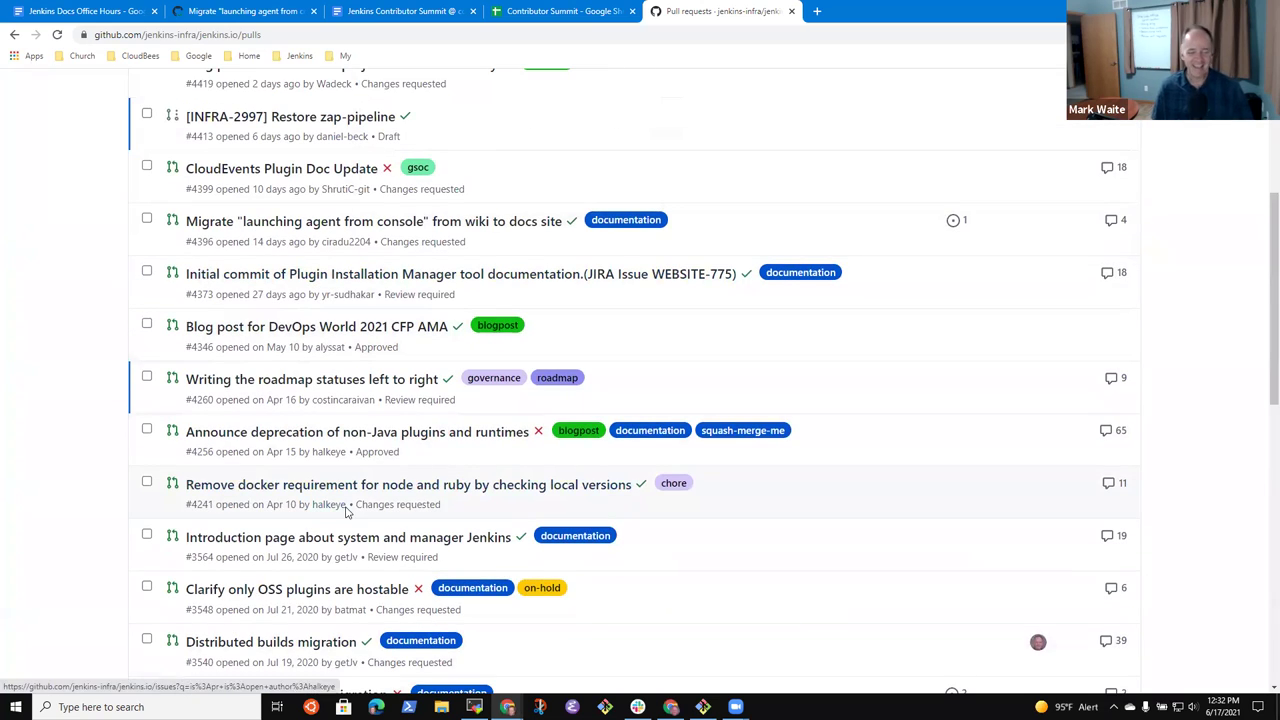
scroll(376, 510, "down", 1)
scroll(457, 423, "down", 2)
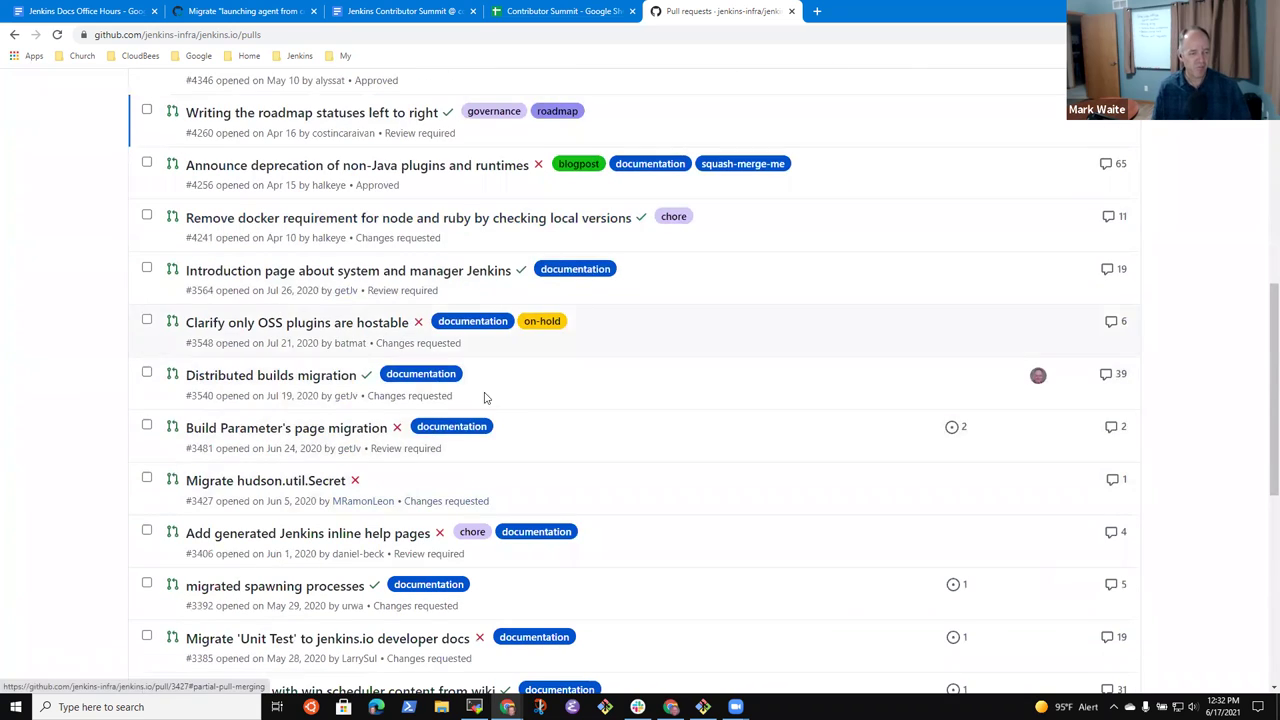
scroll(551, 503, "up", 6)
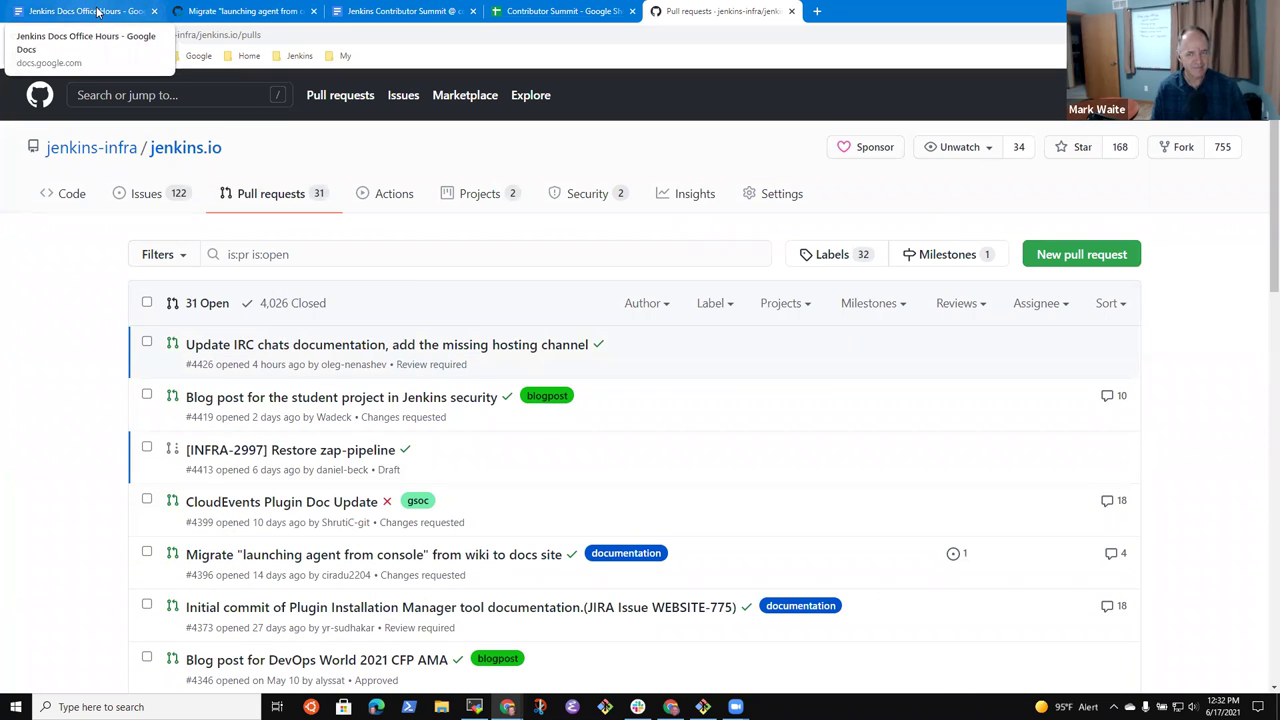
- Return to the Office Hours notes and turn up the speaker volume
left_click(97, 11)
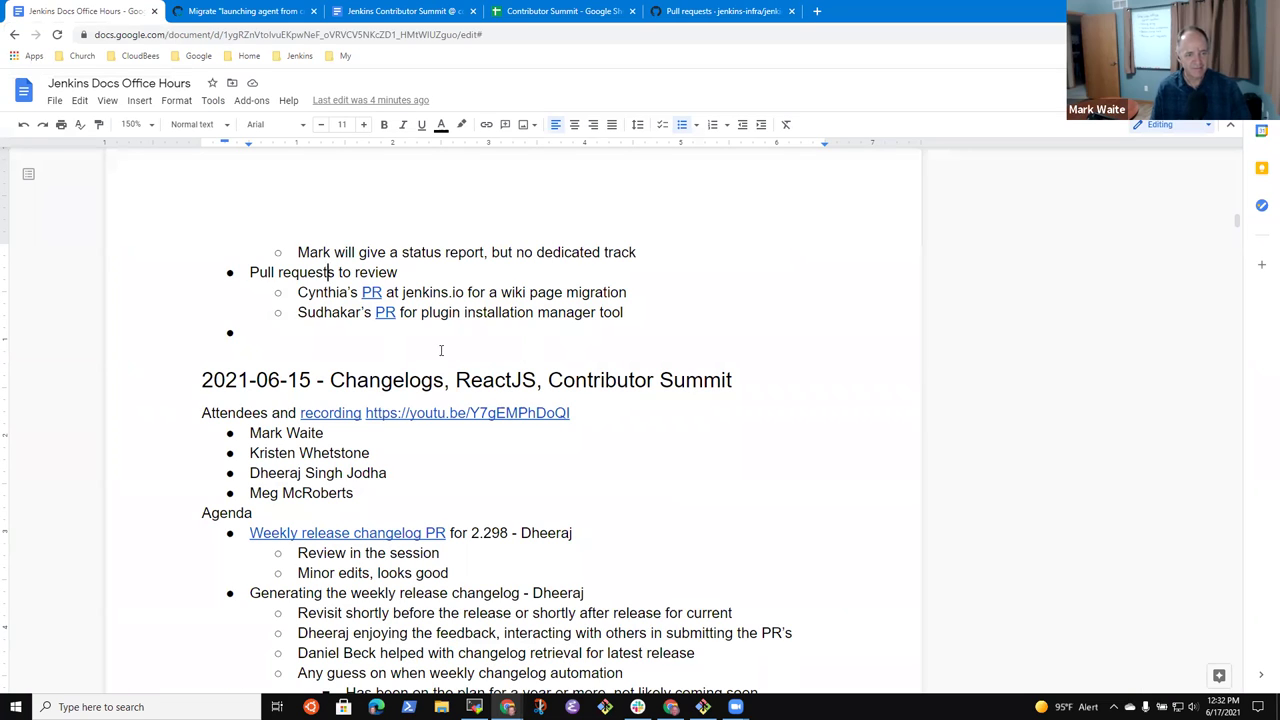
left_click(264, 338)
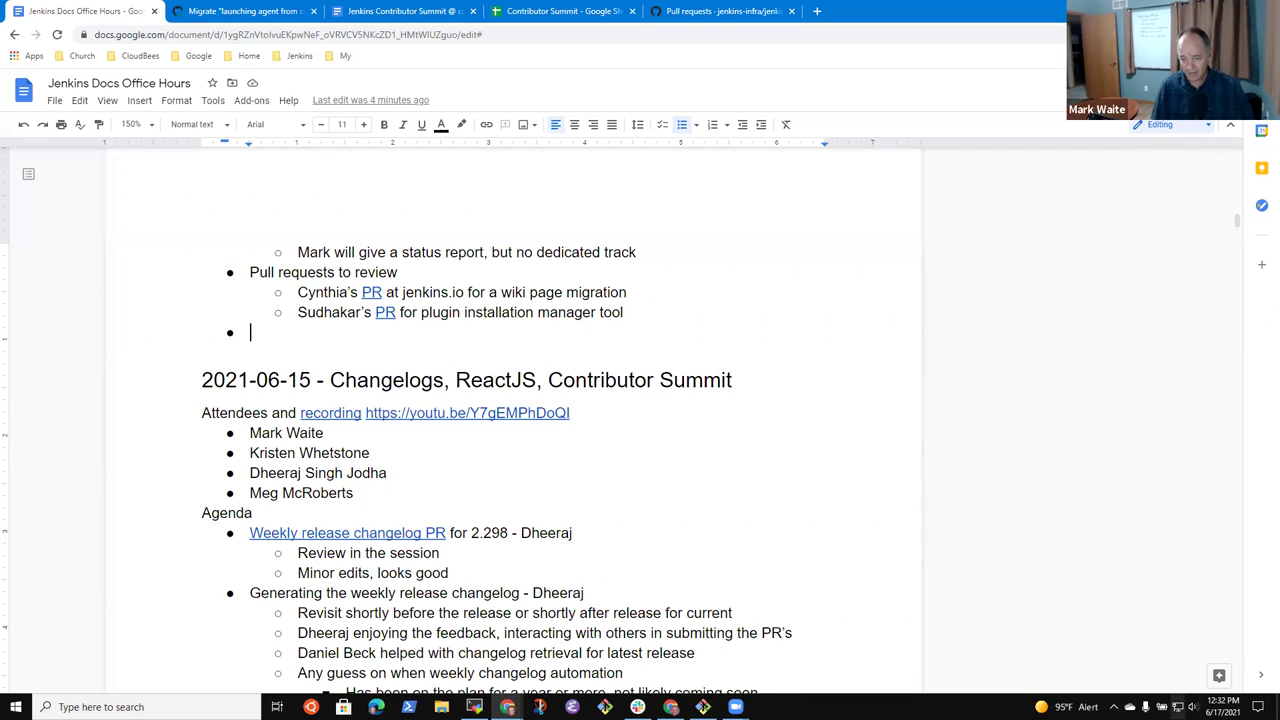
left_click(1192, 706)
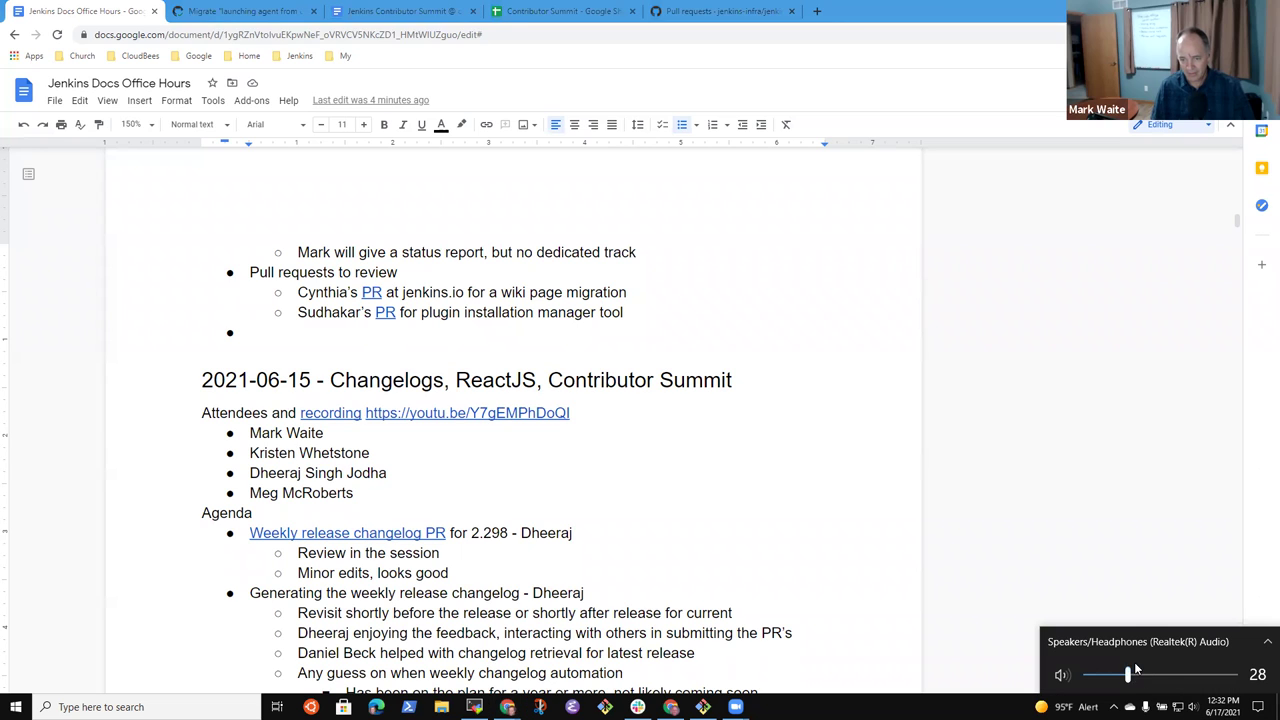
left_click_drag(1130, 676, 1167, 676)
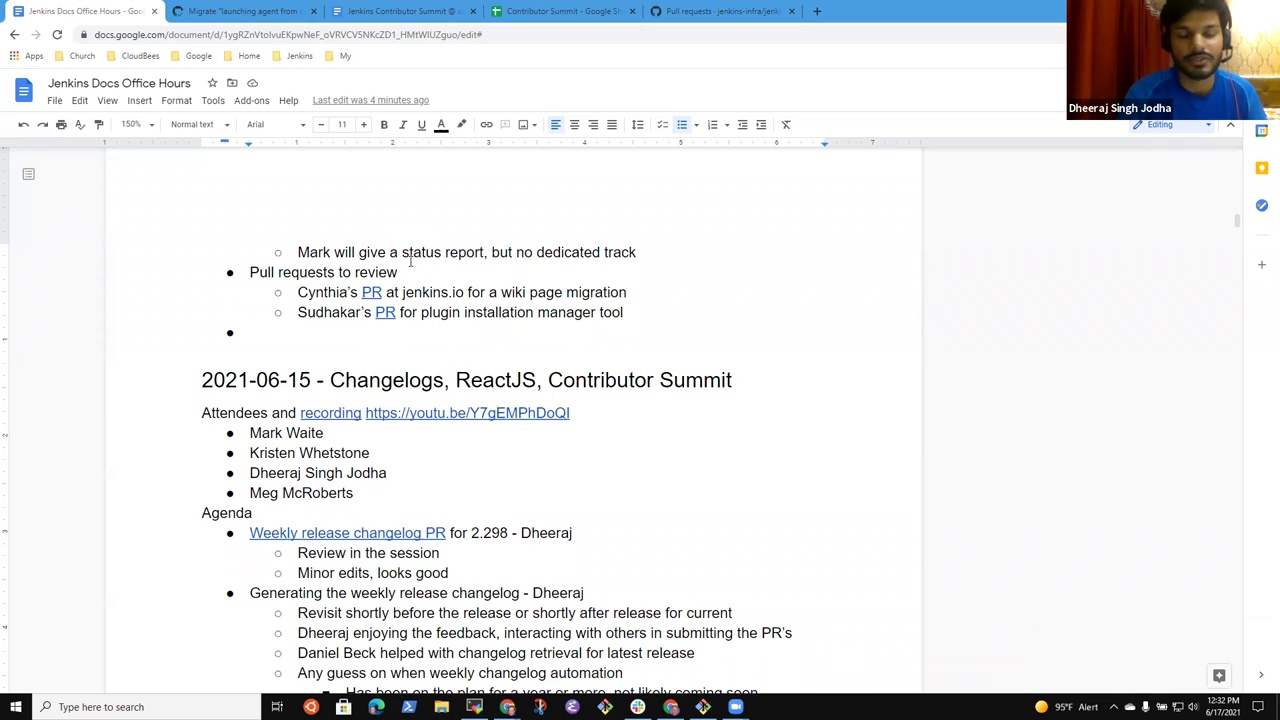
- Add an indented 'Swag for contributions?' note under the docs migration point
scroll(411, 273, "up", 6)
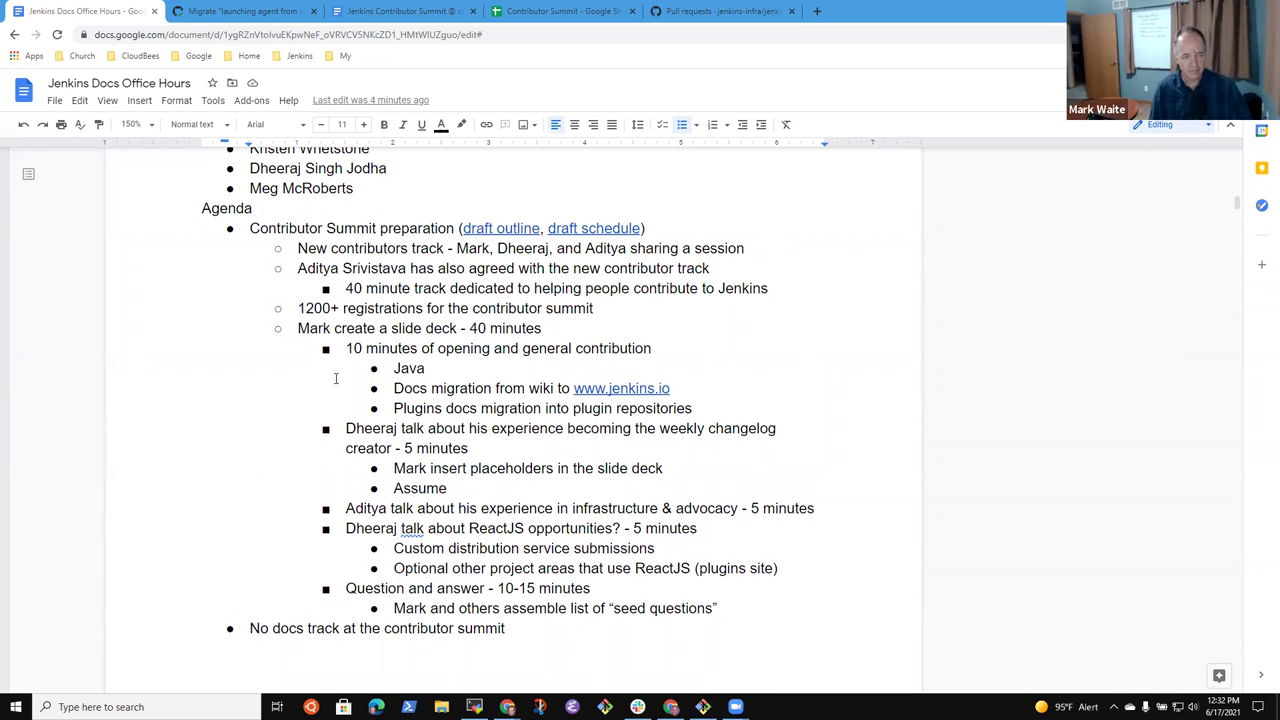
left_click(689, 388)
key("Return")
key("Tab")
type("Swag for contribut")
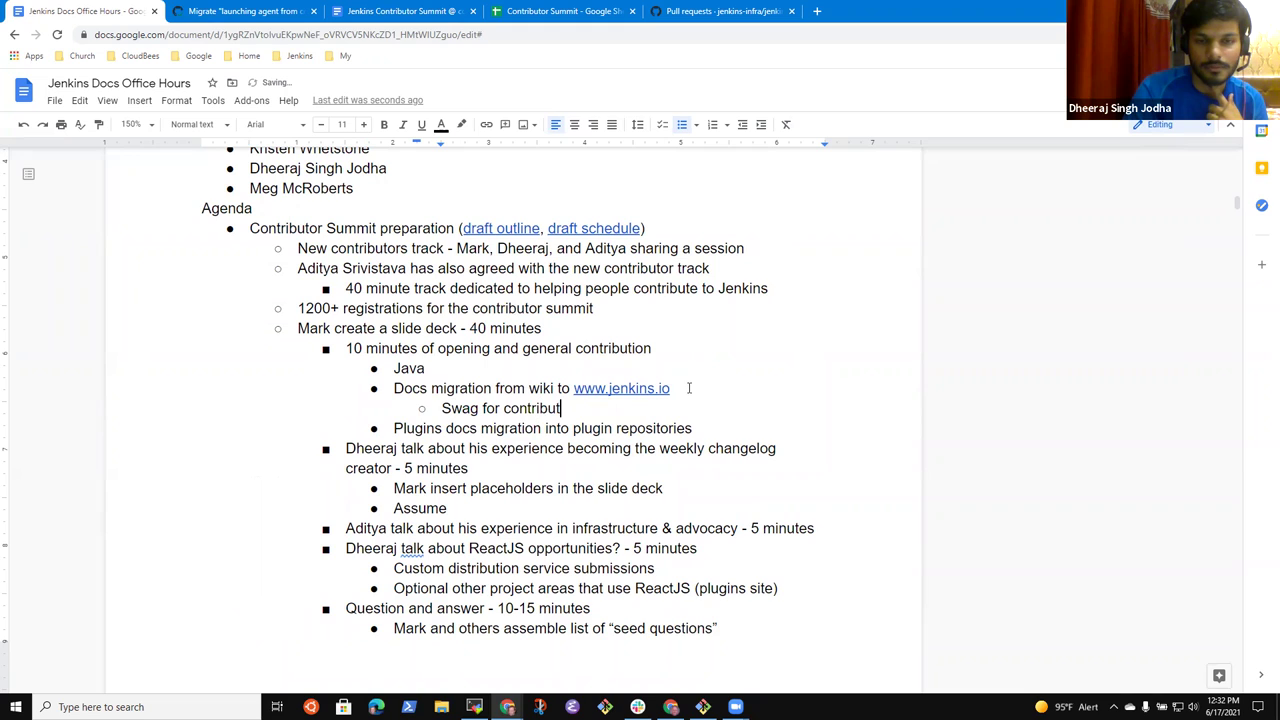
type("ions?")
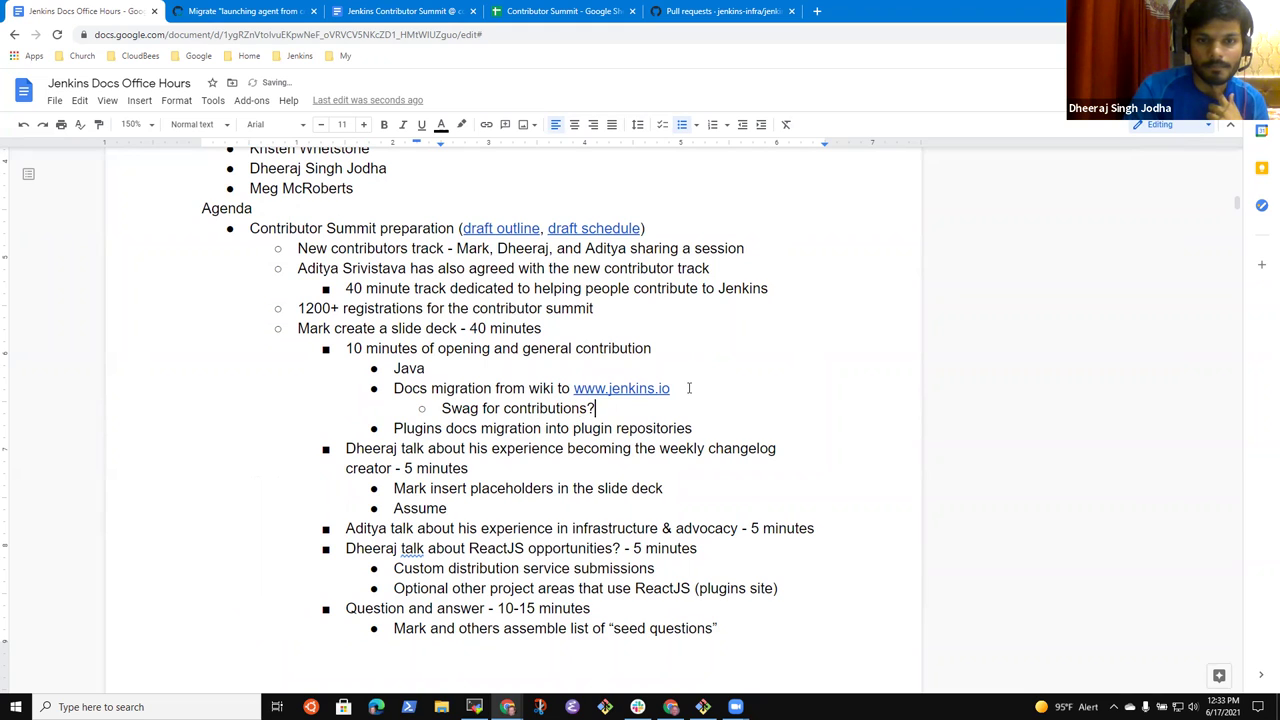
key("shift+Home")
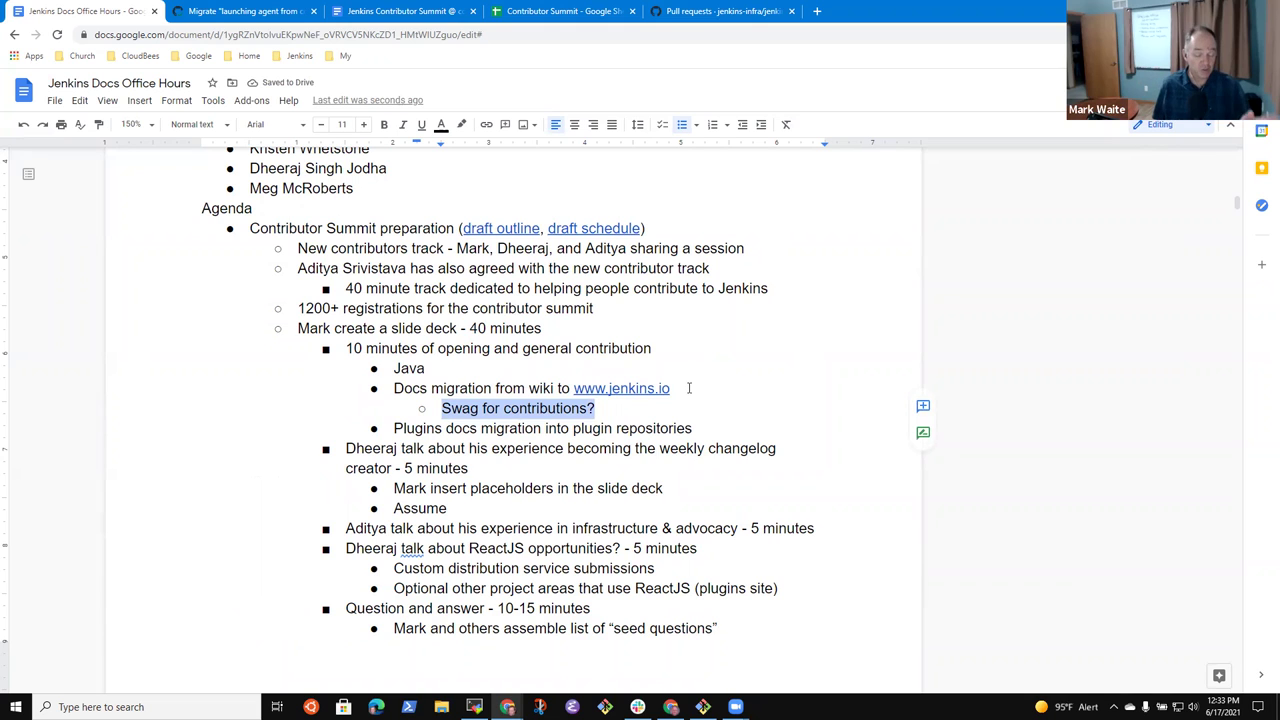
- Insert 'Open question on how much swag we can send and how we choose recipients' above 'No docs track'
key("Right")
key("Down")
key("Down")
key("Down")
key("Down")
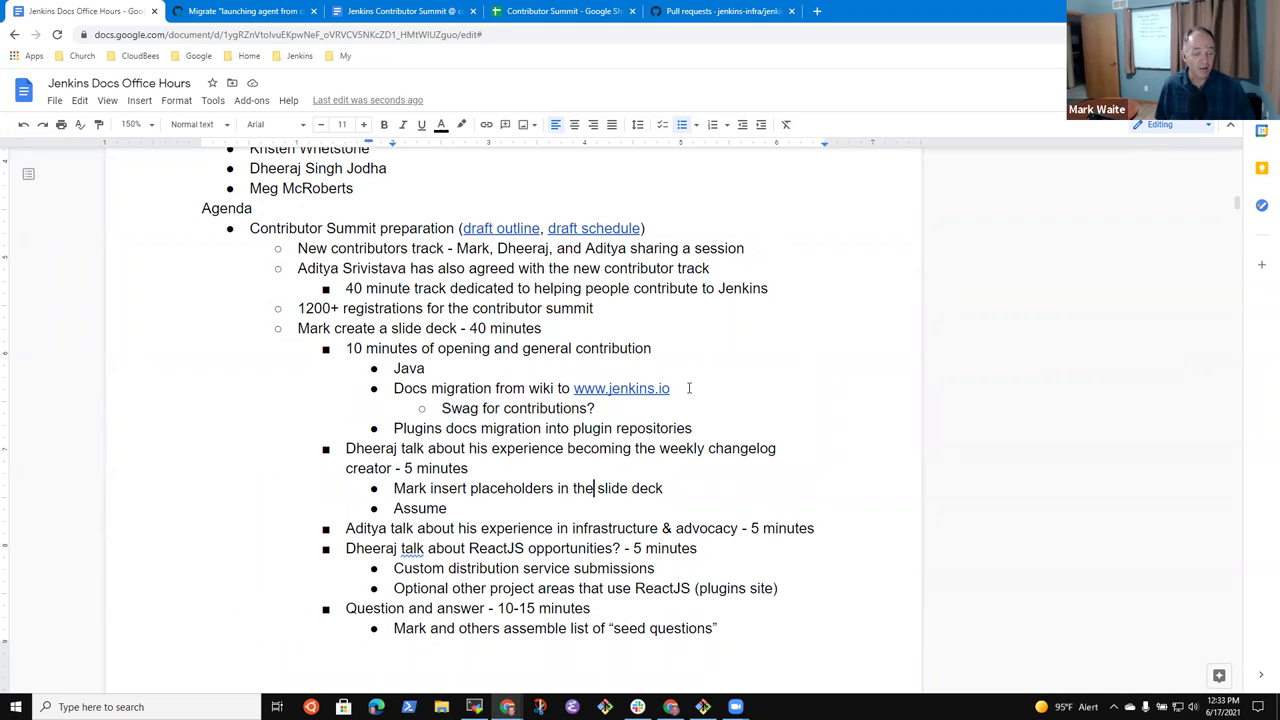
scroll(689, 388, "down", 2)
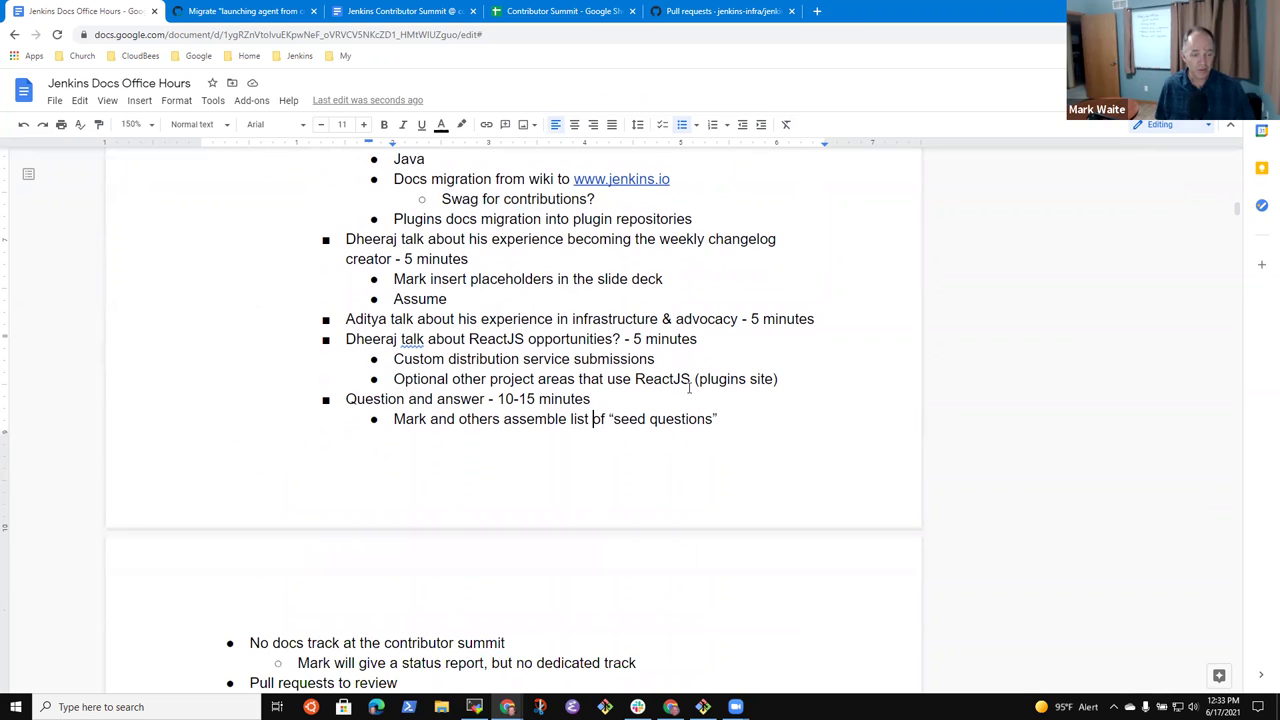
key("Return")
key("shift+Tab")
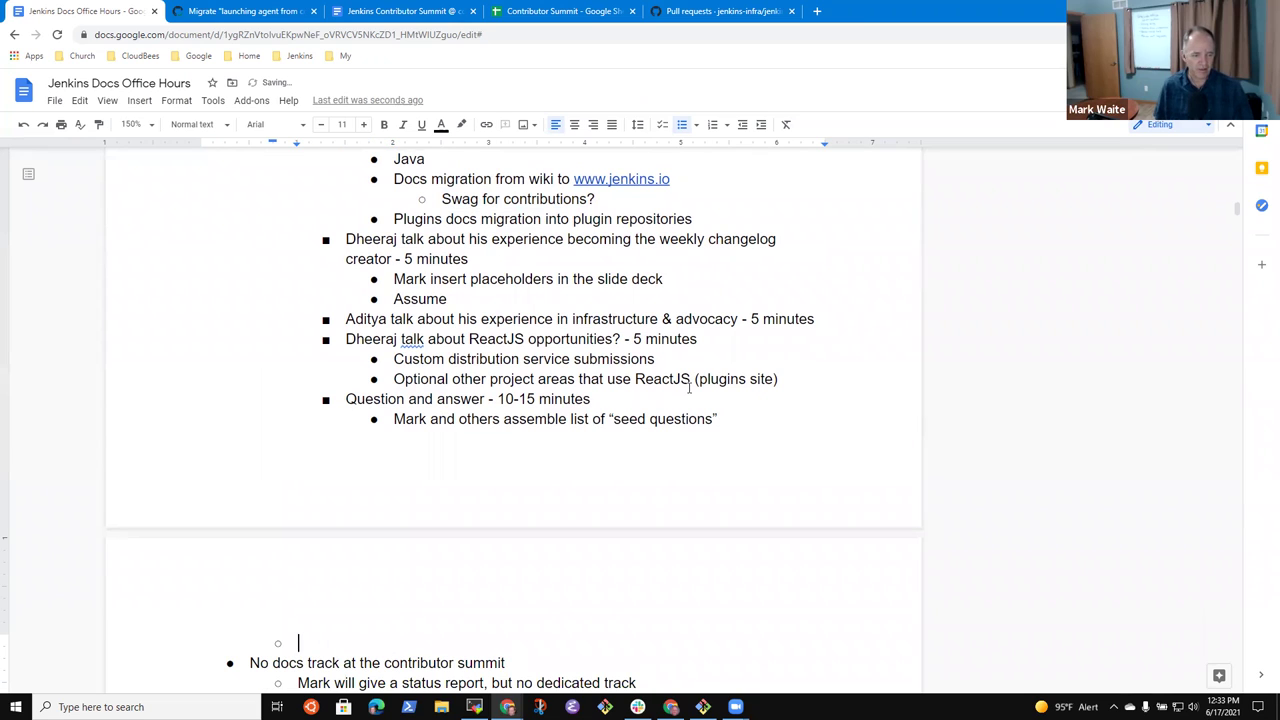
type("OP")
key("BackSpace")
type("pen question on how much swag")
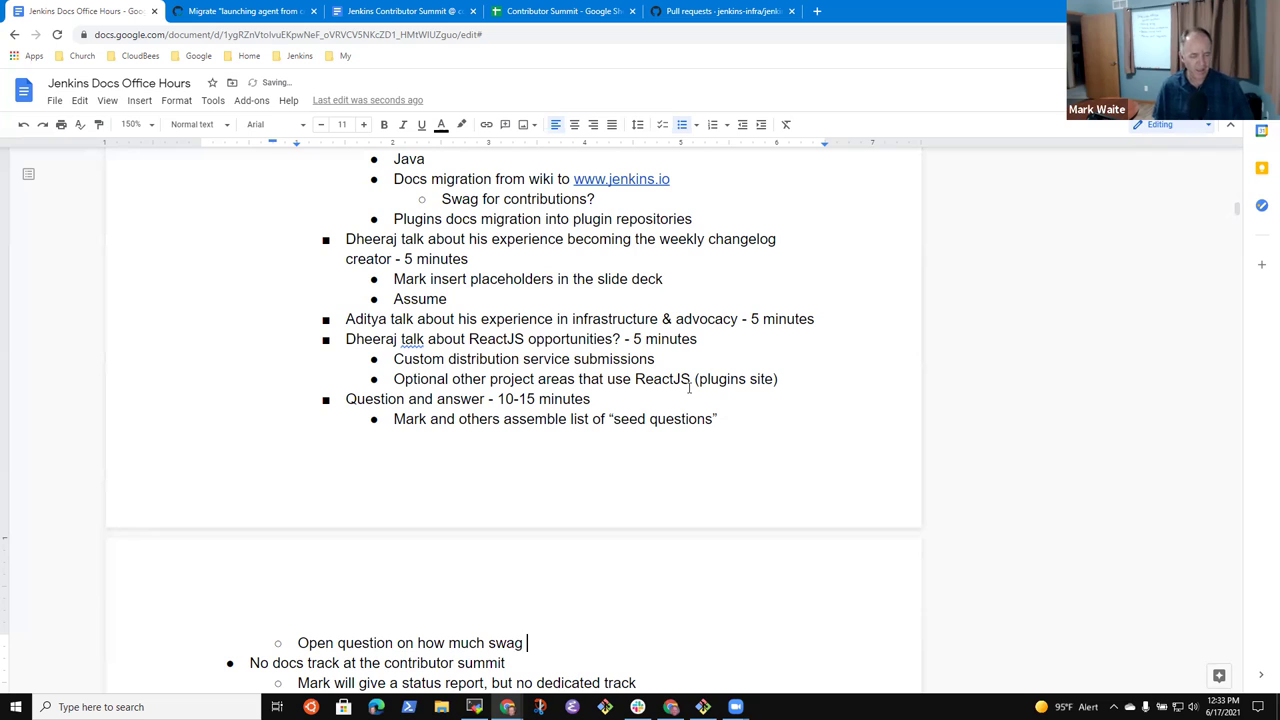
type(" we can send and ")
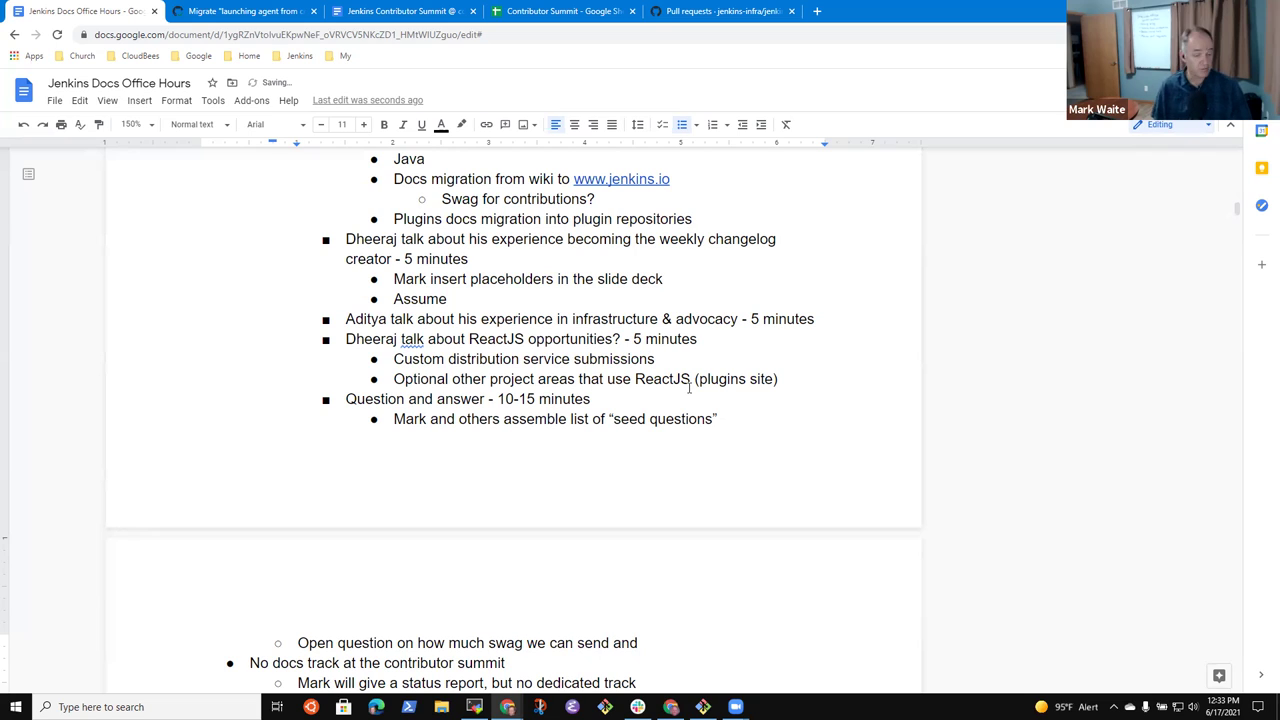
type("how w")
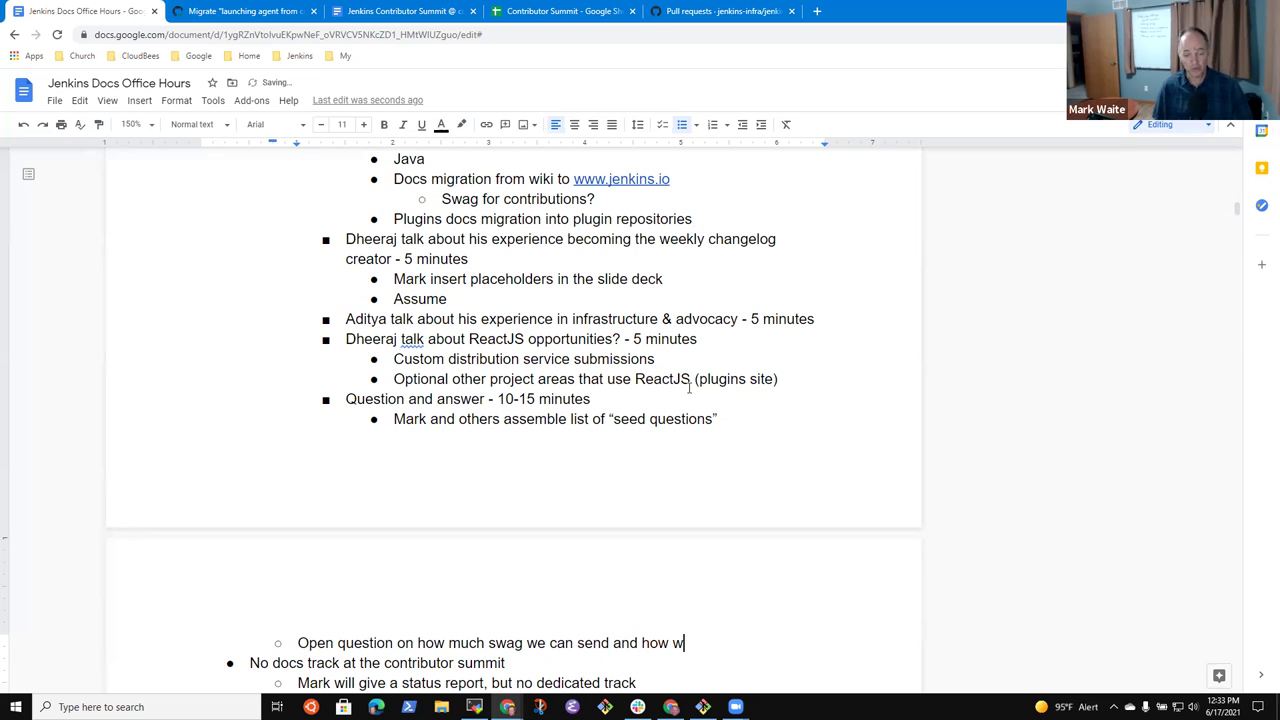
type("e choose reci")
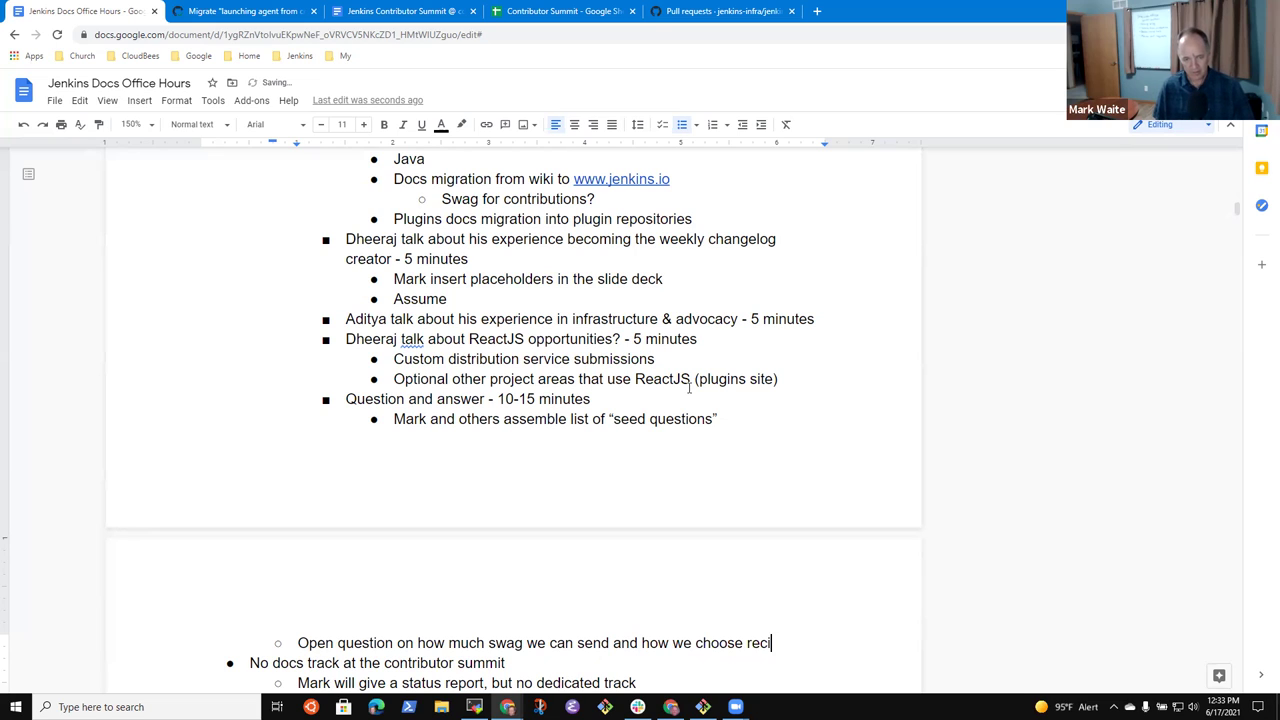
type("pients")
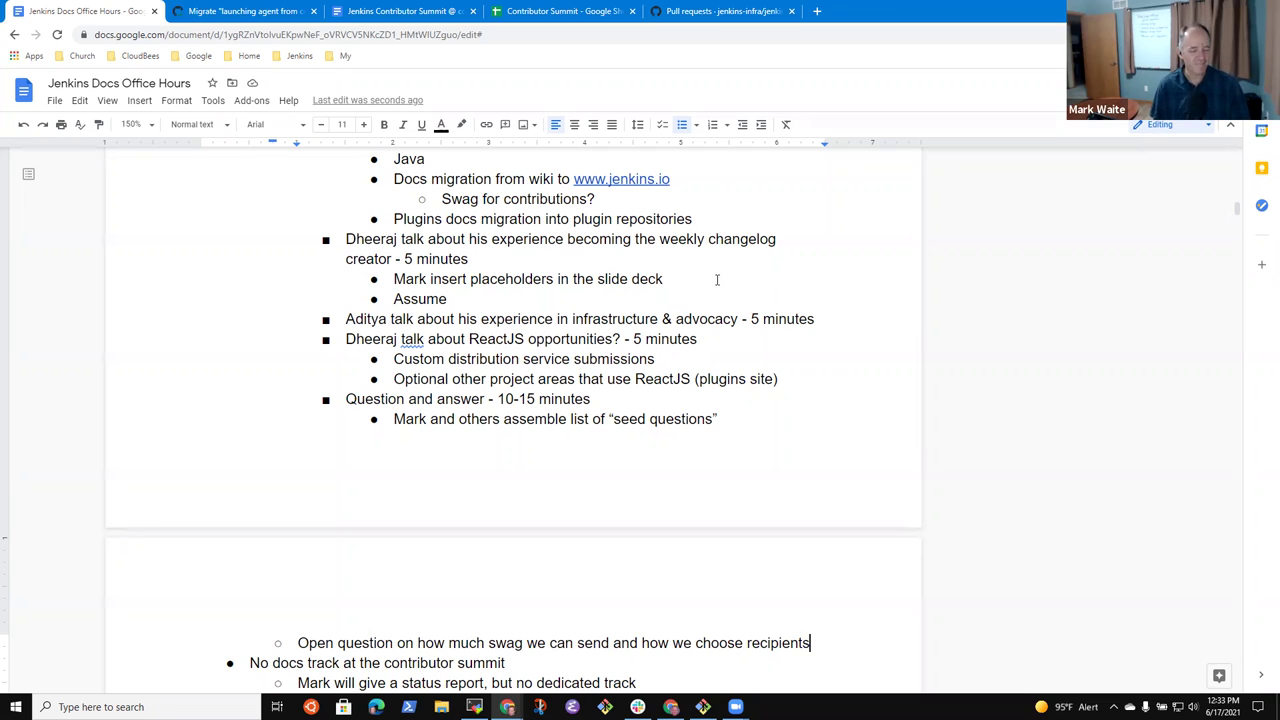
- Add an indented action item for the owner to find answers to the swag questions soon
key("Return")
key("Tab")
type("Mark to ")
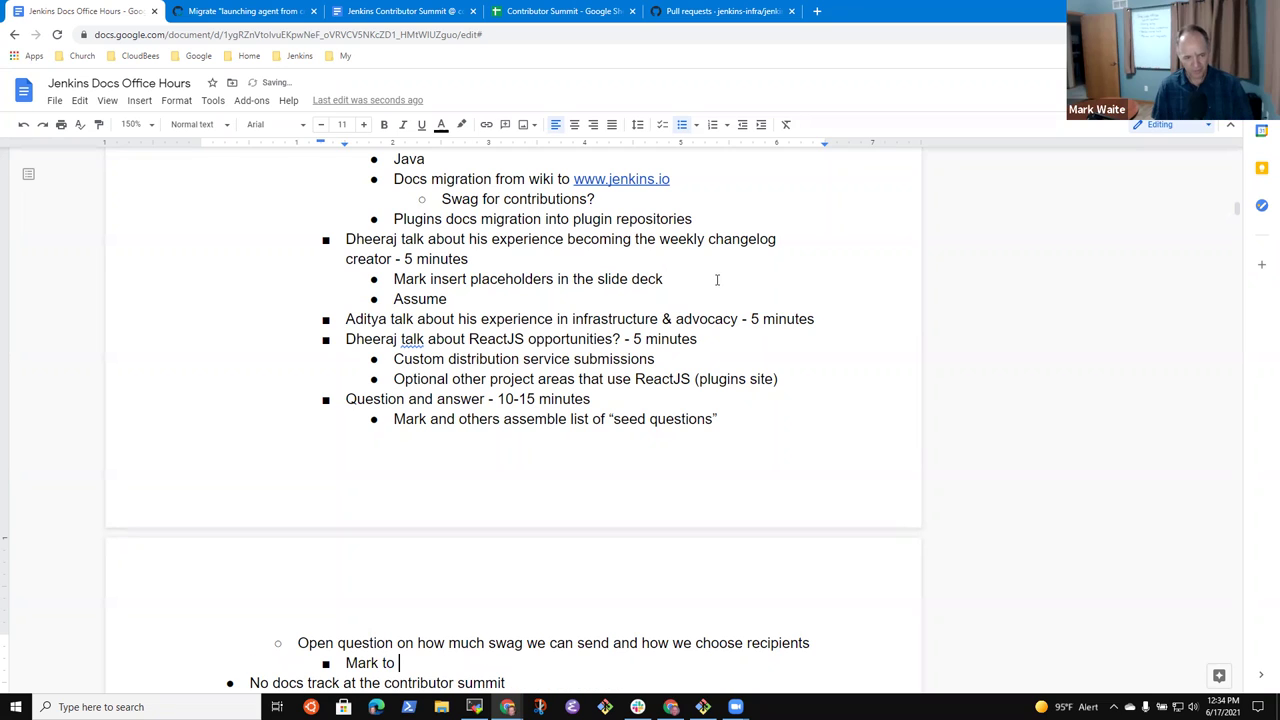
type("find answers to the swag questions soon")
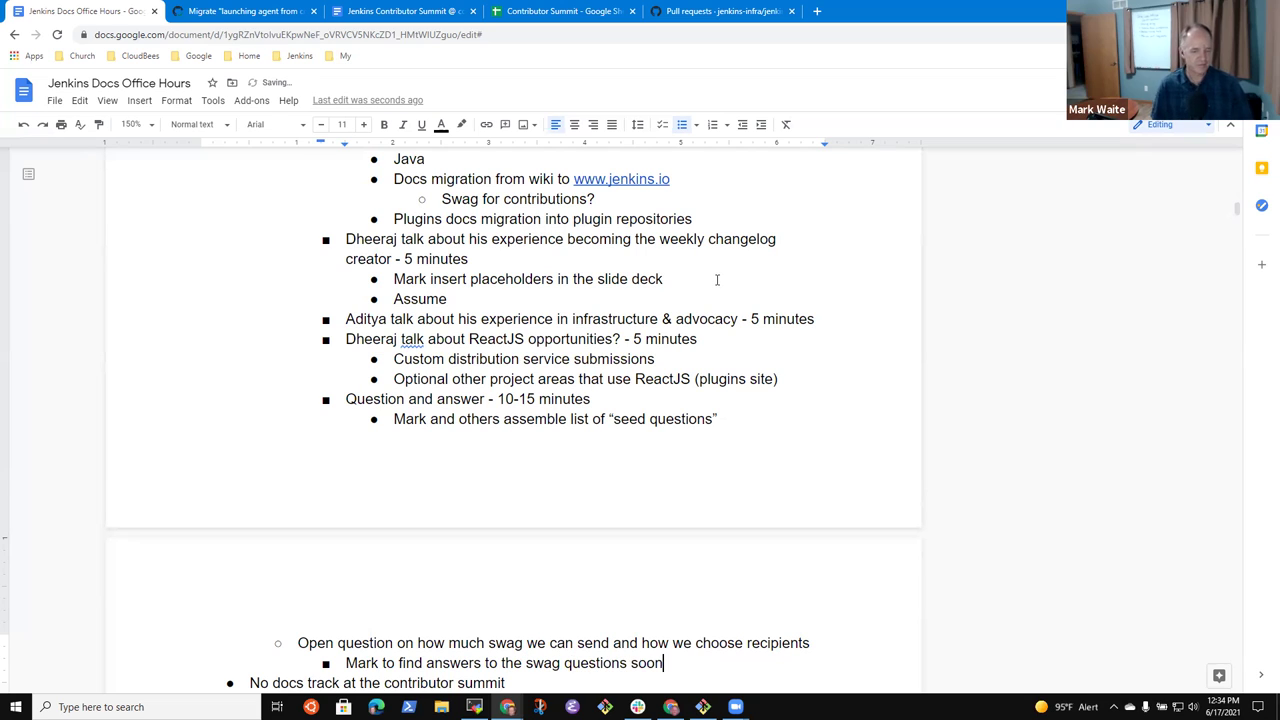
key("shift+Home")
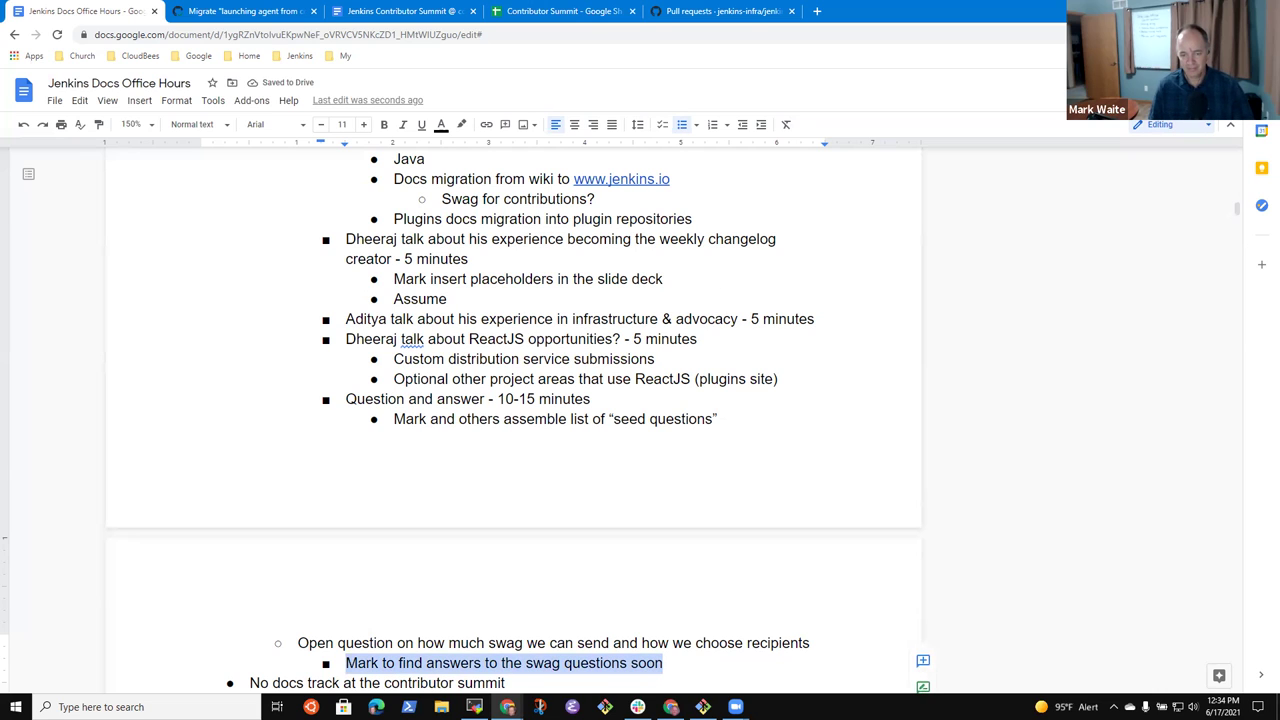
left_click(923, 660)
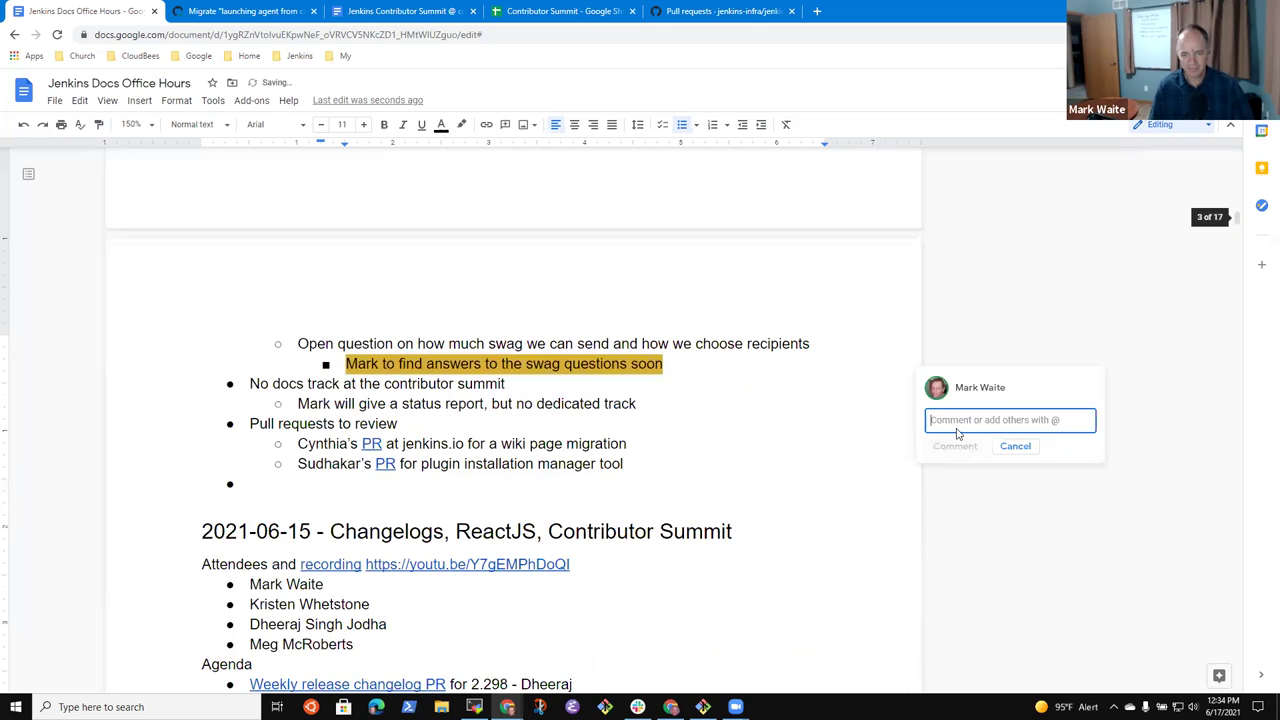
type("@mark.ear")
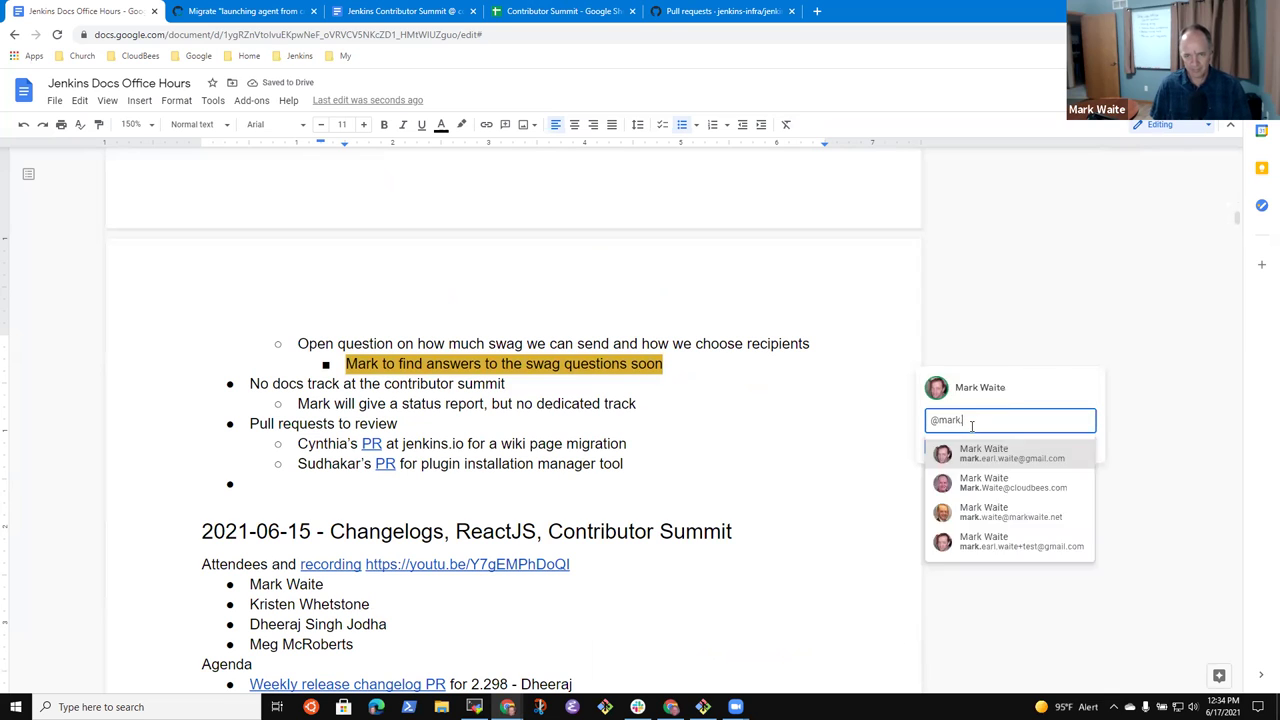
left_click(1012, 458)
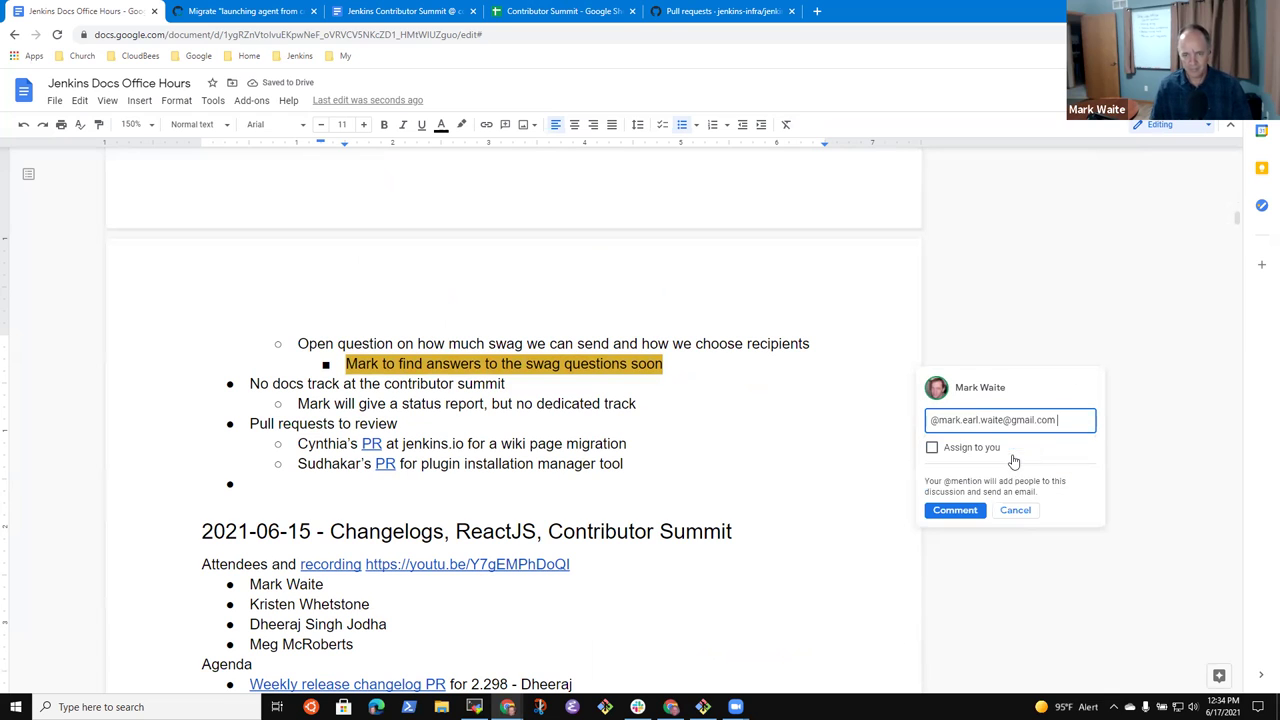
left_click(931, 449)
left_click(955, 512)
scroll(546, 449, "up", 3)
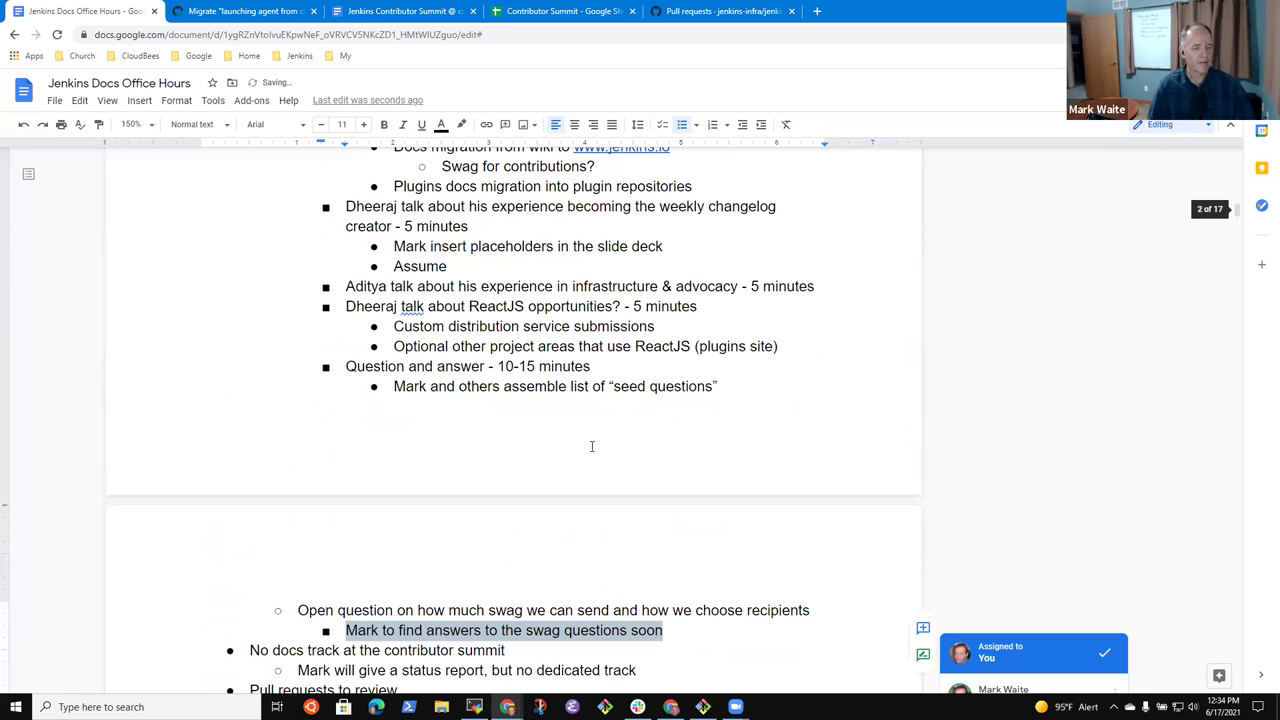
scroll(586, 438, "up", 2)
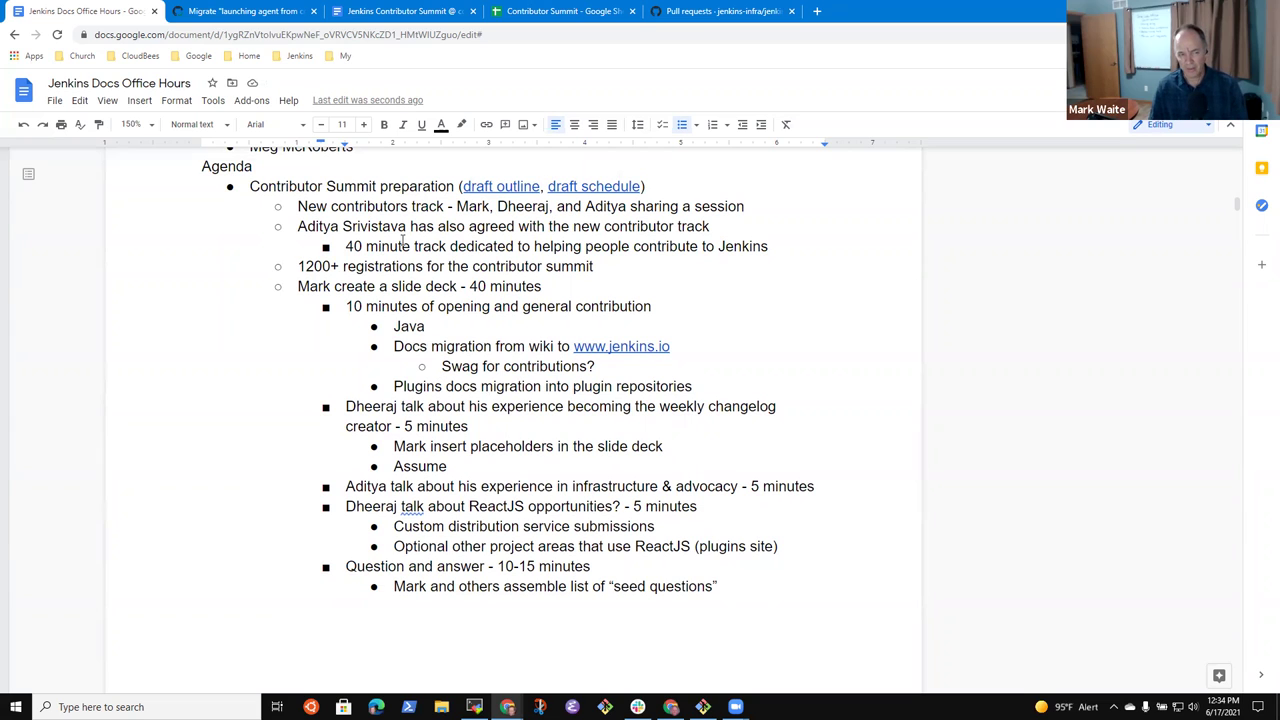
- Replace 'Assume' with the note 'Live presentation, not recorded' under the changelog talk
scroll(405, 252, "down", 1)
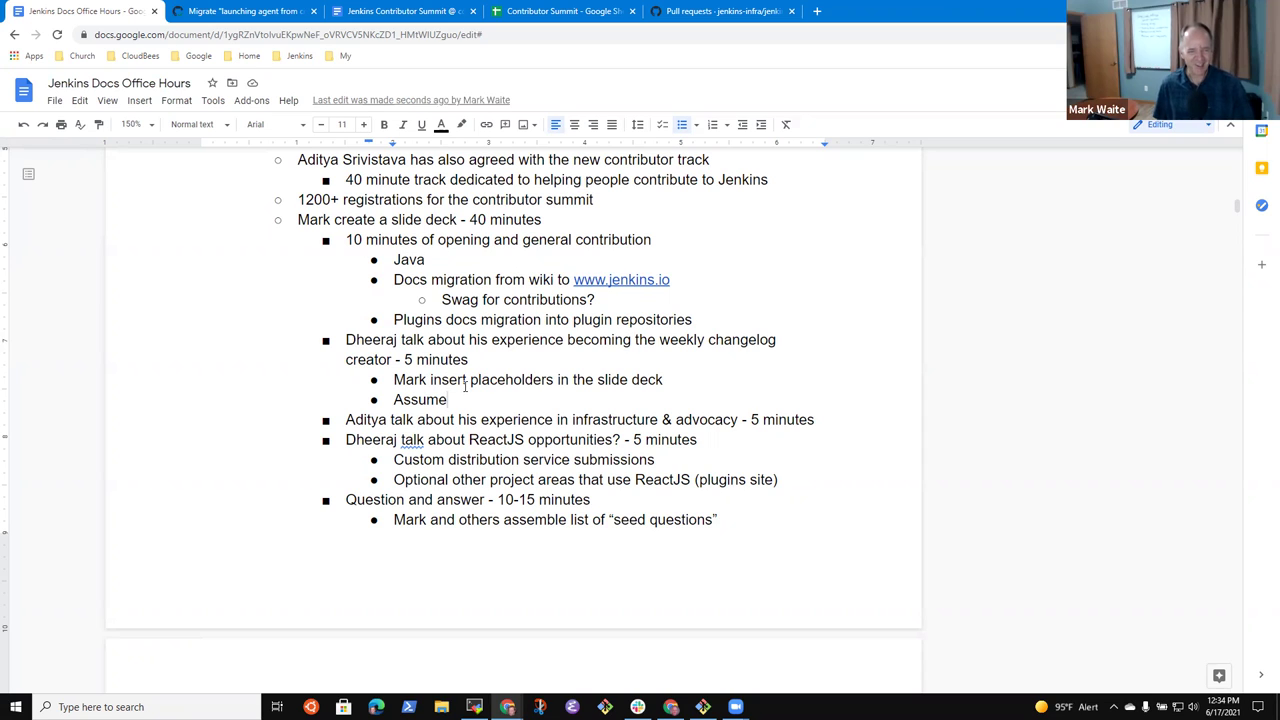
key("shift+Home")
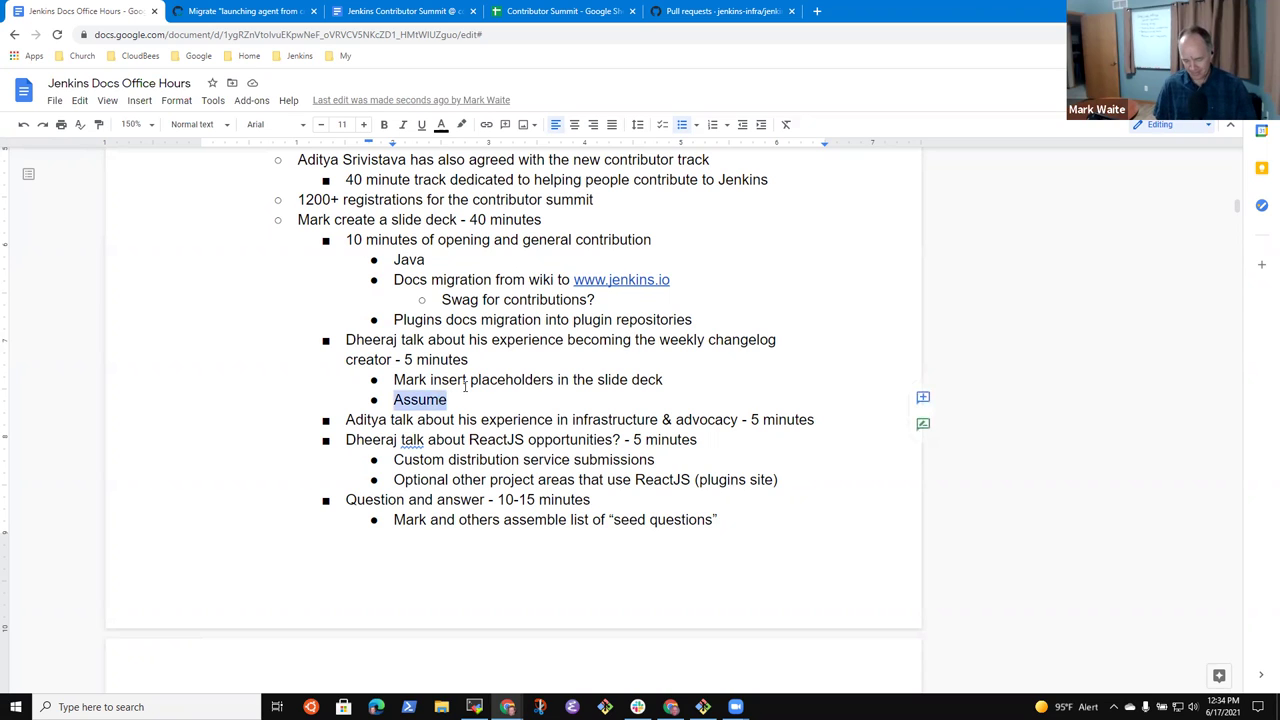
type("Live presentation,p")
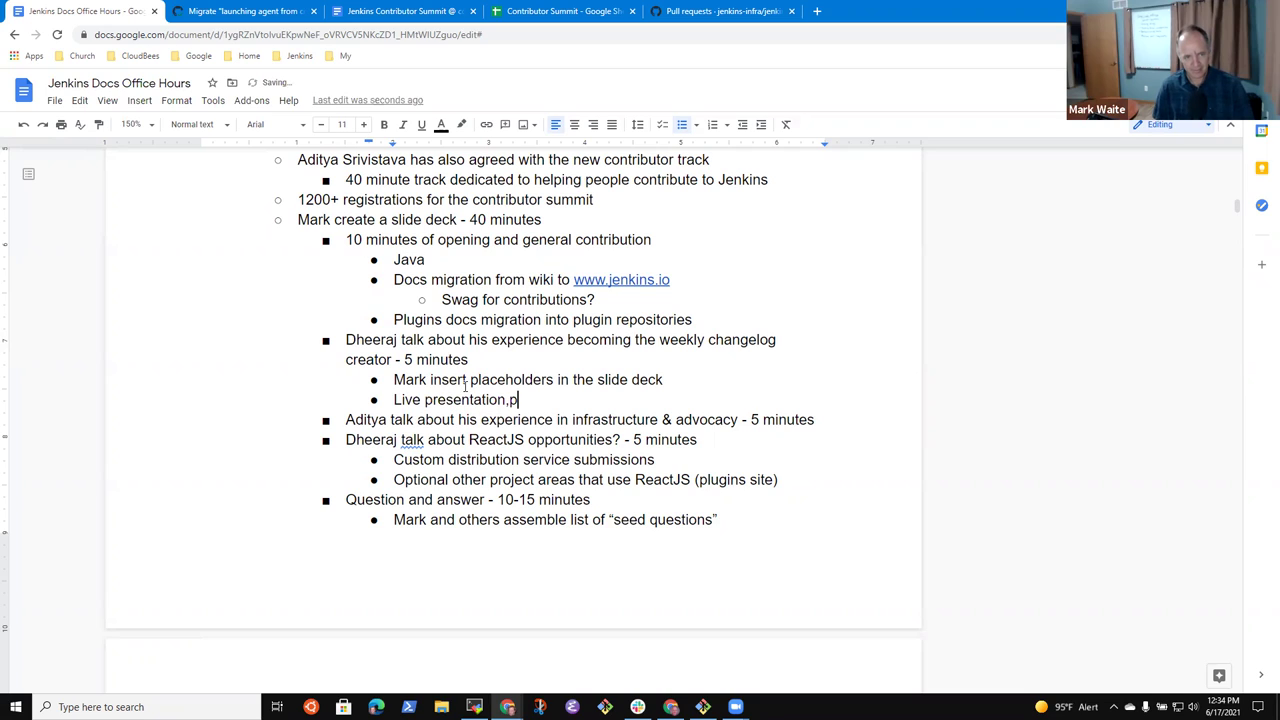
key("BackSpace")
key("BackSpace")
type("not recorded")
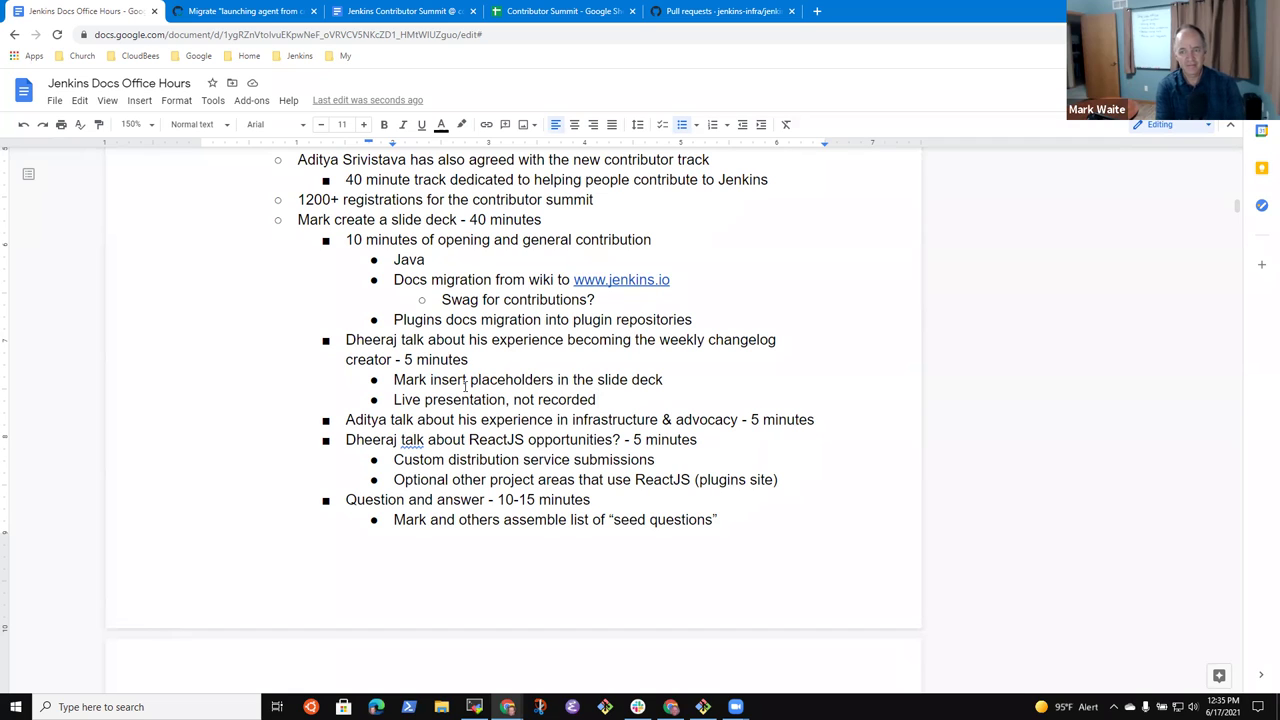
- Change the note to read 'Live presentation, will record it as well for later'
key("Down")
key("Down")
key("Down")
key("Down")
key("Down")
key("shift+End")
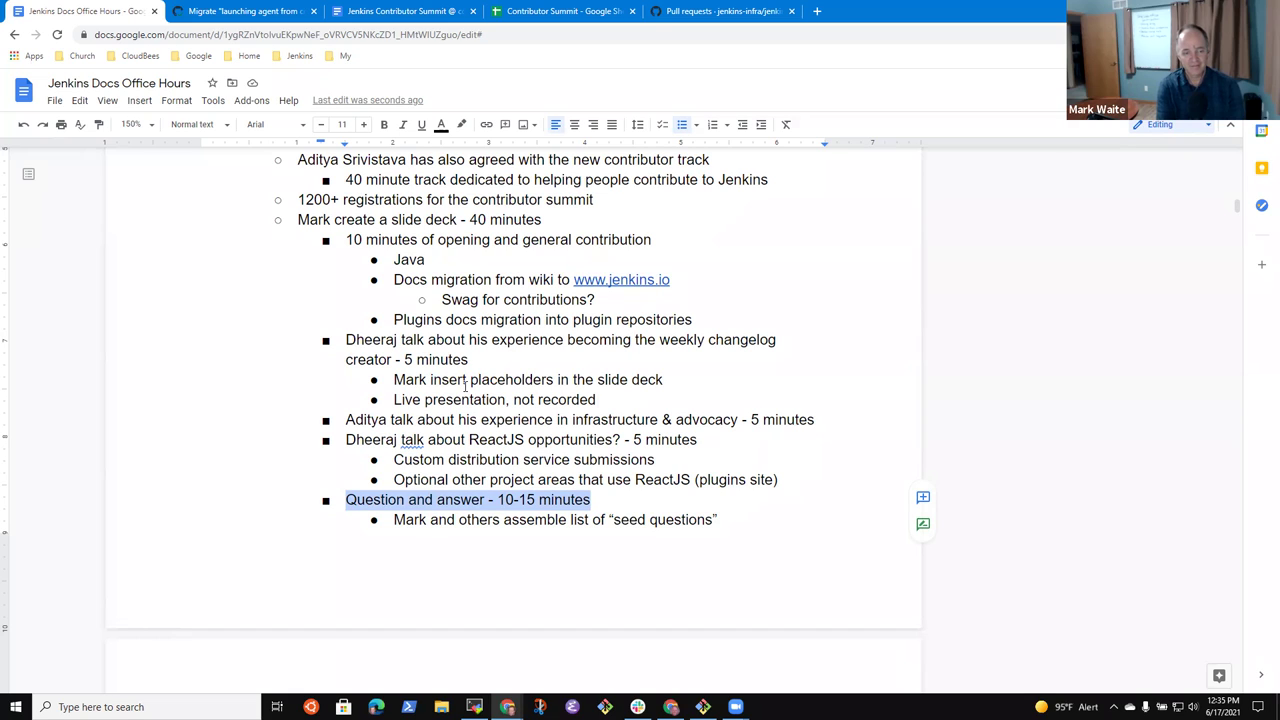
key("Up")
key("Up")
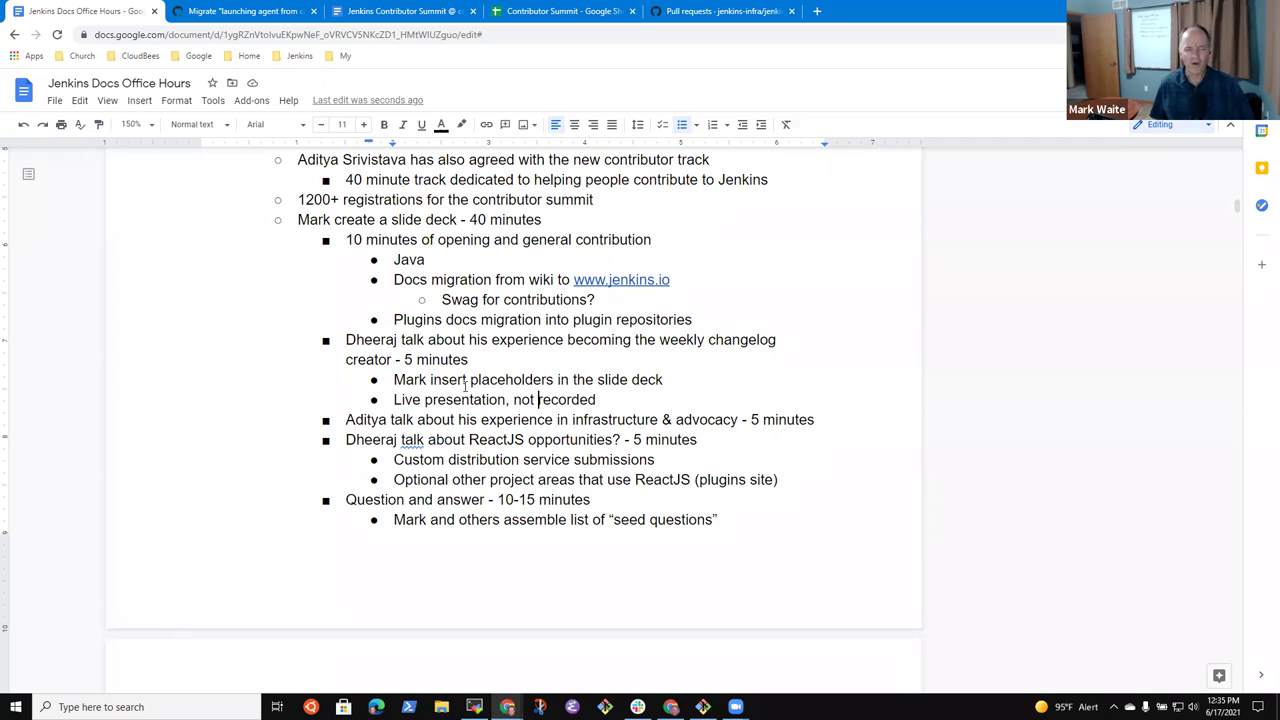
key("Left")
key("ctrl+shift+Left")
key("shift+Left")
key("shift+Right")
key("BackSpace")
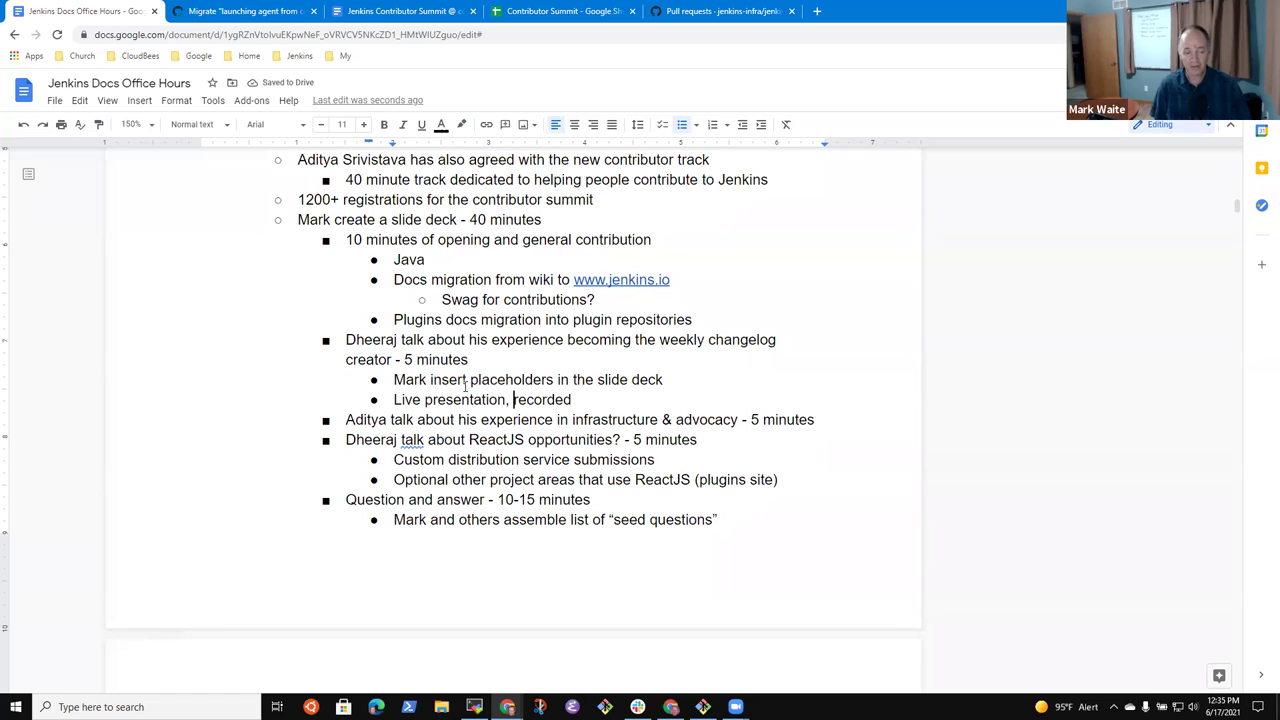
type("will")
key("End")
key("BackSpace")
key("BackSpace")
type("it as well for lates")
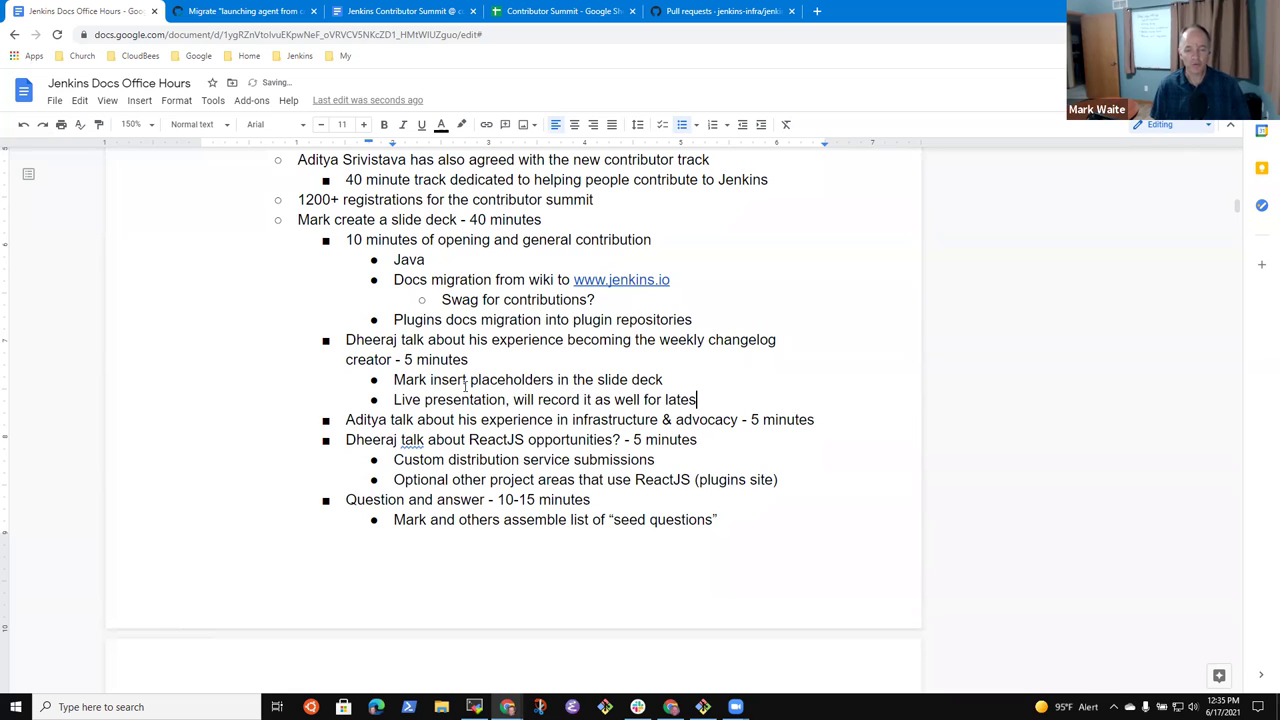
key("BackSpace")
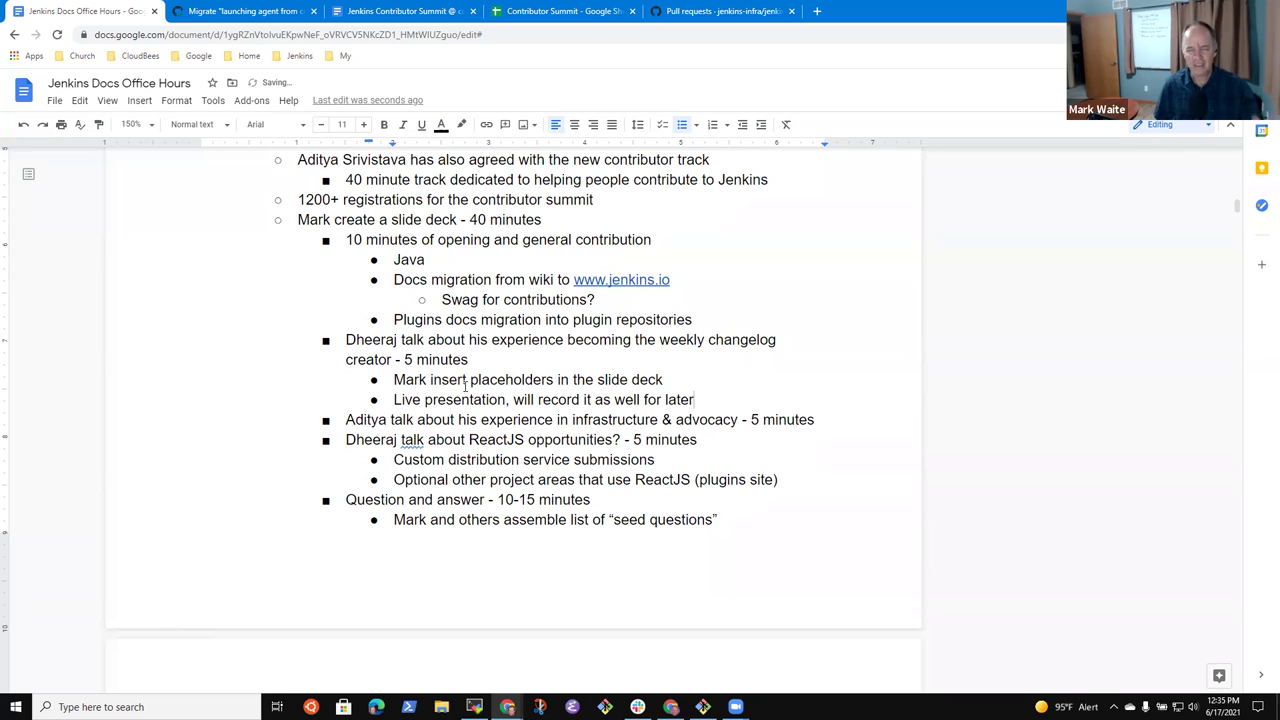
type("r")
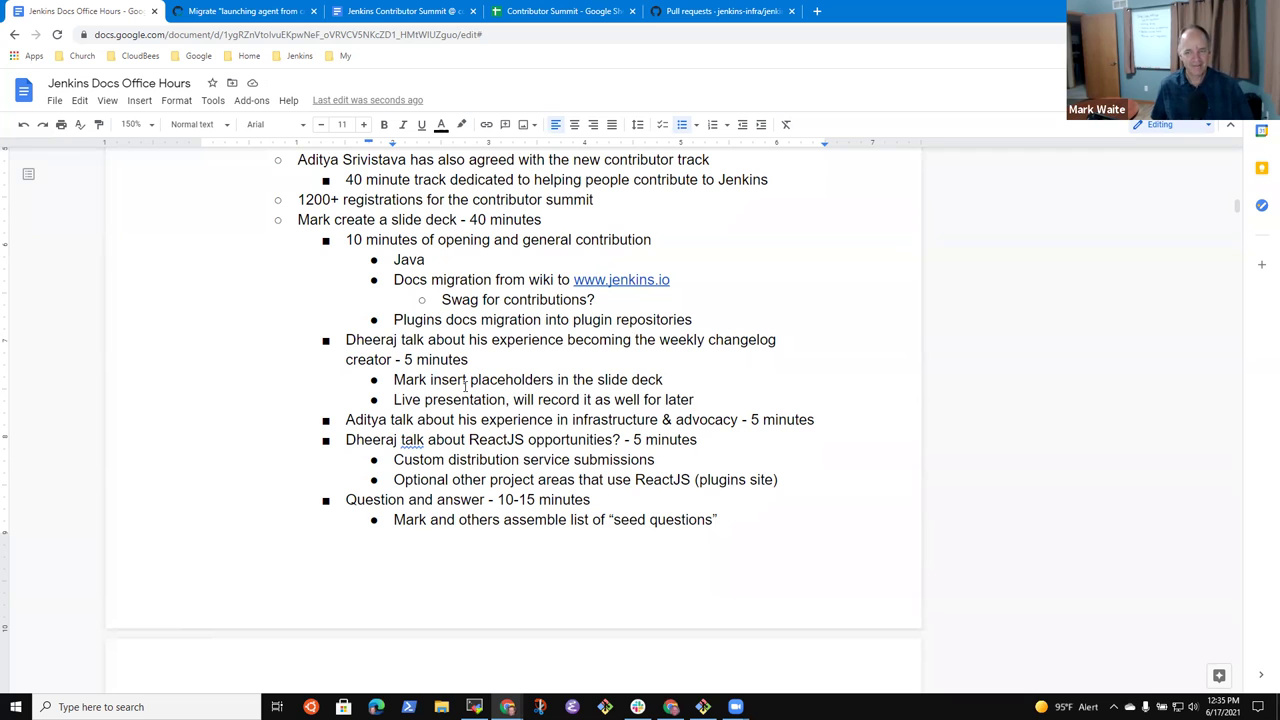
key("Down")
key("Down")
key("Down")
key("End")
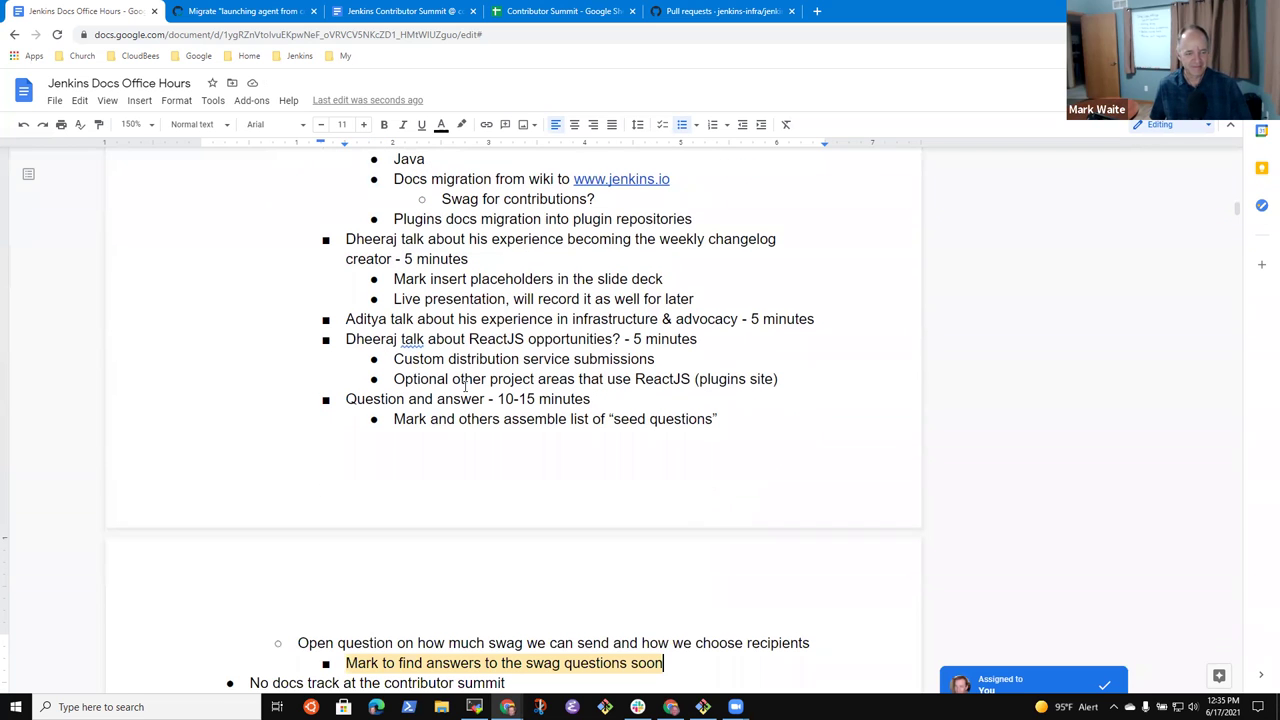
key("Up")
key("Down")
key("Down")
key("Down")
key("Up")
key("Down")
key("Down")
key("Down")
key("End")
key("Down")
key("End")
key("Return")
key("shift+Tab")
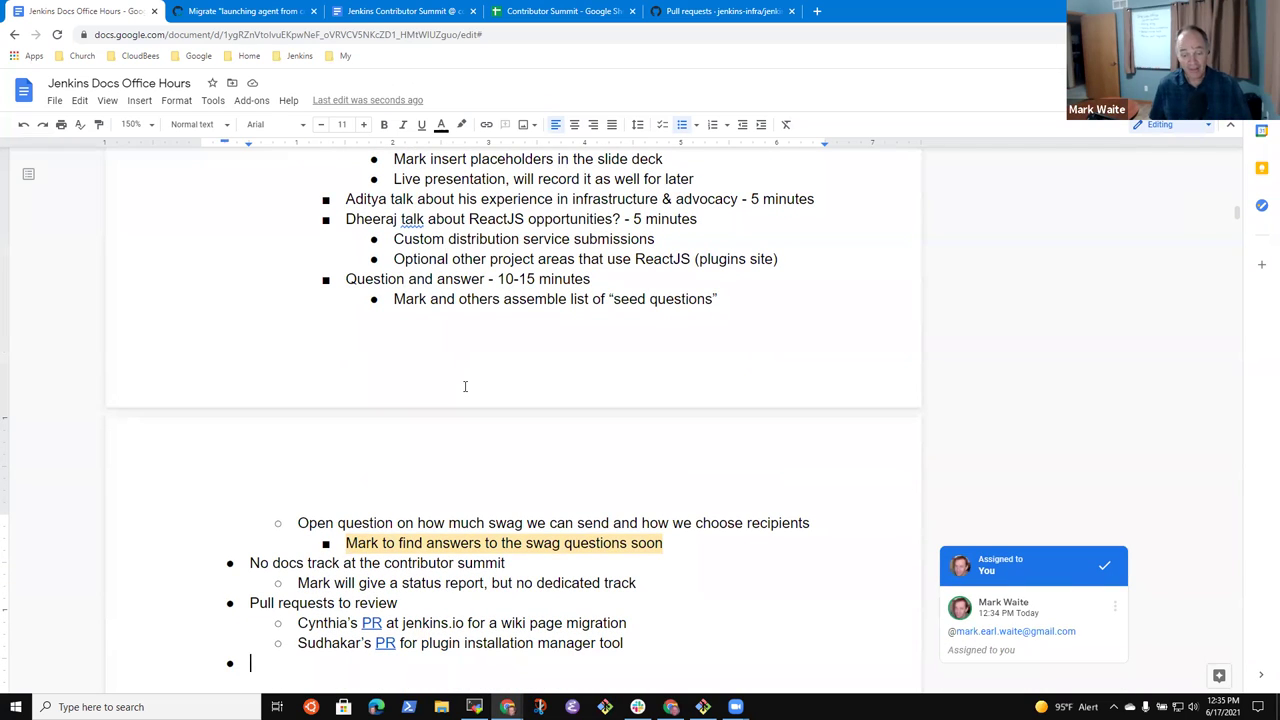
key("BackSpace")
key("BackSpace")
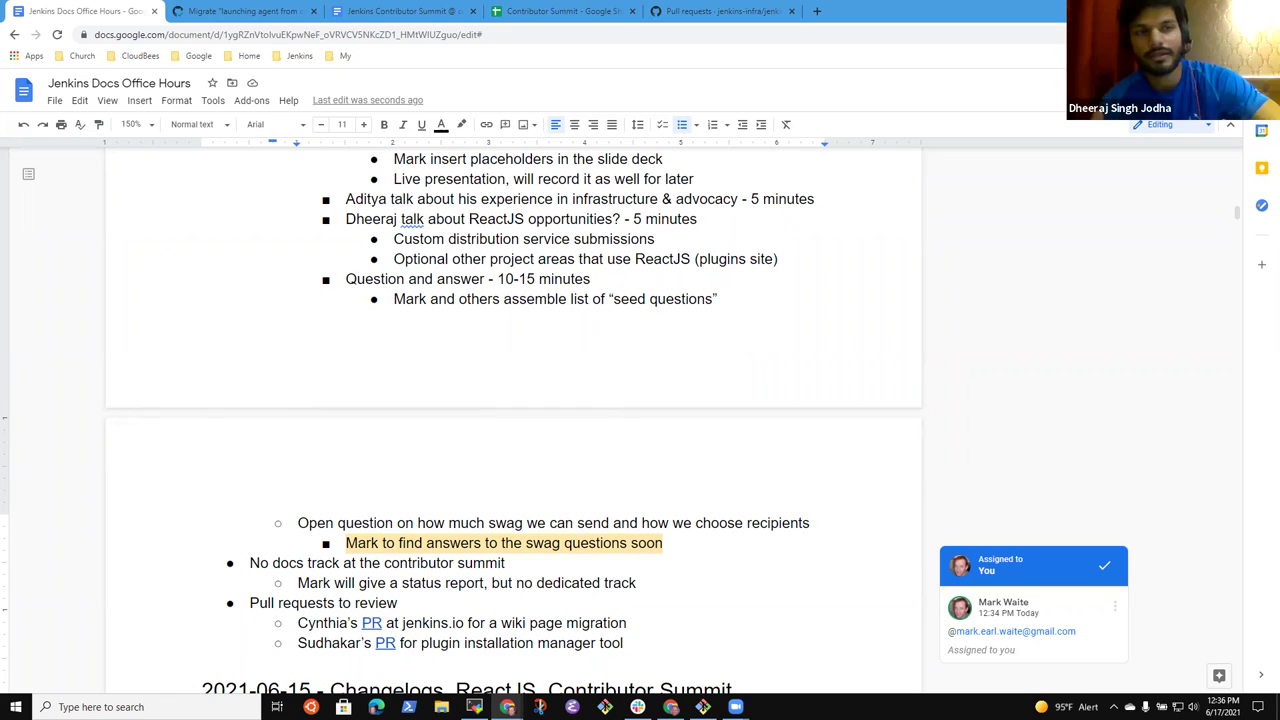
left_click(455, 280)
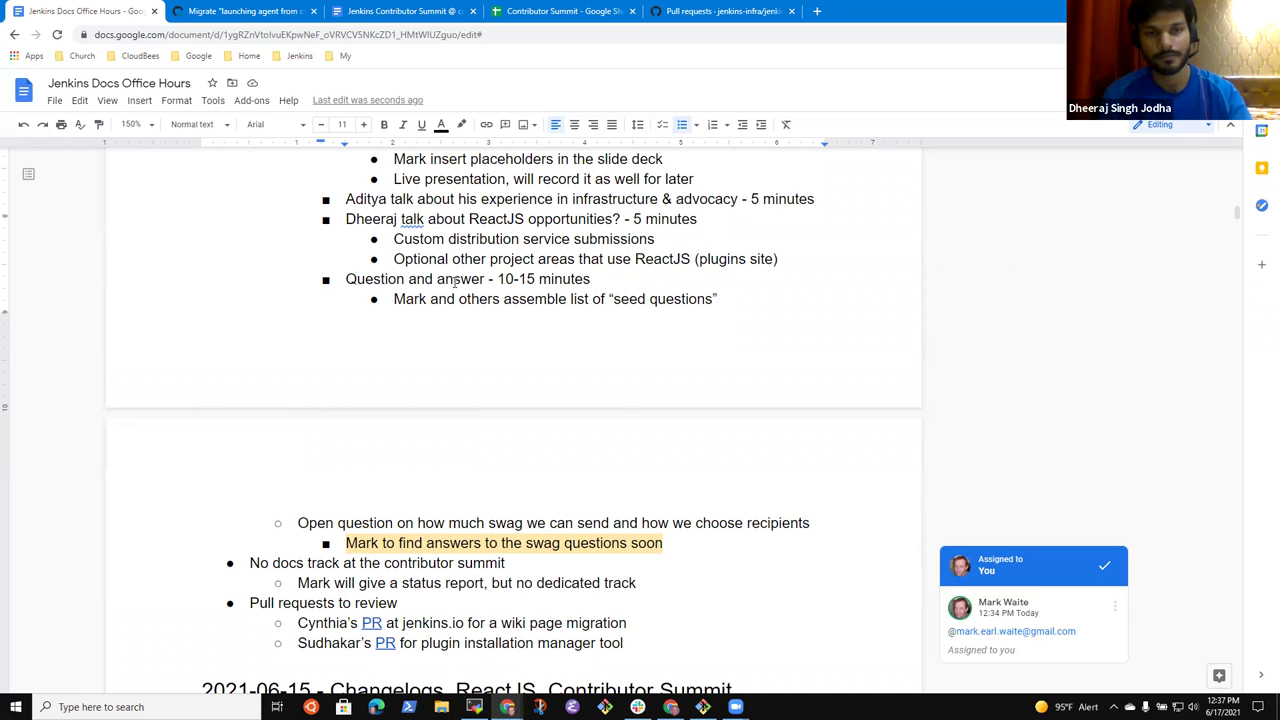
- Insert a first agenda item 'No meeting next week - cdCon is 2021-06-24'
key("Up")
key("Up")
key("Up")
key("Up")
key("Up")
key("Up")
key("Up")
key("Up")
key("Up")
key("Up")
key("Up")
key("Up")
key("Up")
key("Up")
key("Up")
key("Up")
key("Up")
key("Up")
key("Up")
key("Up")
key("Up")
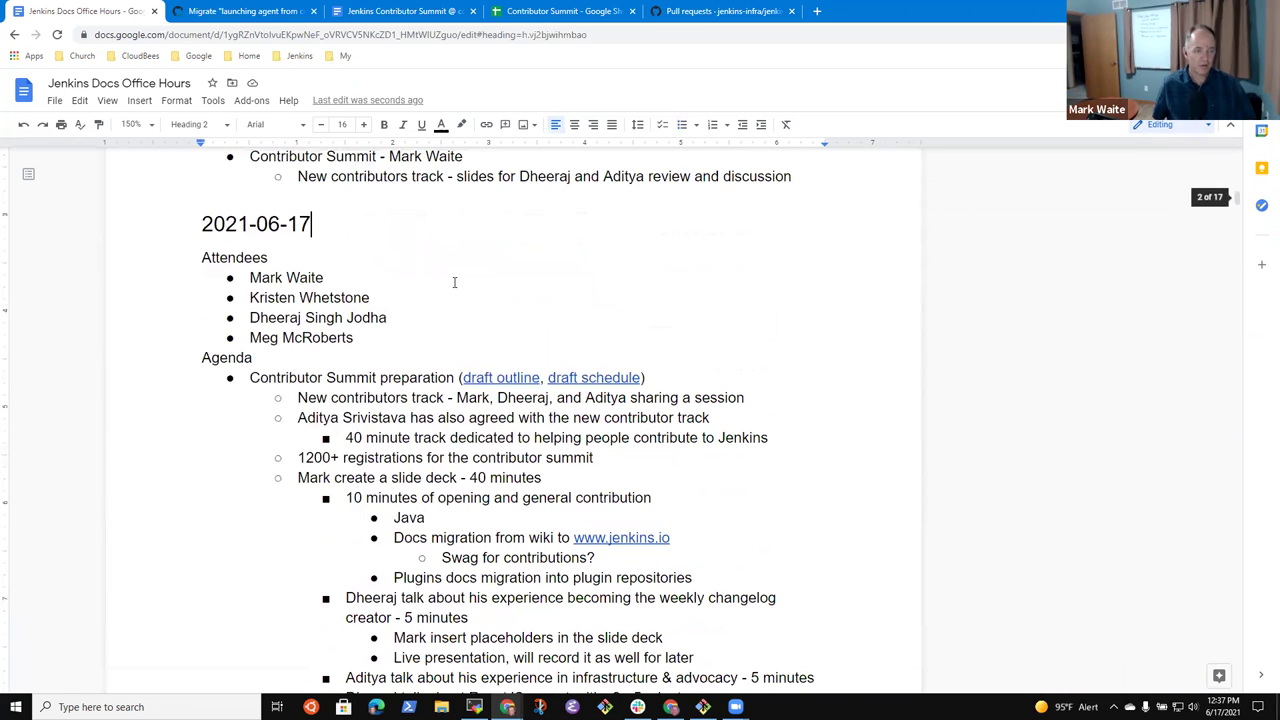
key("Down")
key("Down")
key("Down")
key("Down")
key("Down")
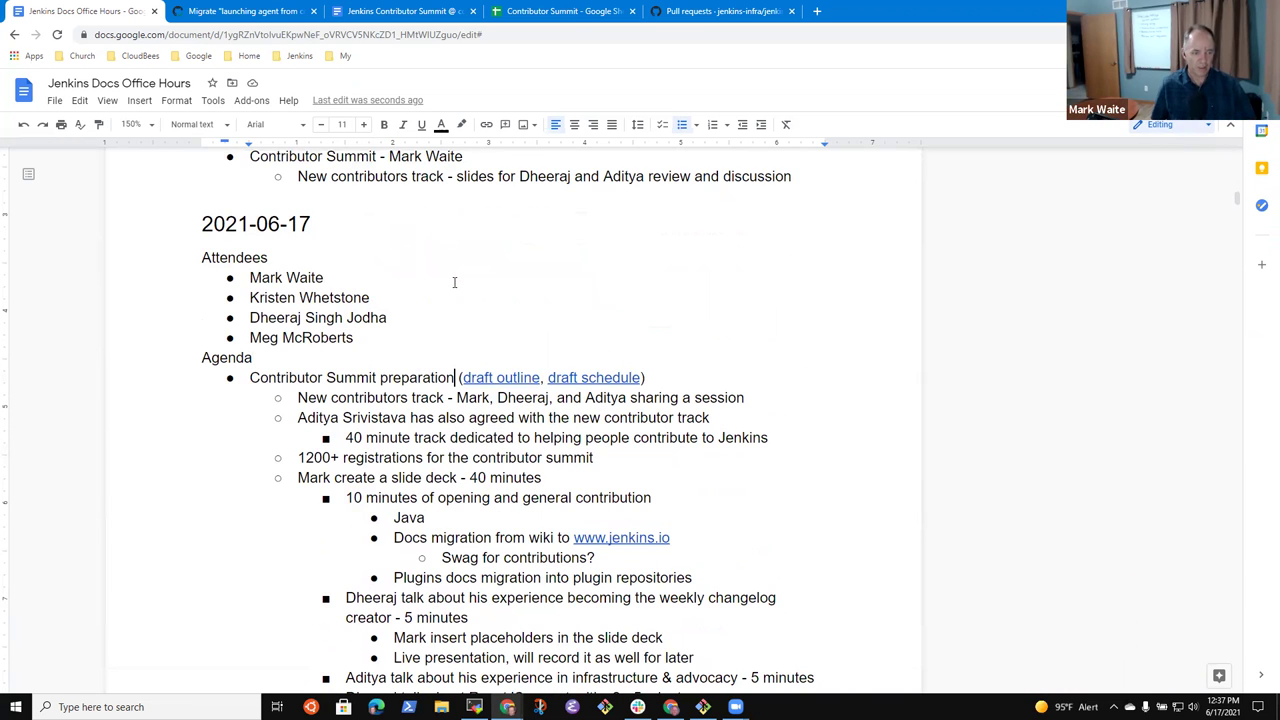
key("Return")
key("Up")
type("No mee")
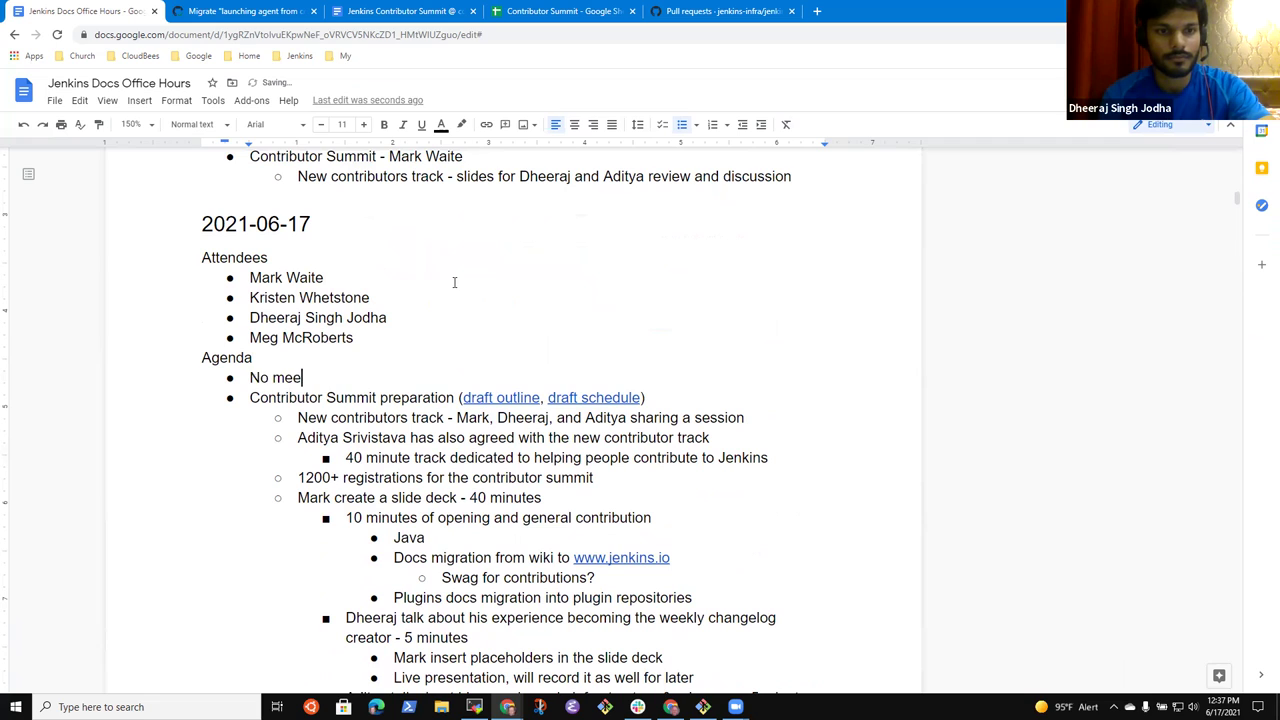
type("ting next ")
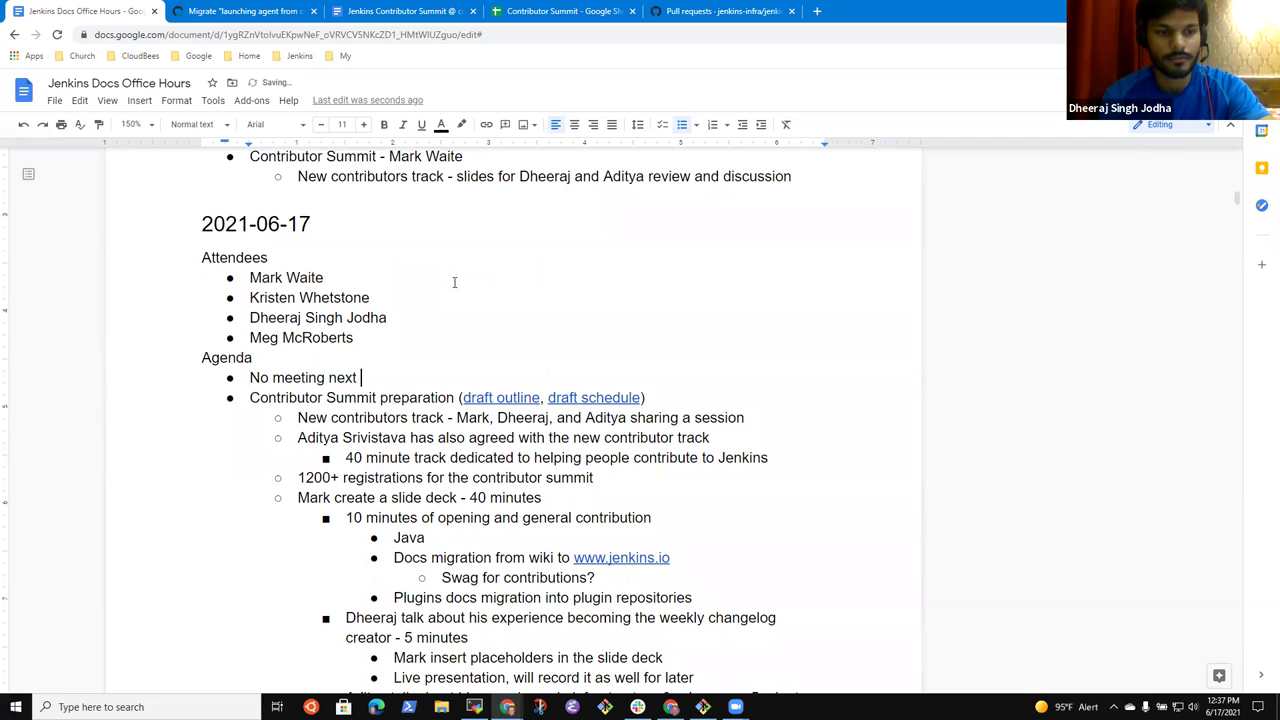
type("week - cdC")
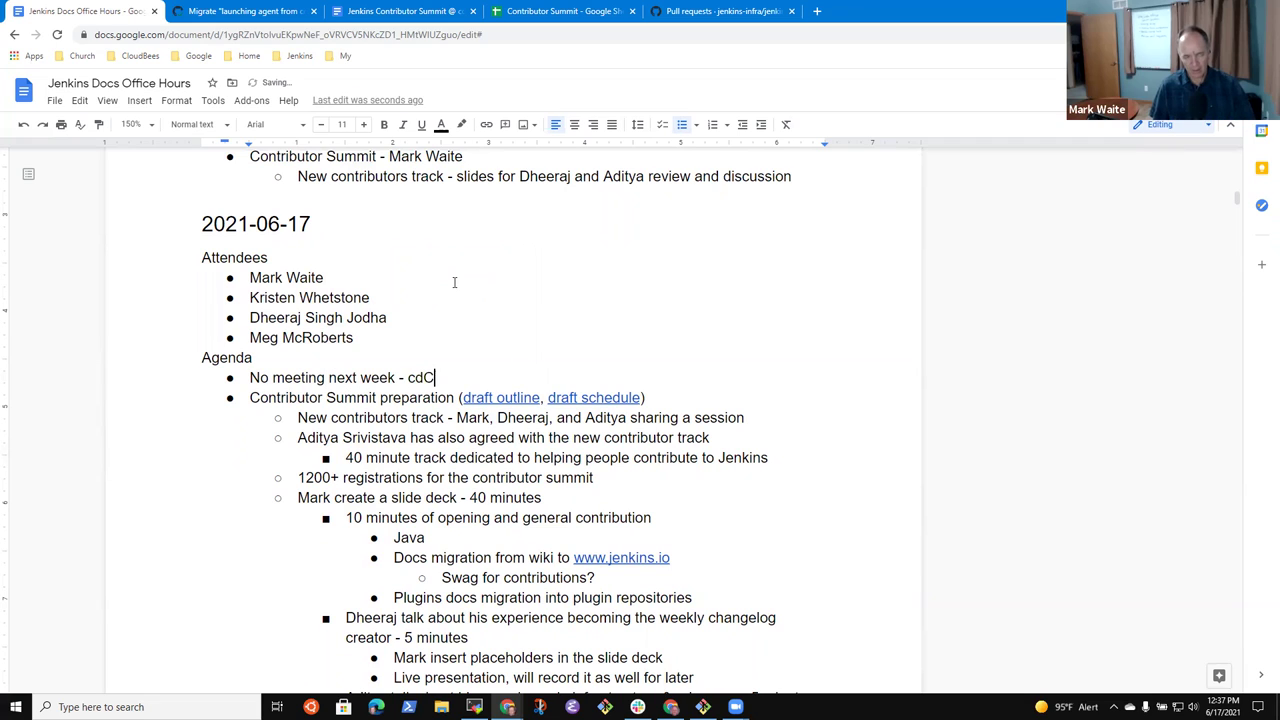
type("on is 2021-06-24")
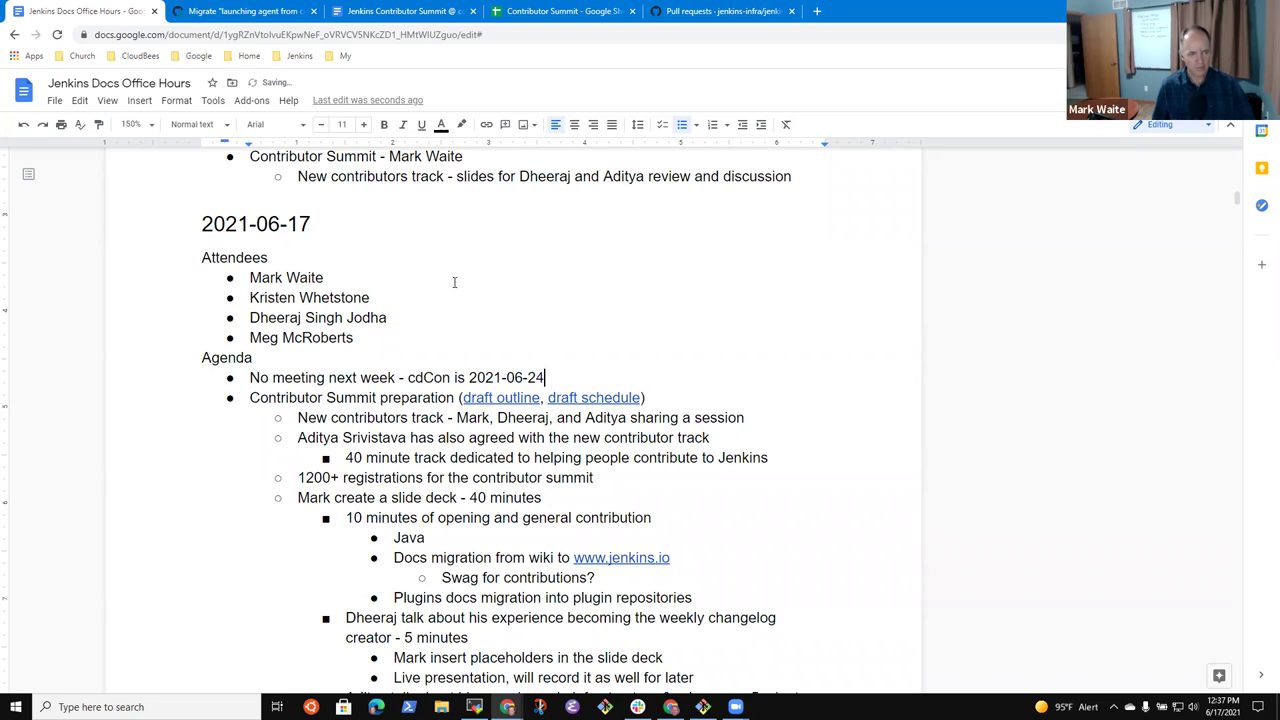
- Replace 'week' with 'Thursday/Friday' in the no-meeting item
key("Home")
key("ctrl+Right")
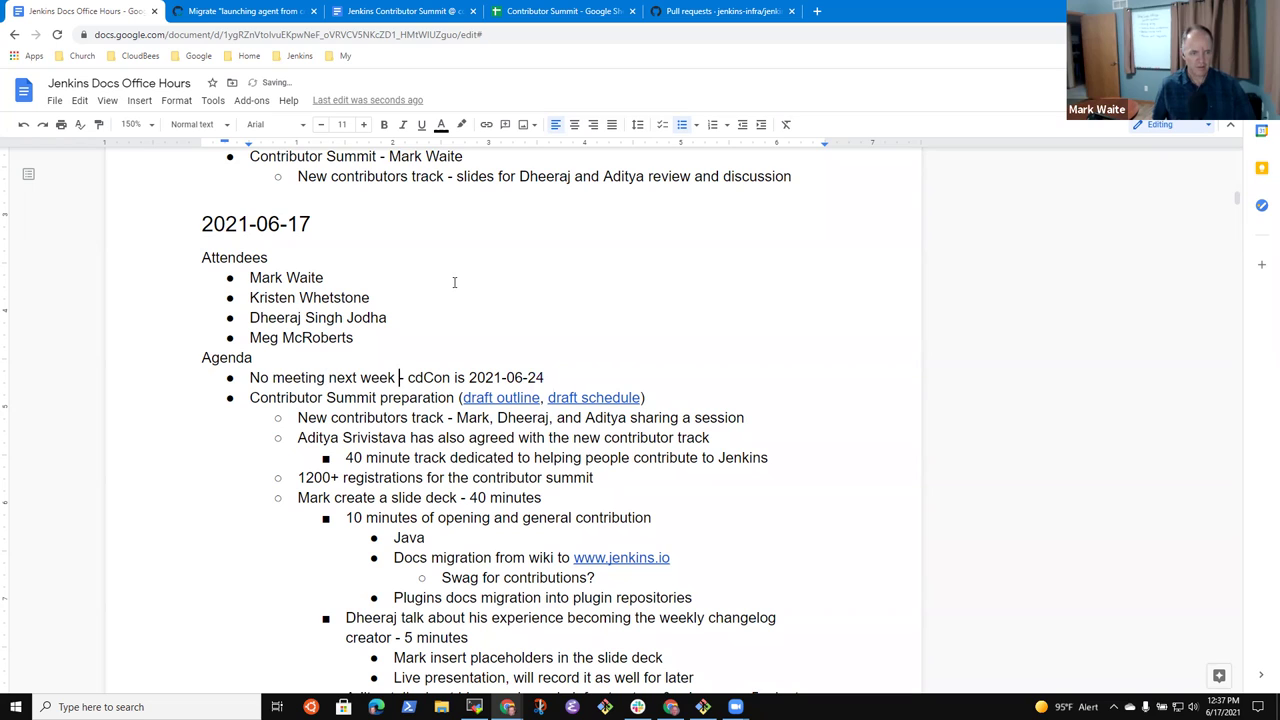
key("ctrl+shift+Left")
type("Thursd")
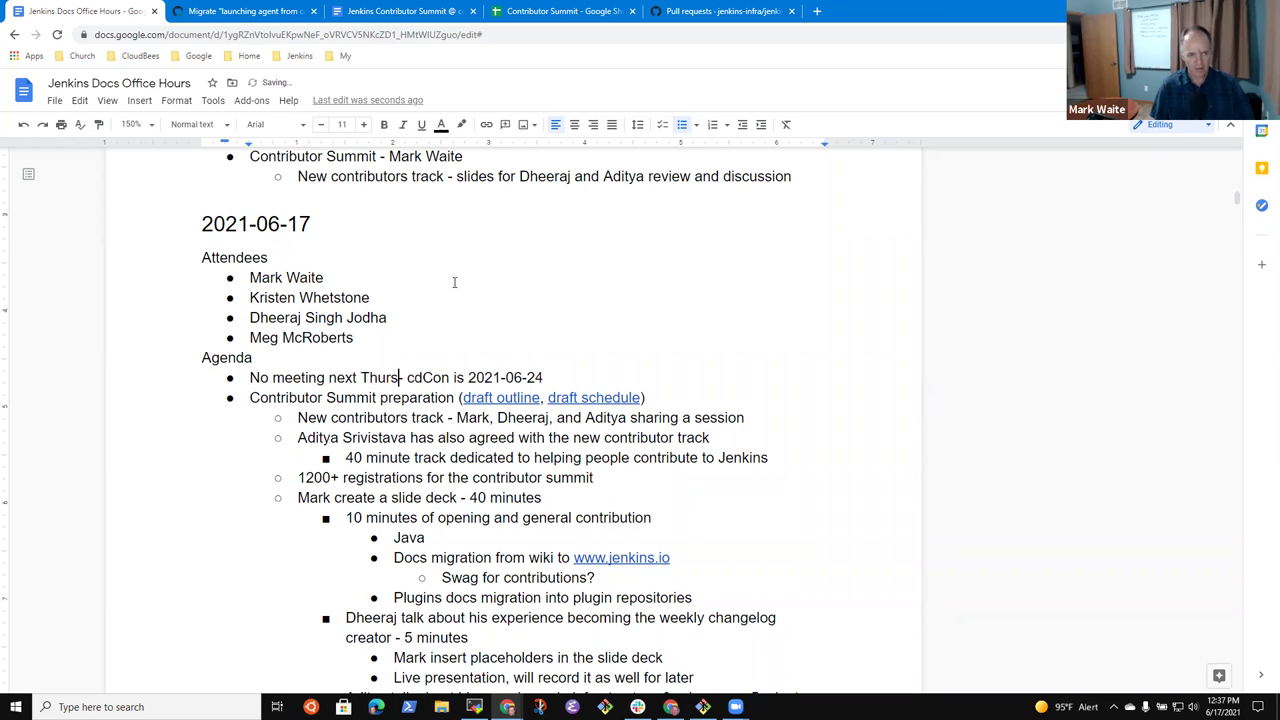
type("ay -")
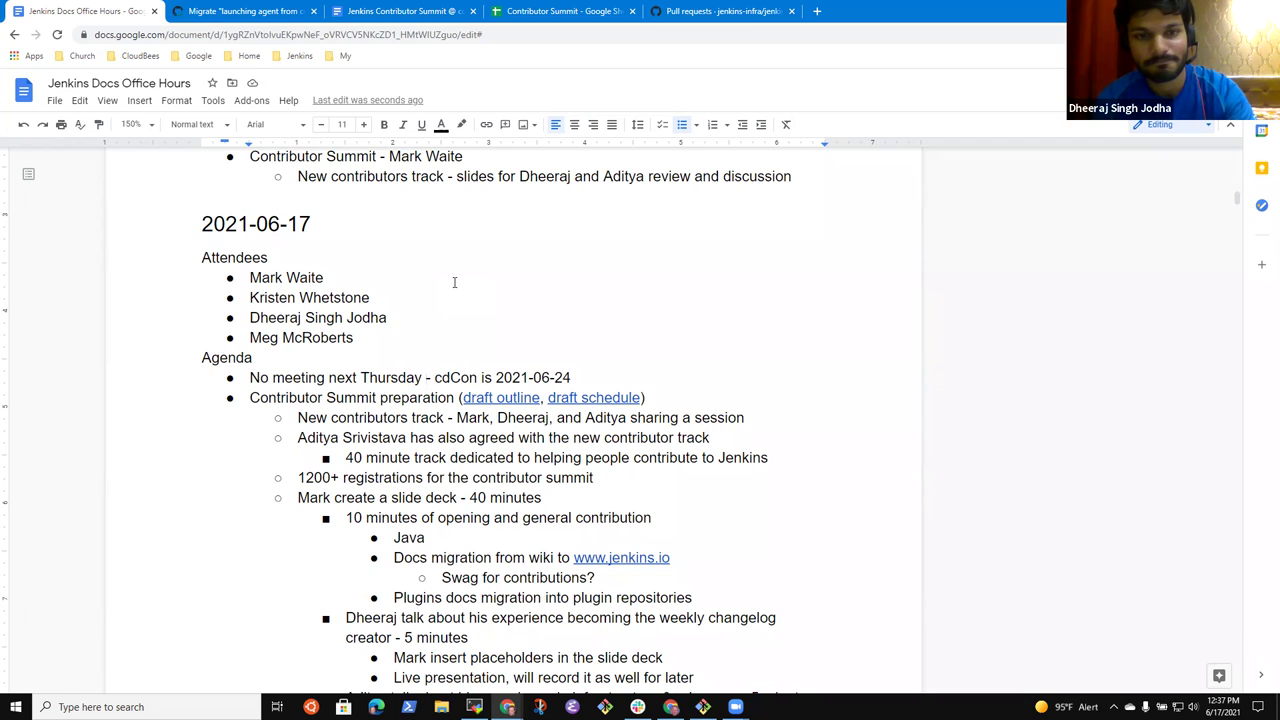
type("/friday")
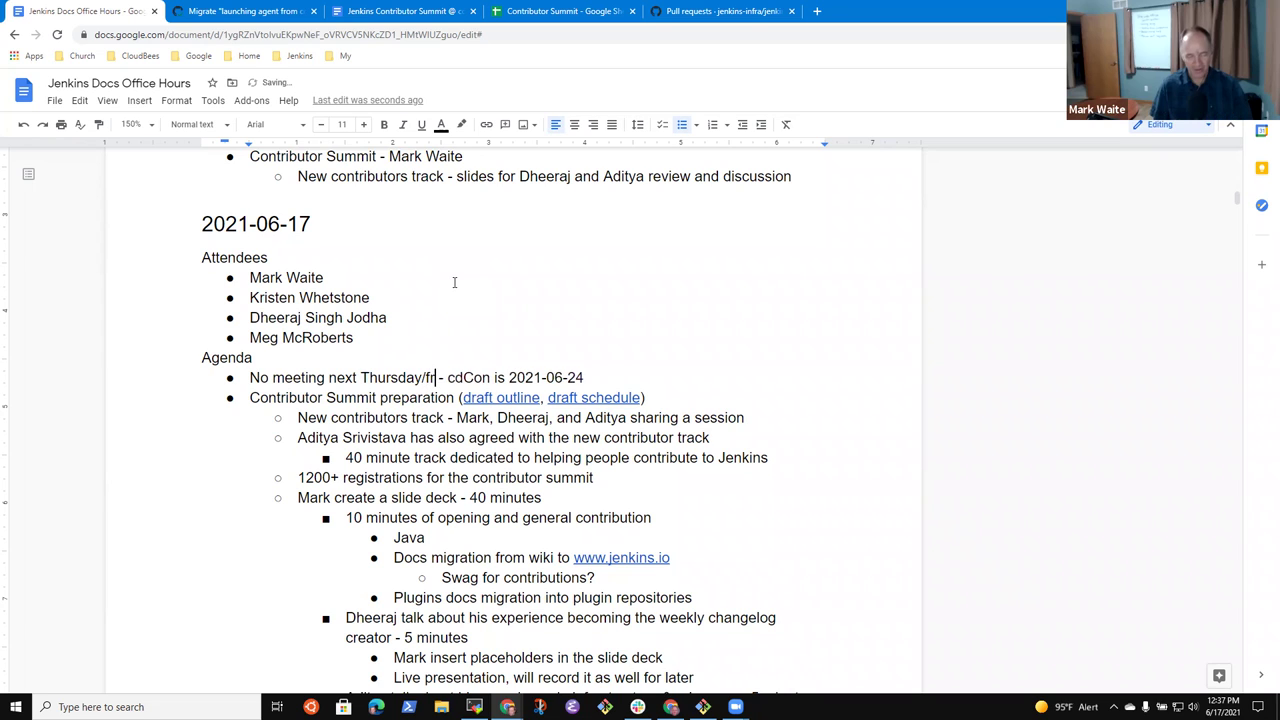
key("ctrl+BackSpace")
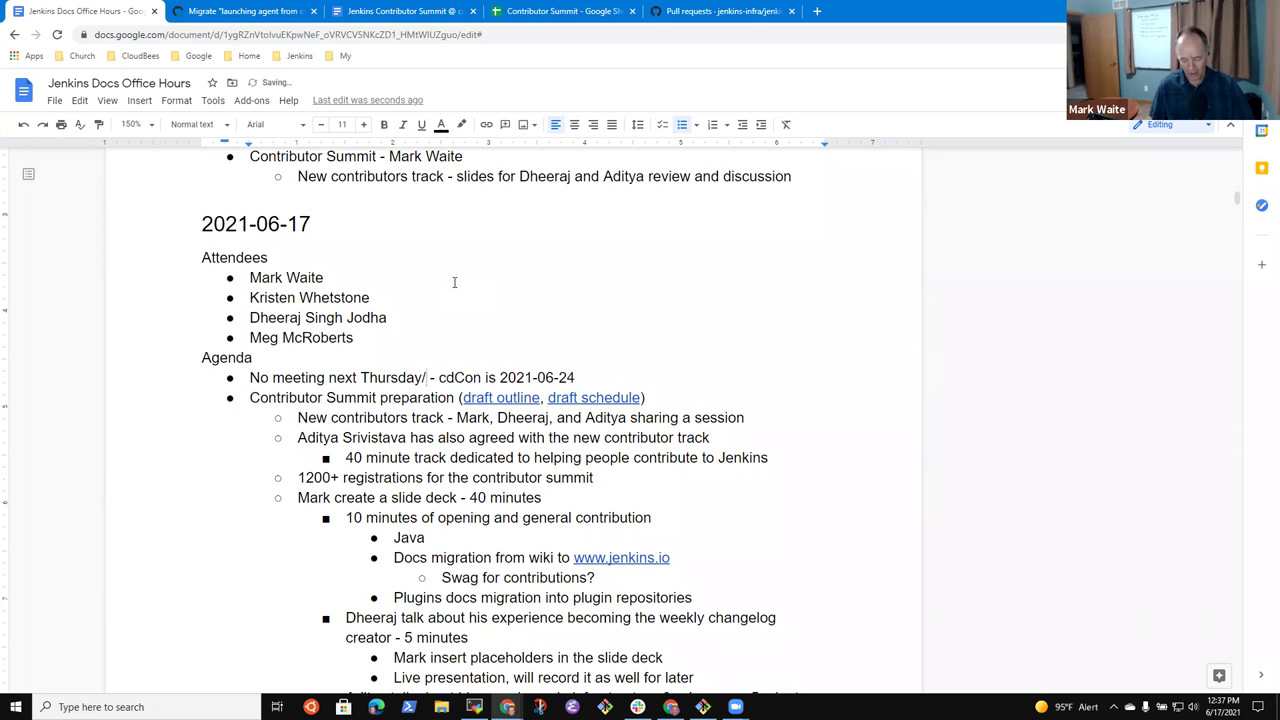
type("Fridda")
key("BackSpace")
key("BackSpace")
type("ay")
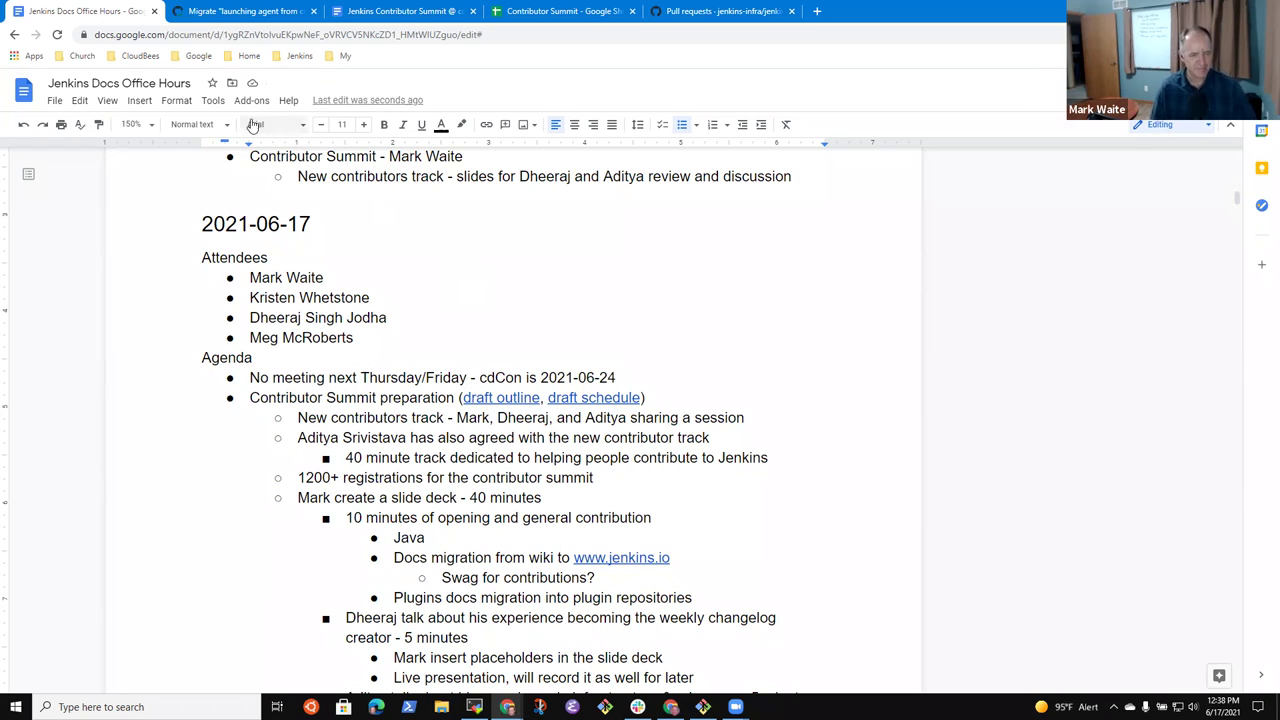
- Delete the question mark after 'ReactJS opportunities' in the talk item
scroll(428, 372, "down", 1)
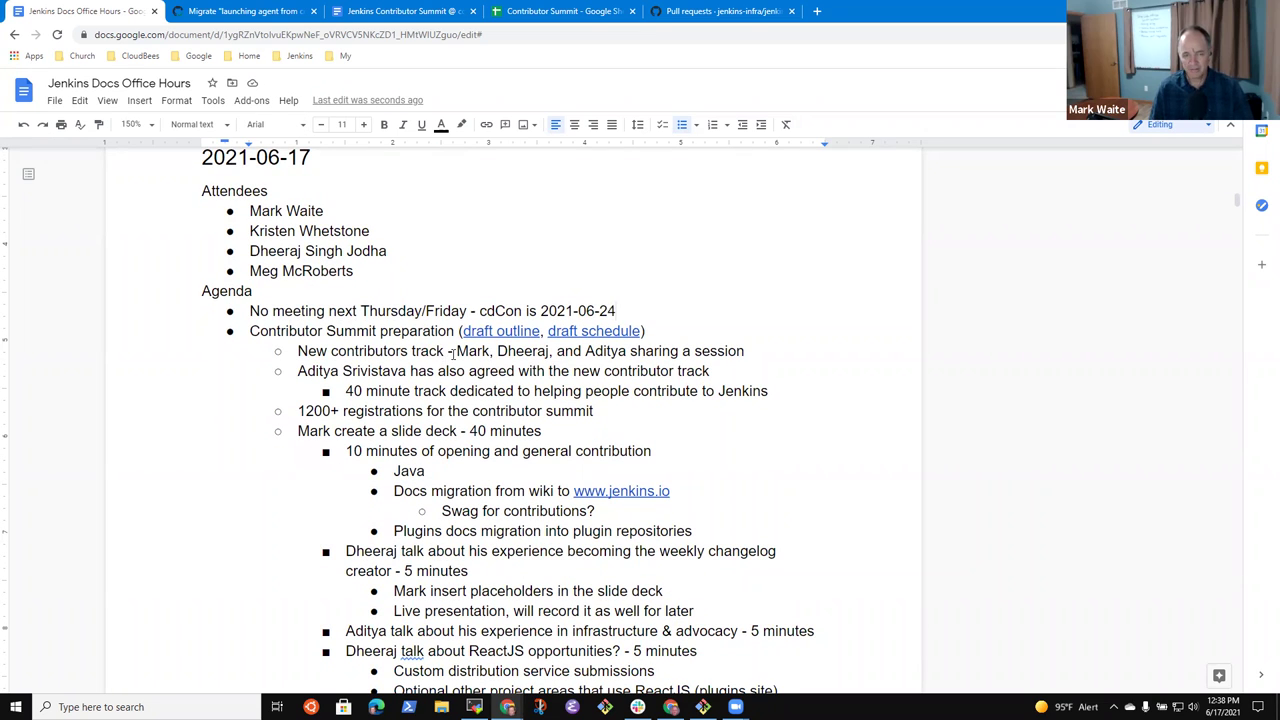
scroll(452, 352, "down", 4)
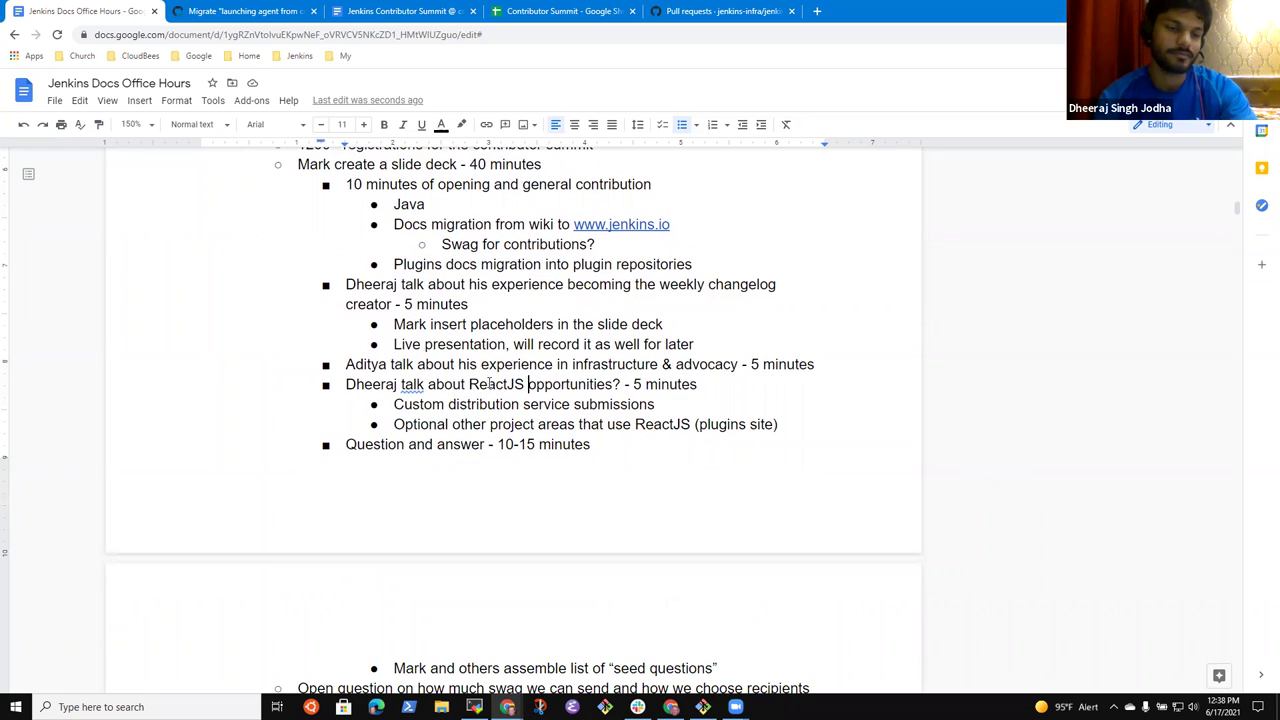
key("Delete")
scroll(489, 383, "down", 1)
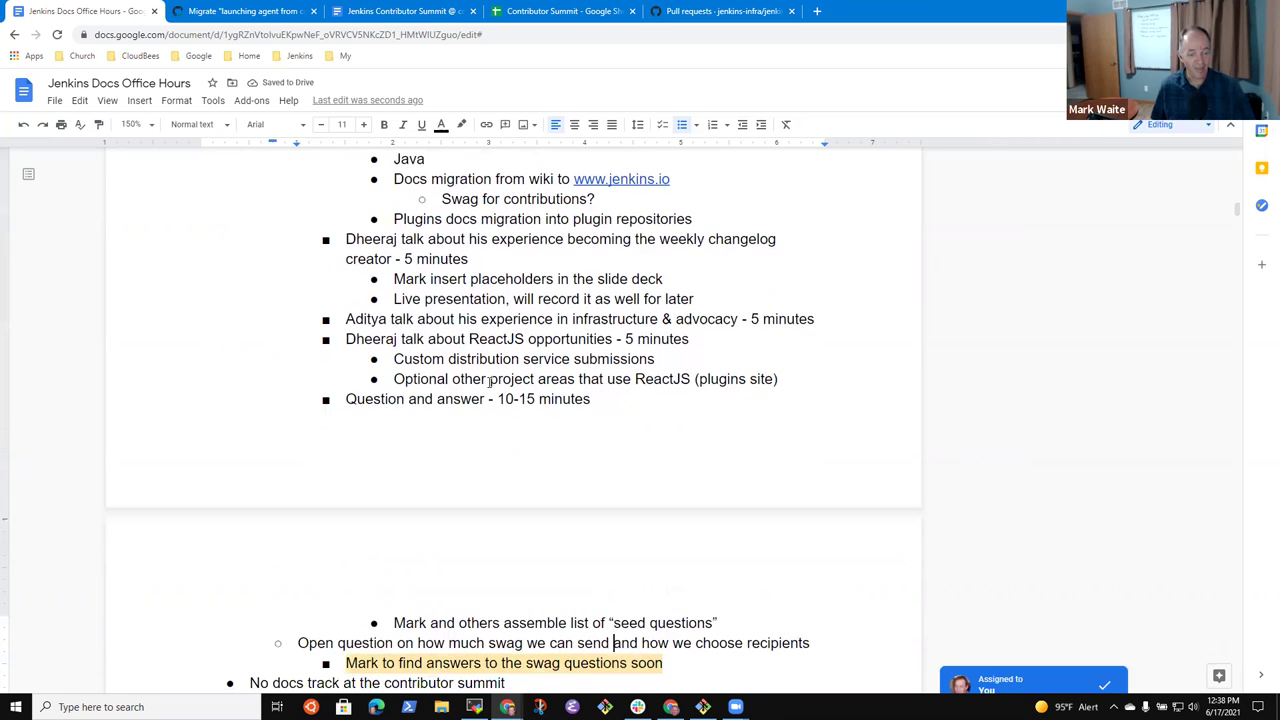
scroll(489, 383, "down", 1)
key("Down")
key("Down")
key("Down")
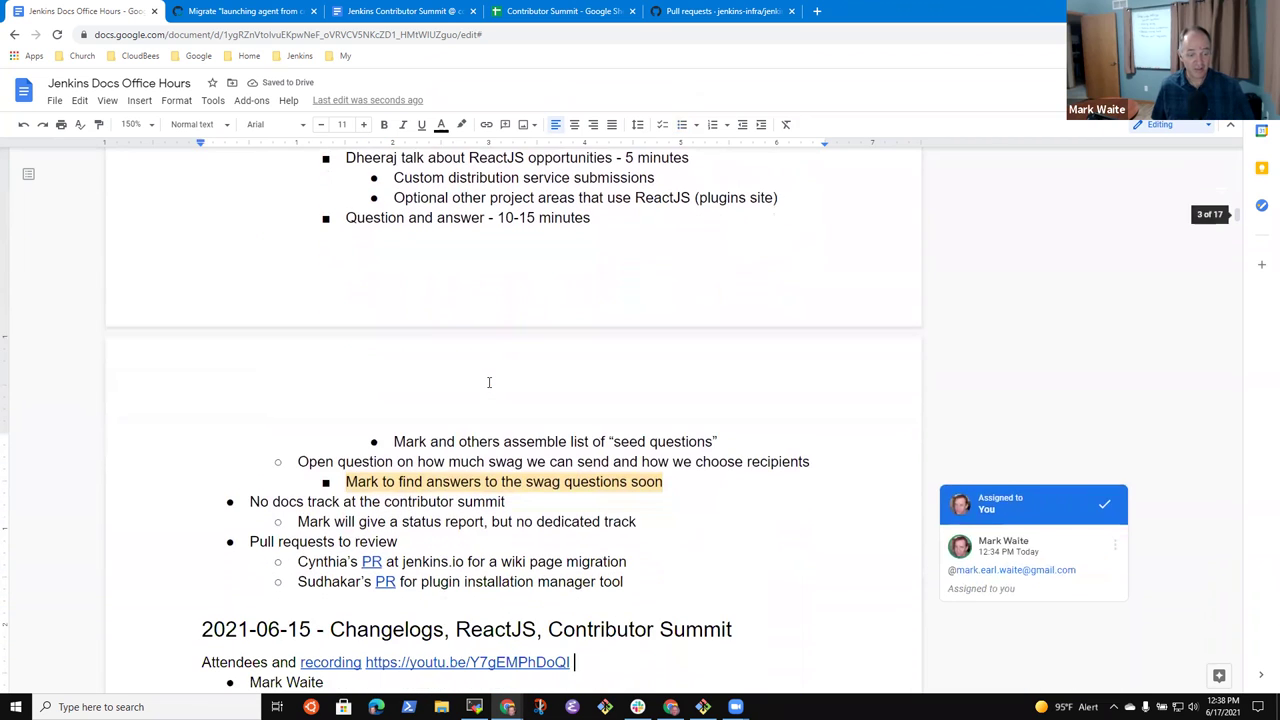